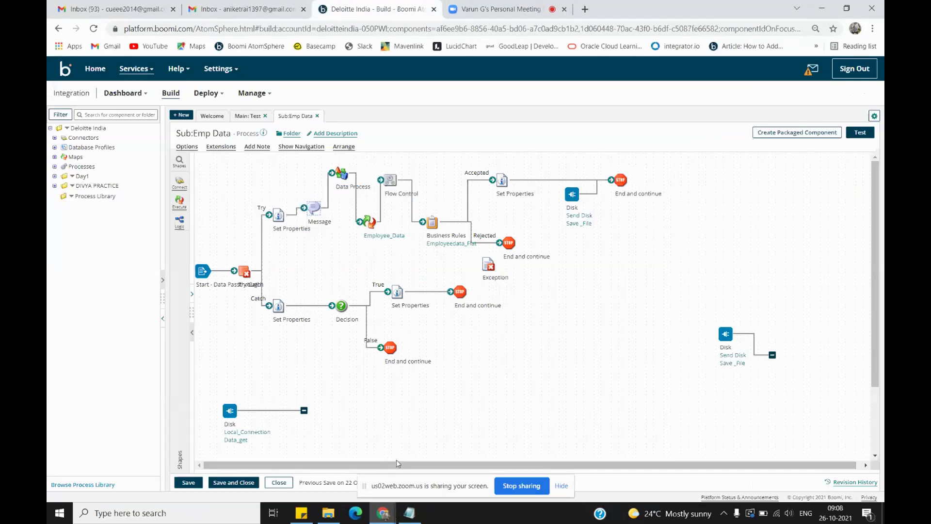
Step: Review the JSON text in the Message shape on the Try branch of the Sub:Emp Data process, leaving it unedited
{"action": "left_click", "coordinate": [560, 487]}
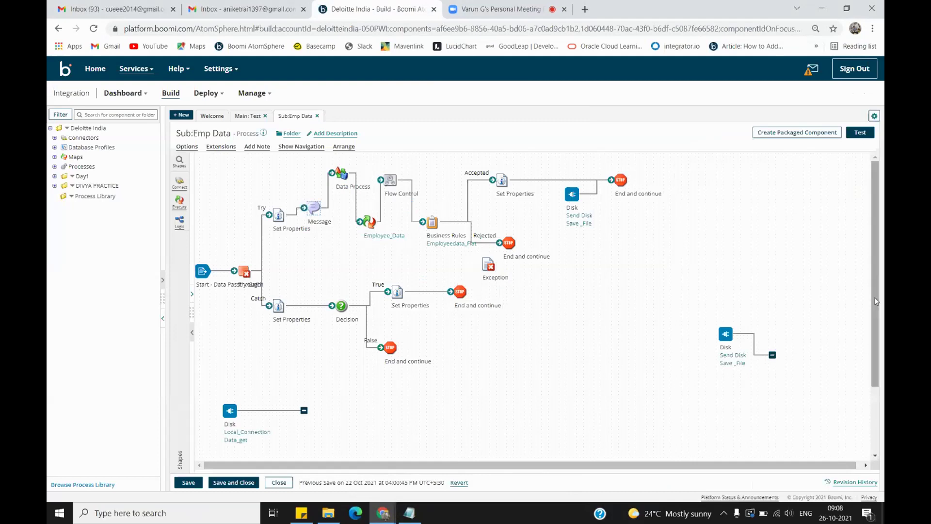
{"action": "left_click_drag", "start_coordinate": [878, 307], "coordinate": [877, 283]}
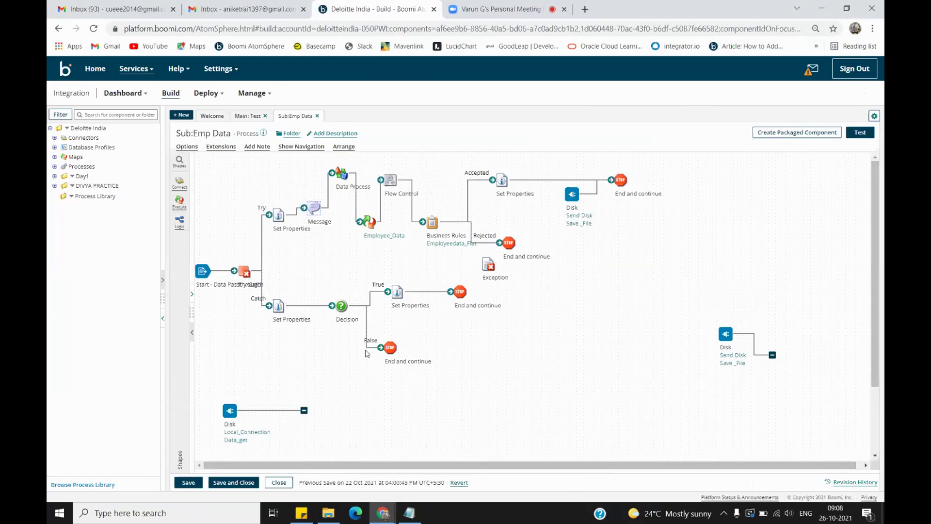
{"action": "mouse_move", "coordinate": [305, 227]}
{"action": "left_click", "coordinate": [314, 208]}
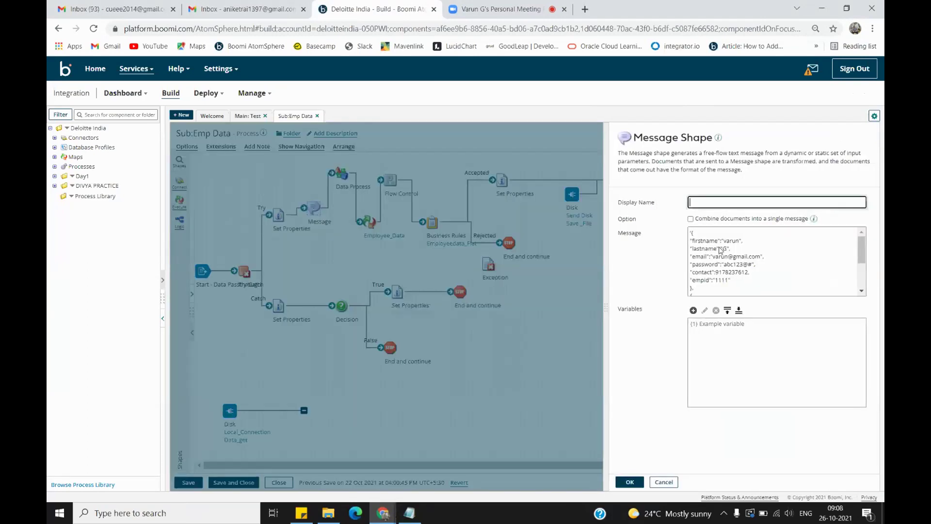
{"action": "scroll", "coordinate": [726, 262], "scroll_direction": "down", "scroll_amount": 3}
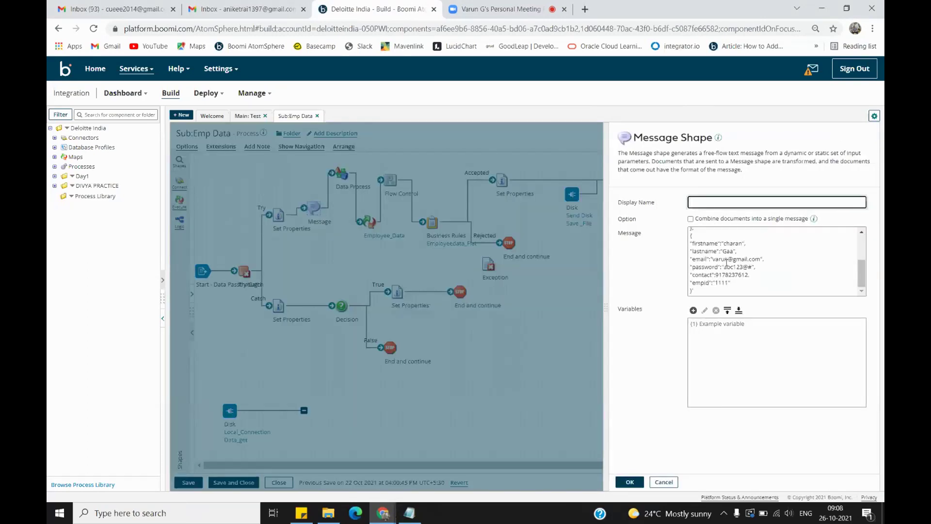
{"action": "scroll", "coordinate": [726, 262], "scroll_direction": "up", "scroll_amount": 3}
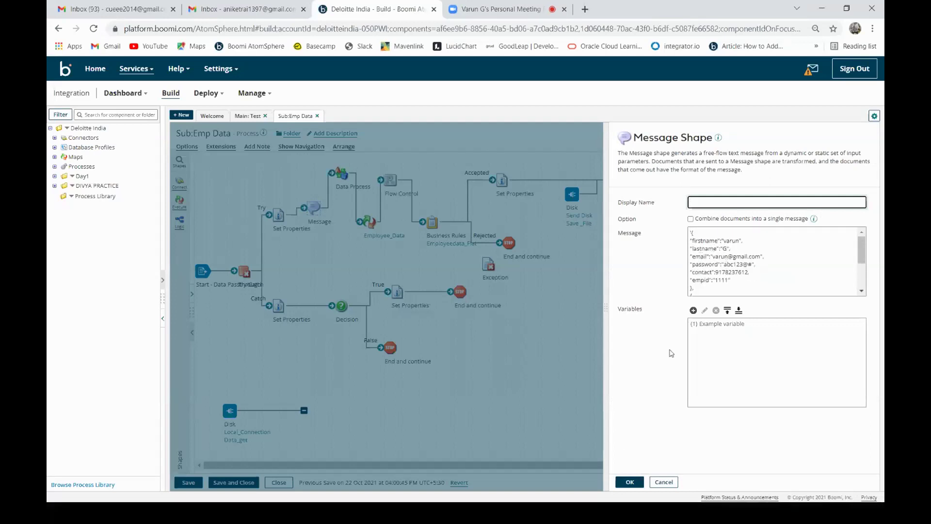
{"action": "left_click", "coordinate": [660, 482]}
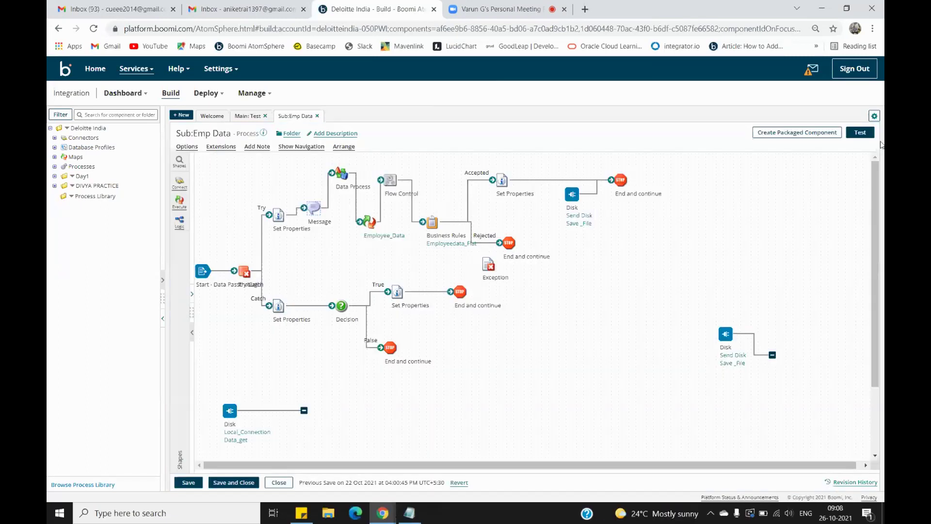
Step: Save the Sub:Emp Data process and run a test of it on the Local_Atom training atom
{"action": "left_click", "coordinate": [860, 133]}
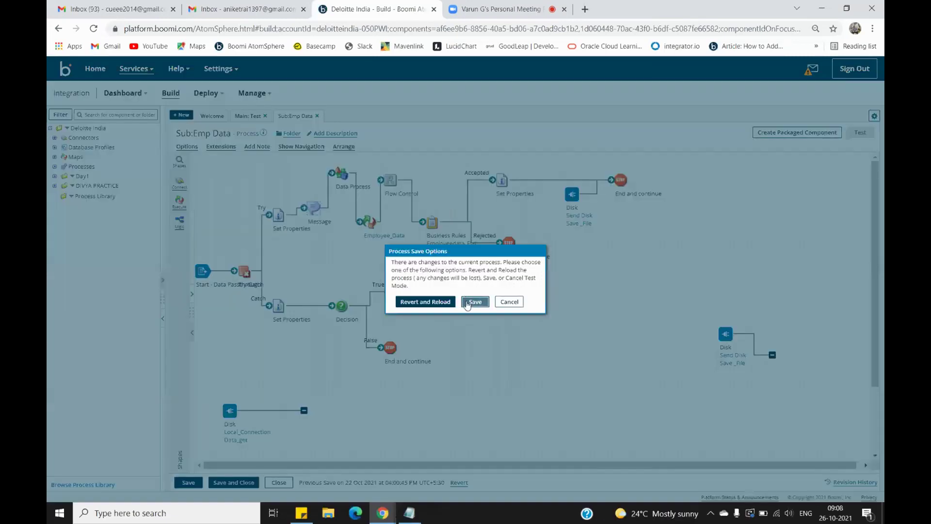
{"action": "left_click", "coordinate": [468, 304]}
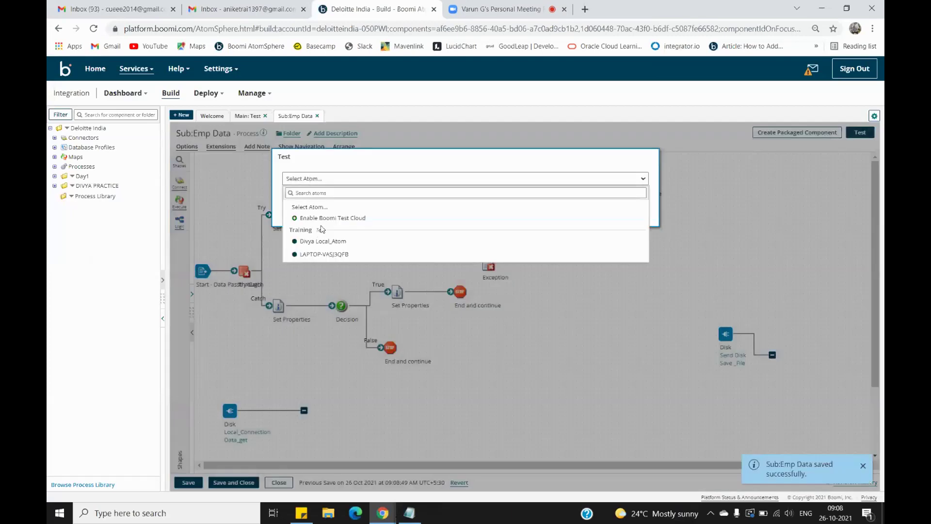
{"action": "left_click", "coordinate": [321, 241]}
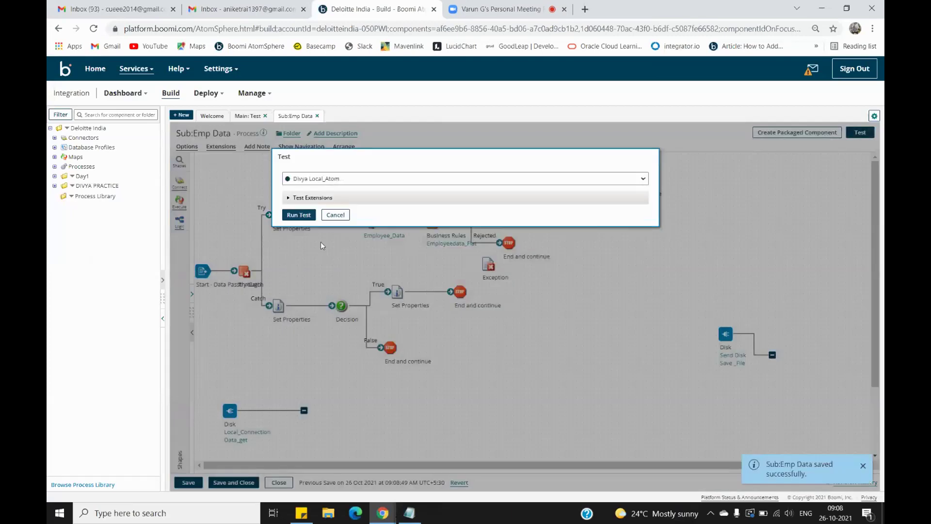
{"action": "left_click", "coordinate": [299, 215]}
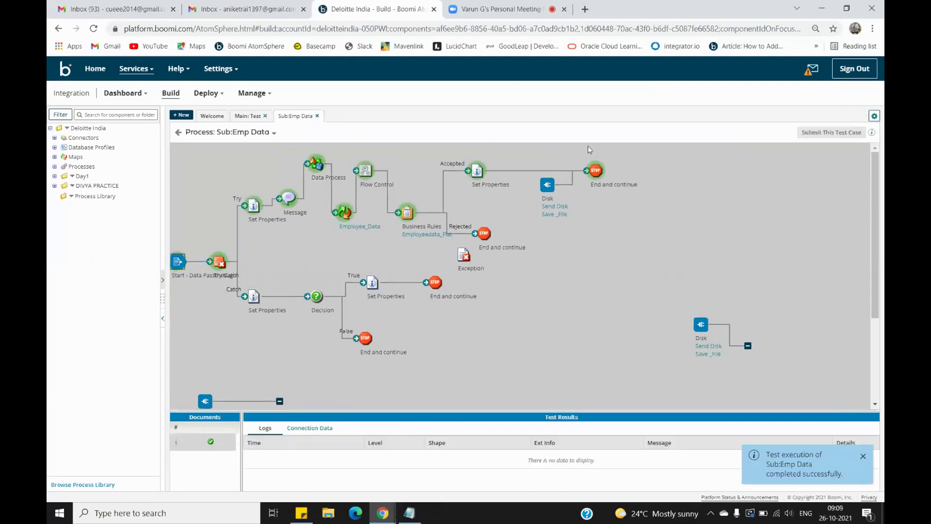
Step: Inspect the test logs and source data of the Employee_Data map, and recheck the JSON in the Message shape
{"action": "left_click", "coordinate": [342, 213]}
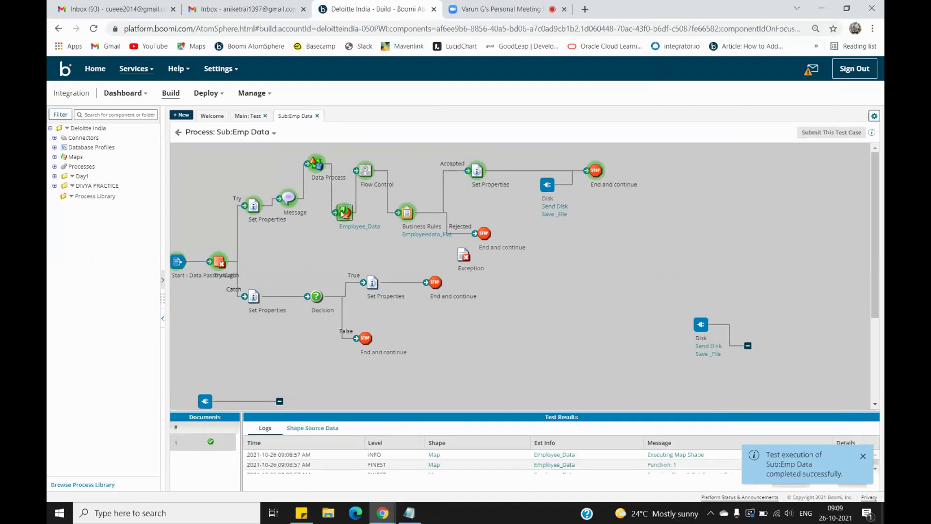
{"action": "left_click", "coordinate": [312, 432]}
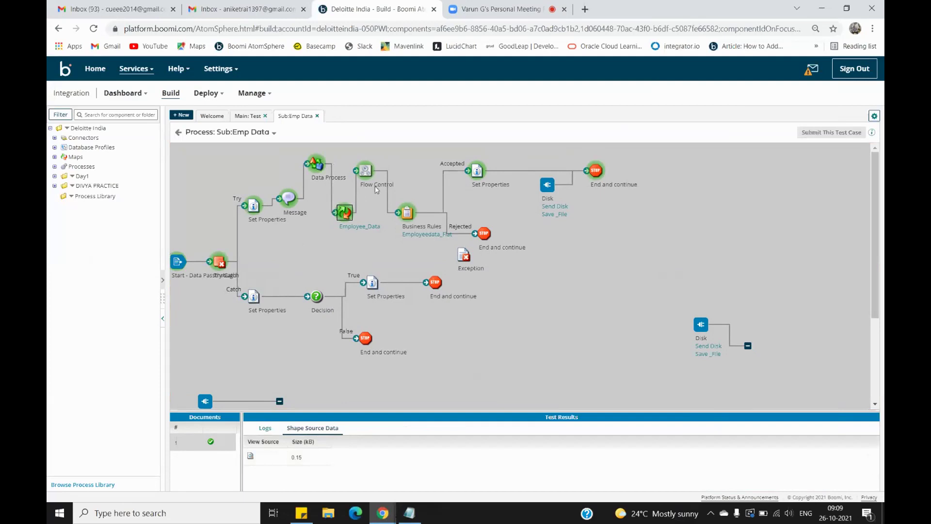
{"action": "left_click", "coordinate": [178, 132]}
{"action": "left_click", "coordinate": [315, 207]}
{"action": "scroll", "coordinate": [723, 276], "scroll_direction": "down", "scroll_amount": 2}
{"action": "scroll", "coordinate": [722, 278], "scroll_direction": "up", "scroll_amount": 3}
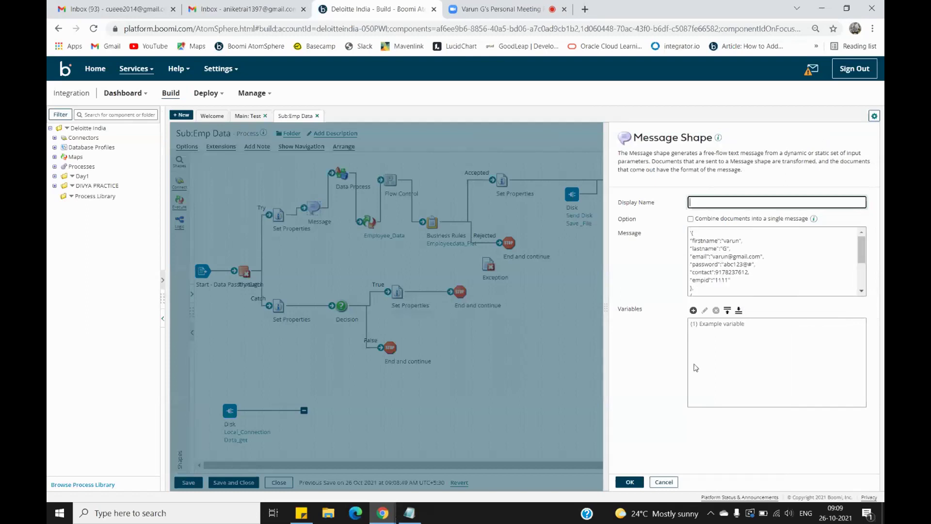
{"action": "left_click", "coordinate": [664, 483]}
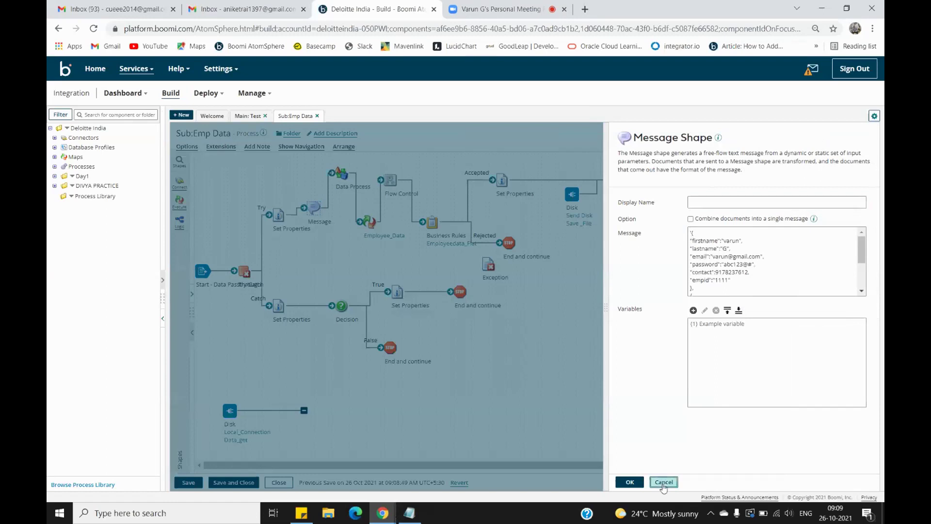
Step: Switch to the Zoom meeting and copy the employee JSON array posted in its chat
{"action": "left_click", "coordinate": [495, 6]}
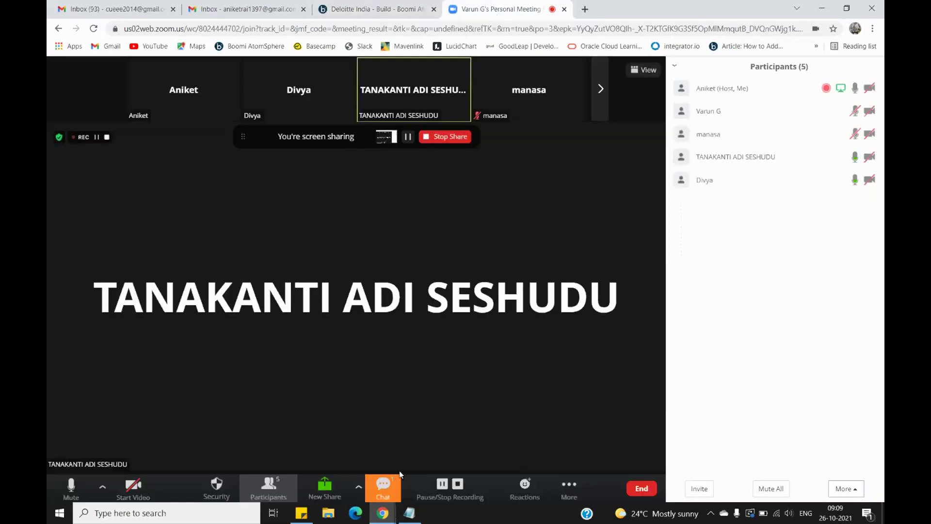
{"action": "left_click", "coordinate": [385, 485]}
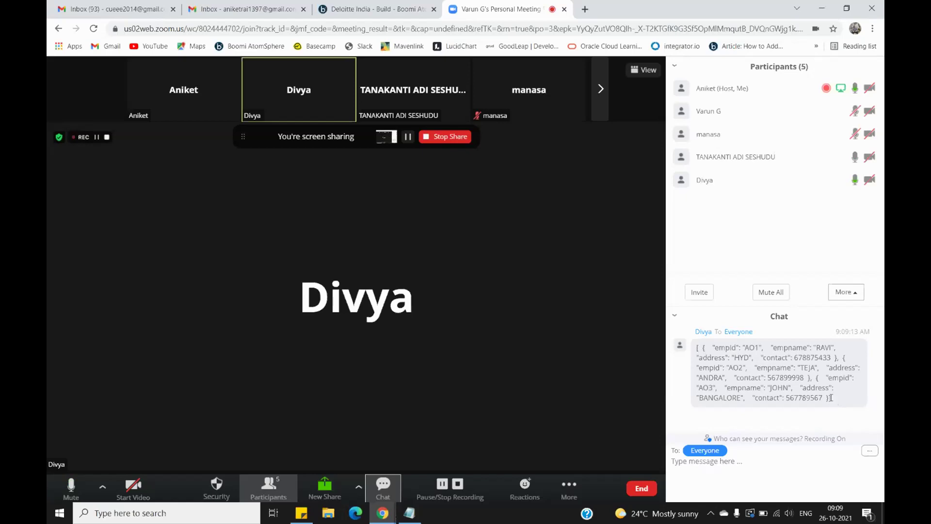
{"action": "left_click_drag", "start_coordinate": [831, 398], "coordinate": [697, 350]}
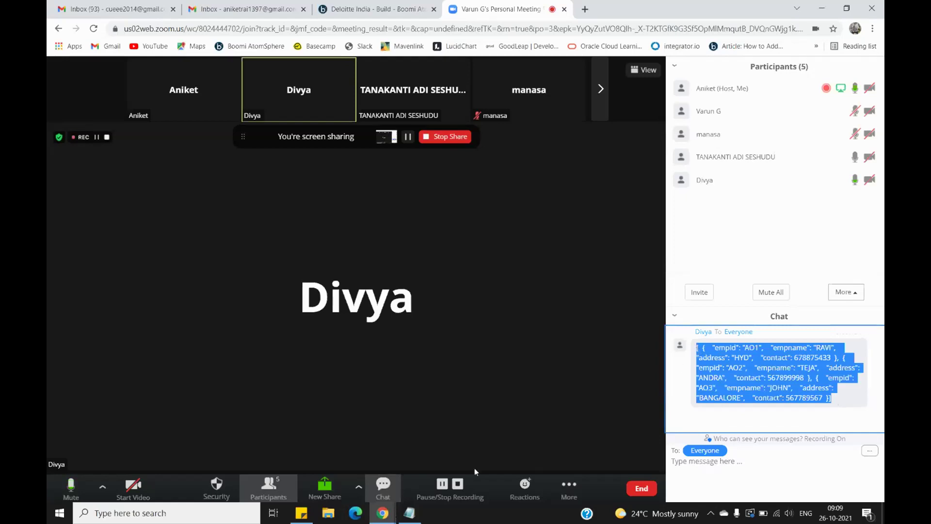
{"action": "left_click", "coordinate": [411, 519]}
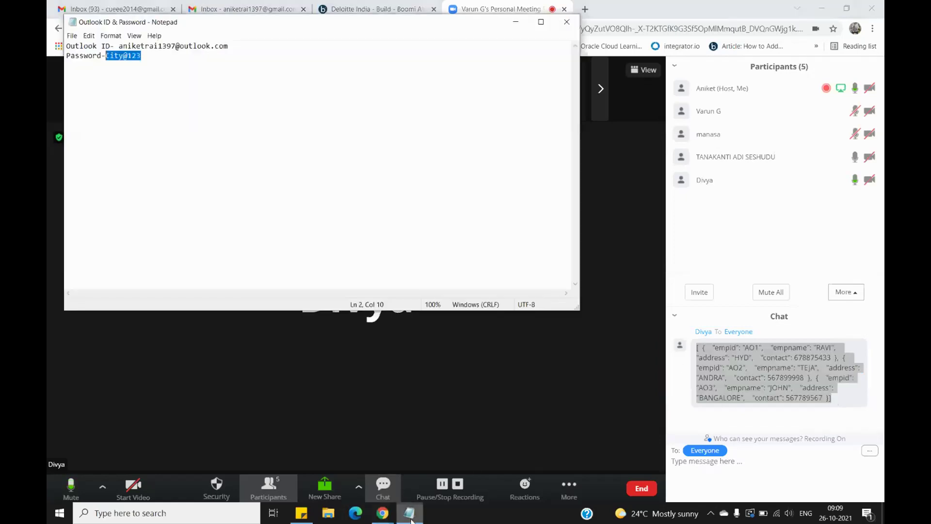
{"action": "left_click", "coordinate": [566, 22]}
{"action": "left_click", "coordinate": [328, 513]}
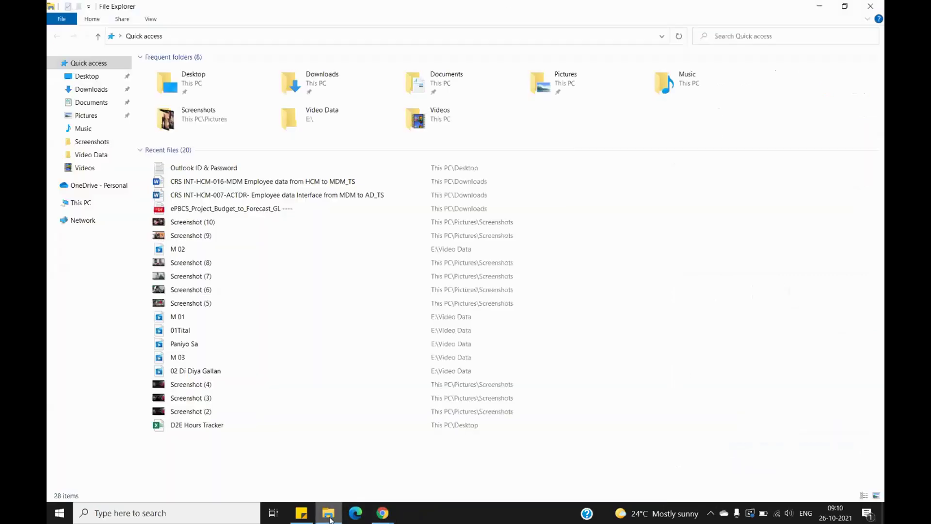
{"action": "left_click", "coordinate": [86, 75]}
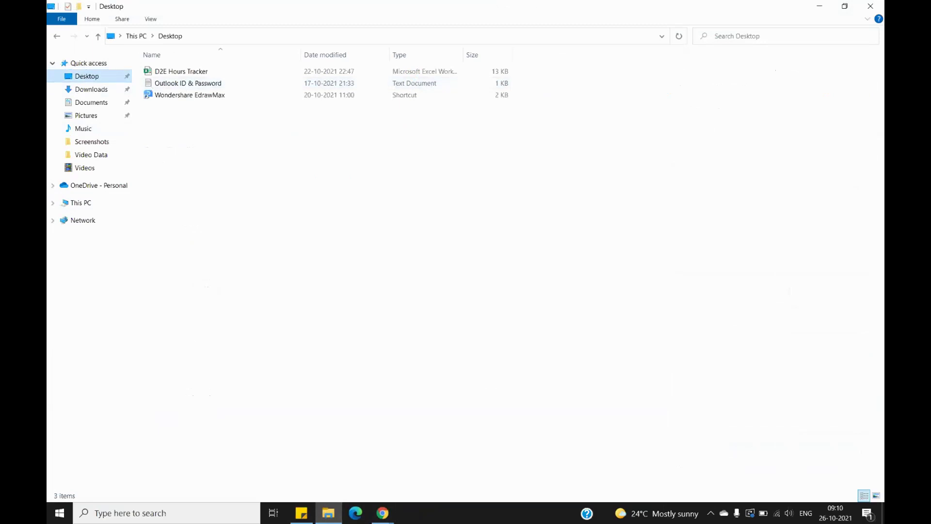
Step: Open a blank Notepad document and paste the copied JSON array with the empid, empname, address and contact fields into it
{"action": "left_click", "coordinate": [169, 514]}
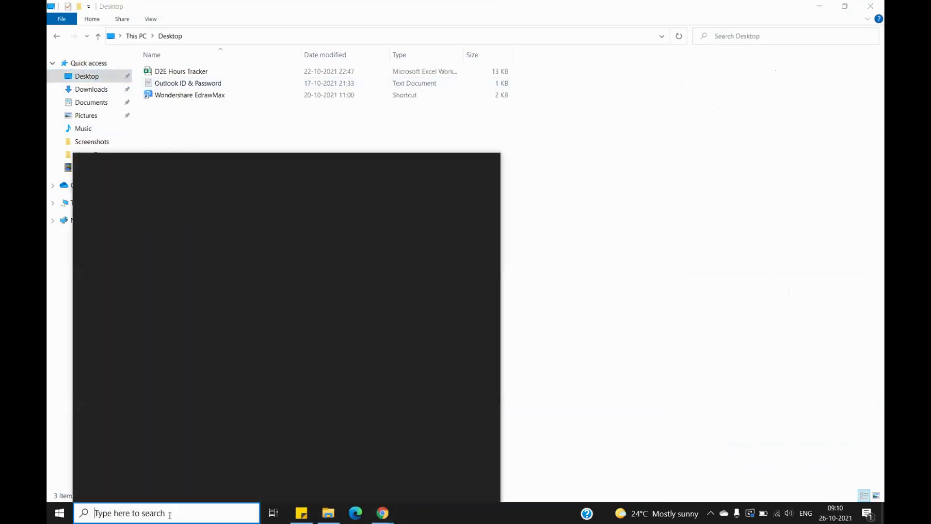
{"action": "type", "text": "note"}
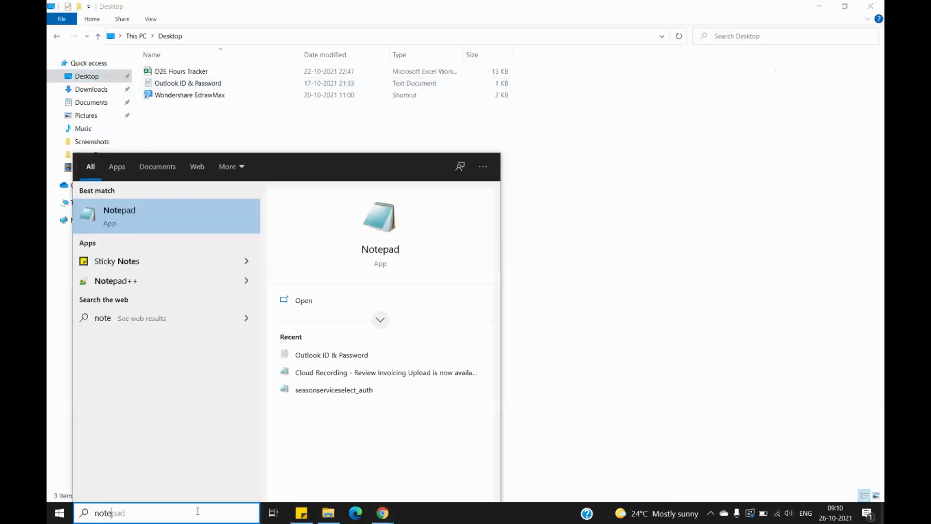
{"action": "left_click", "coordinate": [146, 213]}
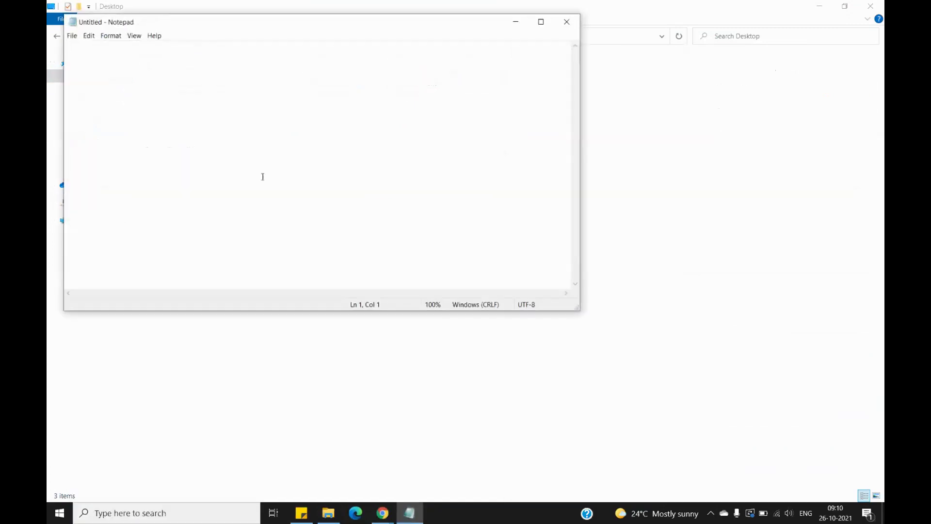
{"action": "type", "text": "[   {     \"empid\": \"A01\",     \"empname\": \"RAVI\",     \"address\": \"HYD\",     \"contact\": 678875433   },   {     \"empid\": \"A02\",     \"empname\": \"TEJA\",     \"address\": \"ANDRA\",     \"contact\": 567899998   },   {     \"empid\": \"A03\",     \"empname\": \"JOHN\",     \"address\": \"BANGALORE\",     \"contact\": 567789567   } ]"}
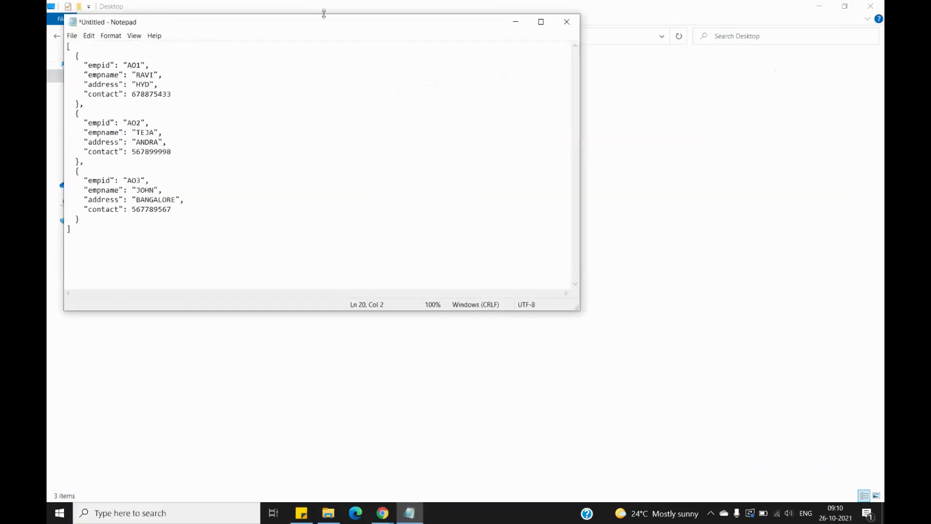
{"action": "left_click_drag", "start_coordinate": [267, 23], "coordinate": [490, 46]}
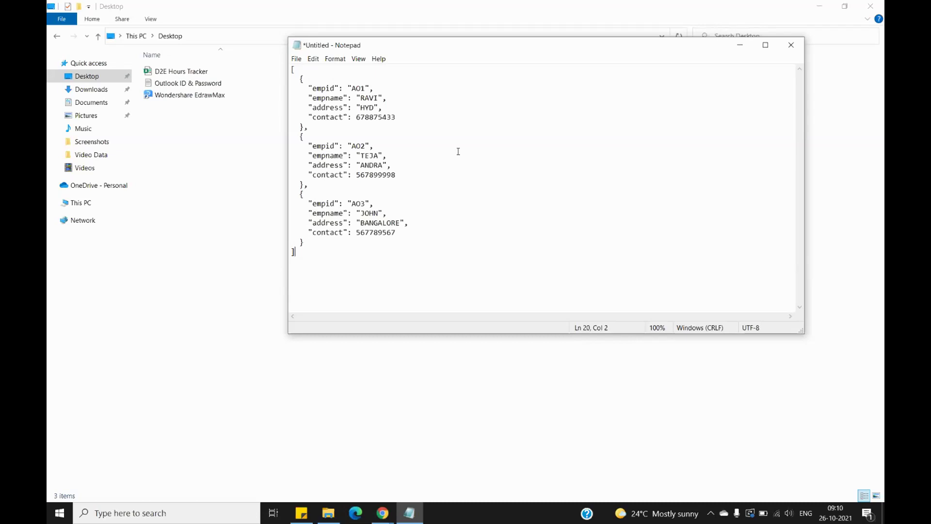
Step: Switch back to the Boomi process in Chrome and copy the entire message text of the Message shape on the Try branch
{"action": "left_click", "coordinate": [383, 513]}
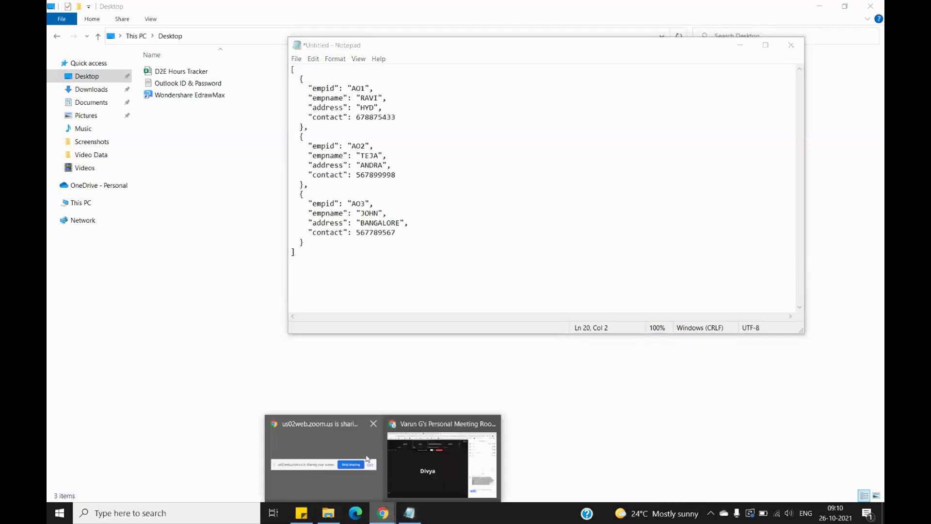
{"action": "left_click", "coordinate": [363, 445]}
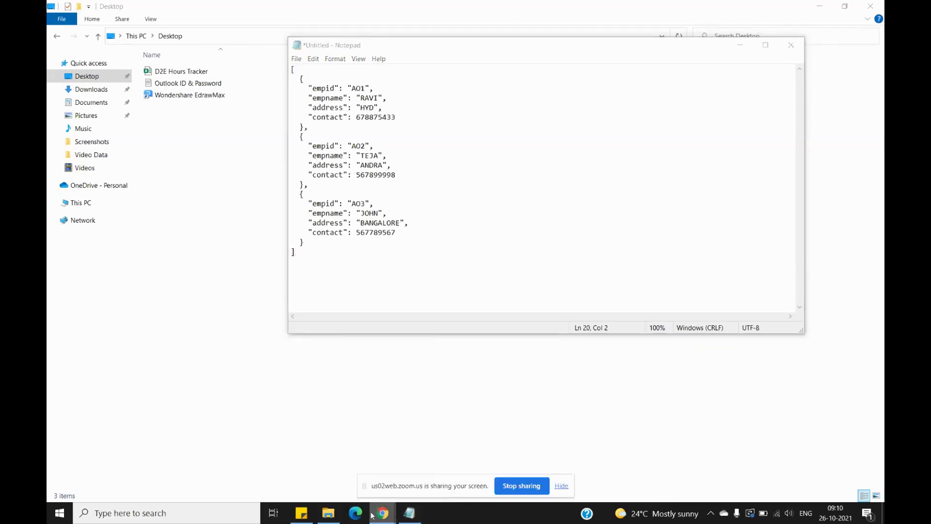
{"action": "mouse_move", "coordinate": [373, 513]}
{"action": "left_click", "coordinate": [447, 447]}
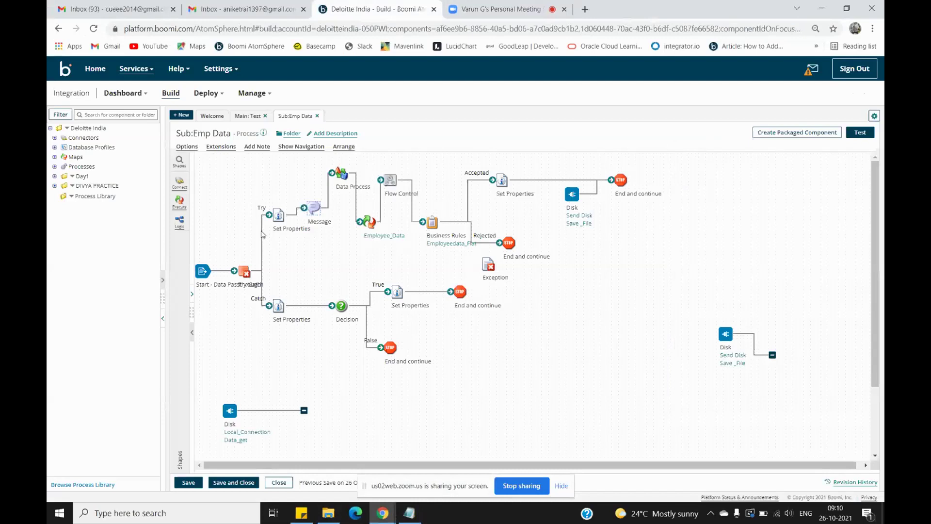
{"action": "double_click", "coordinate": [310, 210]}
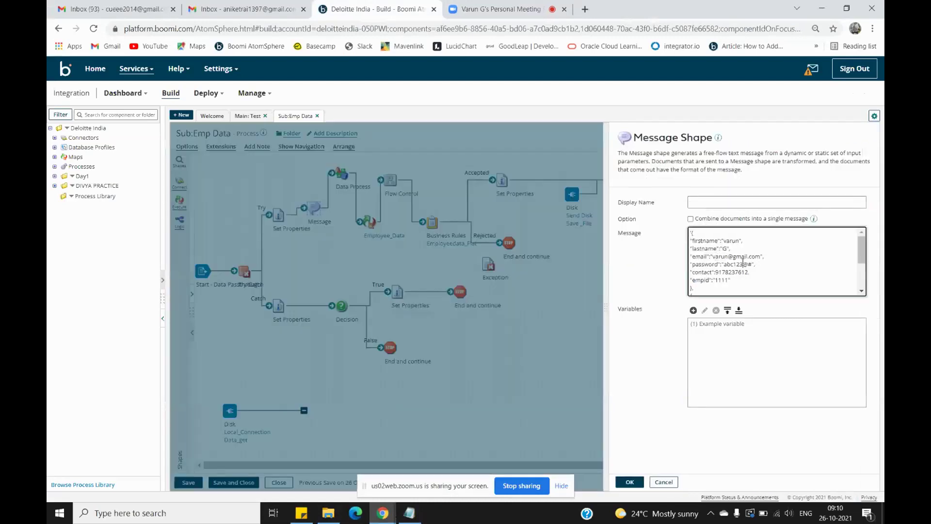
{"action": "key", "text": "ctrl+a"}
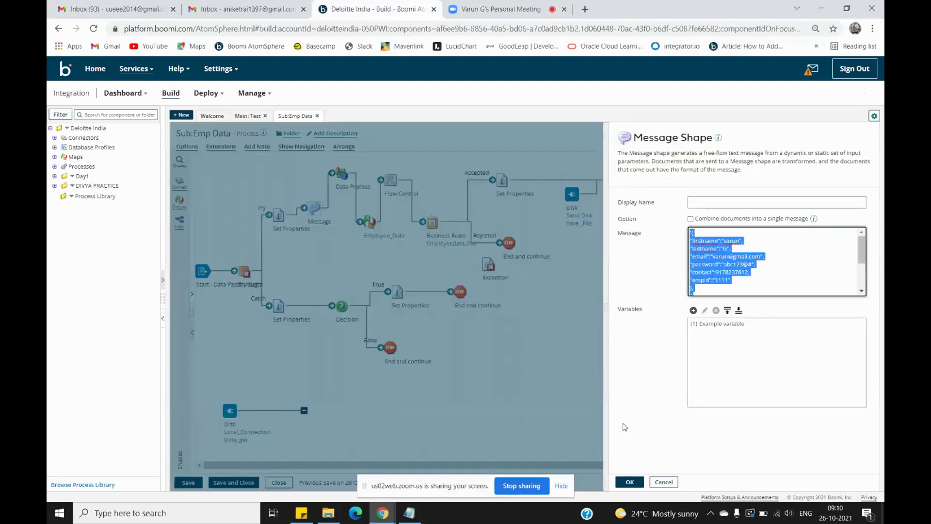
Step: In the Notepad document, paste the Message shape's JSON, including its password fields, several blank lines below the employee array and compare both samples
{"action": "left_click", "coordinate": [410, 513]}
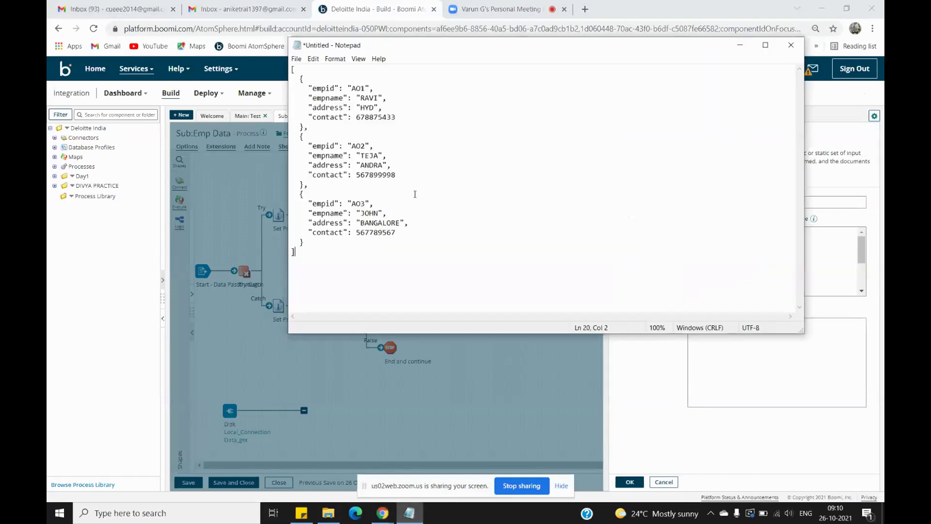
{"action": "key", "text": "Return"}
{"action": "key", "text": "Return"}
{"action": "key", "text": "Return"}
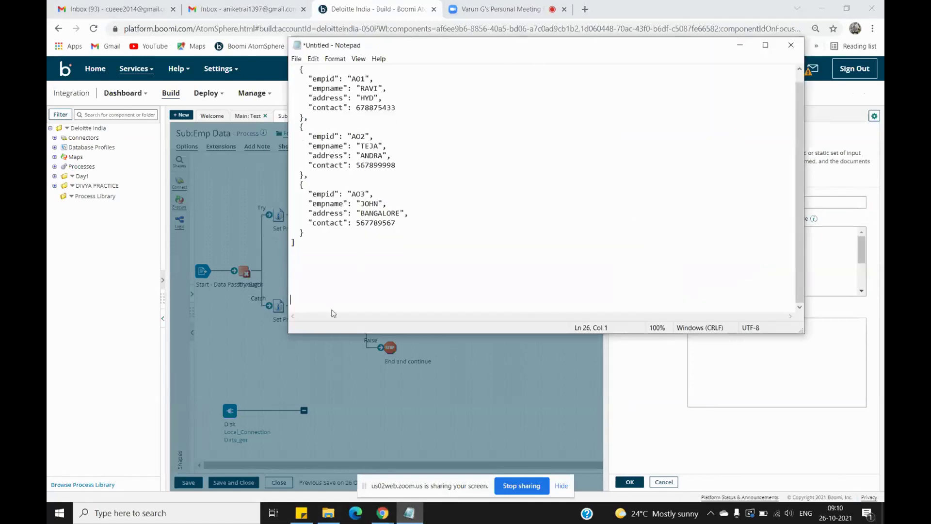
{"action": "key", "text": "ctrl+v"}
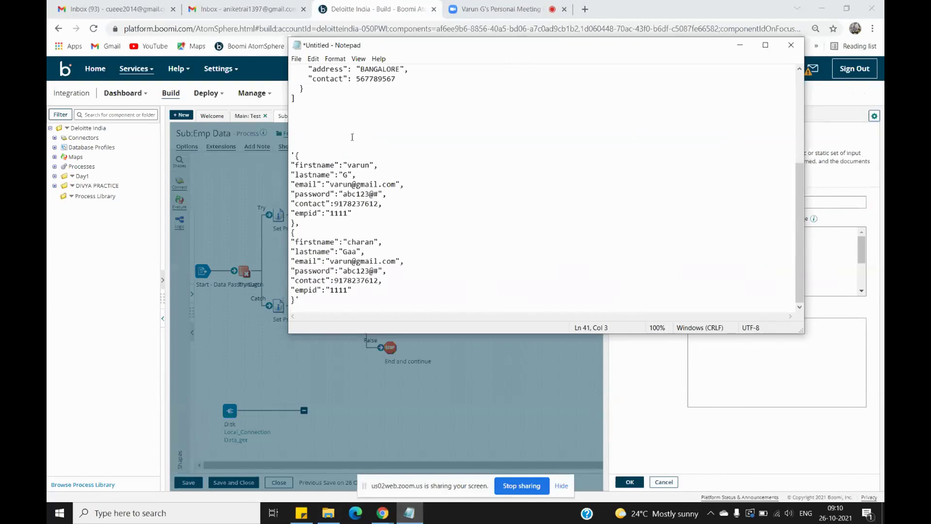
{"action": "scroll", "coordinate": [388, 174], "scroll_direction": "up", "scroll_amount": 5}
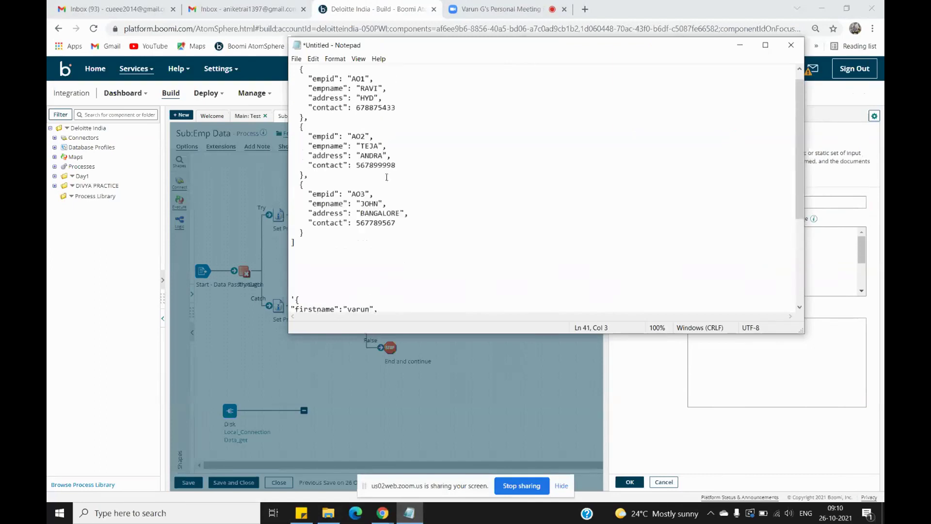
{"action": "scroll", "coordinate": [387, 176], "scroll_direction": "down", "scroll_amount": 5}
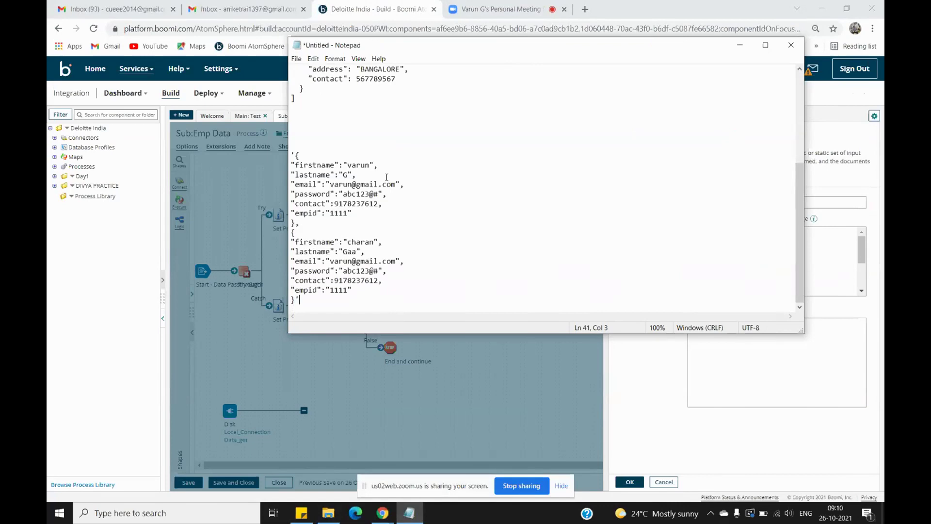
Step: Delete the JSON pasted from the Message shape below the employee array in the Notepad document
{"action": "scroll", "coordinate": [387, 176], "scroll_direction": "up", "scroll_amount": 5}
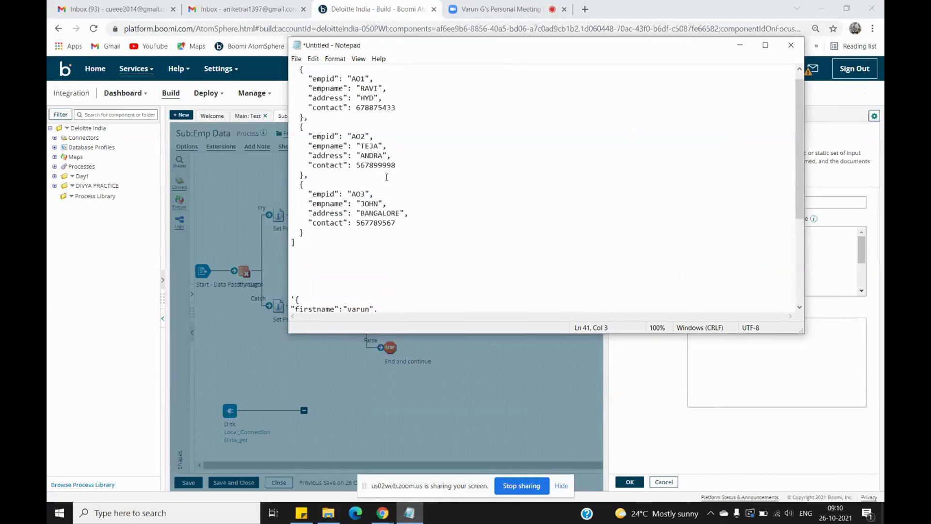
{"action": "scroll", "coordinate": [313, 107], "scroll_direction": "up", "scroll_amount": 1}
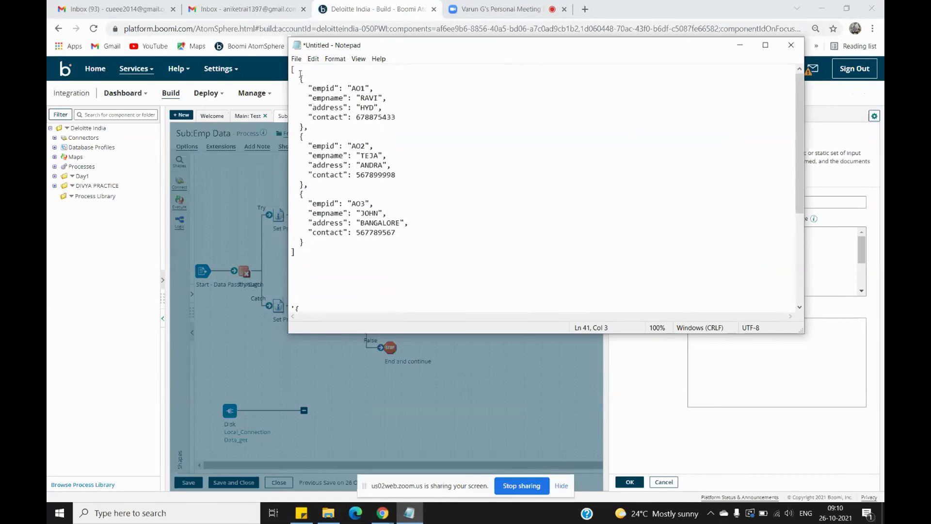
{"action": "scroll", "coordinate": [334, 195], "scroll_direction": "down", "scroll_amount": 5}
{"action": "left_click_drag", "start_coordinate": [292, 154], "coordinate": [322, 213]}
{"action": "left_click_drag", "start_coordinate": [336, 246], "coordinate": [380, 326]}
{"action": "key", "text": "BackSpace"}
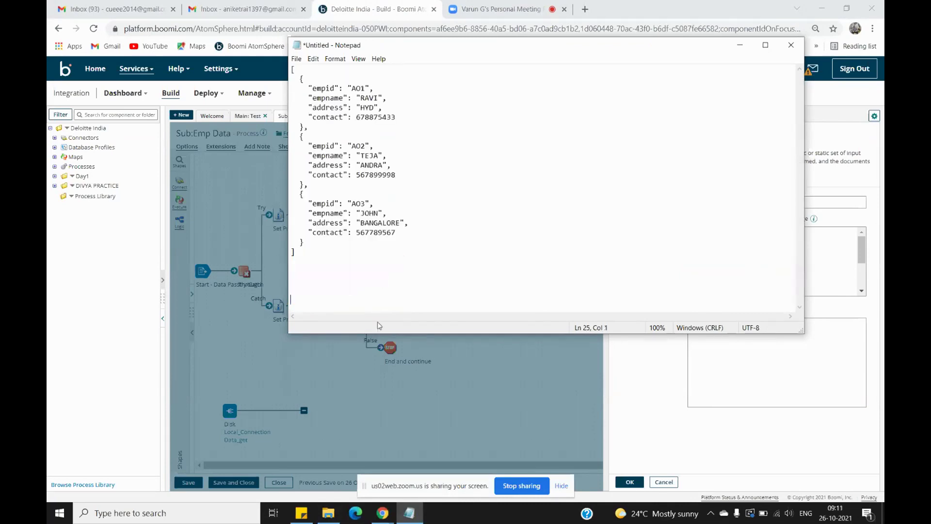
Step: Save the Notepad document with the employee array as JS in the Desktop folder
{"action": "left_click", "coordinate": [296, 58]}
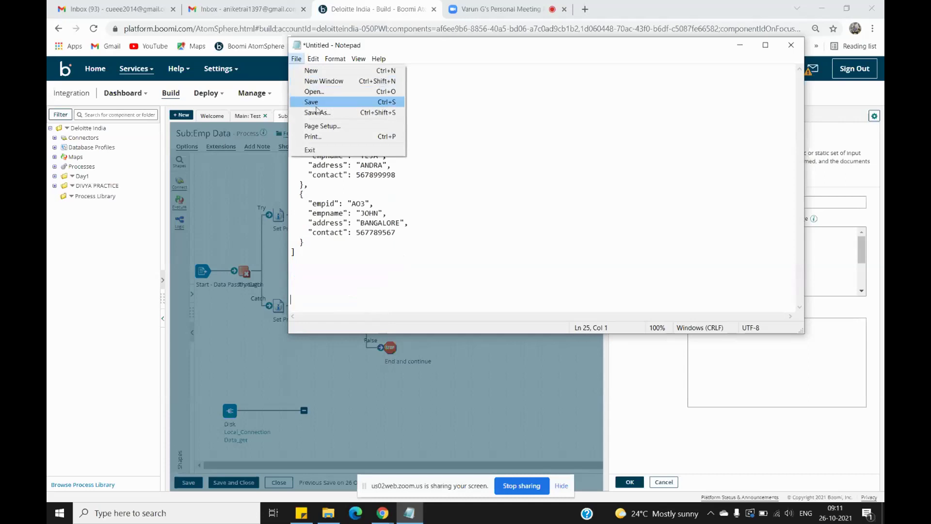
{"action": "left_click", "coordinate": [318, 113]}
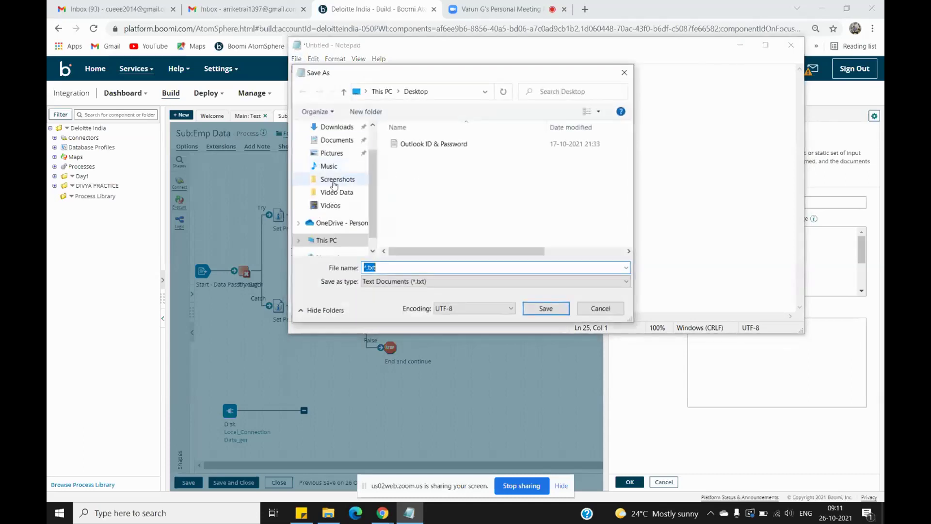
{"action": "left_click", "coordinate": [337, 140]}
{"action": "left_click", "coordinate": [337, 127]}
{"action": "scroll", "coordinate": [344, 165], "scroll_direction": "up", "scroll_amount": 1}
{"action": "left_click", "coordinate": [334, 135]}
{"action": "left_click", "coordinate": [333, 148]}
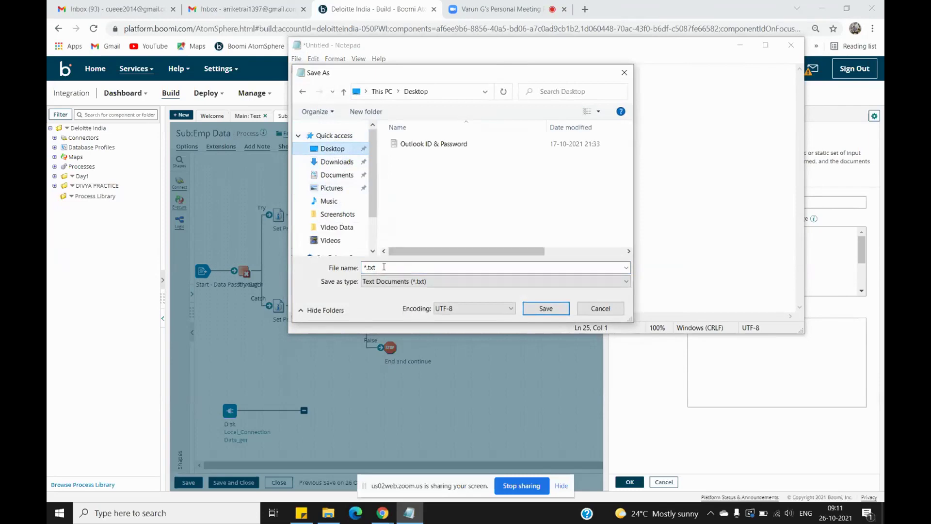
{"action": "double_click", "coordinate": [384, 267]}
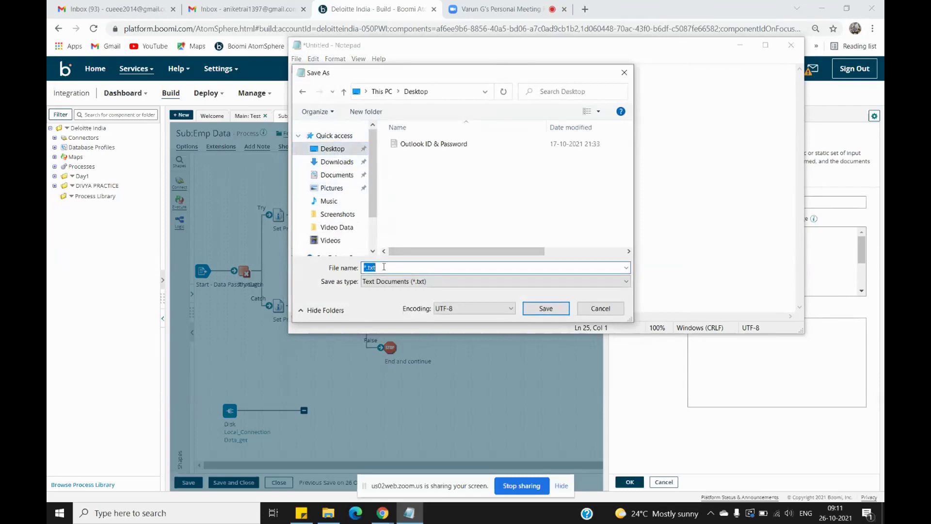
{"action": "type", "text": "JS"}
{"action": "left_click", "coordinate": [546, 309]}
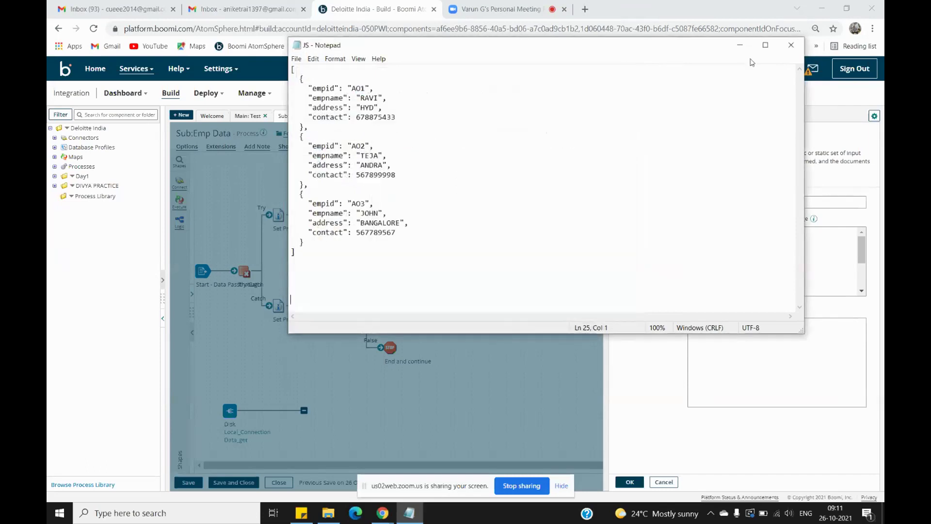
Step: Return to the Boomi process in Chrome, cancel the Message shape settings and start a new component of type Profile
{"action": "left_click", "coordinate": [740, 45]}
{"action": "left_click", "coordinate": [661, 482]}
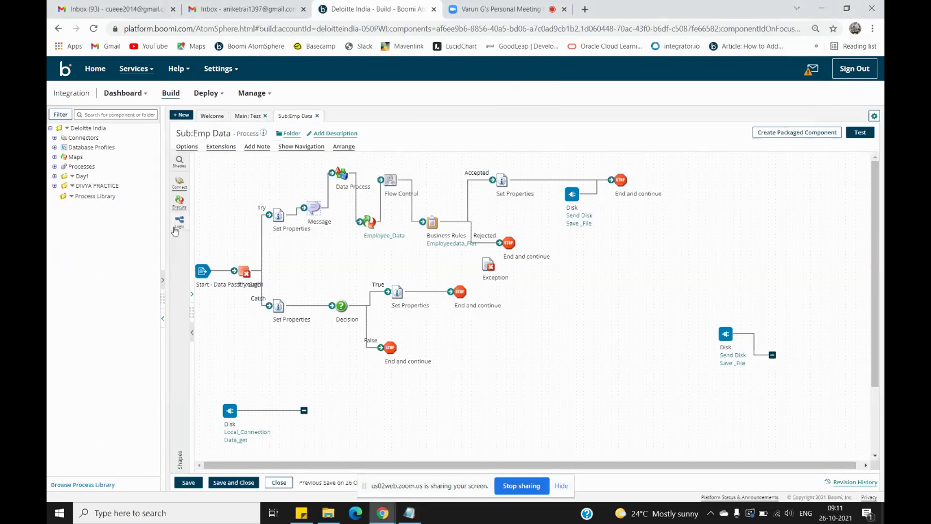
{"action": "left_click", "coordinate": [182, 115]}
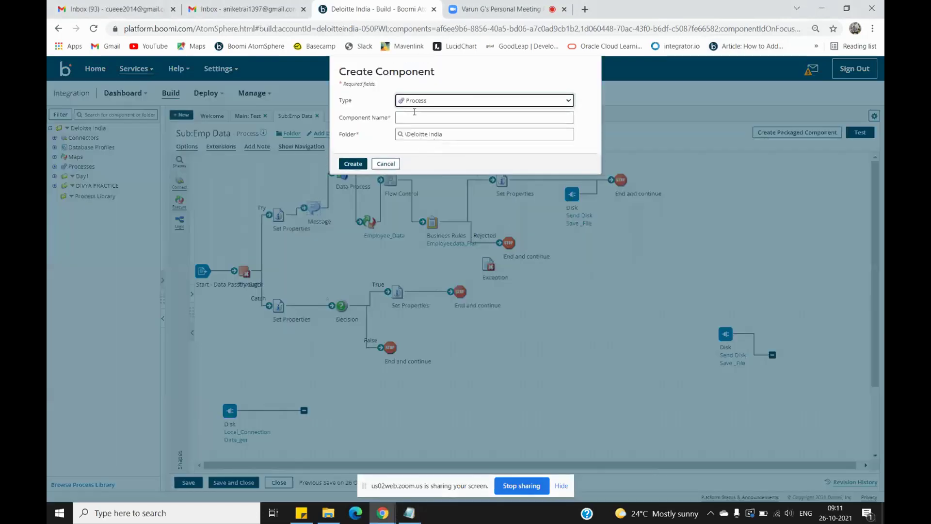
{"action": "left_click", "coordinate": [415, 103]}
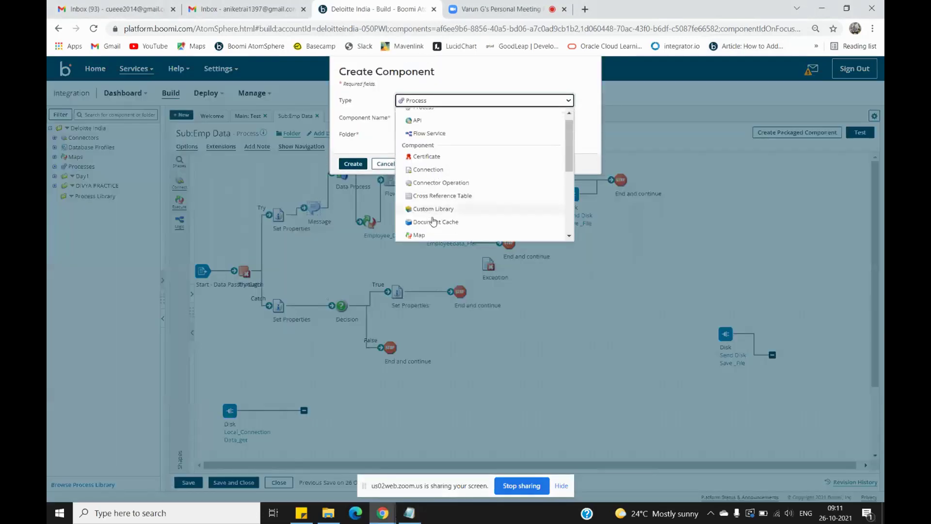
{"action": "scroll", "coordinate": [433, 221], "scroll_direction": "down", "scroll_amount": 3}
{"action": "left_click", "coordinate": [425, 145]}
{"action": "left_click", "coordinate": [417, 114]}
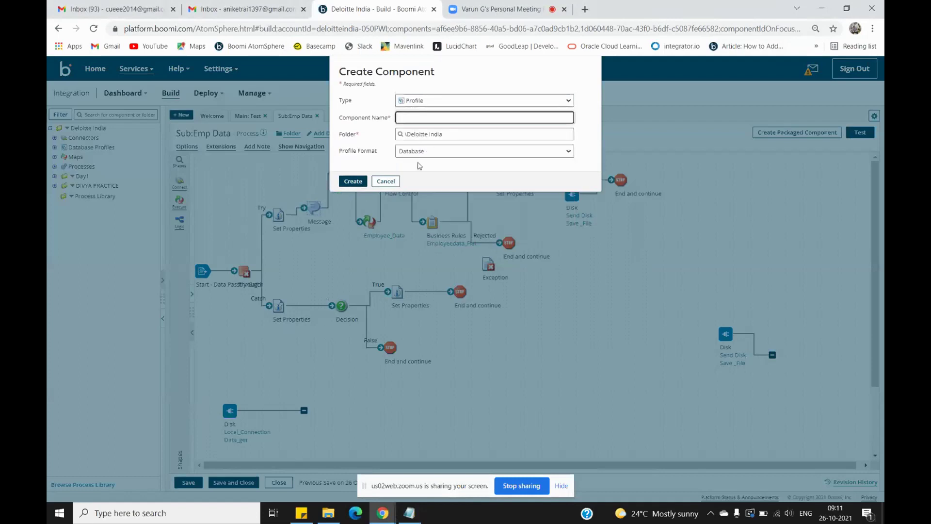
Step: Name the new profile JS, set its format to JSON and create it in the Deloitte India folder
{"action": "key", "text": "BackSpace"}
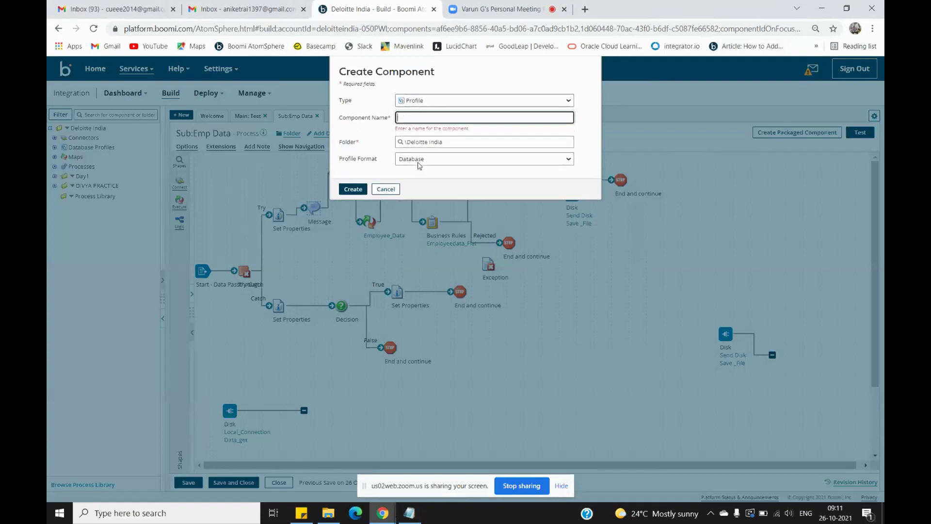
{"action": "type", "text": "JS"}
{"action": "left_click", "coordinate": [428, 154]}
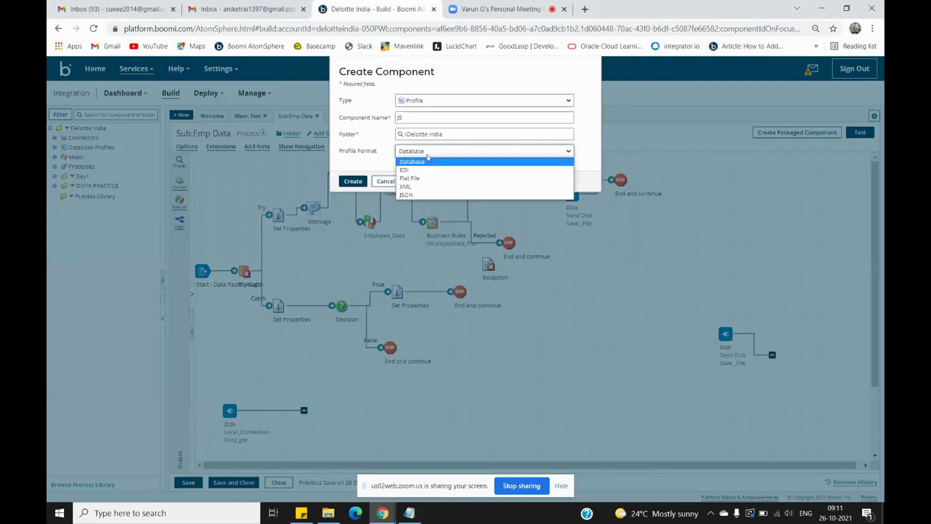
{"action": "left_click", "coordinate": [417, 194]}
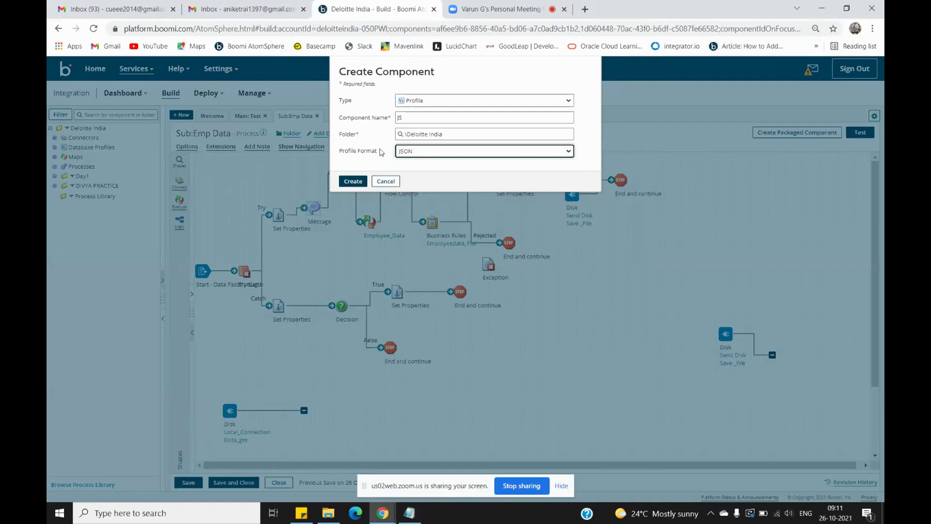
{"action": "left_click", "coordinate": [354, 182]}
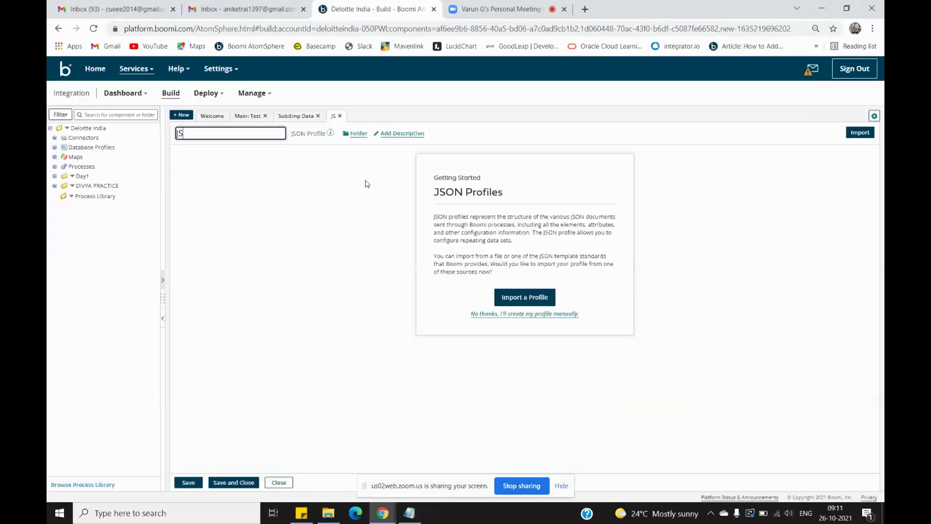
Step: Import the JS file from the Desktop as the source of the JSON profile and finish the import wizard
{"action": "left_click", "coordinate": [531, 298]}
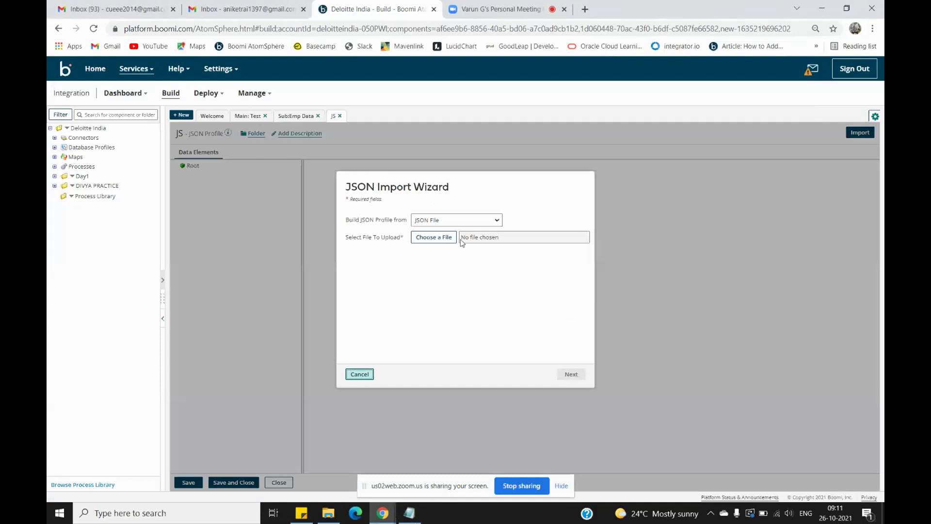
{"action": "left_click", "coordinate": [454, 238]}
{"action": "left_click", "coordinate": [163, 94]}
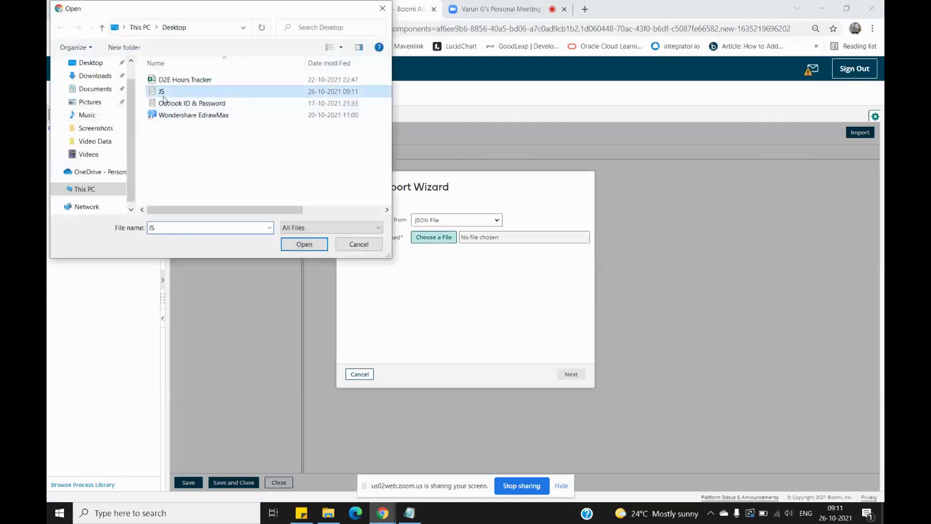
{"action": "left_click", "coordinate": [302, 244]}
{"action": "left_click", "coordinate": [567, 374]}
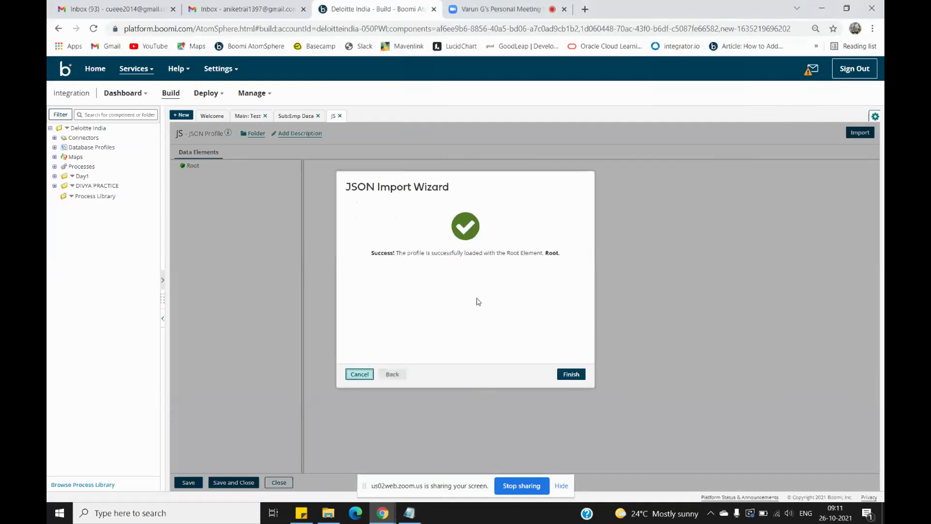
{"action": "left_click", "coordinate": [568, 374]}
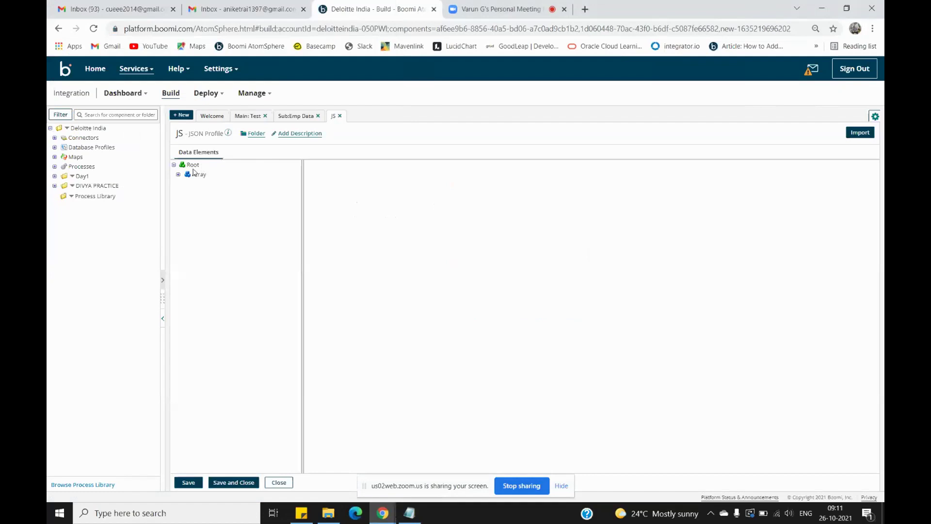
Step: Expand the JS profile's Array down to the Object's fields, and save and close the profile
{"action": "left_click", "coordinate": [178, 175]}
{"action": "left_click", "coordinate": [183, 185]}
{"action": "left_click", "coordinate": [186, 194]}
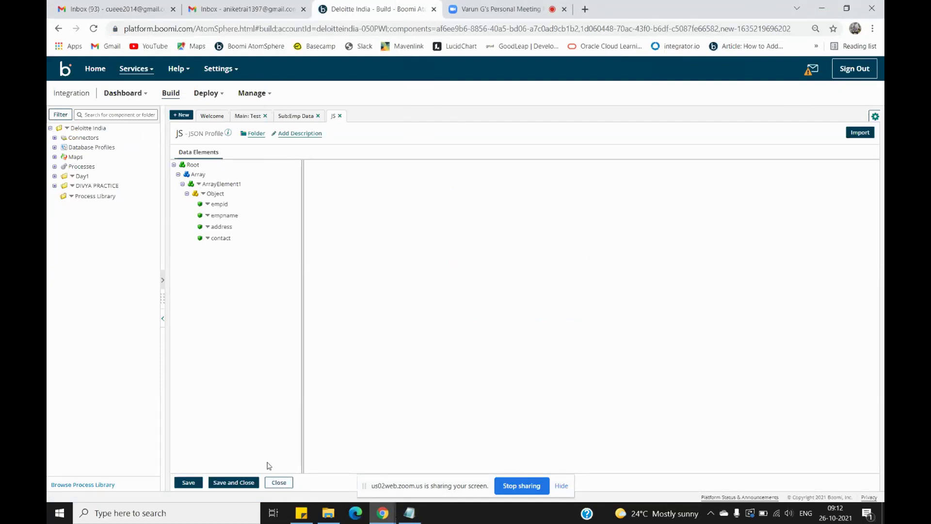
{"action": "left_click", "coordinate": [239, 482]}
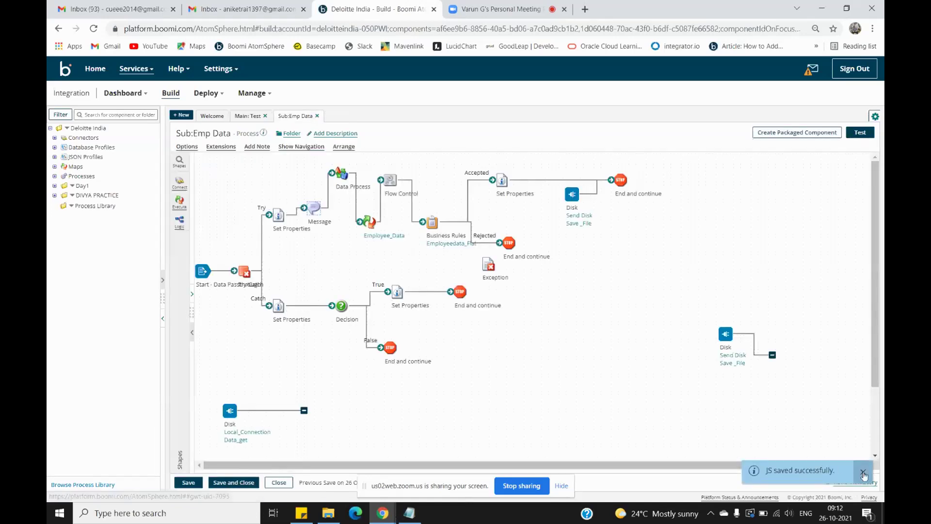
{"action": "left_click", "coordinate": [863, 472]}
Step: Switch to the JS file in Notepad and examine the array's extent and its enclosing square brackets
{"action": "left_click", "coordinate": [421, 521]}
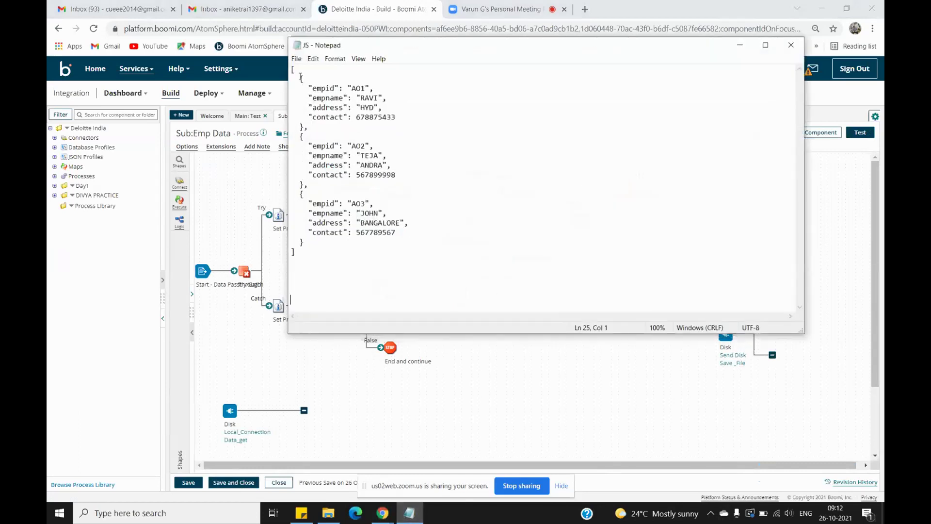
{"action": "left_click_drag", "start_coordinate": [293, 69], "coordinate": [395, 252]}
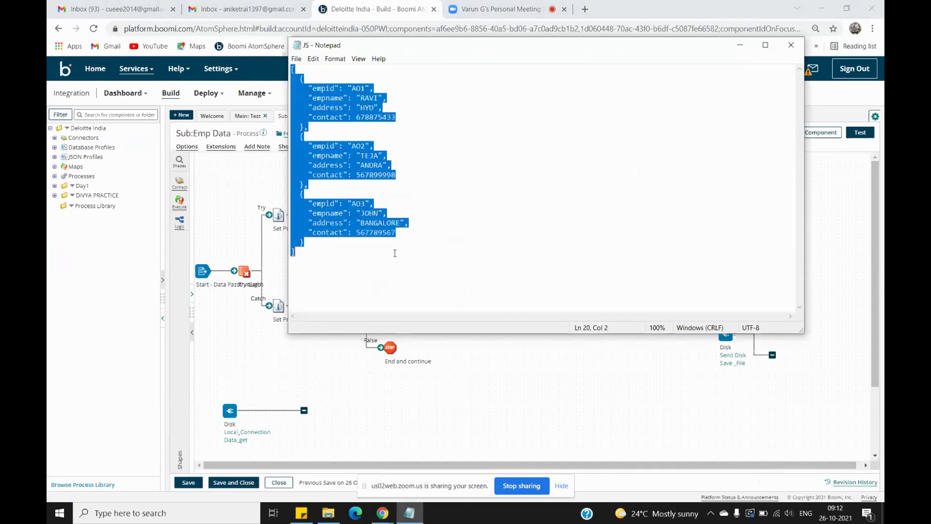
{"action": "left_click", "coordinate": [393, 261]}
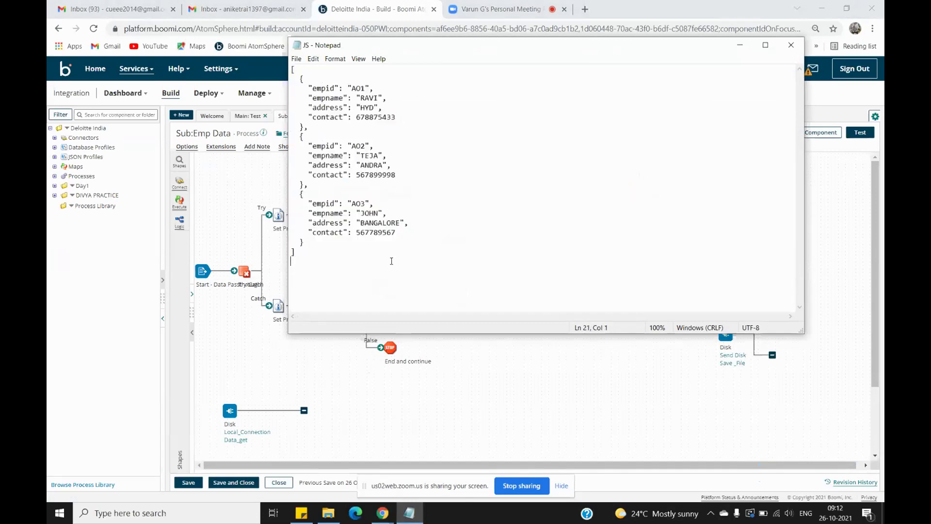
{"action": "double_click", "coordinate": [292, 69]}
{"action": "double_click", "coordinate": [293, 252]}
{"action": "double_click", "coordinate": [293, 70]}
{"action": "left_click_drag", "start_coordinate": [293, 69], "coordinate": [360, 269]}
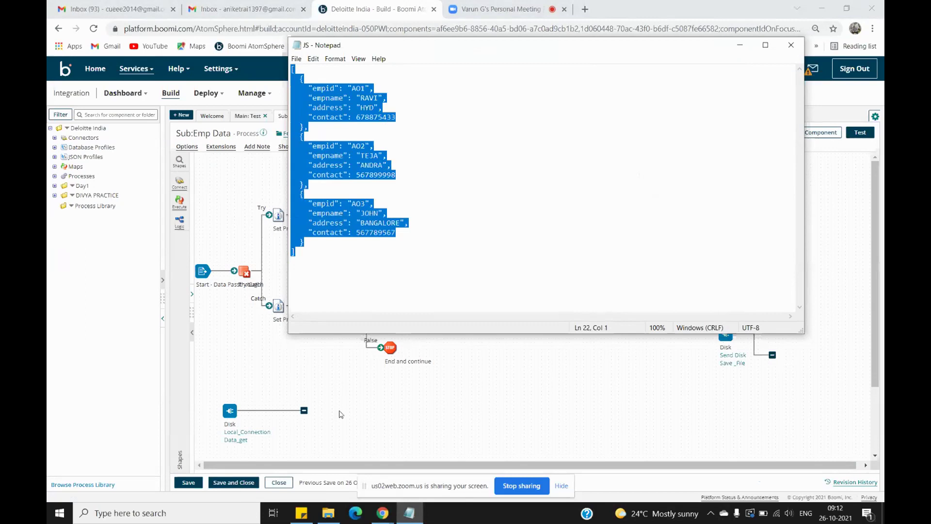
{"action": "left_click", "coordinate": [478, 400]}
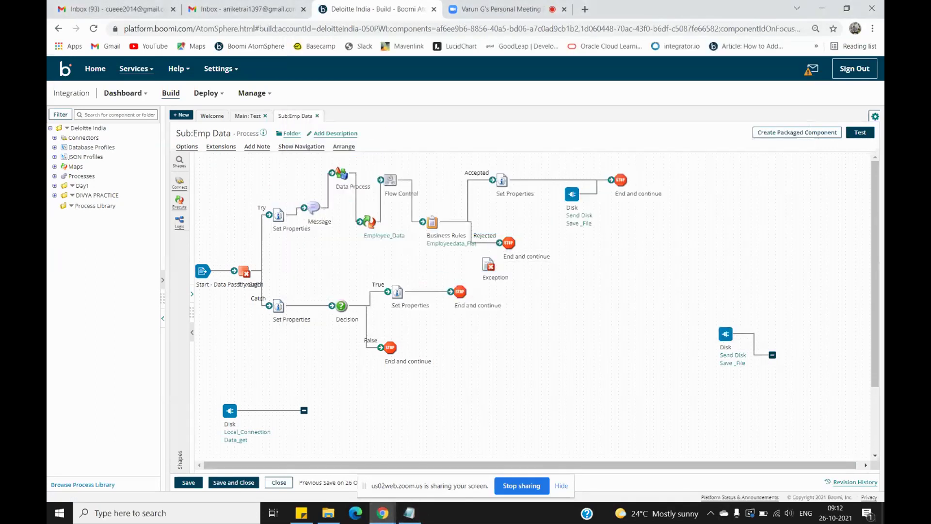
Step: Reopen the Message shape on the Try branch, and enclose the employee array in the Notepad file in single quotes
{"action": "left_click", "coordinate": [562, 487]}
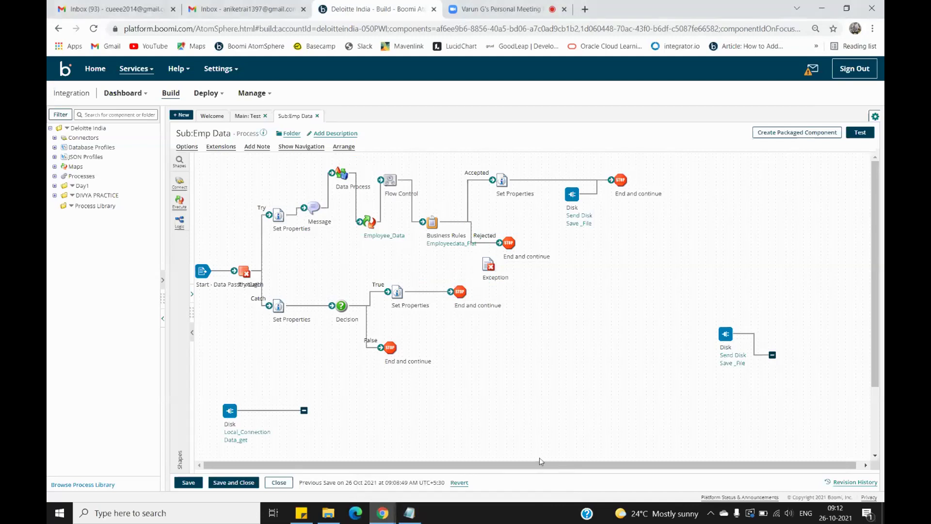
{"action": "left_click", "coordinate": [287, 193]}
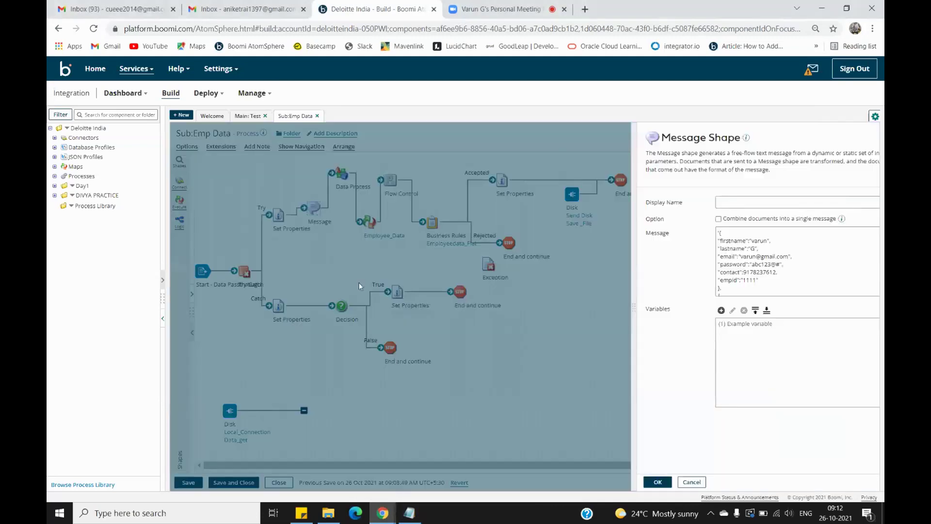
{"action": "left_click", "coordinate": [409, 513]}
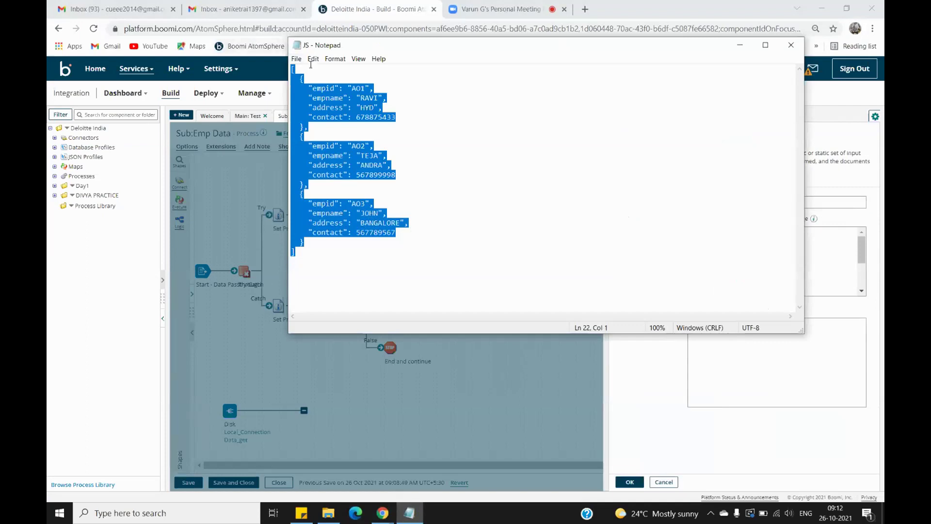
{"action": "left_click", "coordinate": [293, 69]}
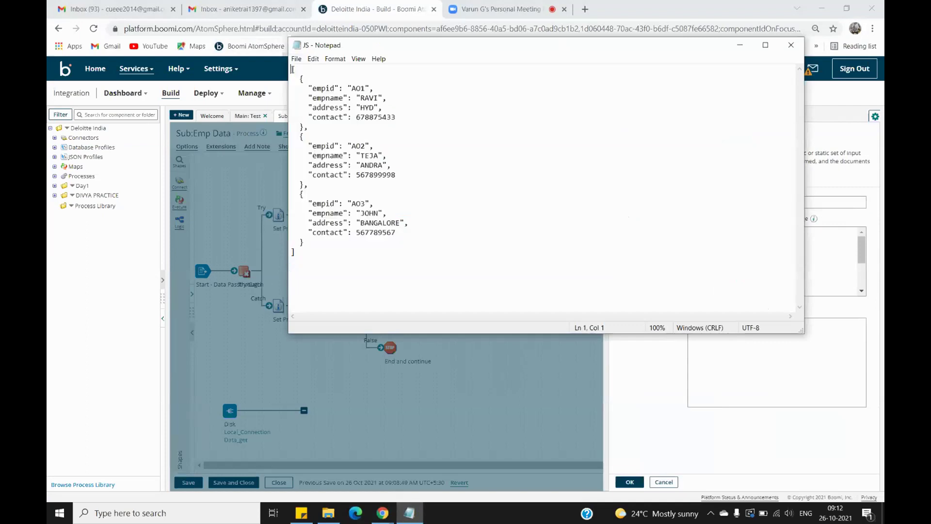
{"action": "type", "text": "'"}
{"action": "left_click", "coordinate": [295, 252]}
{"action": "type", "text": "'"}
{"action": "left_click_drag", "start_coordinate": [293, 68], "coordinate": [400, 300]}
{"action": "left_click", "coordinate": [361, 252]}
Step: Switch back to the Boomi process and look up the JS profile among the JSON Profiles components
{"action": "left_click", "coordinate": [741, 45]}
{"action": "left_click", "coordinate": [55, 157]}
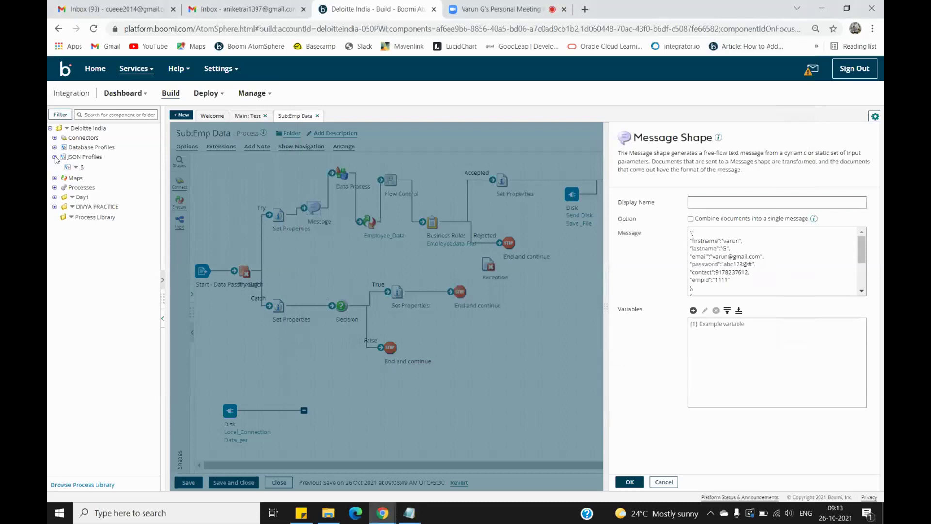
{"action": "left_click", "coordinate": [54, 157]}
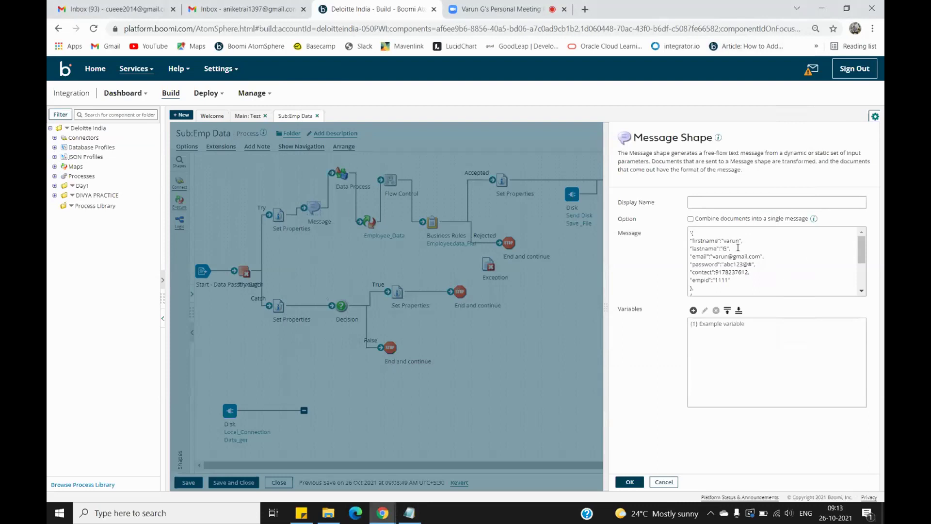
Step: Copy the entire quoted employee array from the JS file in Notepad, and cancel the open Message shape's settings in Boomi
{"action": "left_click", "coordinate": [409, 513]}
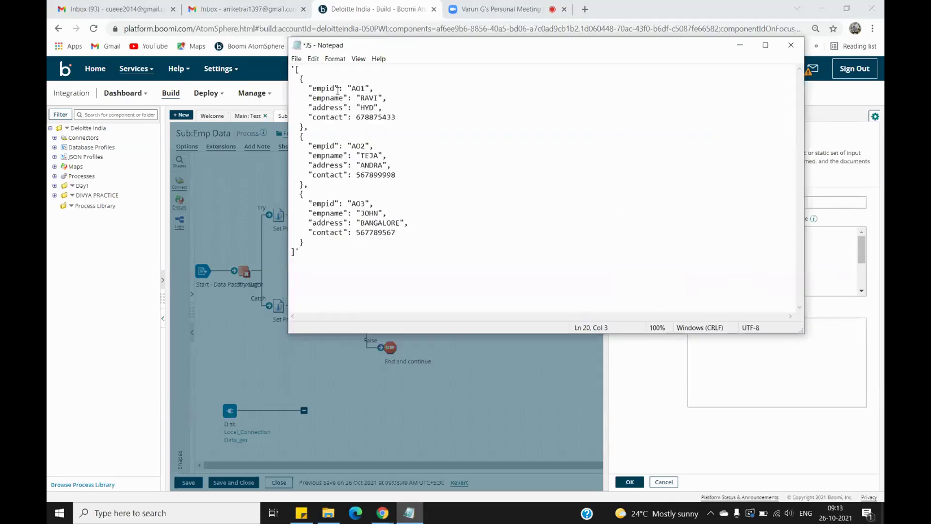
{"action": "key", "text": "ctrl+a"}
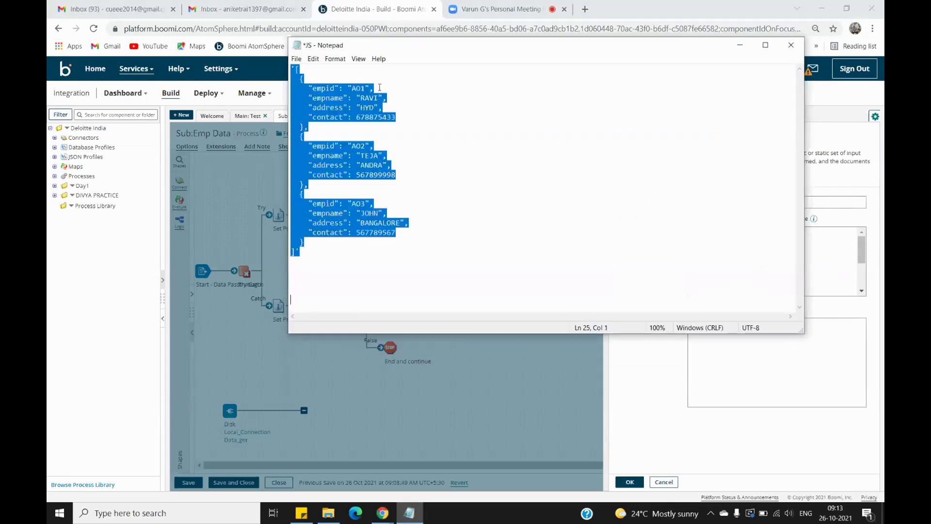
{"action": "left_click", "coordinate": [665, 416]}
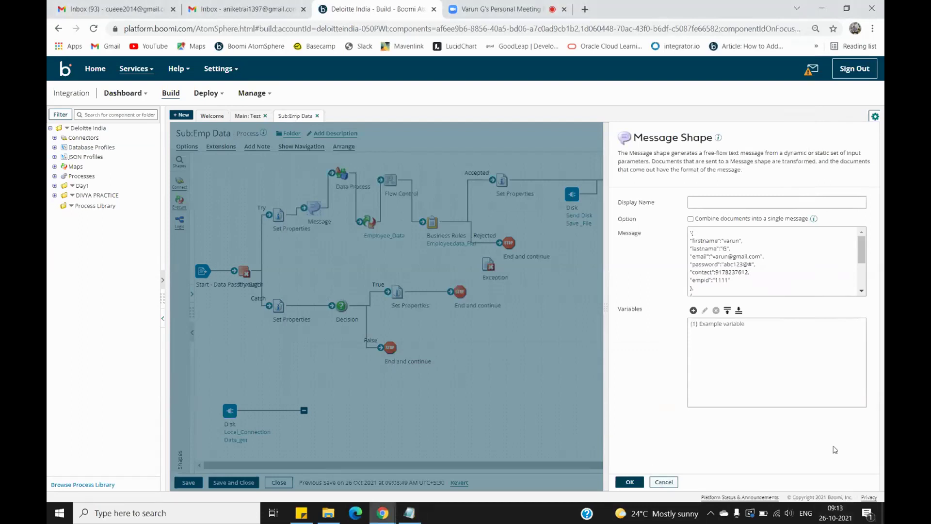
{"action": "left_click", "coordinate": [663, 483]}
Step: Add a new Message shape below the Catch branch of the process, with the copied employee array as its message
{"action": "left_click", "coordinate": [179, 201]}
{"action": "left_click_drag", "start_coordinate": [397, 196], "coordinate": [585, 369]}
{"action": "left_click", "coordinate": [723, 249]}
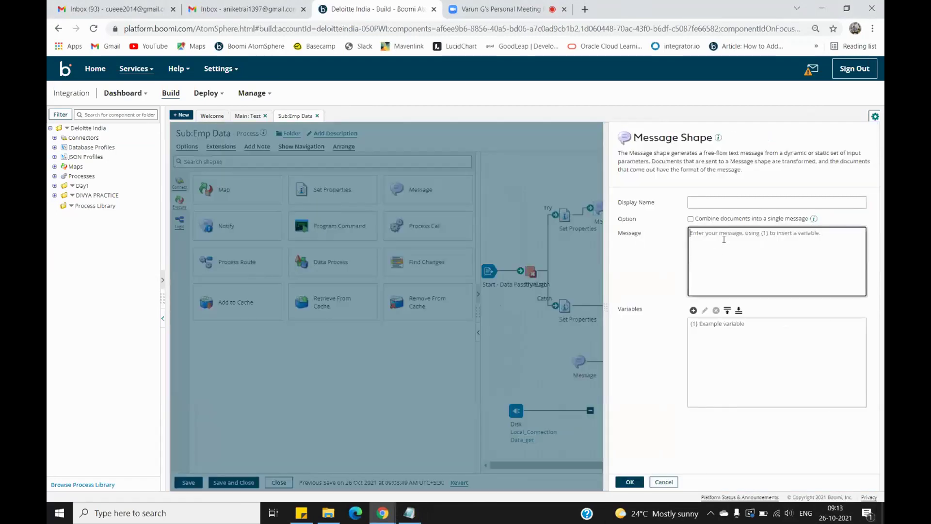
{"action": "key", "text": "ctrl+v"}
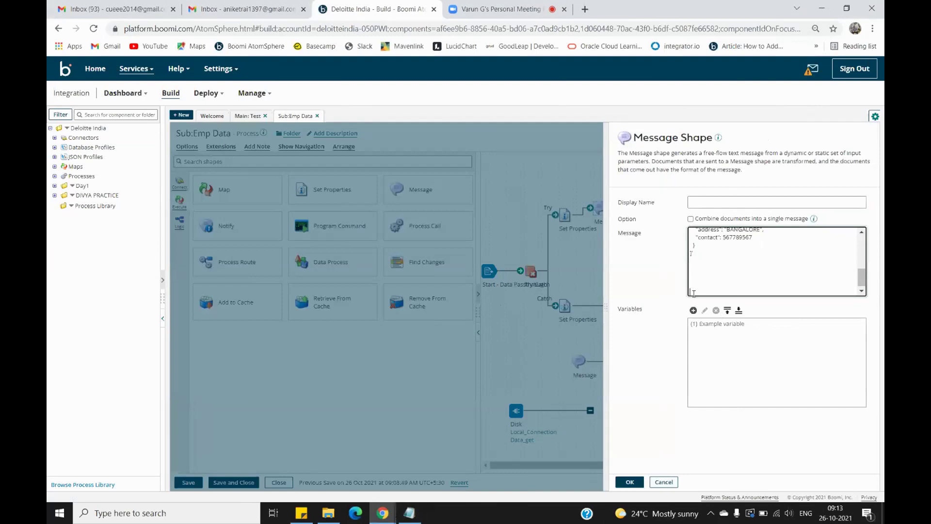
{"action": "scroll", "coordinate": [693, 293], "scroll_direction": "up", "scroll_amount": 5}
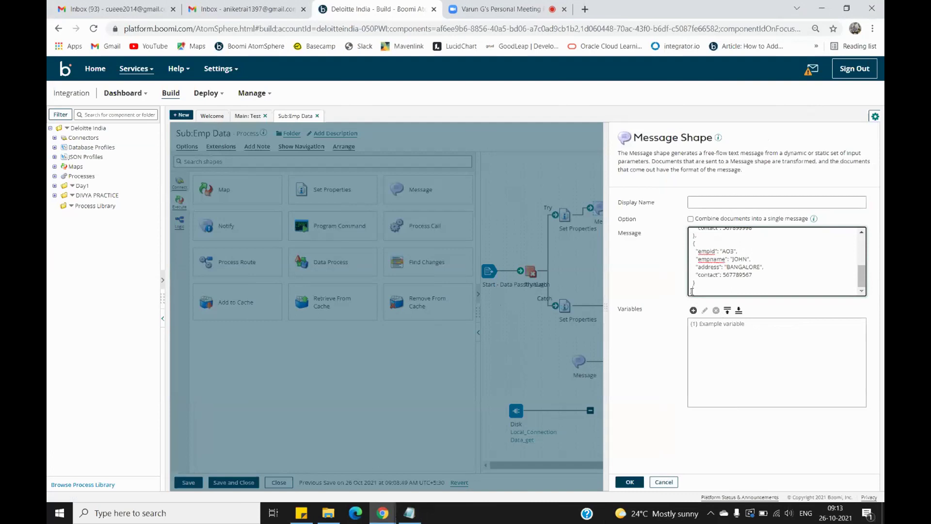
{"action": "scroll", "coordinate": [694, 253], "scroll_direction": "up", "scroll_amount": 3}
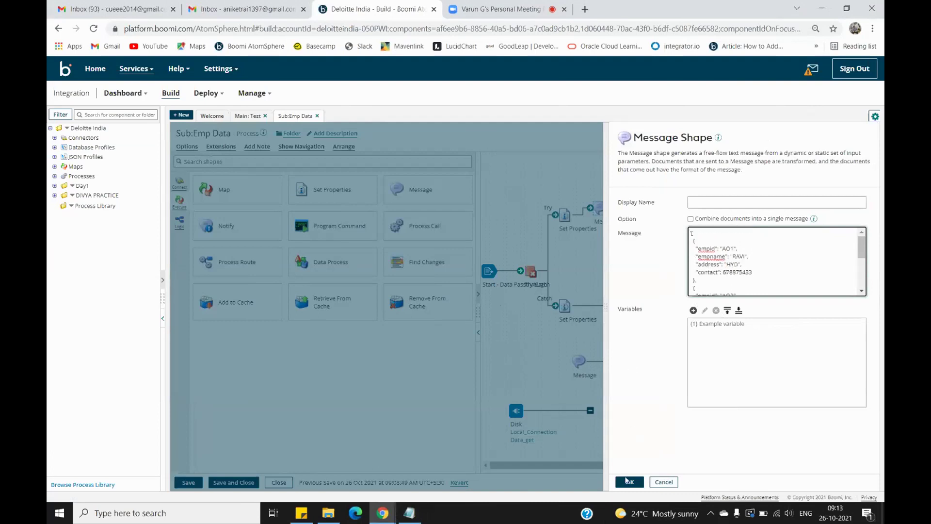
{"action": "left_click", "coordinate": [630, 482]}
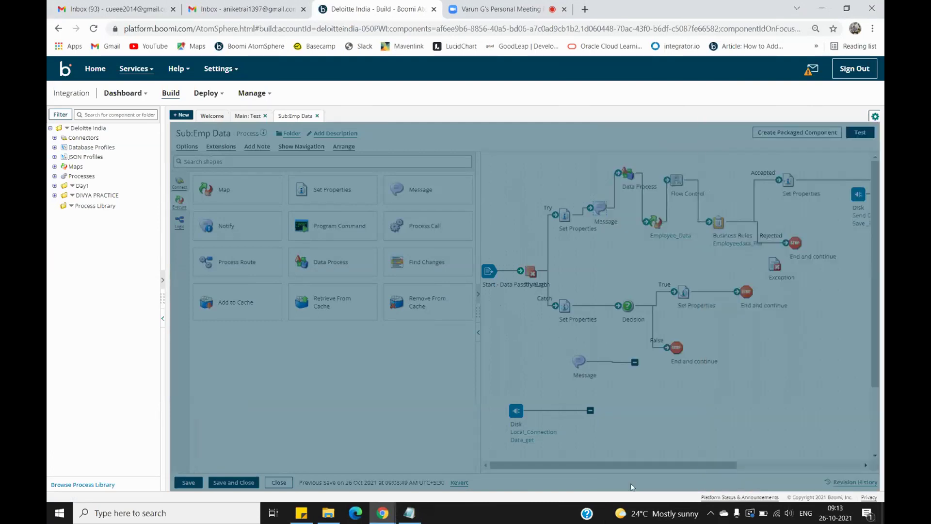
Step: Move the new Message shape above the Try branch's Set Properties shape, and connect Set Properties to it
{"action": "mouse_move", "coordinate": [577, 361]}
{"action": "left_click_drag", "start_coordinate": [576, 361], "coordinate": [578, 354]}
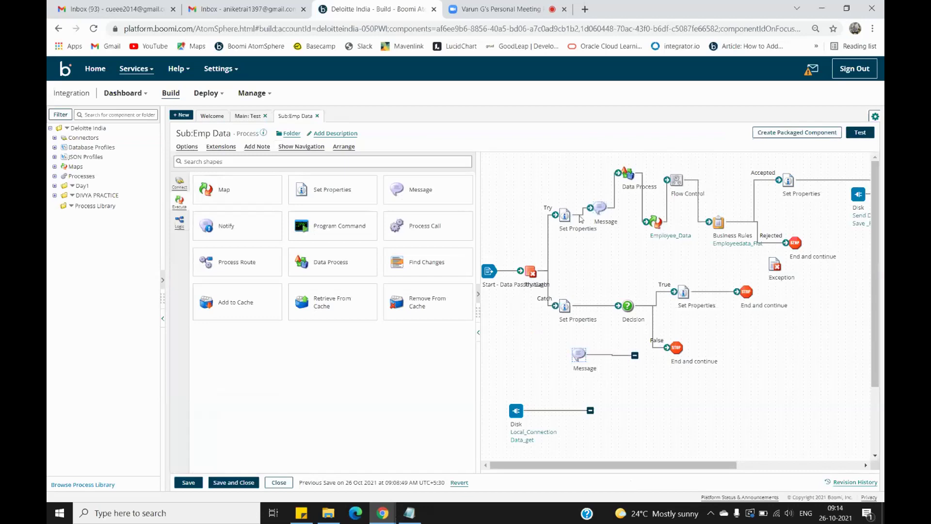
{"action": "left_click_drag", "start_coordinate": [578, 356], "coordinate": [555, 178]}
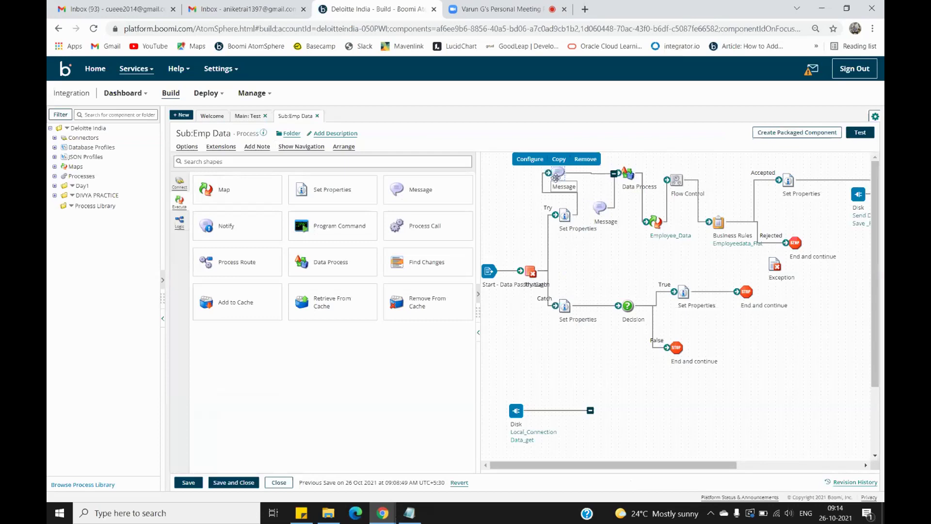
Step: Open the Employee_Data map and choose the JSON profile JS as its source profile
{"action": "left_click", "coordinate": [659, 237]}
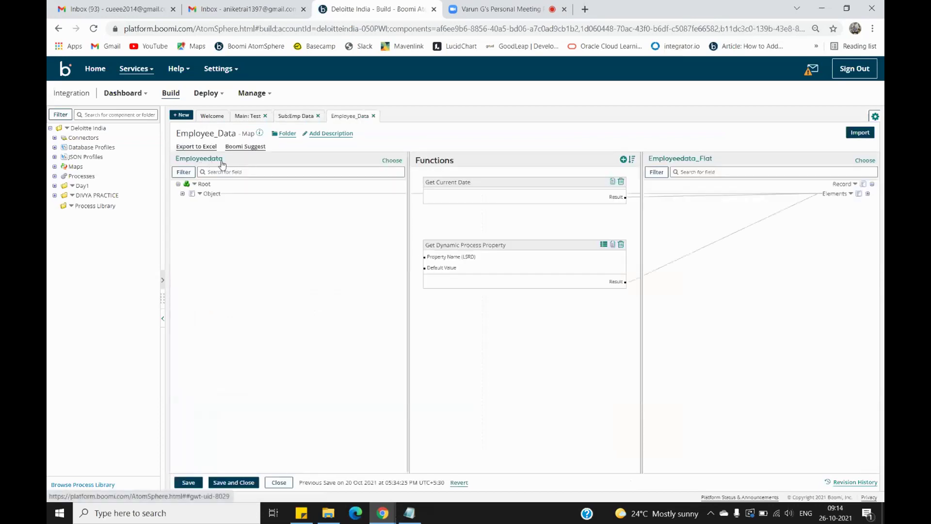
{"action": "left_click", "coordinate": [392, 160]}
{"action": "left_click", "coordinate": [424, 196]}
{"action": "left_click", "coordinate": [416, 239]}
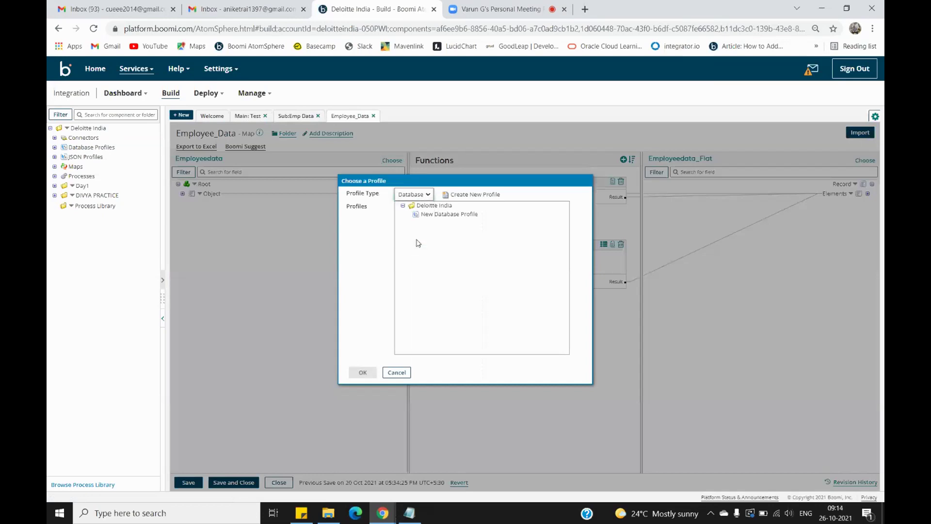
{"action": "left_click", "coordinate": [423, 215]}
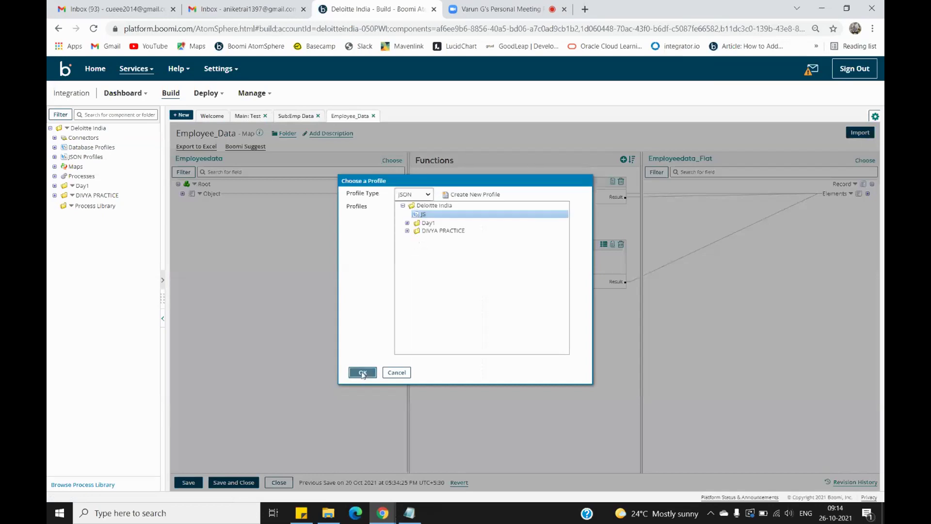
{"action": "left_click", "coordinate": [363, 372]}
Step: Map the source field empid to Column 1 of Employeedata_Flat, and save and close the map
{"action": "left_click", "coordinate": [182, 193]}
{"action": "left_click", "coordinate": [187, 203]}
{"action": "left_click", "coordinate": [191, 213]}
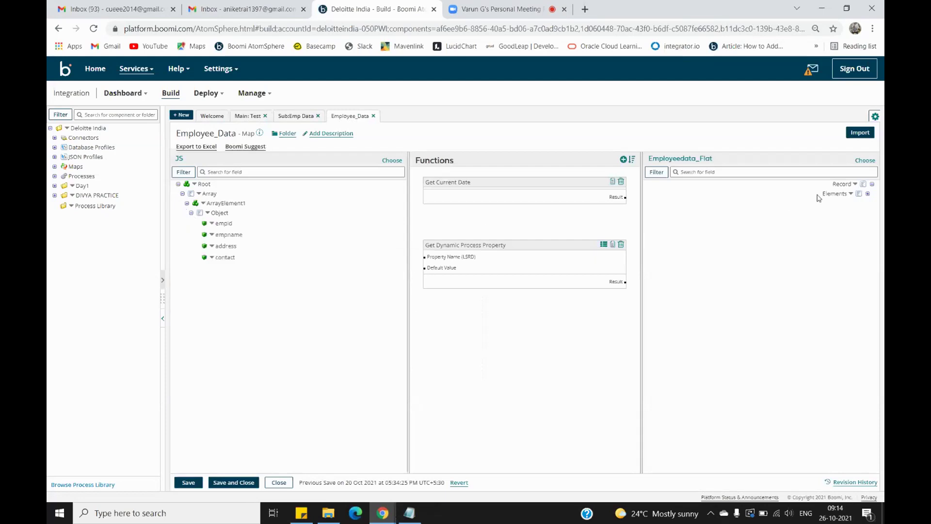
{"action": "left_click", "coordinate": [867, 193]}
{"action": "left_click_drag", "start_coordinate": [224, 224], "coordinate": [821, 204]}
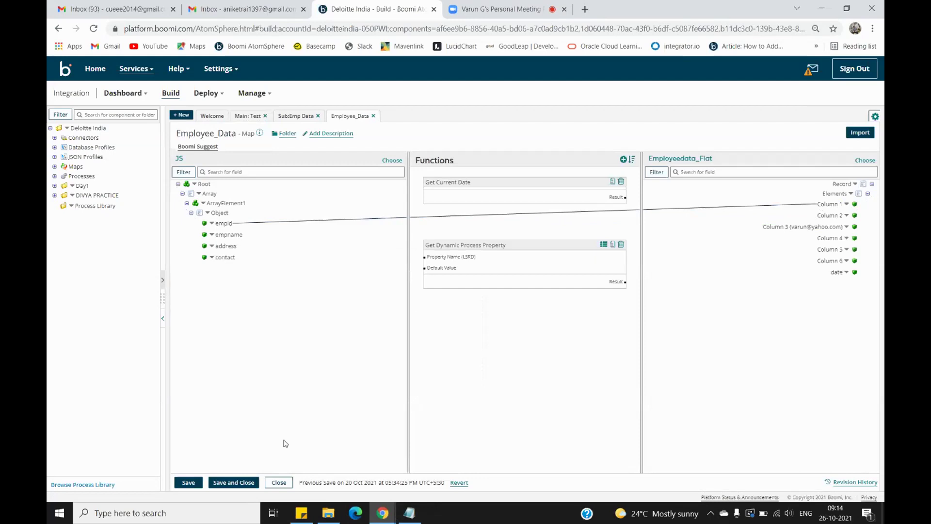
{"action": "left_click", "coordinate": [234, 483]}
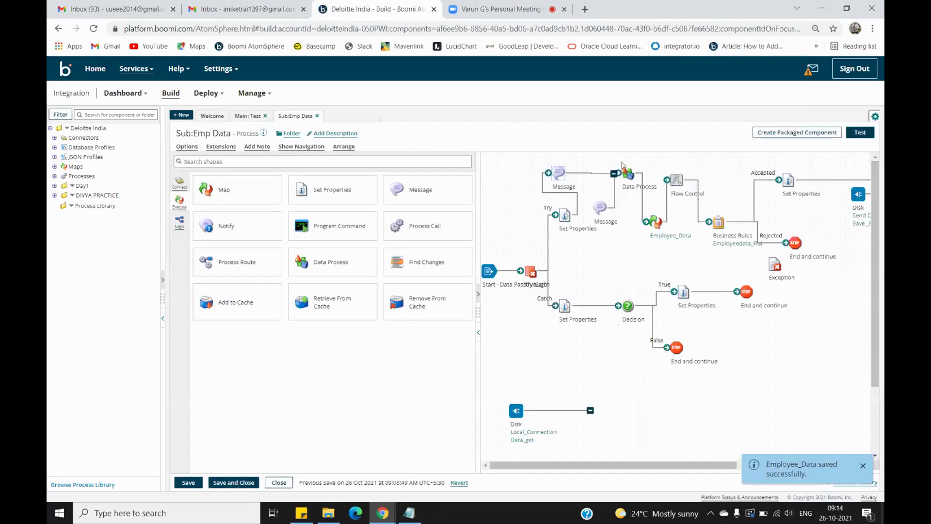
Step: Connect the new Message shape's output directly to the Employee_Data map, and save the process
{"action": "left_click_drag", "start_coordinate": [618, 185], "coordinate": [654, 223]}
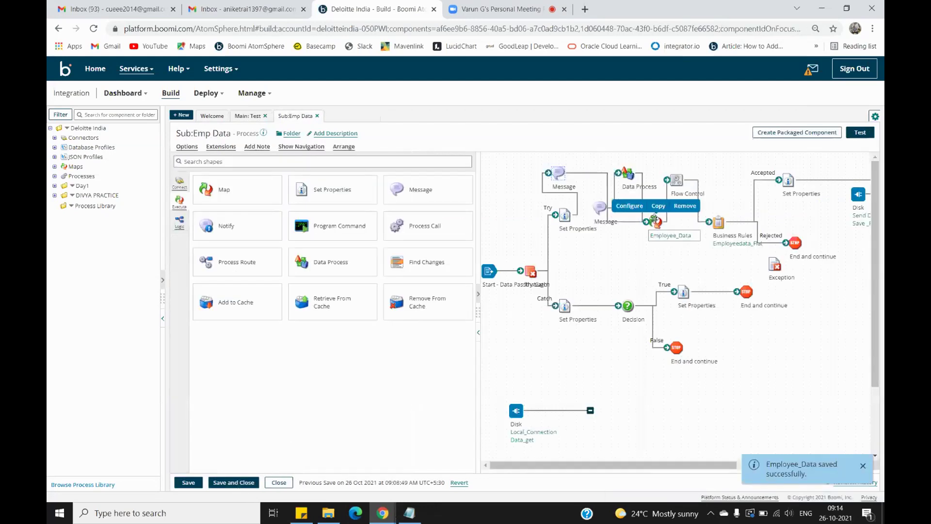
{"action": "left_click", "coordinate": [189, 483]}
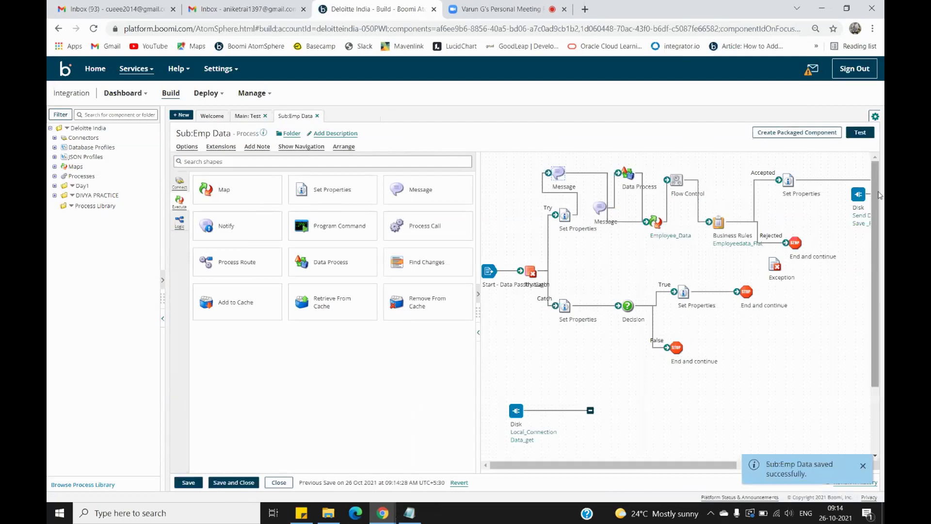
Step: Run a test of the Sub:Emp Data process and view the Flow Control shape's source data document
{"action": "left_click", "coordinate": [860, 132]}
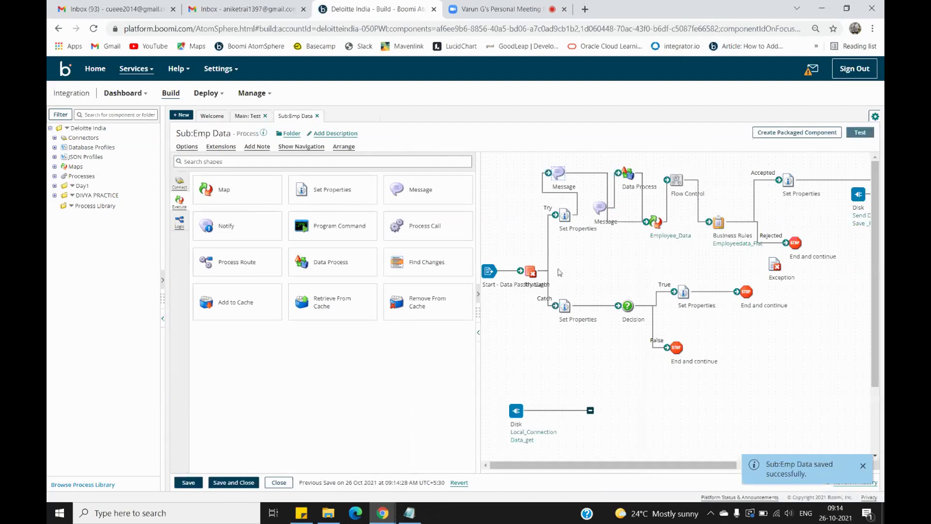
{"action": "left_click", "coordinate": [301, 204]}
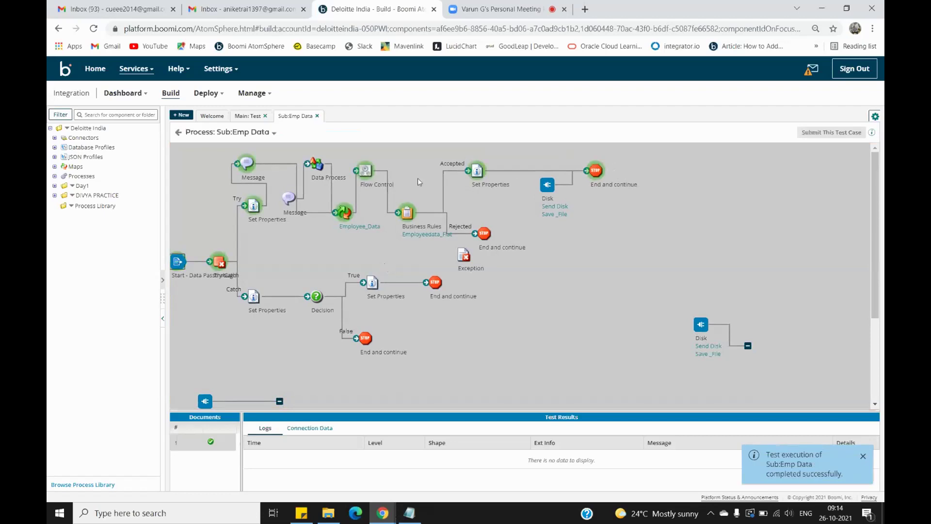
{"action": "left_click", "coordinate": [252, 164]}
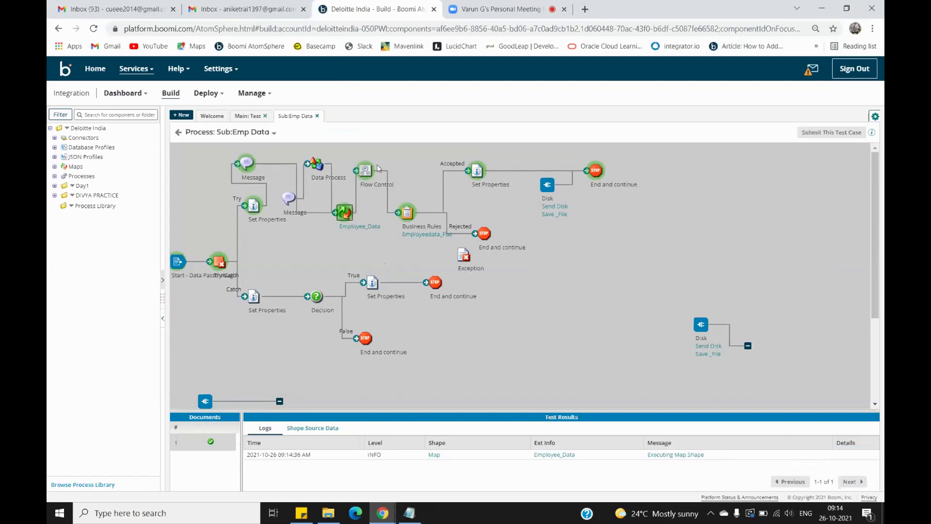
{"action": "left_click", "coordinate": [363, 177]}
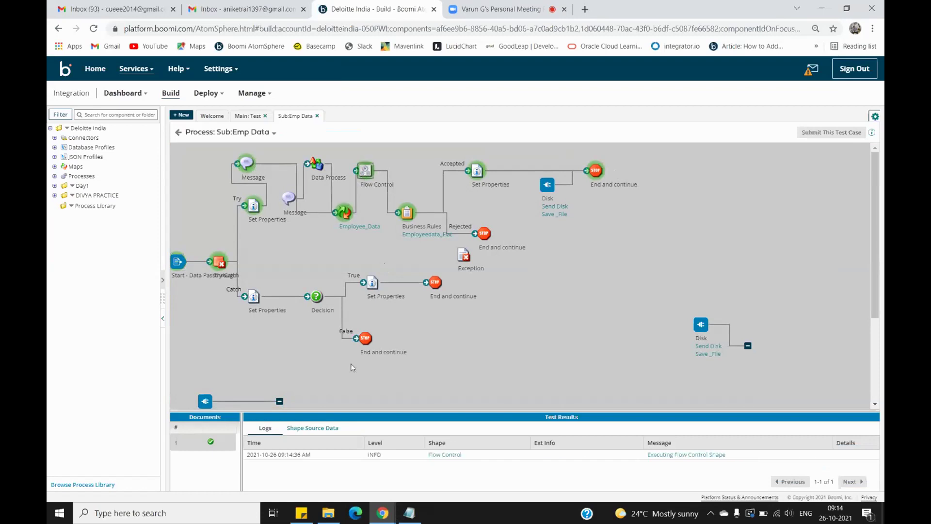
{"action": "left_click", "coordinate": [314, 428]}
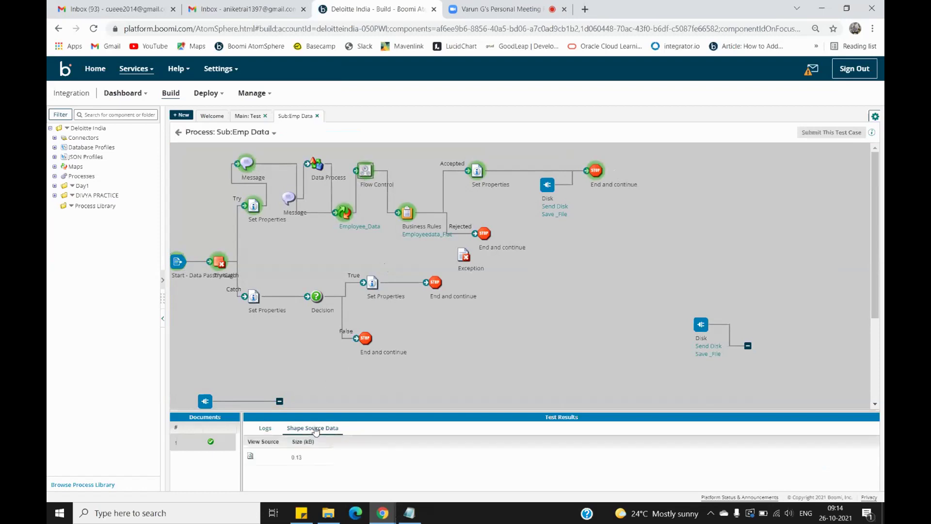
{"action": "left_click", "coordinate": [251, 456]}
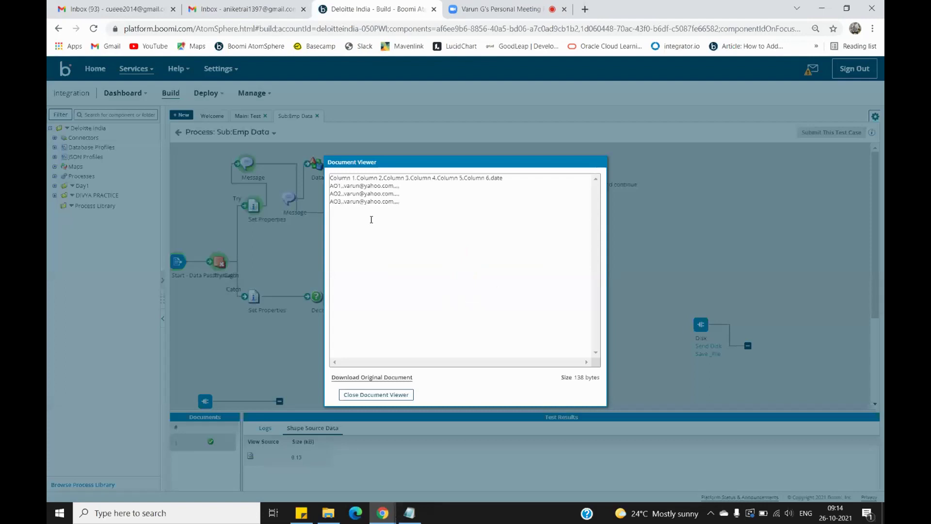
Step: Compare the document's header and first employee row with the first empid in the Notepad array, and return to the process canvas
{"action": "left_click_drag", "start_coordinate": [333, 177], "coordinate": [514, 180]}
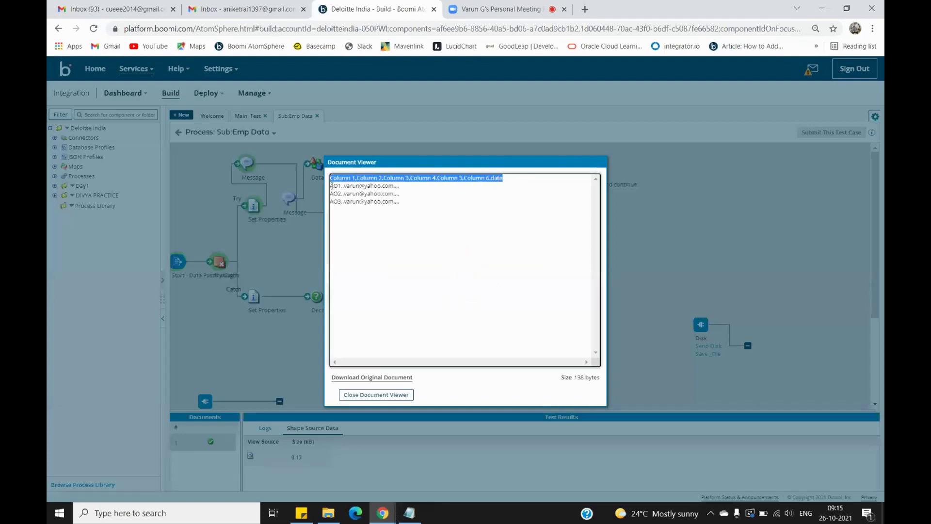
{"action": "left_click_drag", "start_coordinate": [331, 185], "coordinate": [414, 186]}
{"action": "left_click", "coordinate": [416, 517]}
{"action": "left_click", "coordinate": [414, 120]}
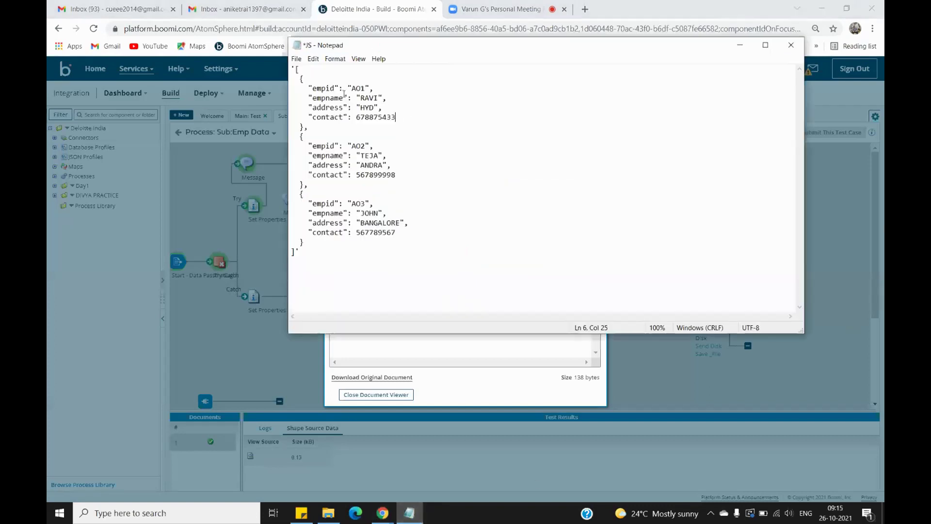
{"action": "left_click_drag", "start_coordinate": [347, 88], "coordinate": [372, 88]}
{"action": "left_click", "coordinate": [427, 351]}
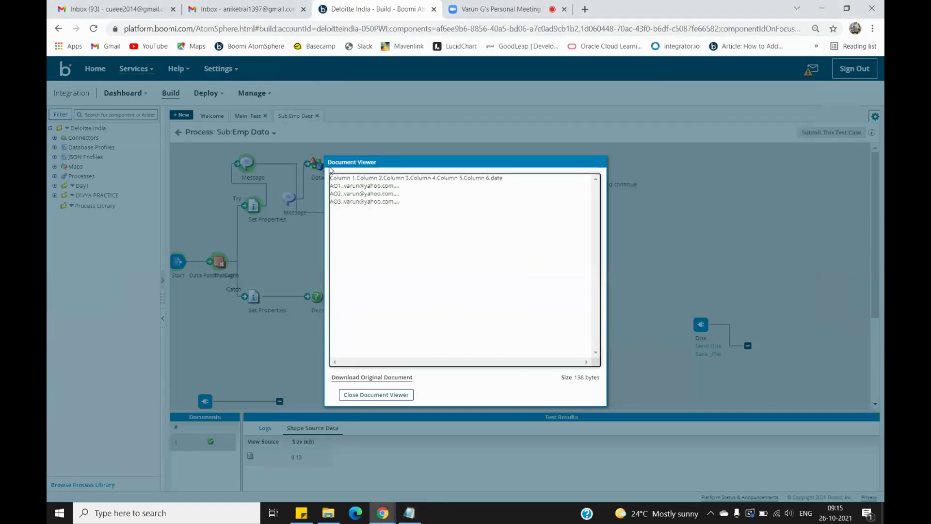
{"action": "left_click_drag", "start_coordinate": [331, 186], "coordinate": [344, 187]}
{"action": "left_click", "coordinate": [376, 394]}
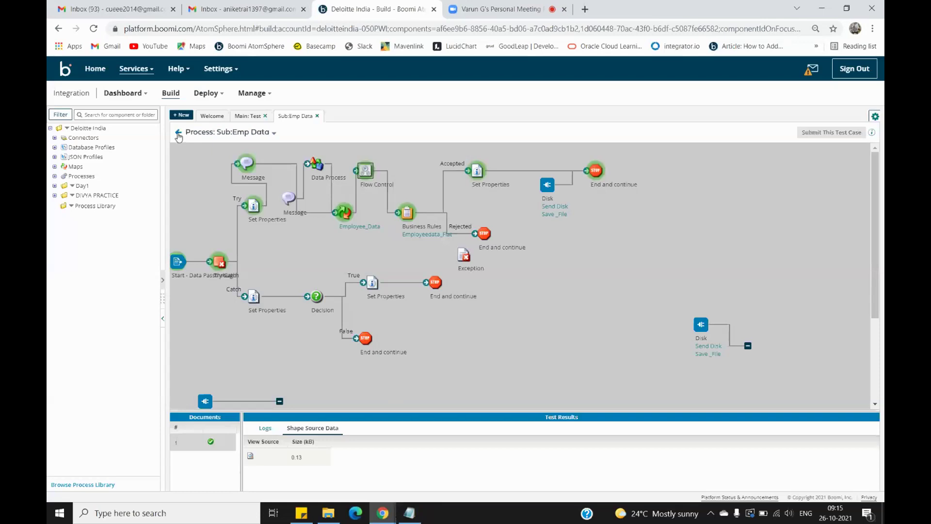
{"action": "left_click", "coordinate": [178, 134]}
{"action": "mouse_move", "coordinate": [612, 467]}
{"action": "left_mouse_down"}
{"action": "mouse_move", "coordinate": [699, 466]}
{"action": "mouse_move", "coordinate": [612, 467]}
{"action": "left_mouse_up"}
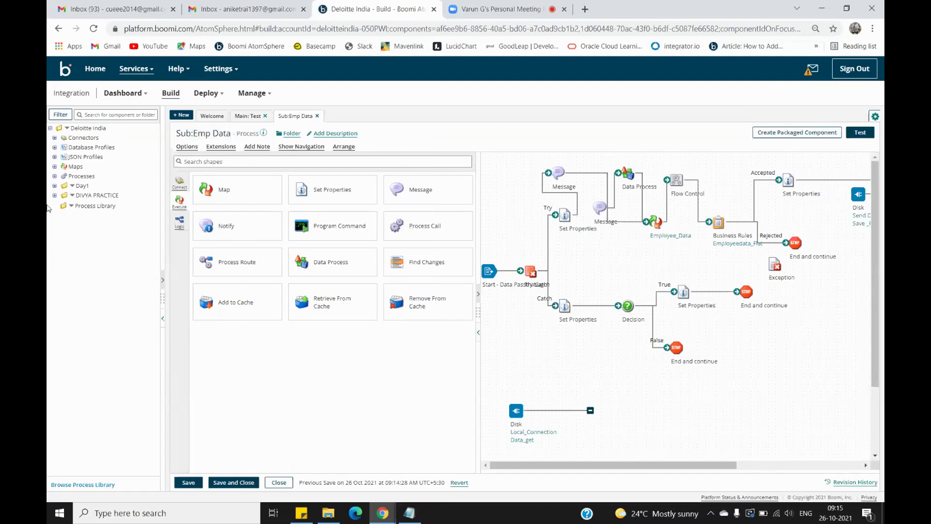
Step: Open the data json profile from the JSON Profiles of the TRAILS practices folder
{"action": "left_click", "coordinate": [54, 195]}
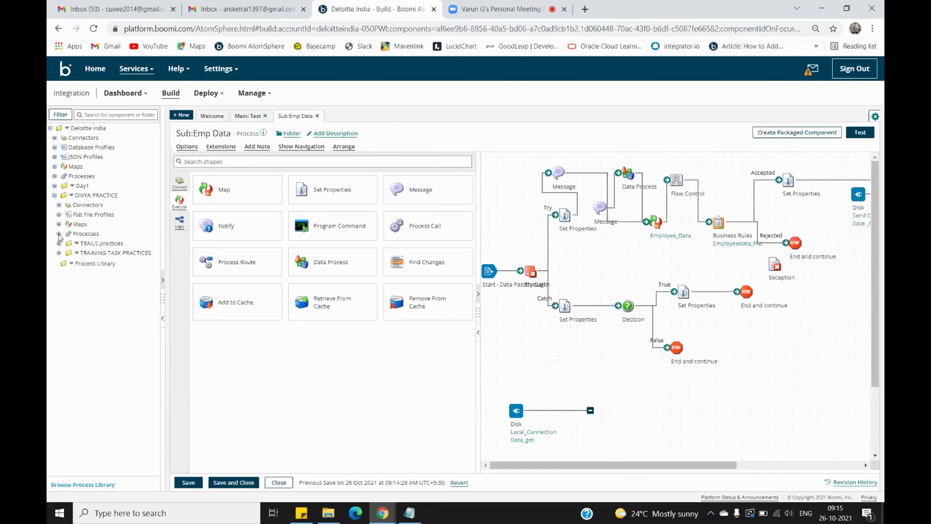
{"action": "left_click", "coordinate": [59, 234]}
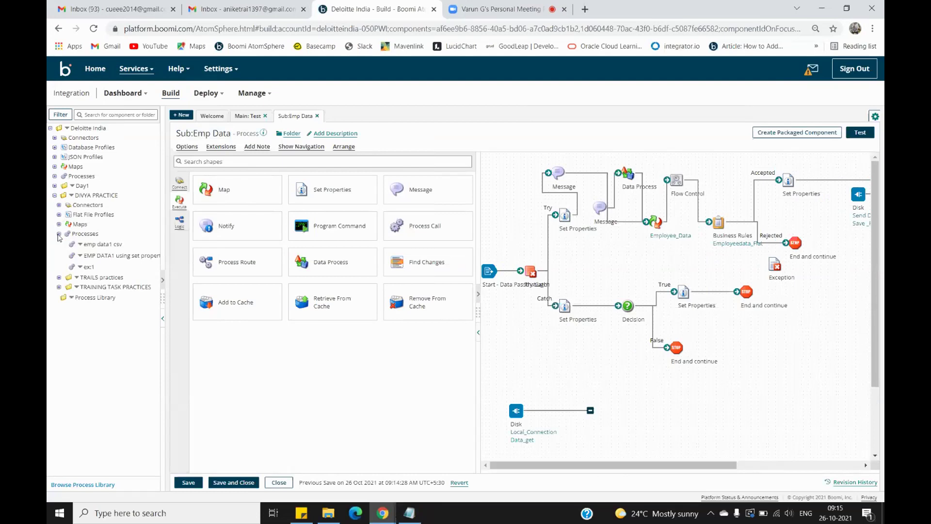
{"action": "left_click", "coordinate": [58, 234]}
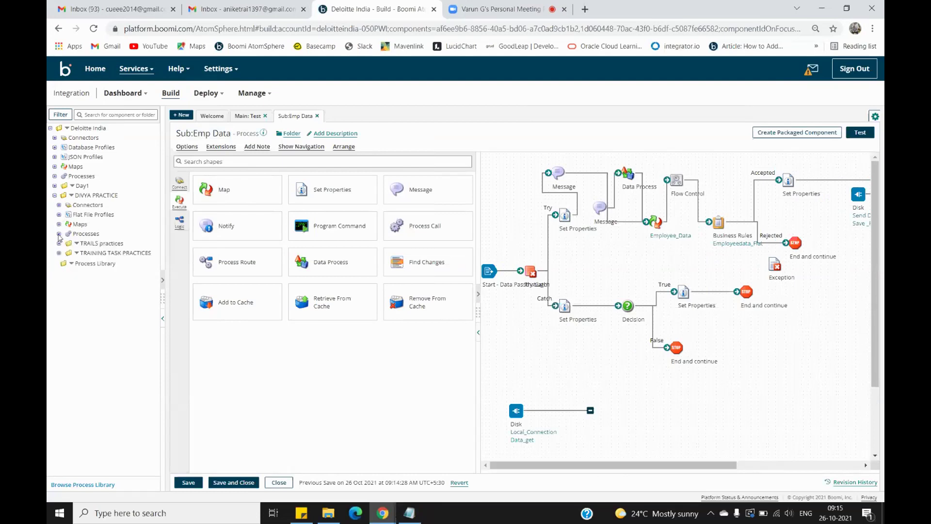
{"action": "left_click", "coordinate": [59, 244]}
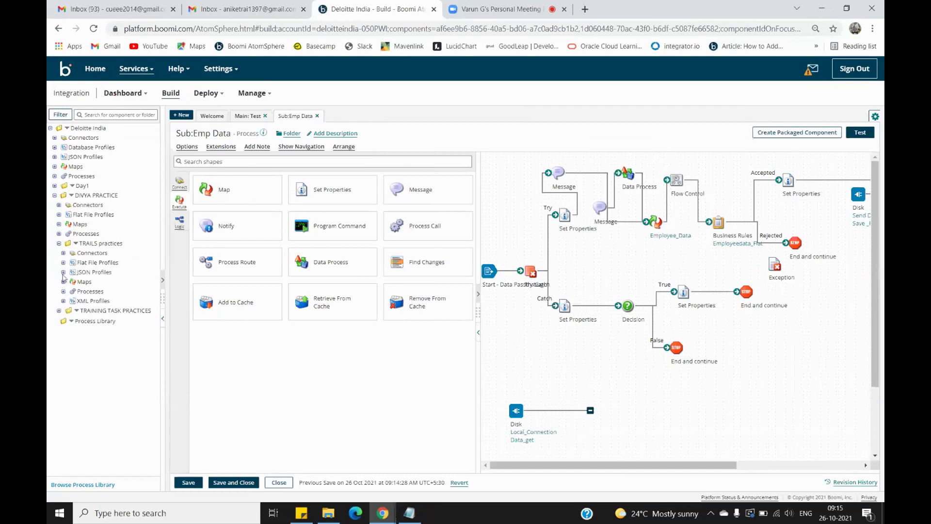
{"action": "left_click", "coordinate": [63, 273]}
{"action": "left_click", "coordinate": [101, 282]}
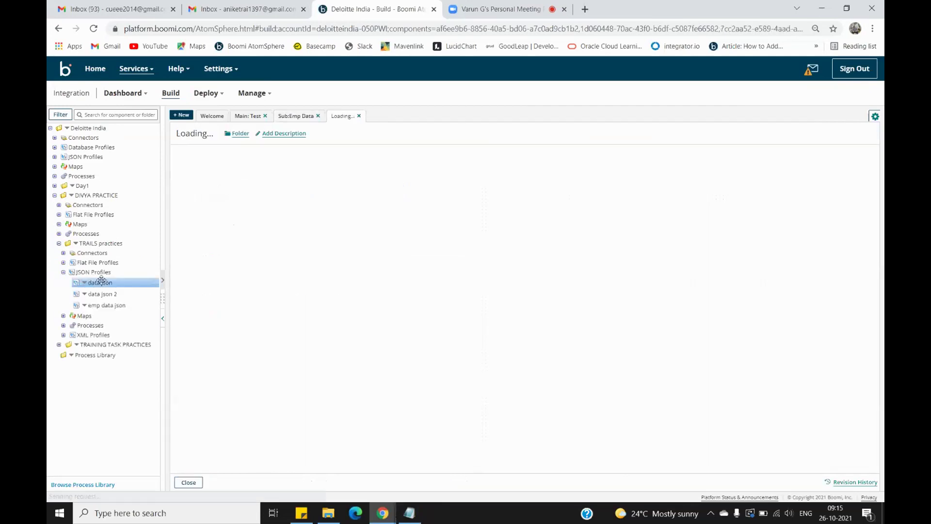
Step: Expand the data json profile's Array down to the Object's fields
{"action": "left_click", "coordinate": [178, 174]}
{"action": "left_click", "coordinate": [182, 184]}
{"action": "left_click", "coordinate": [187, 194]}
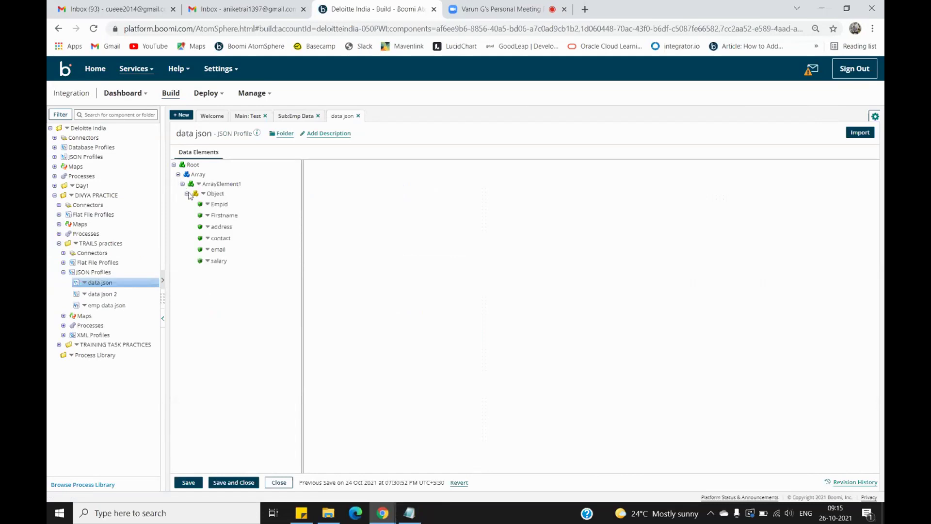
Step: Close the data json profile, and inspect data json 2 by expanding its student array down to the Object's fields
{"action": "left_click", "coordinate": [270, 482]}
{"action": "left_click", "coordinate": [403, 123]}
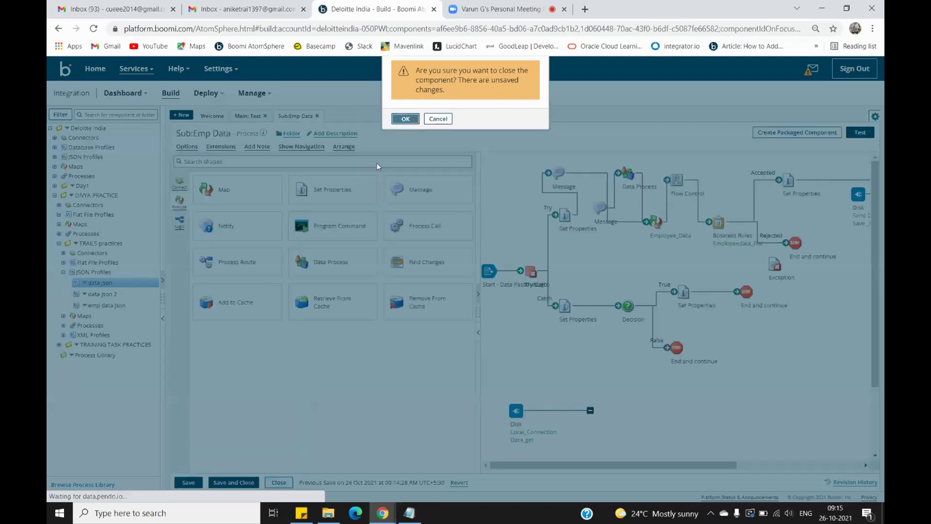
{"action": "left_click", "coordinate": [100, 294]}
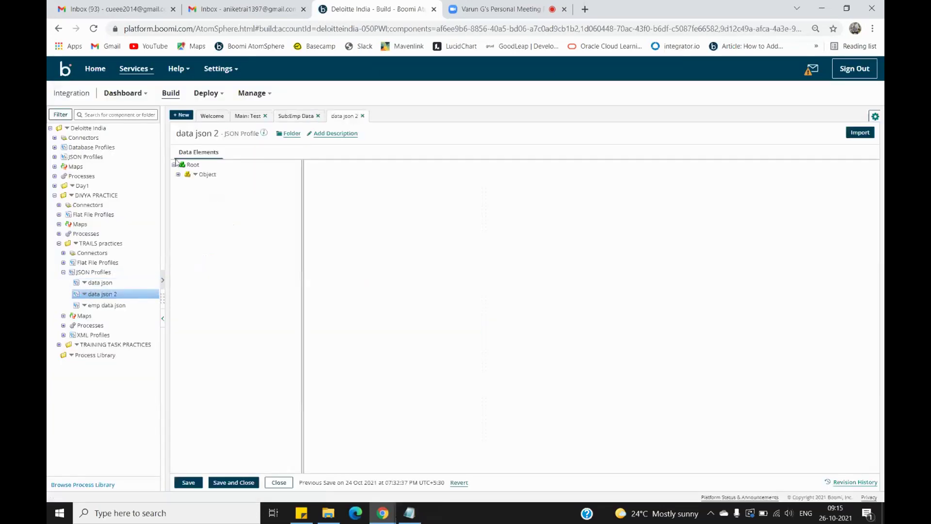
{"action": "left_click", "coordinate": [178, 174]}
{"action": "left_click", "coordinate": [183, 184]}
{"action": "left_click", "coordinate": [186, 193]}
{"action": "left_click", "coordinate": [191, 204]}
{"action": "left_click", "coordinate": [196, 213]}
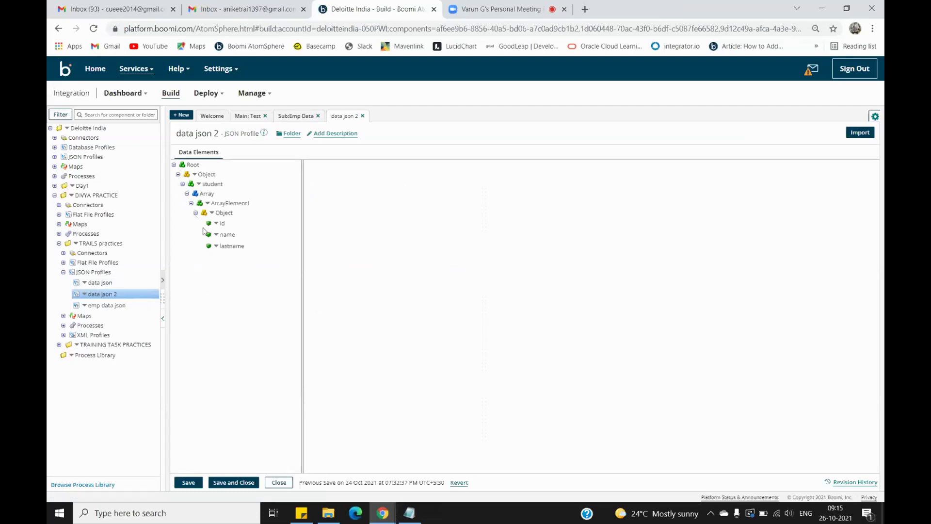
{"action": "left_click", "coordinate": [280, 482]}
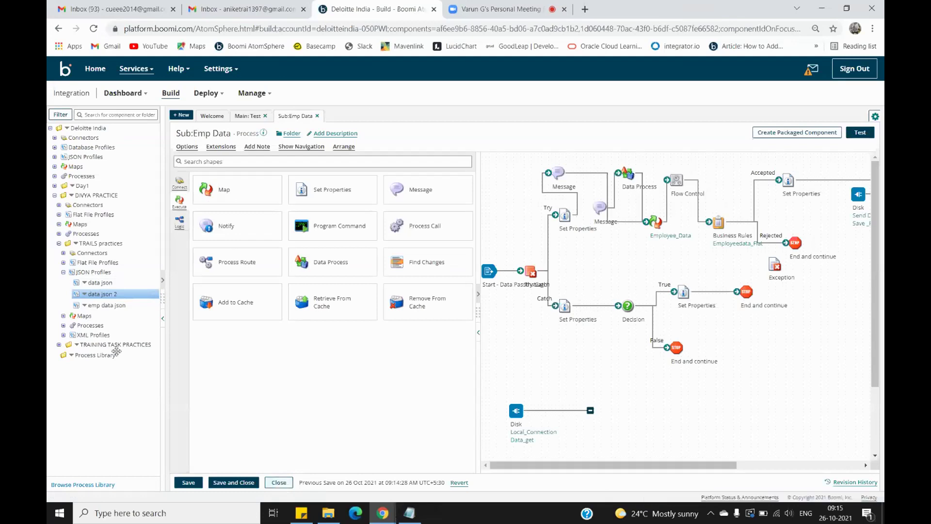
Step: Open the emp data json profile, expand employessdetails to review its fields, and close the profile
{"action": "left_click", "coordinate": [107, 305]}
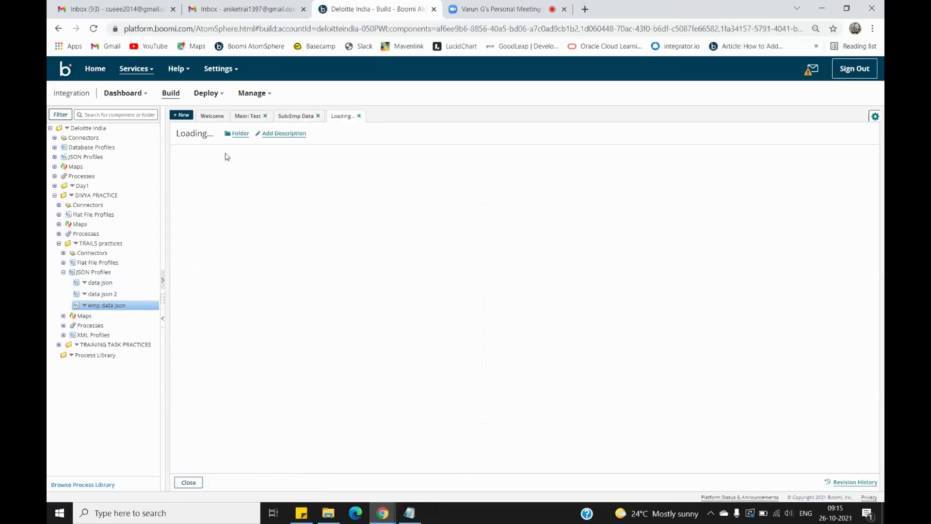
{"action": "left_click", "coordinate": [179, 175]}
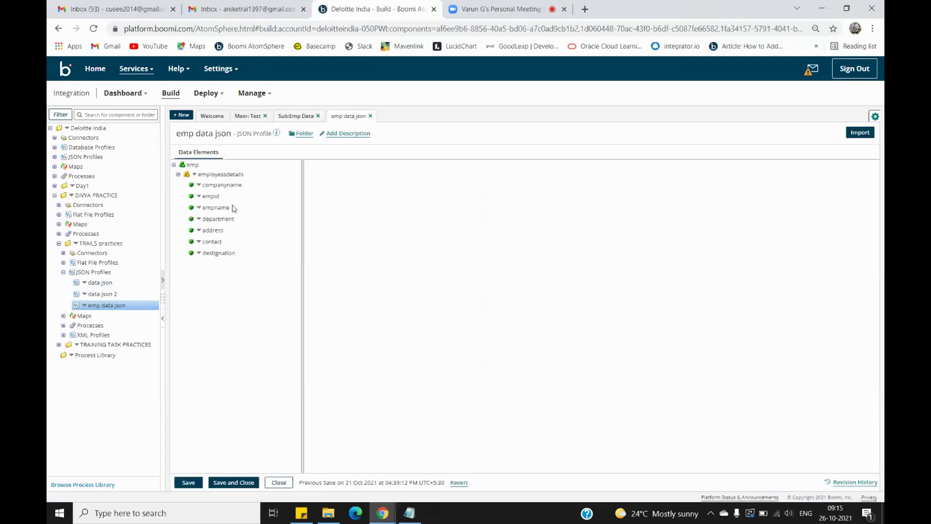
{"action": "left_click", "coordinate": [279, 482]}
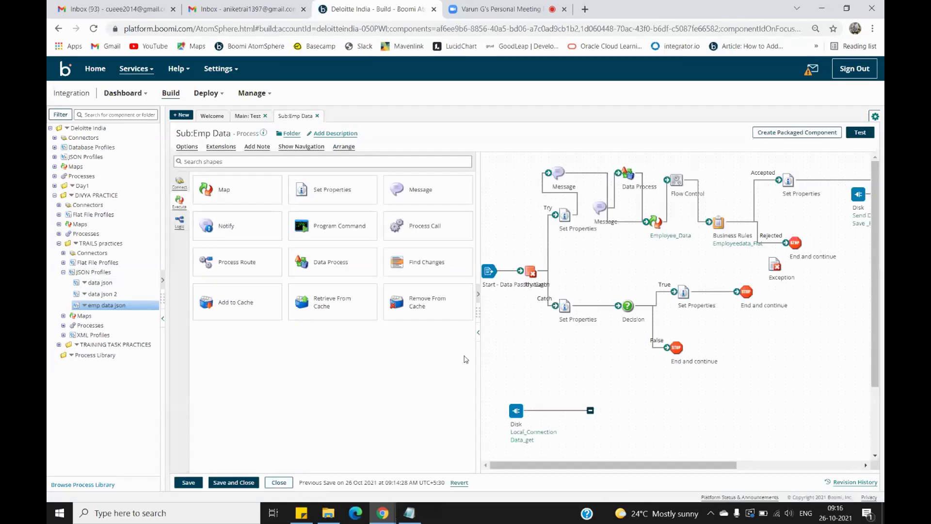
Step: Remove the upper Message shape from the Try branch of Sub:Emp Data and connect Set Properties to the remaining Message shape
{"action": "left_click", "coordinate": [478, 332]}
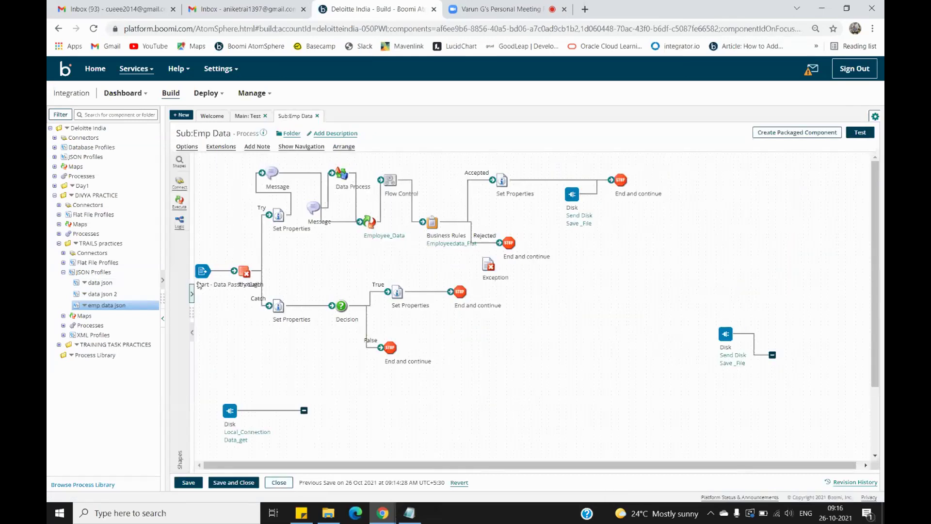
{"action": "mouse_move", "coordinate": [273, 172]}
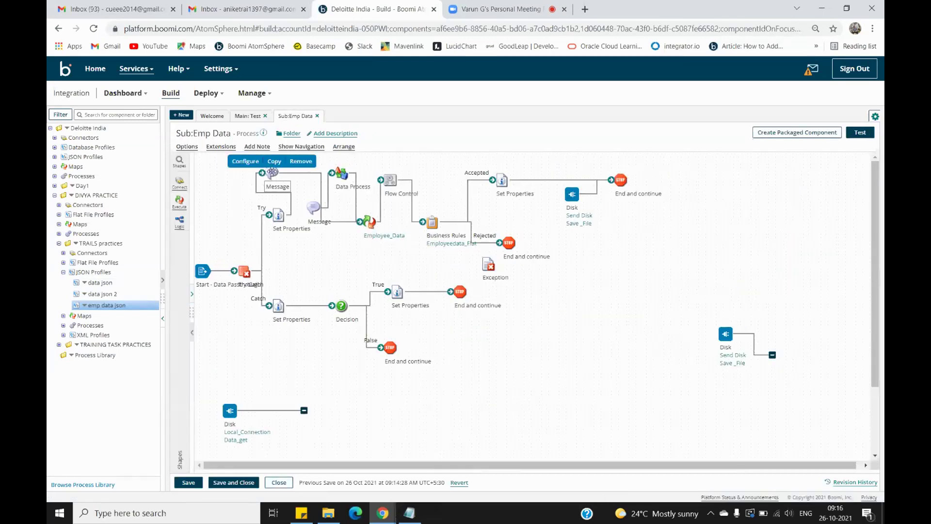
{"action": "left_click", "coordinate": [300, 162]}
{"action": "left_click", "coordinate": [406, 124]}
{"action": "left_click_drag", "start_coordinate": [263, 173], "coordinate": [335, 215]}
Step: Rearrange the Try branch shapes in one line through Business Rules and the Accepted path, with the Rejected stop above
{"action": "left_click_drag", "start_coordinate": [621, 187], "coordinate": [726, 214]}
{"action": "left_click_drag", "start_coordinate": [579, 197], "coordinate": [684, 261]}
{"action": "left_click_drag", "start_coordinate": [496, 179], "coordinate": [595, 207]}
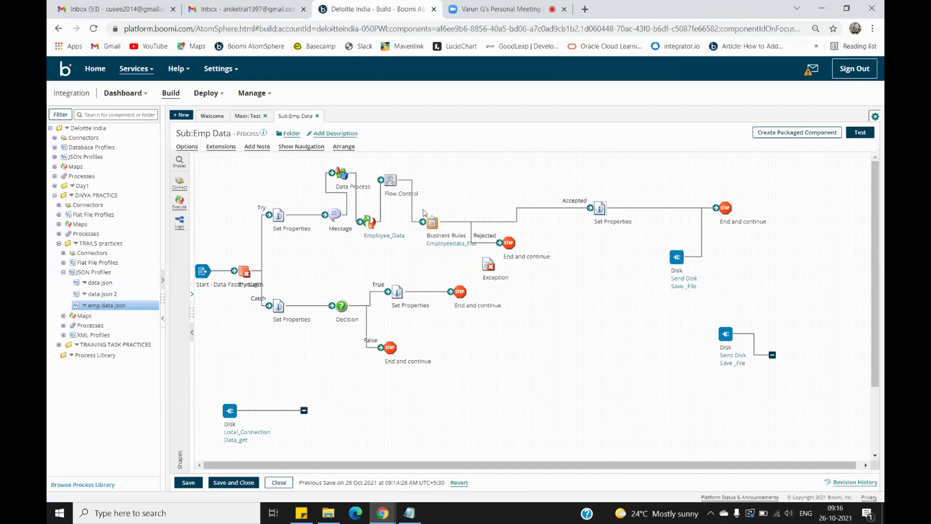
{"action": "left_click_drag", "start_coordinate": [430, 220], "coordinate": [500, 210]}
{"action": "left_click_drag", "start_coordinate": [496, 246], "coordinate": [562, 170]}
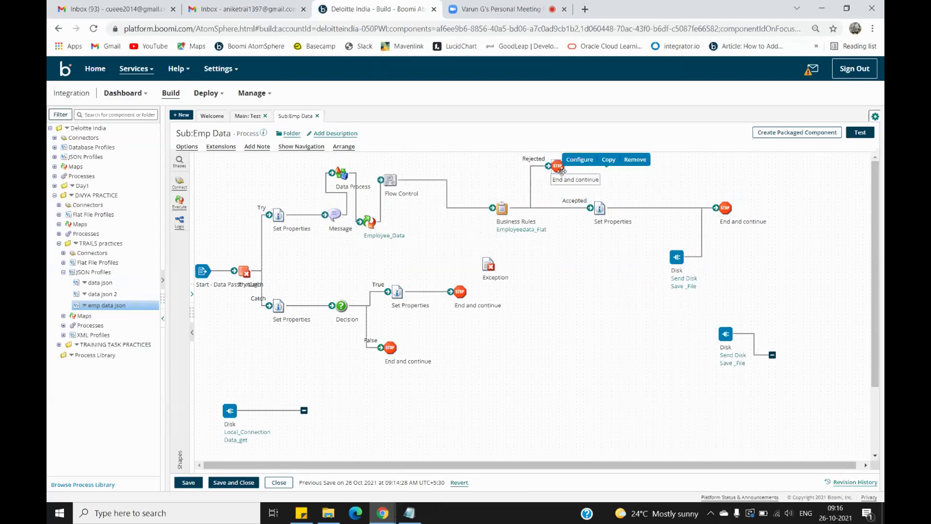
{"action": "left_click_drag", "start_coordinate": [391, 182], "coordinate": [441, 207]}
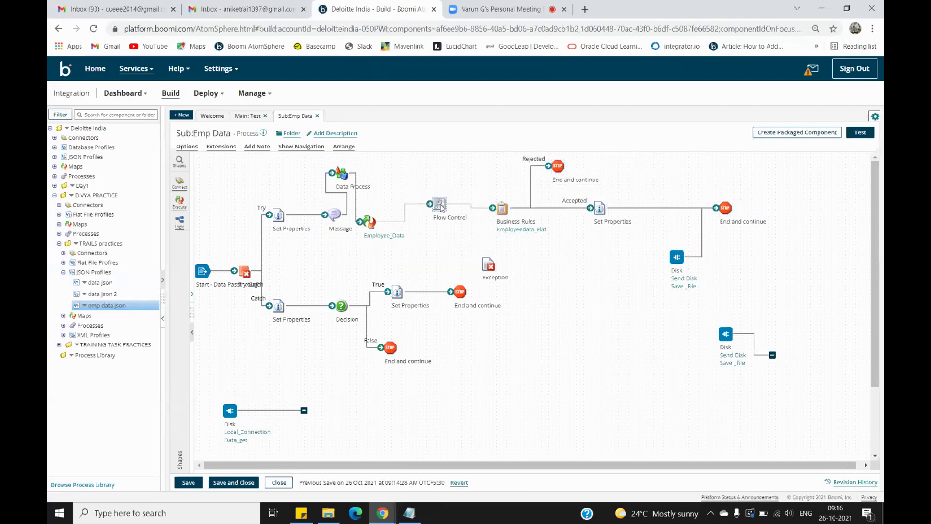
{"action": "left_click_drag", "start_coordinate": [370, 222], "coordinate": [403, 209]}
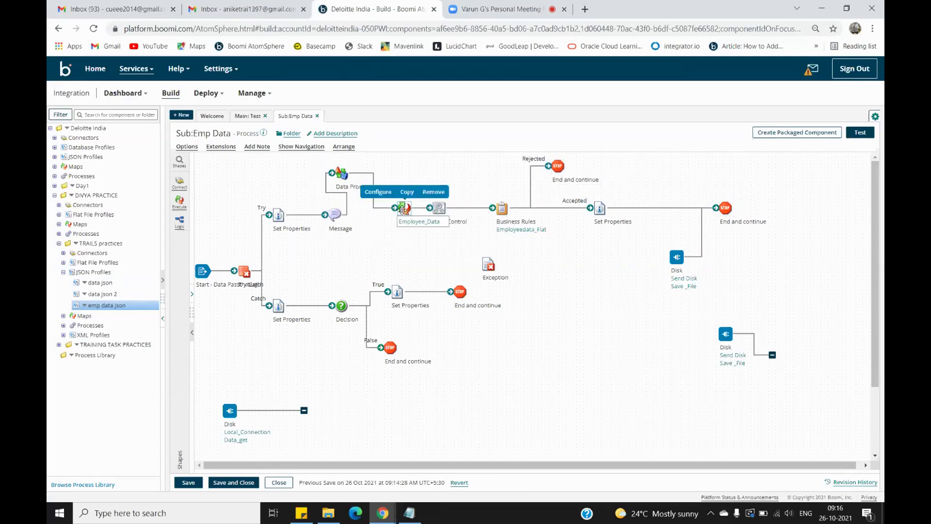
{"action": "left_click_drag", "start_coordinate": [341, 173], "coordinate": [279, 210]}
{"action": "left_click", "coordinate": [332, 215]}
Step: Move the Catch branch's Set Properties, Decision, and True and False path shapes slightly lower so their connectors run straight
{"action": "left_click", "coordinate": [278, 306]}
{"action": "left_click_drag", "start_coordinate": [278, 306], "coordinate": [279, 327]}
{"action": "left_click", "coordinate": [341, 308]}
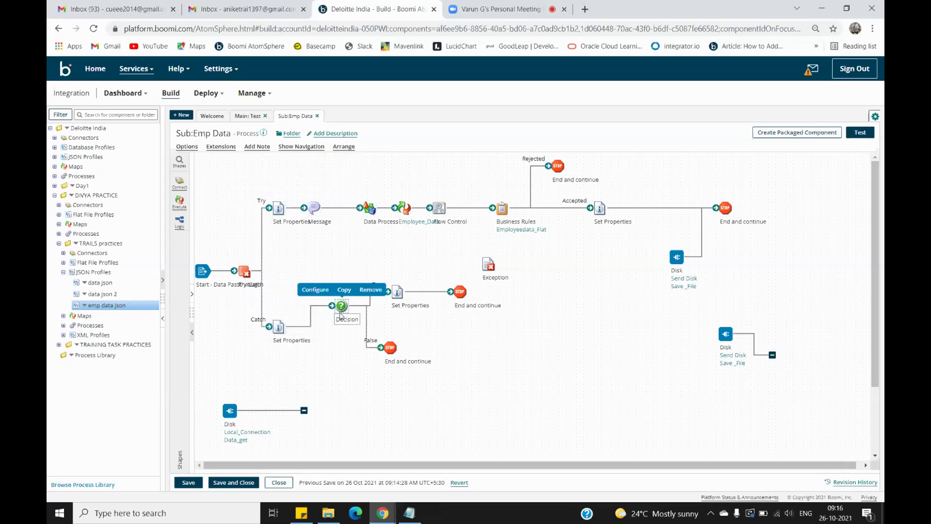
{"action": "left_click_drag", "start_coordinate": [341, 315], "coordinate": [342, 335]}
{"action": "left_click_drag", "start_coordinate": [391, 351], "coordinate": [398, 368]}
{"action": "left_click", "coordinate": [397, 292]}
{"action": "left_click_drag", "start_coordinate": [397, 292], "coordinate": [398, 313]}
{"action": "left_click_drag", "start_coordinate": [459, 292], "coordinate": [459, 313]}
Step: Remove the unconnected Exception shape from the Sub:Emp Data process, then save and close the process
{"action": "left_click", "coordinate": [493, 278]}
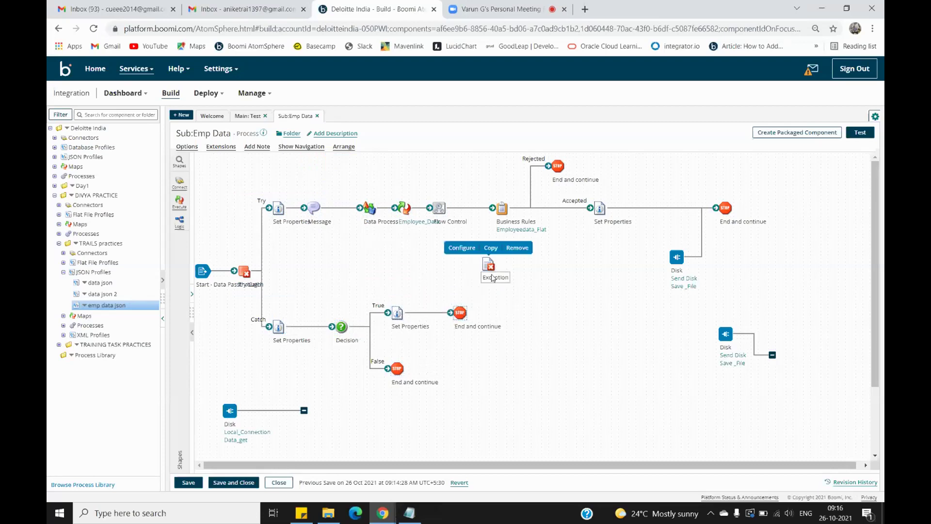
{"action": "left_click", "coordinate": [516, 248]}
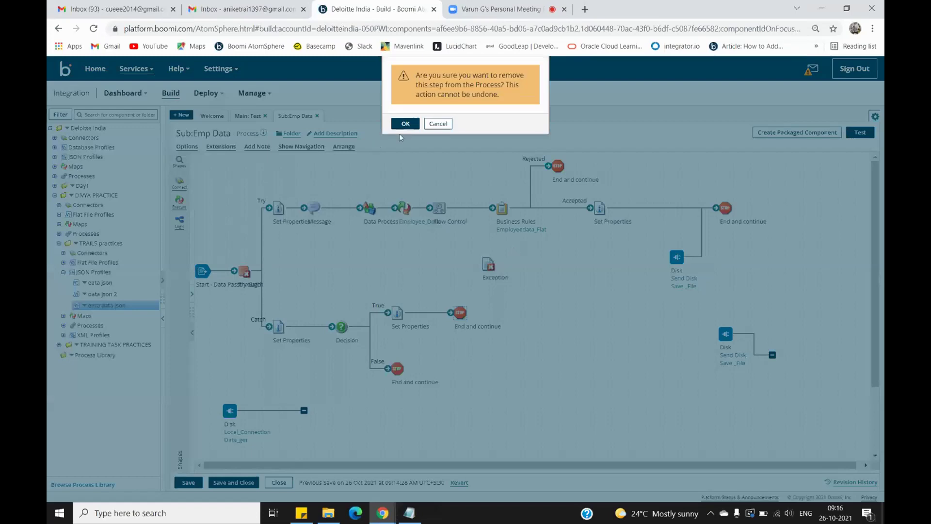
{"action": "left_click", "coordinate": [404, 123]}
{"action": "left_click", "coordinate": [217, 483]}
Step: Switch to the Zoom meeting and stop sharing the screen
{"action": "left_click", "coordinate": [542, 6]}
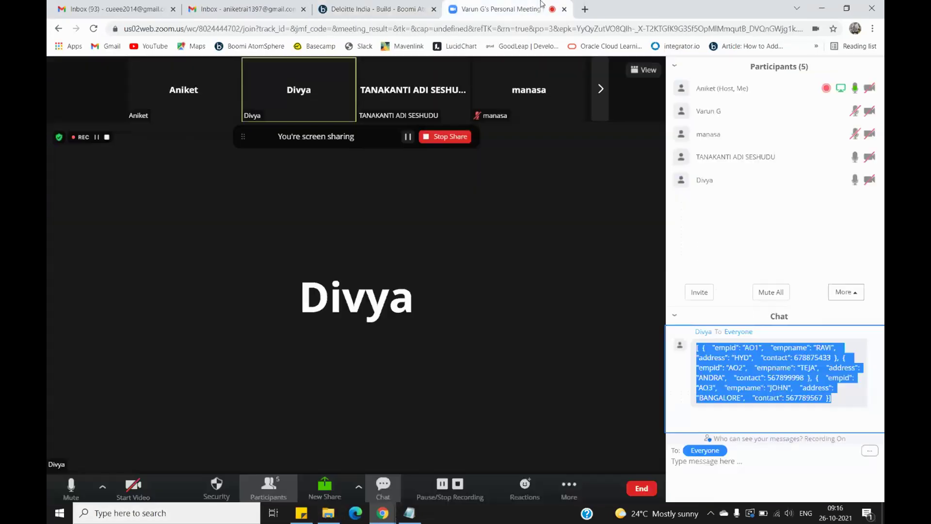
{"action": "left_click", "coordinate": [845, 401]}
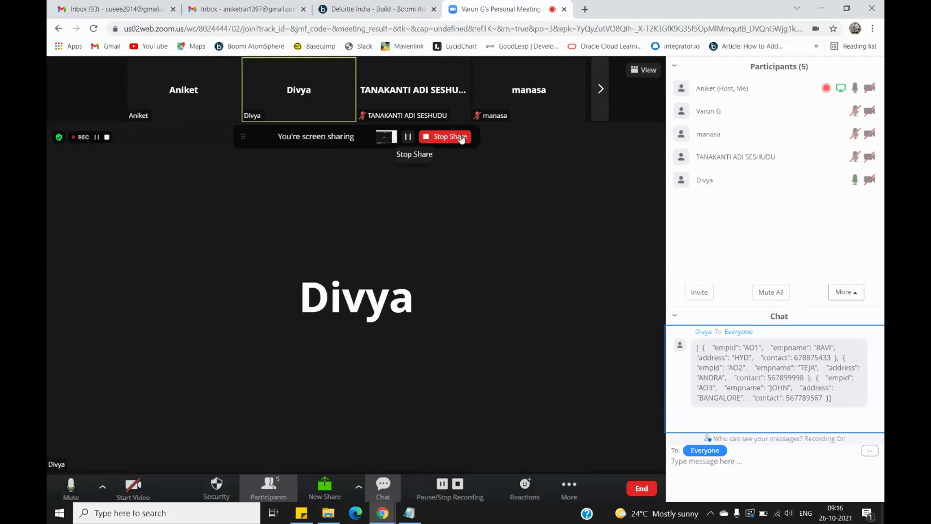
{"action": "left_click", "coordinate": [445, 137]}
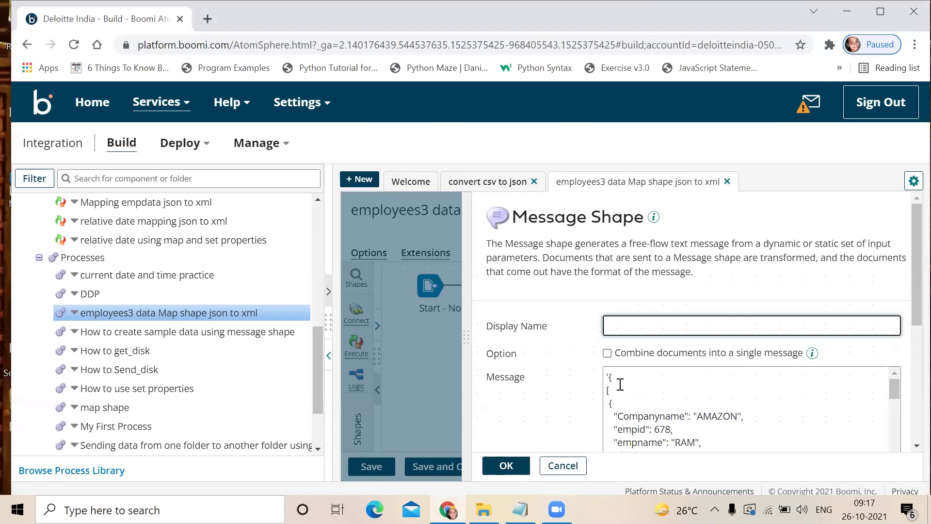
Step: Examine the Message shape's employee JSON, including the quotes and brackets that open and close the text
{"action": "scroll", "coordinate": [620, 384], "scroll_direction": "down", "scroll_amount": 2}
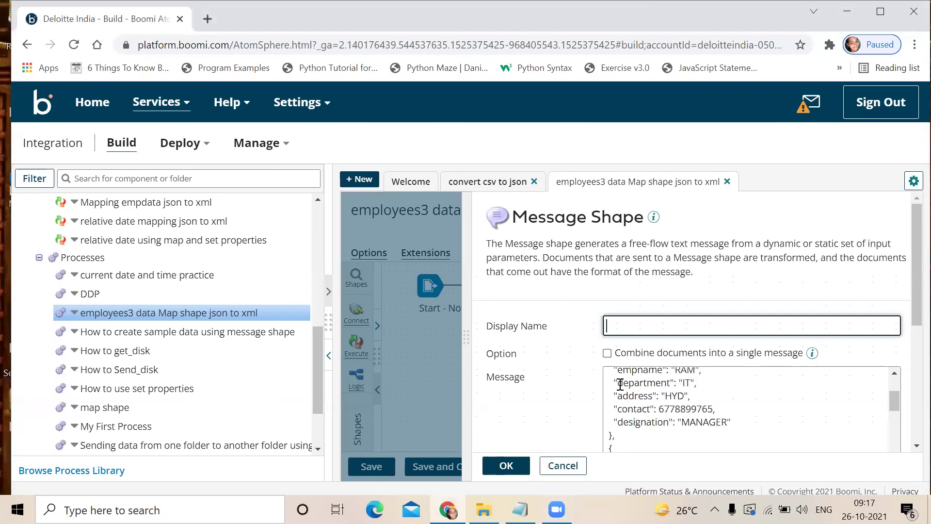
{"action": "scroll", "coordinate": [621, 384], "scroll_direction": "up", "scroll_amount": 5}
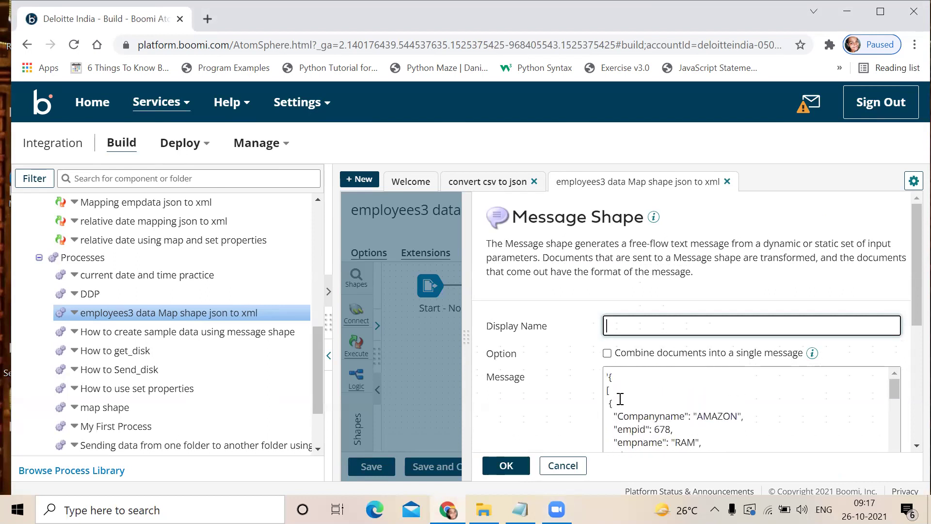
{"action": "left_click", "coordinate": [611, 390]}
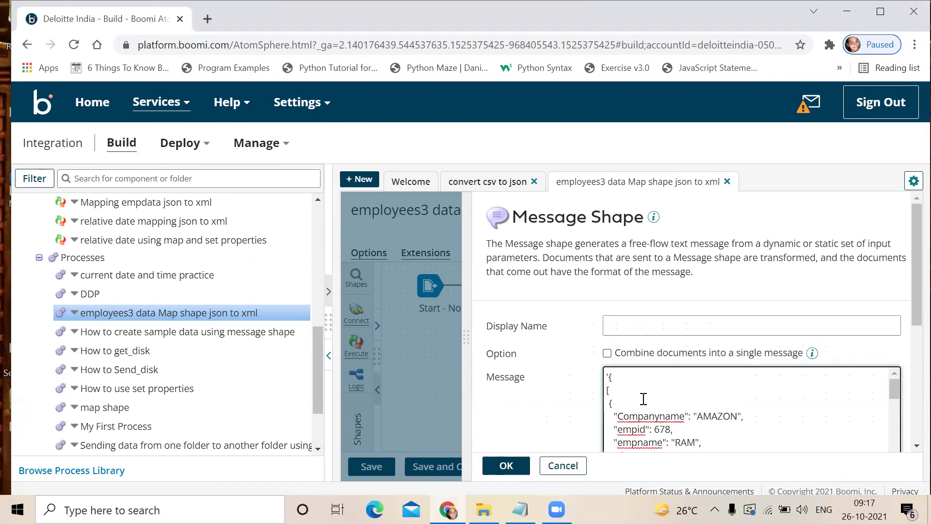
{"action": "type", "text": "'"}
{"action": "scroll", "coordinate": [632, 399], "scroll_direction": "down", "scroll_amount": 10}
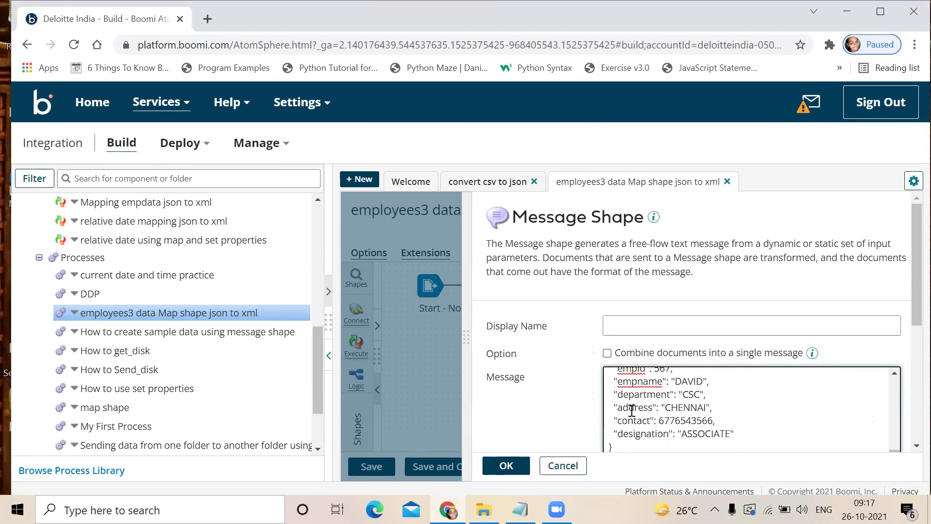
{"action": "scroll", "coordinate": [632, 399], "scroll_direction": "down", "scroll_amount": 3}
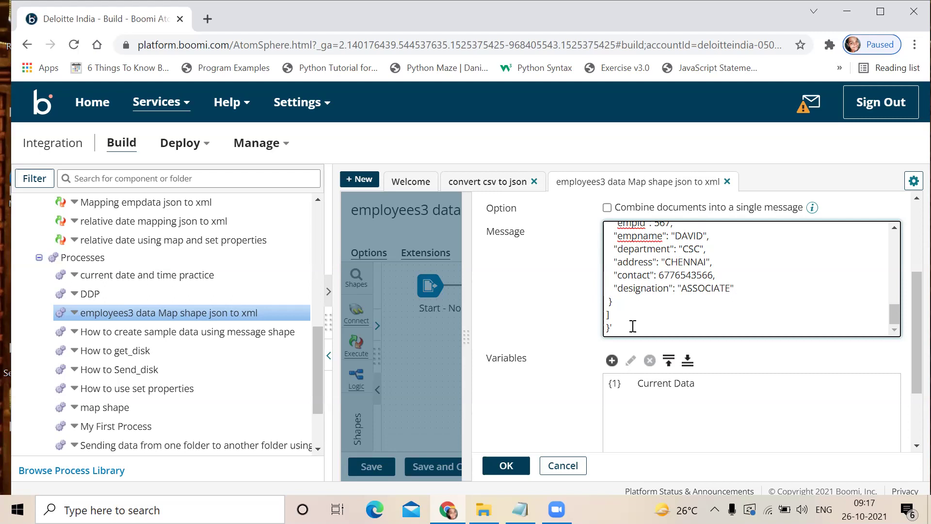
{"action": "scroll", "coordinate": [633, 326], "scroll_direction": "up", "scroll_amount": 5}
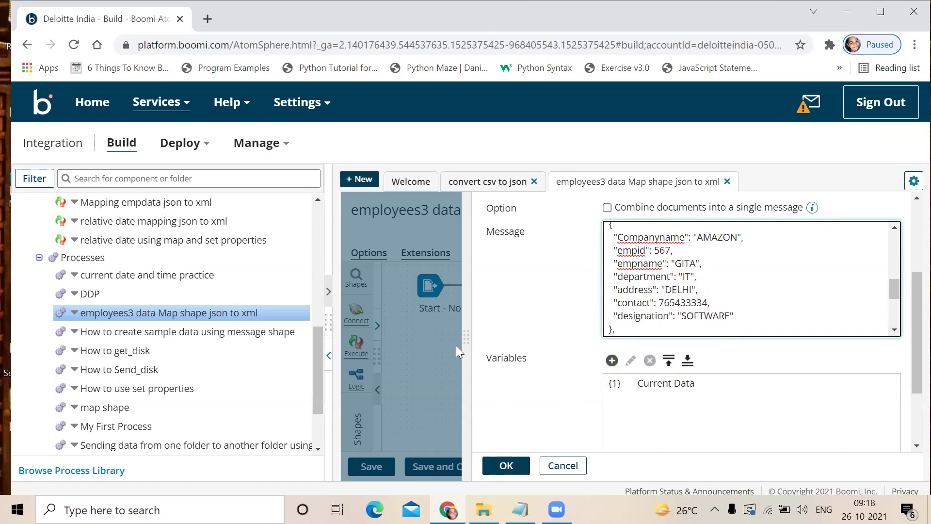
Step: Remove the Current Data variable from the Message shape and save the employees3 data Map shape json to xml process
{"action": "left_click", "coordinate": [655, 393]}
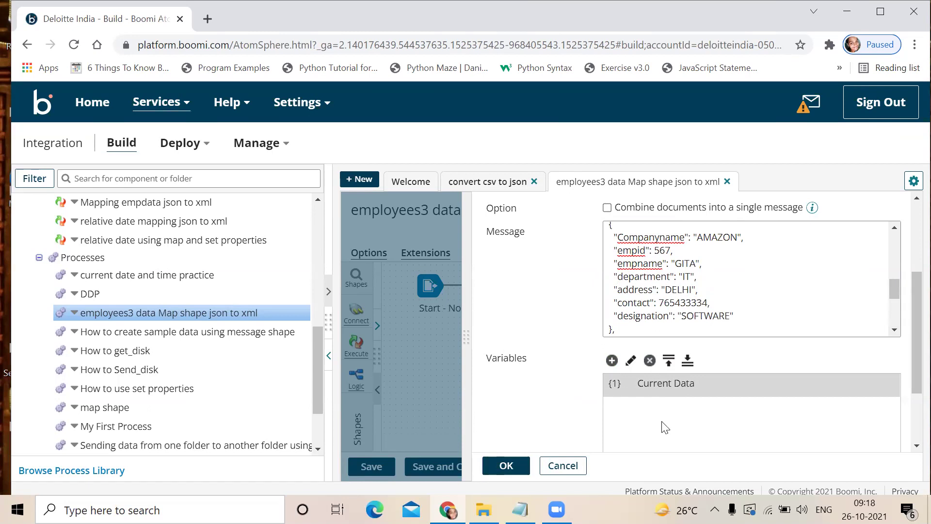
{"action": "left_click", "coordinate": [650, 360]}
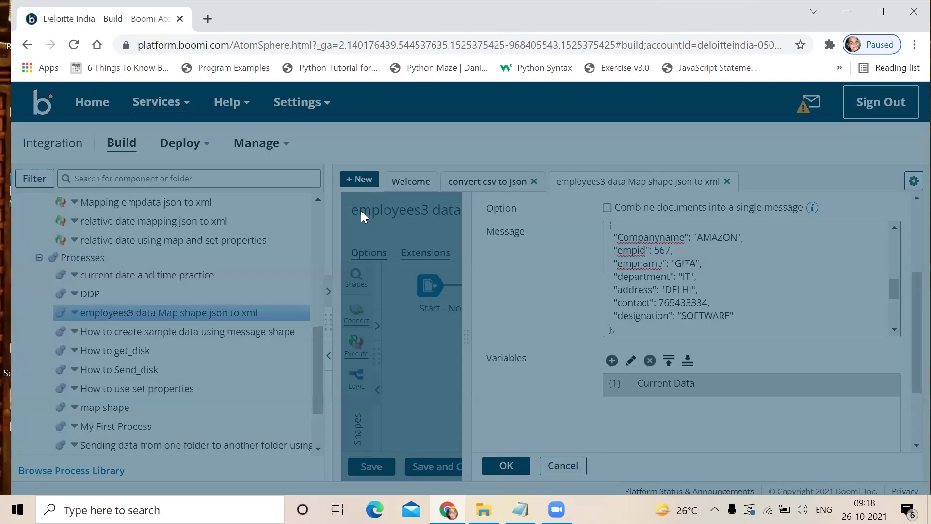
{"action": "left_click", "coordinate": [366, 179]}
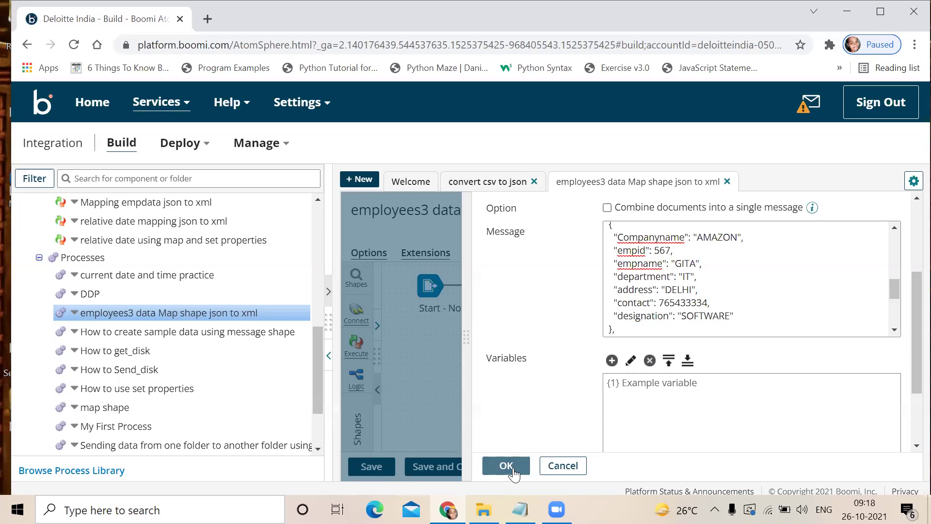
{"action": "left_click", "coordinate": [513, 471]}
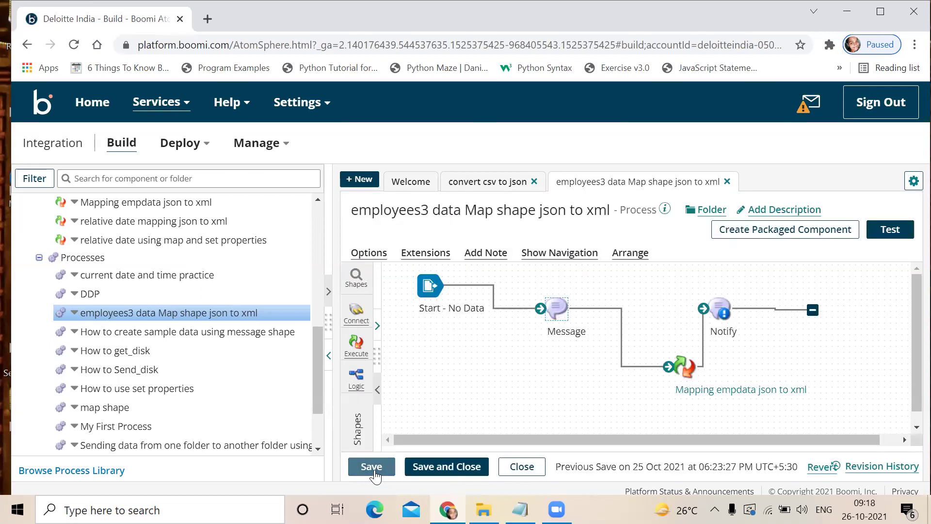
{"action": "left_click", "coordinate": [374, 473]}
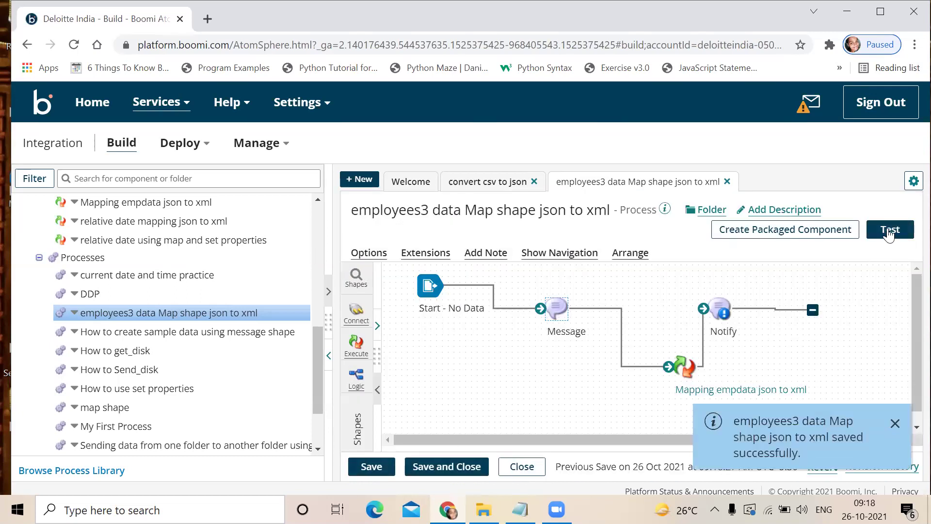
Step: Run a test of the employees3 data Map shape json to xml process on the local atom and return to its canvas
{"action": "left_click", "coordinate": [891, 230]}
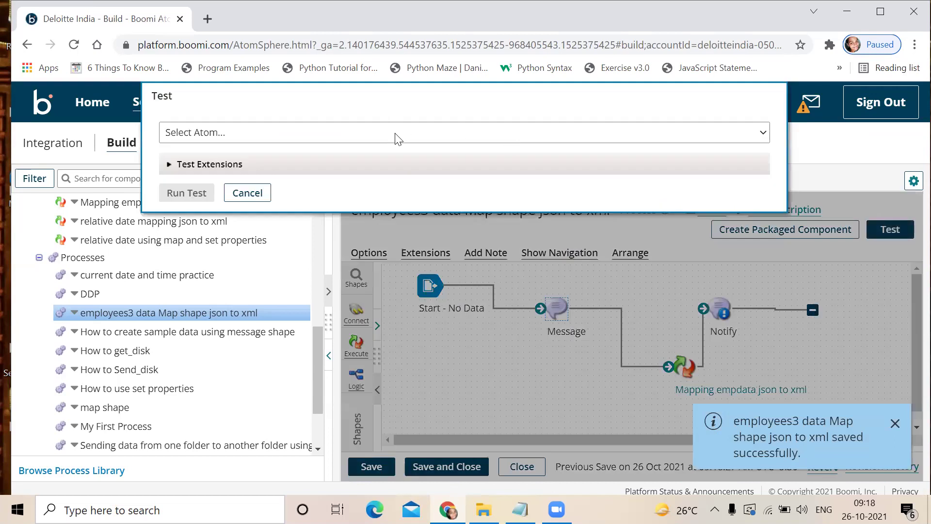
{"action": "left_click", "coordinate": [395, 135]}
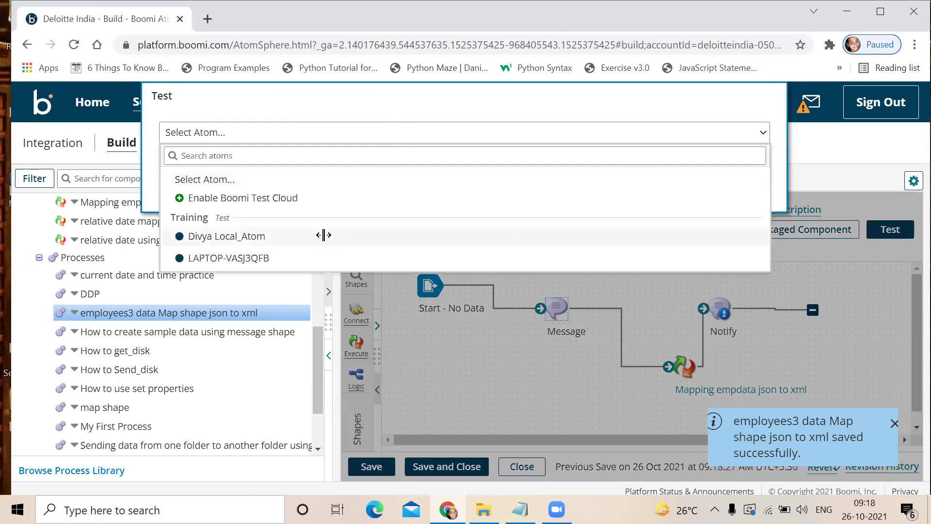
{"action": "left_click", "coordinate": [322, 235]}
{"action": "left_click", "coordinate": [186, 193]}
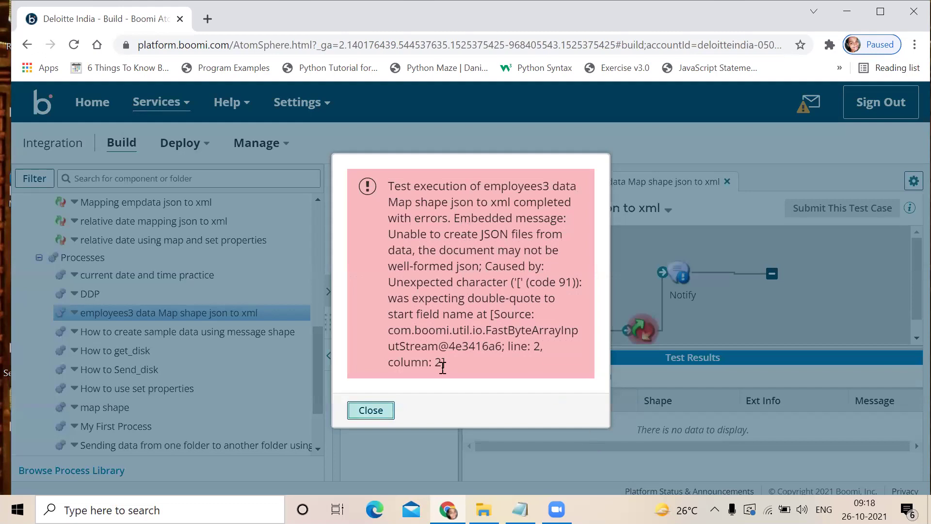
{"action": "left_click", "coordinate": [371, 411]}
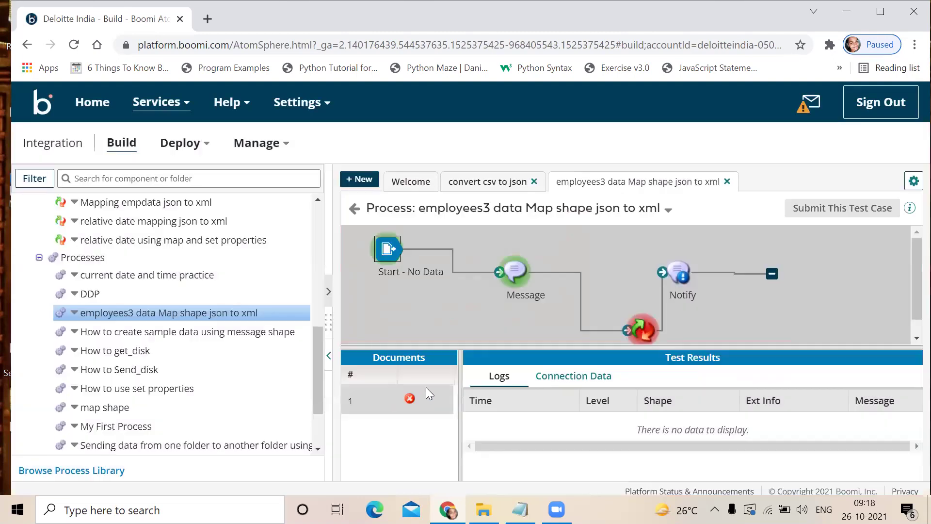
{"action": "left_click", "coordinate": [354, 210]}
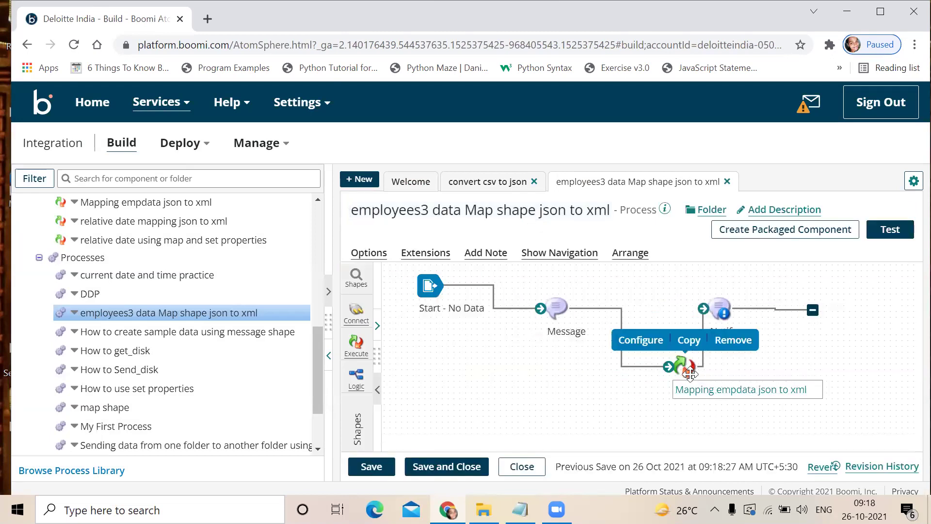
Step: Open the Mapping empdata json to xml map and expand employessdetails in the source profile to examine its field mappings
{"action": "mouse_move", "coordinate": [669, 364]}
{"action": "left_mouse_down"}
{"action": "mouse_move", "coordinate": [658, 290]}
{"action": "mouse_move", "coordinate": [677, 304]}
{"action": "mouse_move", "coordinate": [668, 369]}
{"action": "mouse_move", "coordinate": [669, 358]}
{"action": "left_mouse_up"}
{"action": "left_click", "coordinate": [685, 391]}
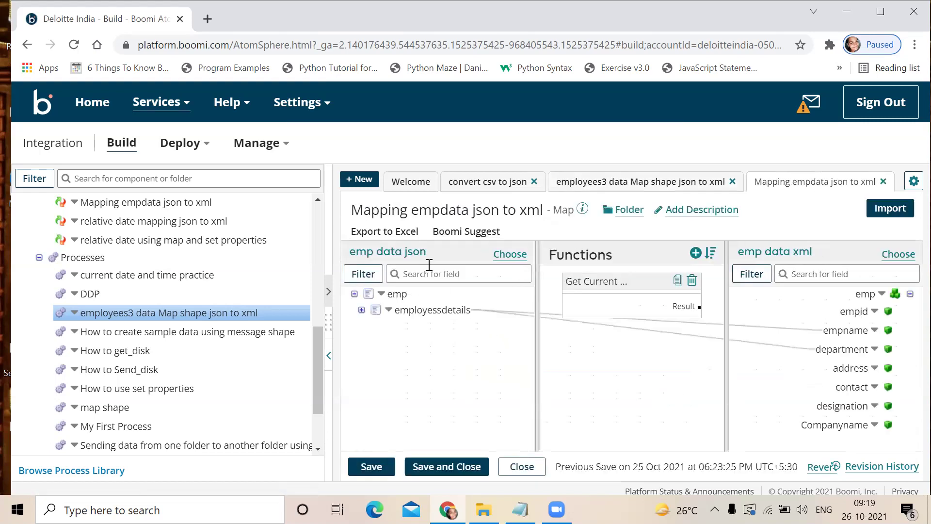
{"action": "left_click", "coordinate": [362, 310]}
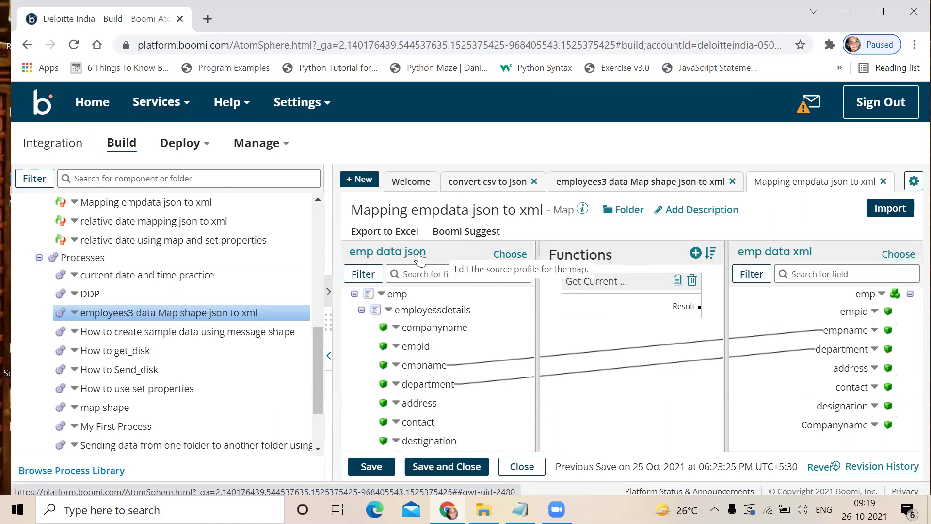
Step: Choose the JSON profile emp data json from DIVYA PRACTICE > TRAILS practices as the map's source profile
{"action": "left_click", "coordinate": [512, 256]}
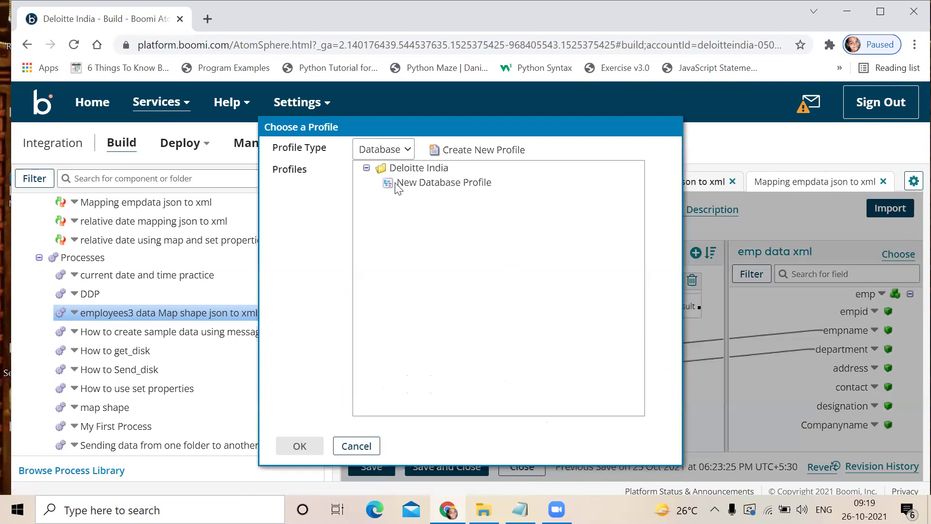
{"action": "left_click", "coordinate": [406, 152]}
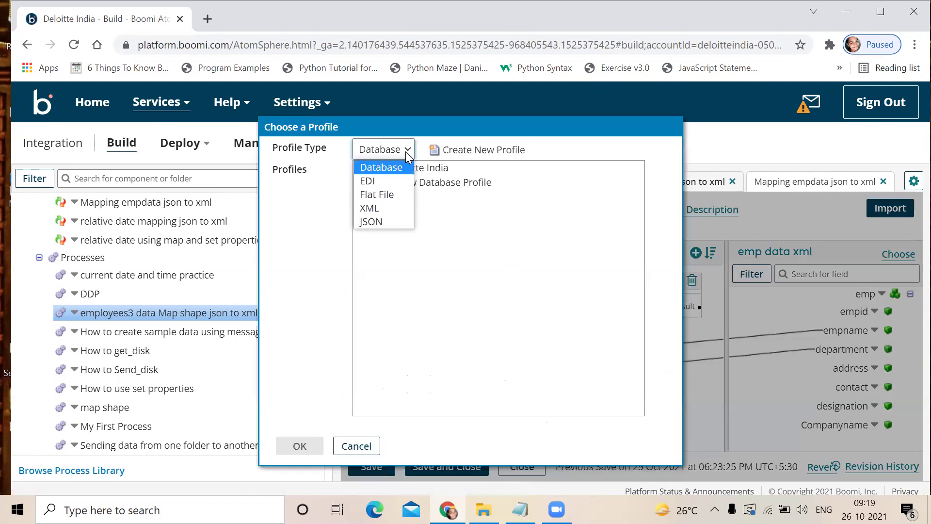
{"action": "left_click", "coordinate": [385, 218]}
{"action": "left_click", "coordinate": [374, 210]}
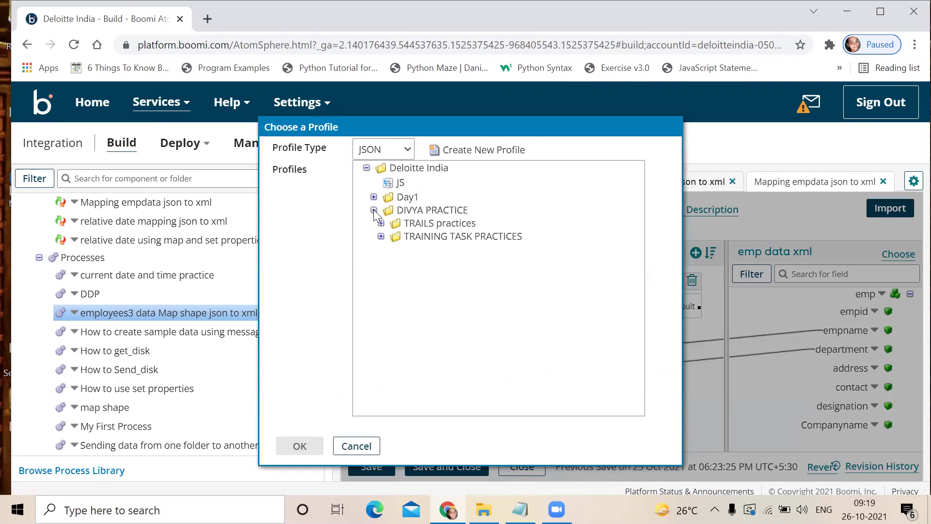
{"action": "left_click", "coordinate": [381, 224]}
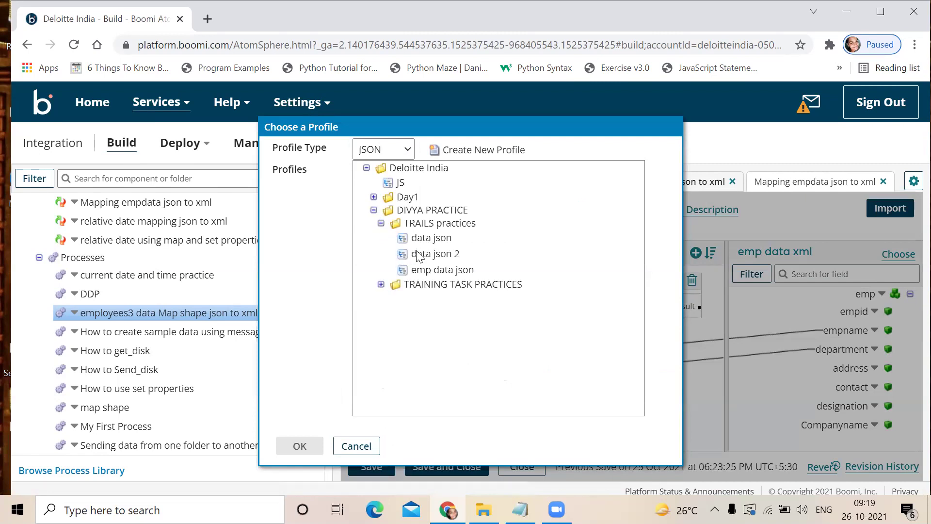
{"action": "left_click", "coordinate": [410, 274]}
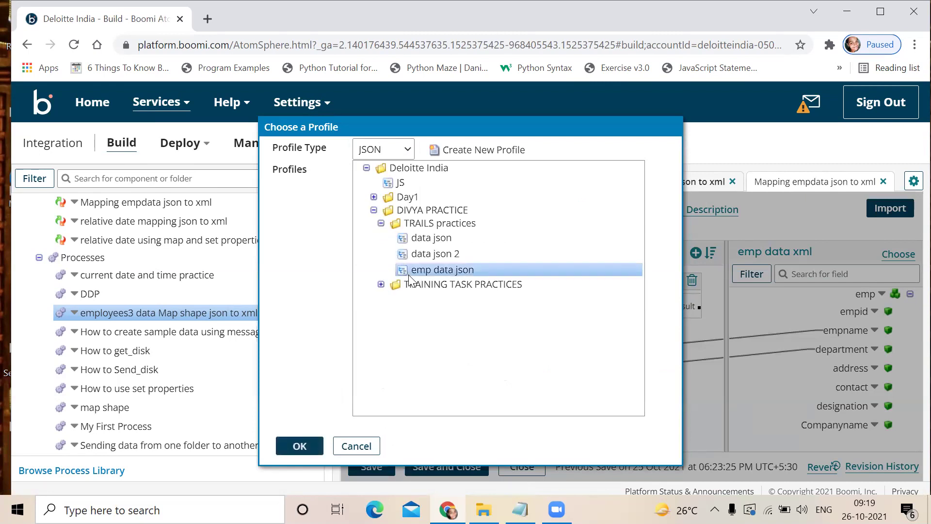
{"action": "left_click", "coordinate": [310, 447]}
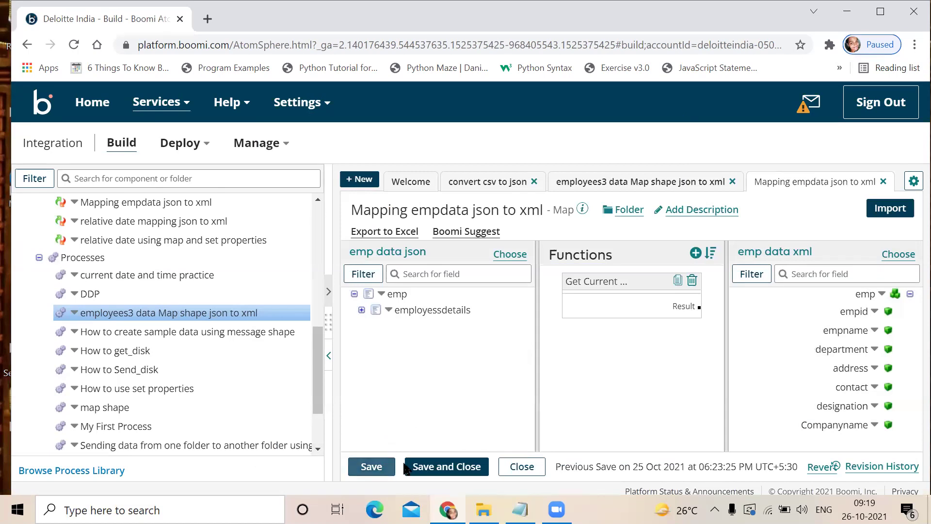
Step: Expand employessdetails in the reloaded source profile, and save and close the map
{"action": "left_click", "coordinate": [362, 309]}
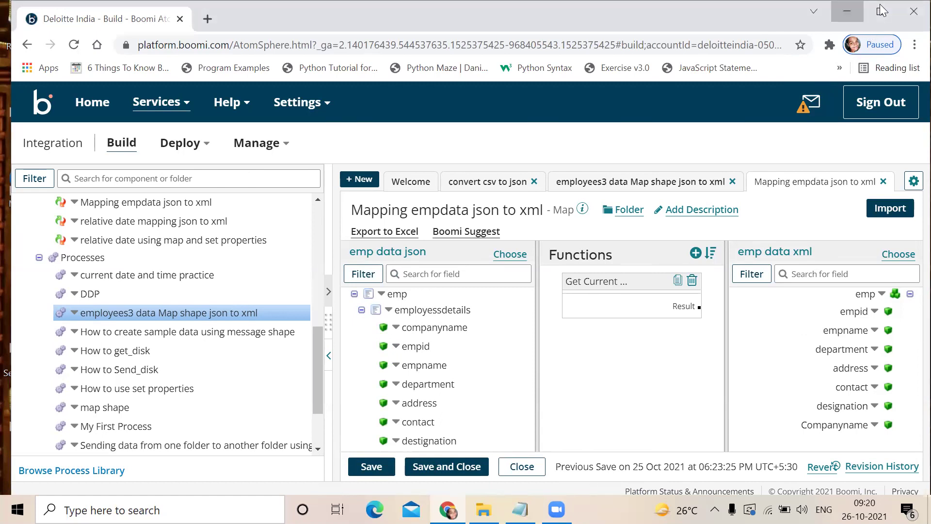
{"action": "left_click", "coordinate": [848, 11]}
{"action": "left_click", "coordinate": [448, 509]}
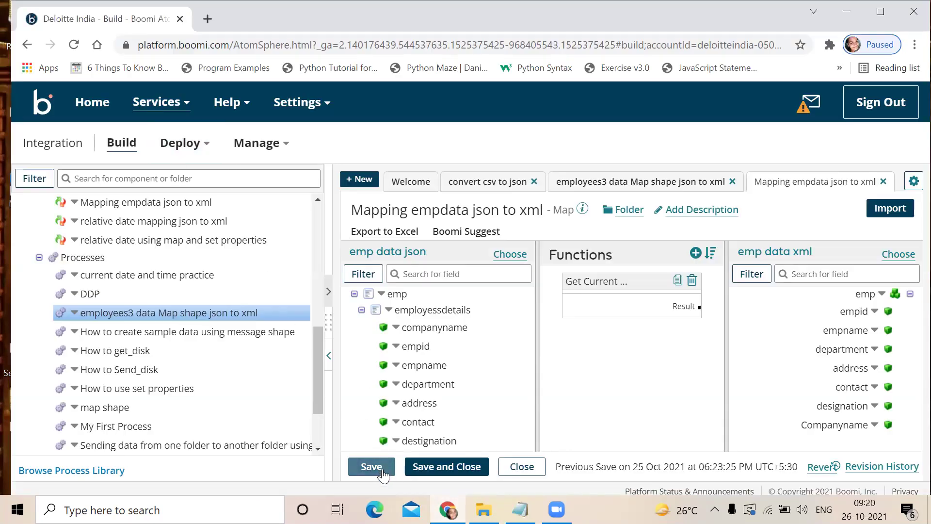
{"action": "left_click", "coordinate": [447, 466]}
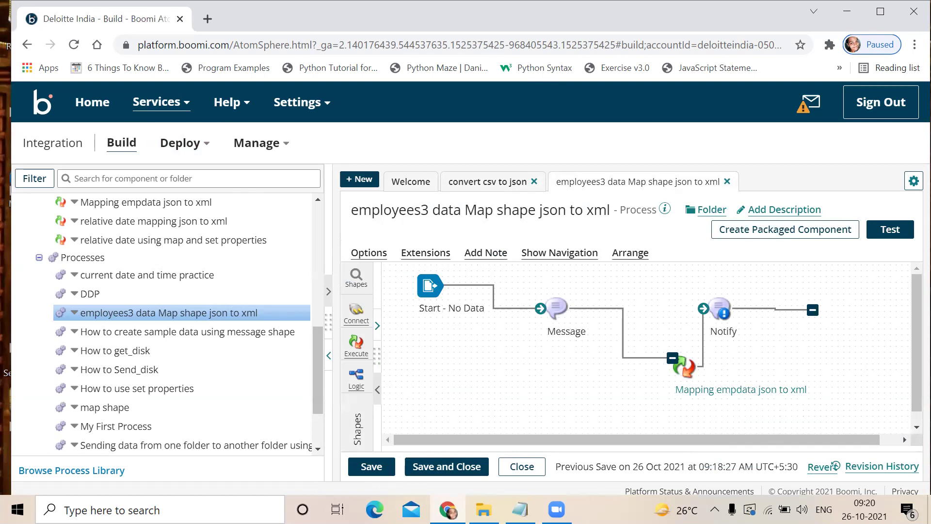
{"action": "left_click", "coordinate": [537, 479]}
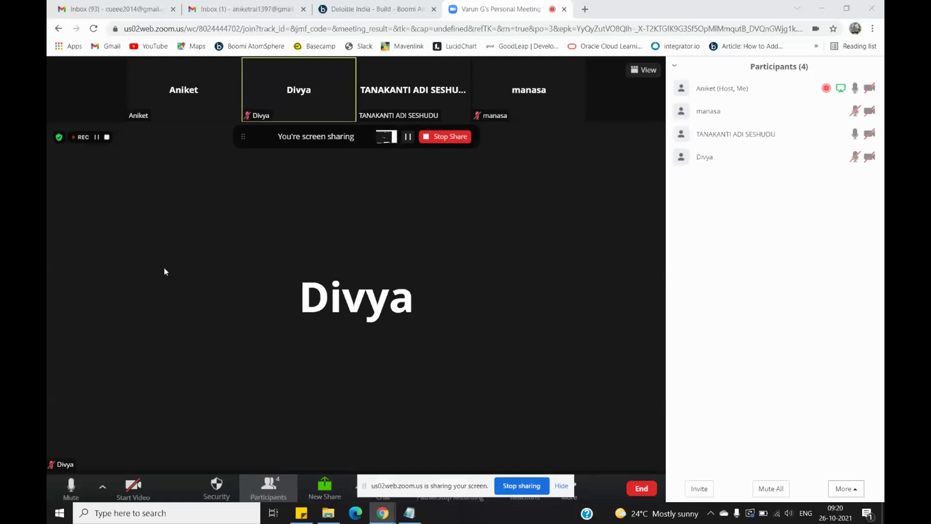
Step: Switch to the Main: Test process in Boomi, detach Sub:Emp Data from the Start shape and place it above
{"action": "left_click", "coordinate": [378, 9]}
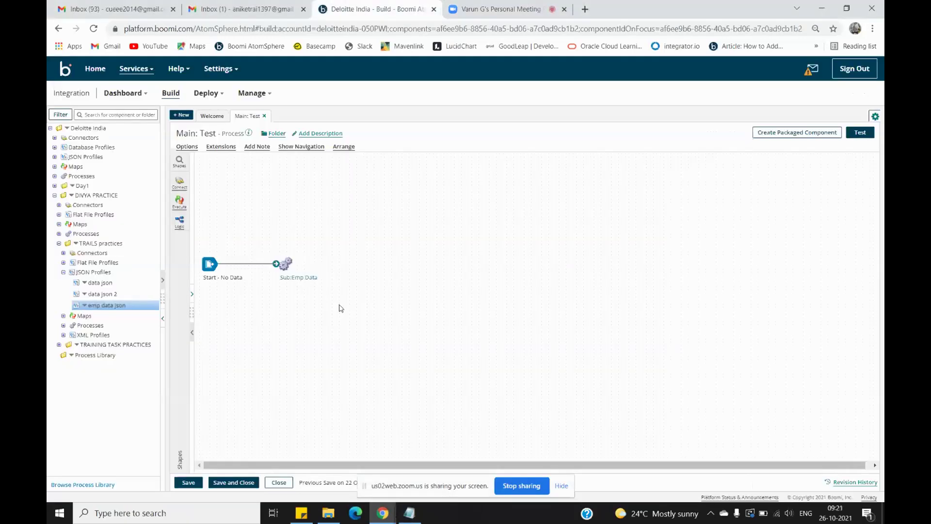
{"action": "left_click_drag", "start_coordinate": [275, 263], "coordinate": [242, 245]}
{"action": "left_click_drag", "start_coordinate": [285, 268], "coordinate": [223, 186]}
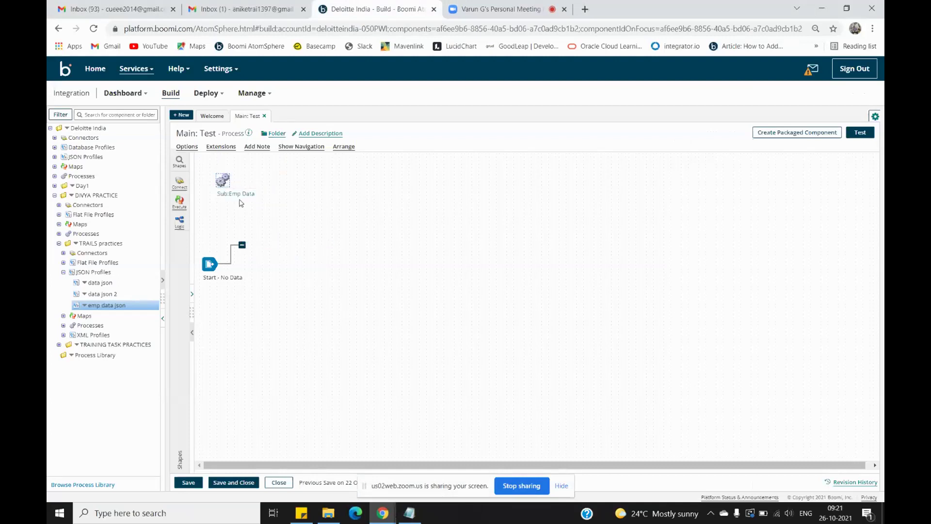
{"action": "left_click_drag", "start_coordinate": [242, 245], "coordinate": [278, 265]}
{"action": "left_click", "coordinate": [59, 244]}
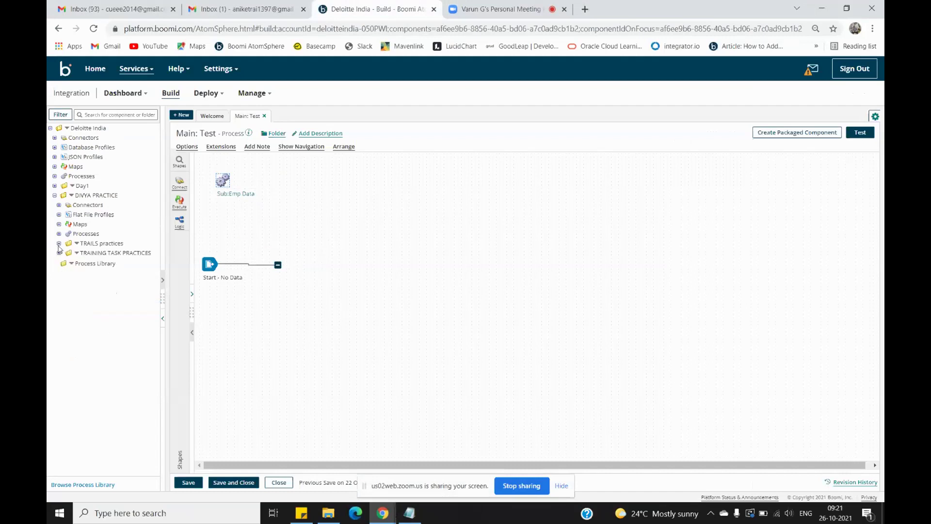
Step: Add a generic Connector shape from all connectors to the Main: Test canvas
{"action": "left_click", "coordinate": [187, 186]}
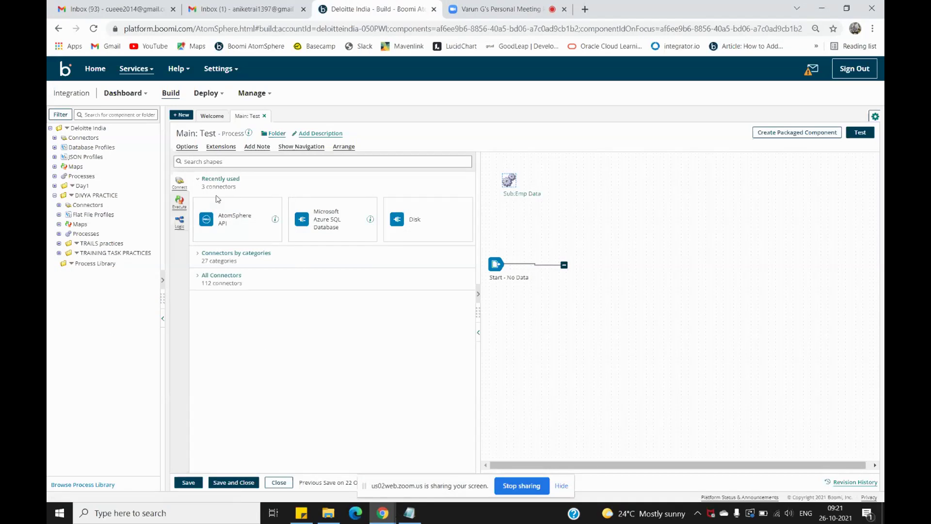
{"action": "left_click", "coordinate": [179, 183]}
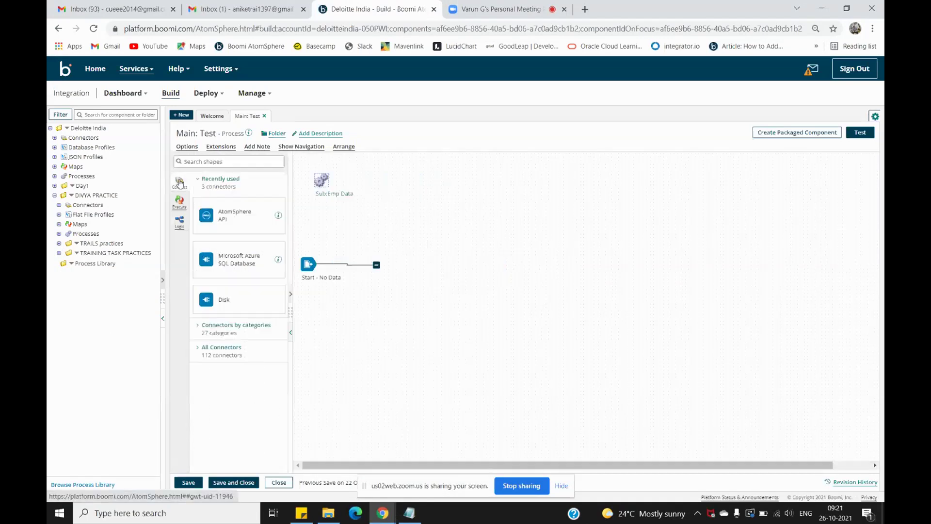
{"action": "left_click", "coordinate": [179, 183]}
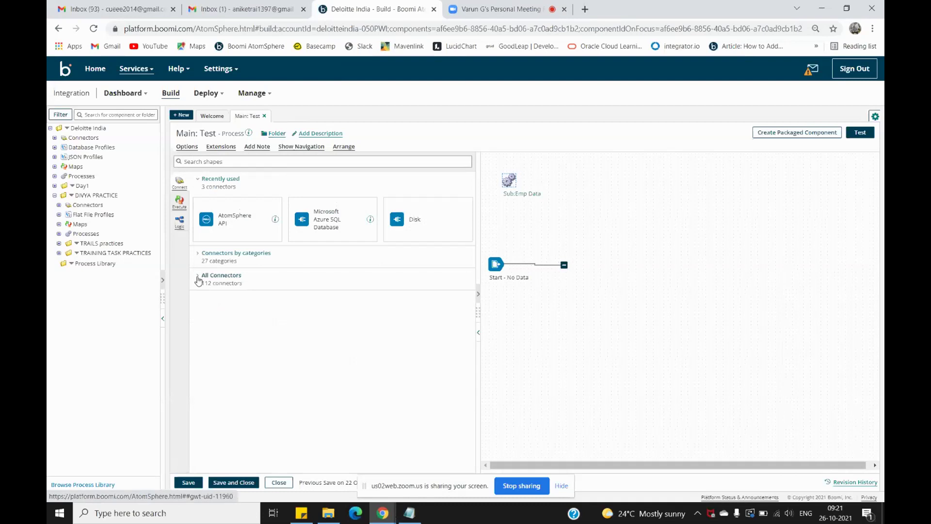
{"action": "left_click", "coordinate": [198, 281]}
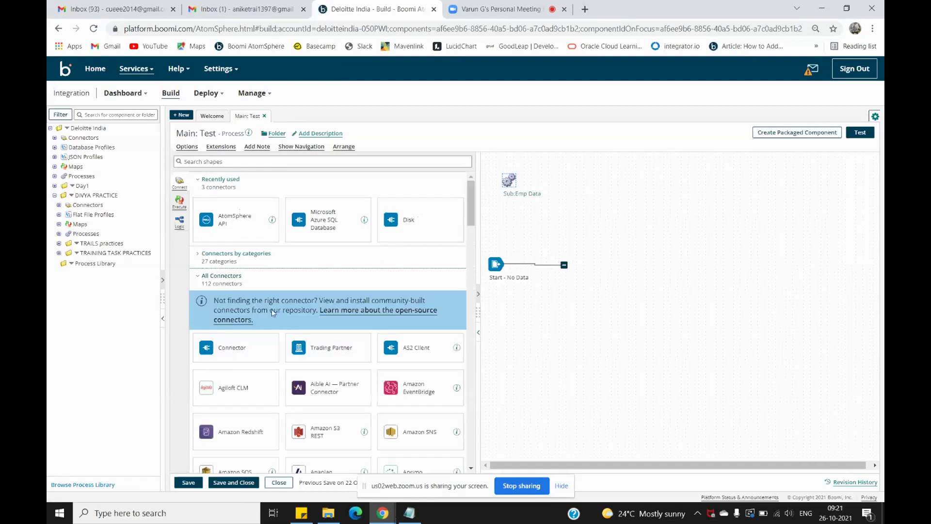
{"action": "scroll", "coordinate": [273, 313], "scroll_direction": "down", "scroll_amount": 1}
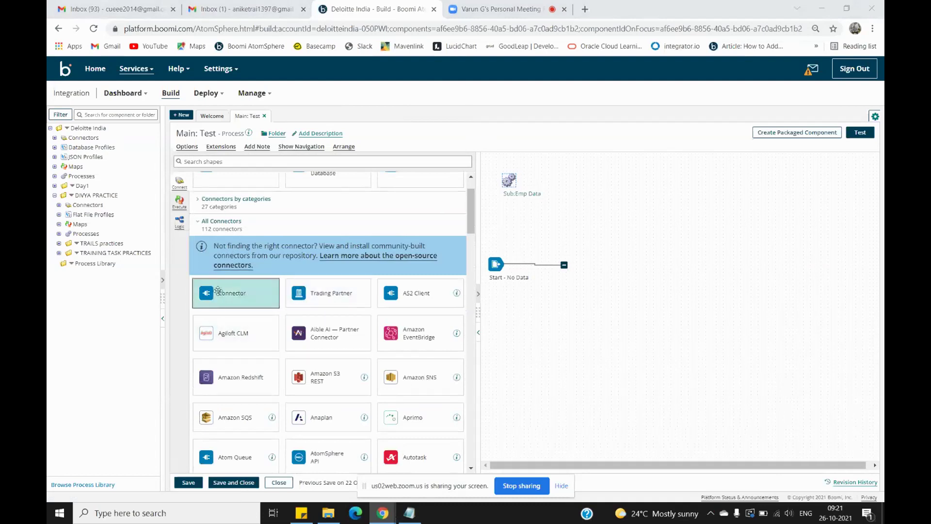
{"action": "left_click_drag", "start_coordinate": [228, 294], "coordinate": [673, 242]}
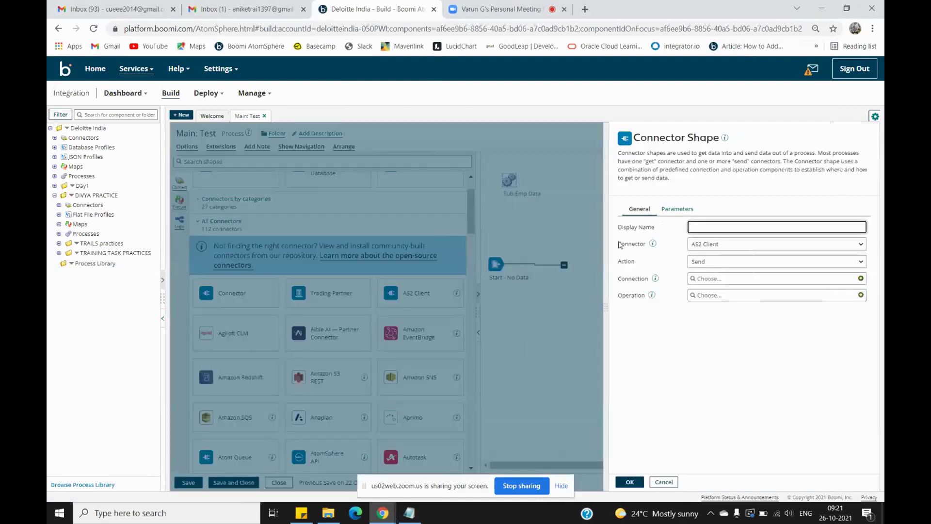
Step: Set the Connector shape's connector to AtomSphere API and its action to QUERY
{"action": "left_click", "coordinate": [701, 247]}
{"action": "scroll", "coordinate": [735, 281], "scroll_direction": "down", "scroll_amount": 15}
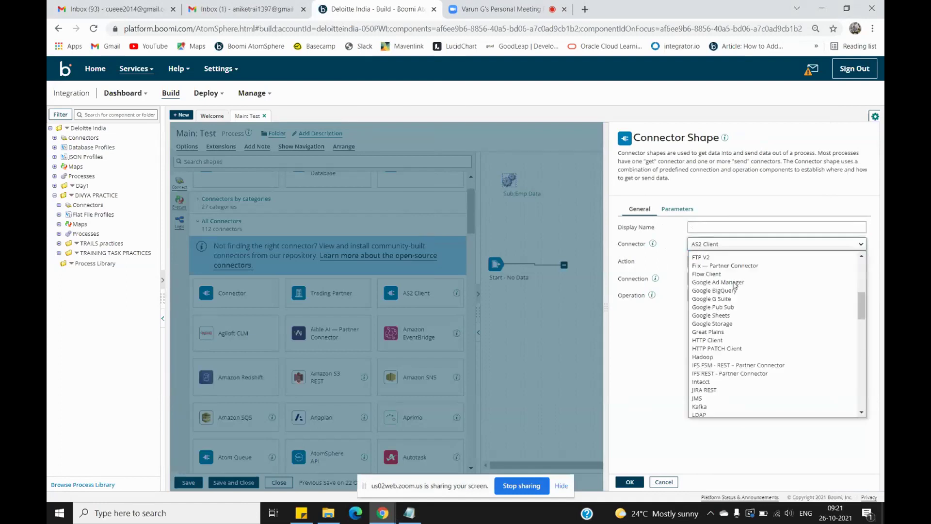
{"action": "scroll", "coordinate": [735, 286], "scroll_direction": "down", "scroll_amount": 3}
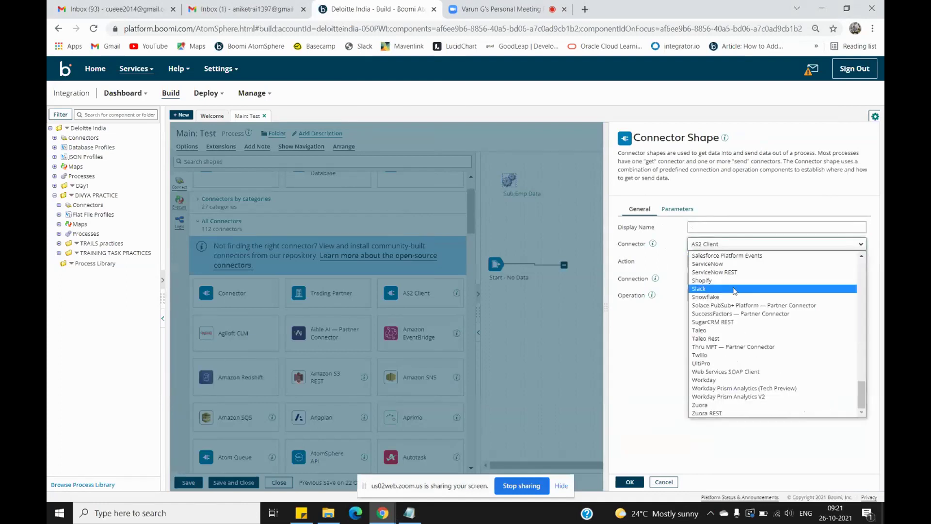
{"action": "scroll", "coordinate": [741, 321], "scroll_direction": "up", "scroll_amount": 18}
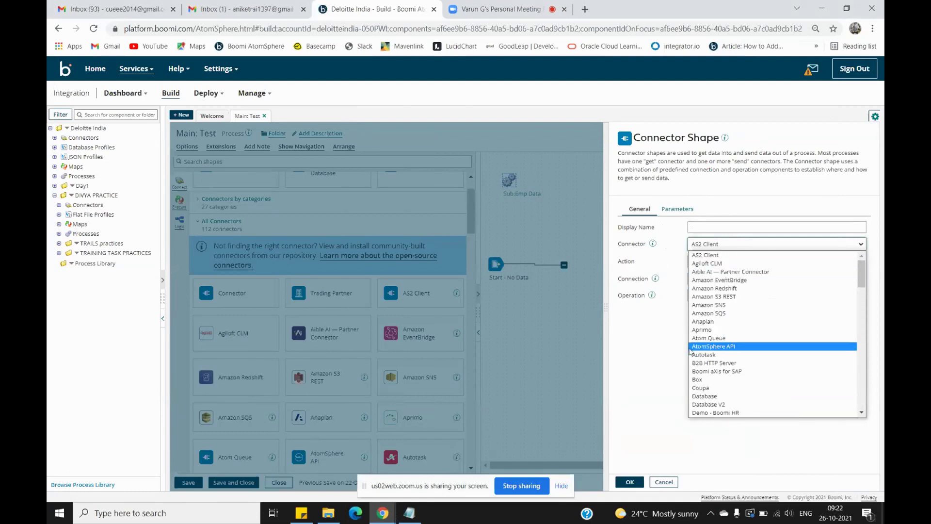
{"action": "left_click", "coordinate": [702, 346]}
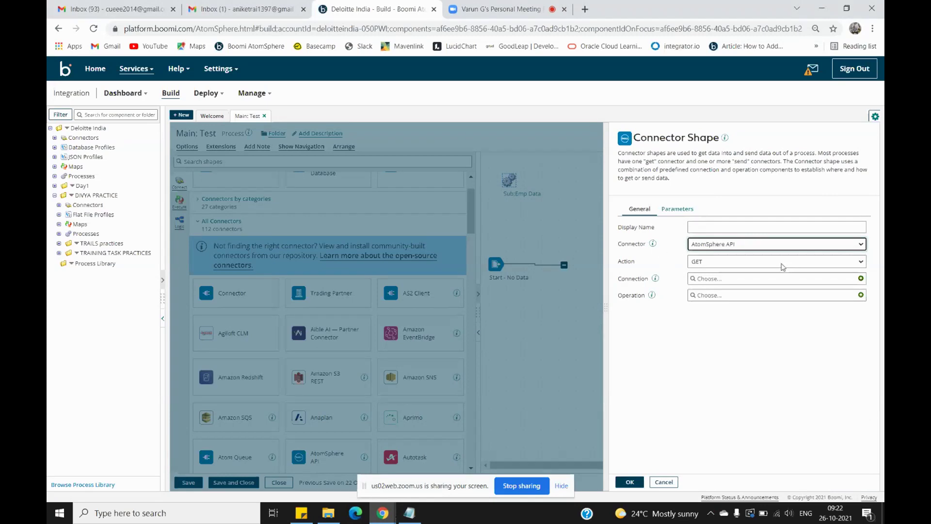
{"action": "left_click", "coordinate": [753, 266]}
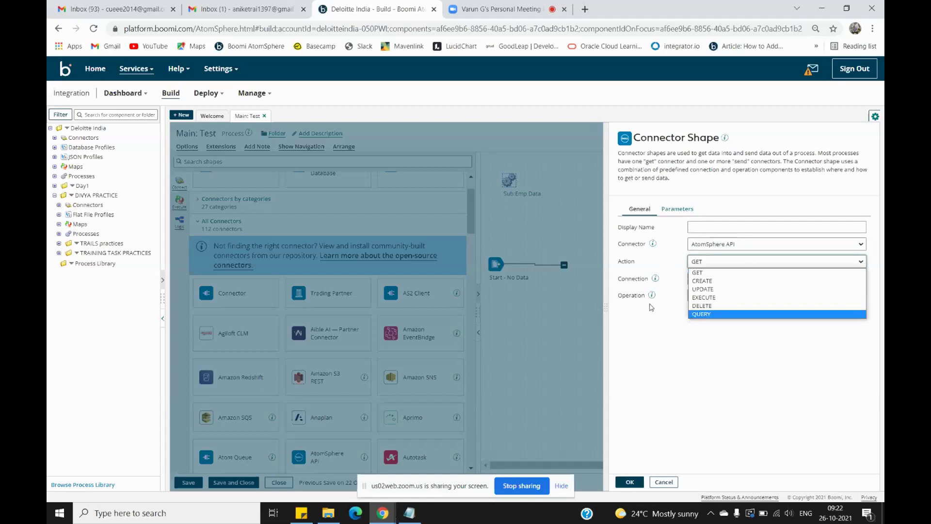
{"action": "left_click", "coordinate": [711, 314]}
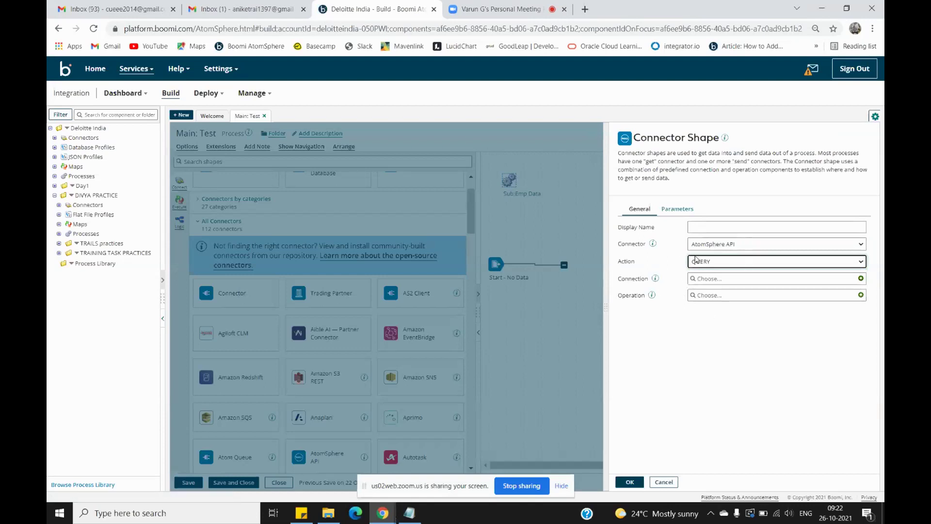
Step: Create a new AtomSphere API connection and examine its WSDL URL's account ID placeholder against the account ID in the browser address
{"action": "left_click", "coordinate": [861, 278]}
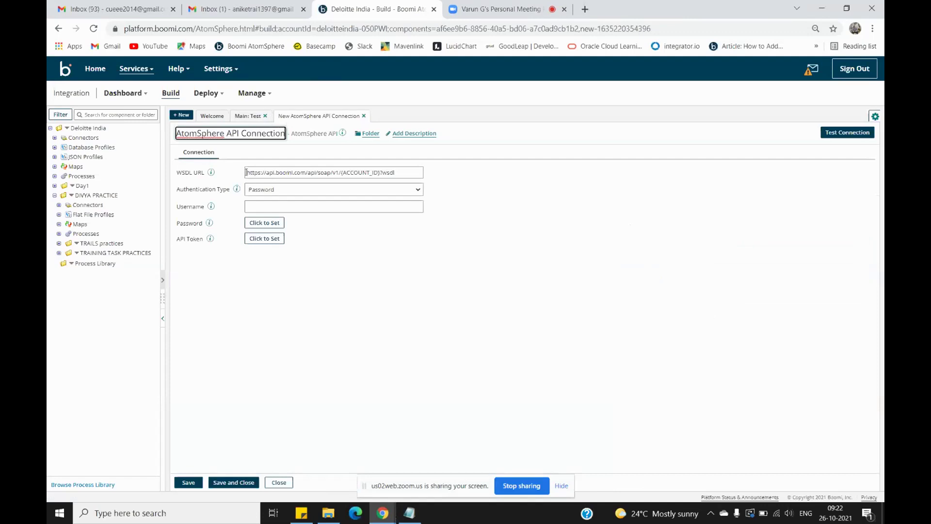
{"action": "left_click_drag", "start_coordinate": [247, 173], "coordinate": [404, 170]}
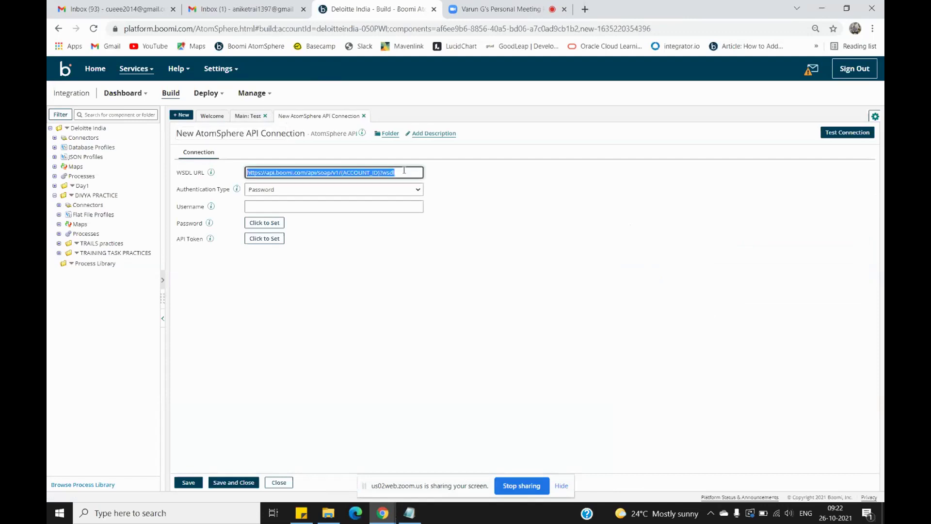
{"action": "left_click", "coordinate": [548, 182]}
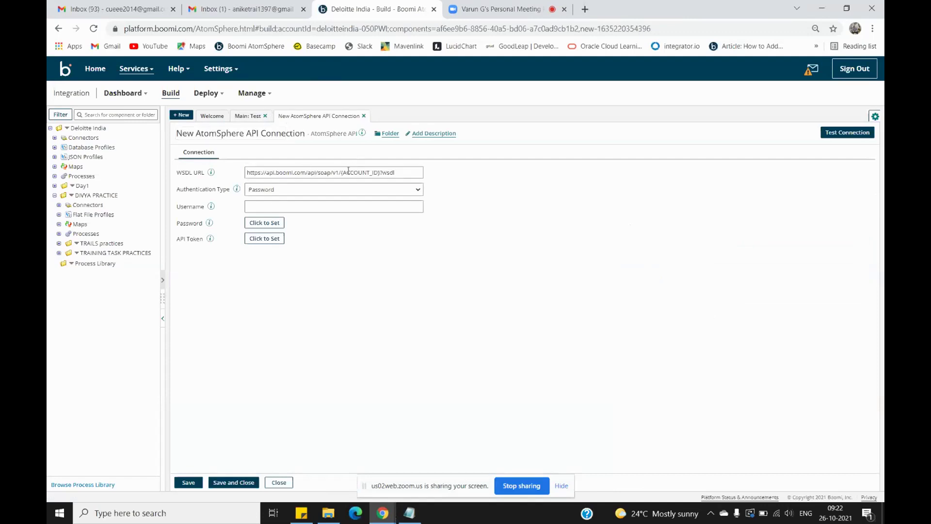
{"action": "left_click_drag", "start_coordinate": [342, 173], "coordinate": [383, 173]}
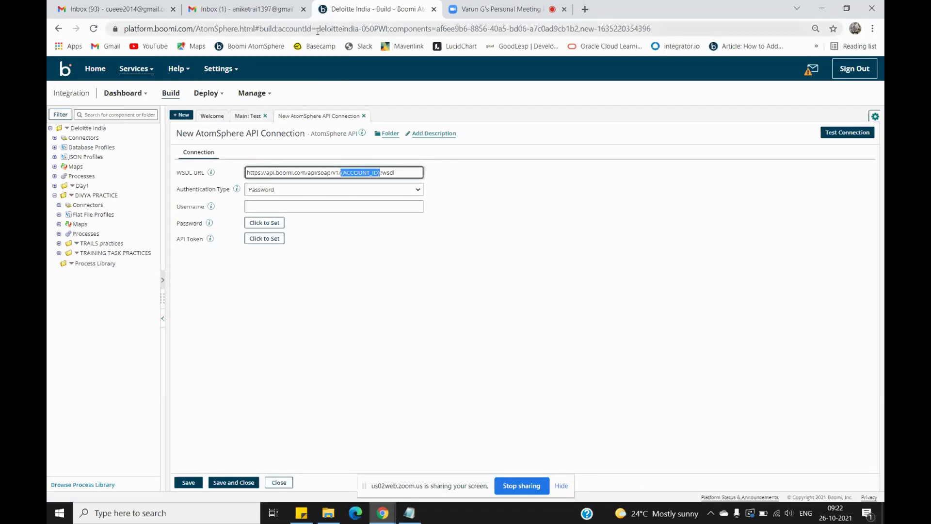
{"action": "left_click_drag", "start_coordinate": [317, 29], "coordinate": [388, 29]}
{"action": "left_click", "coordinate": [402, 291]}
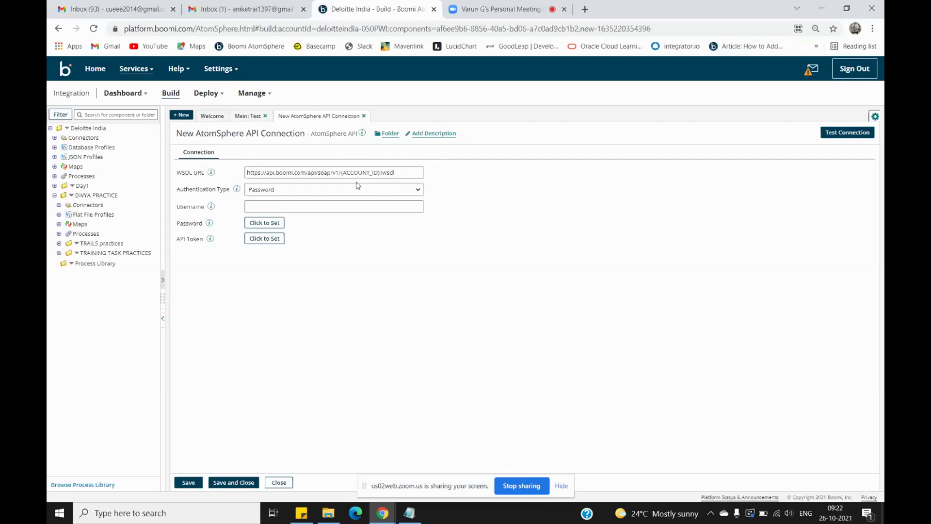
Step: Review the connection's authentication type options and select Password
{"action": "left_click_drag", "start_coordinate": [177, 194], "coordinate": [230, 191]}
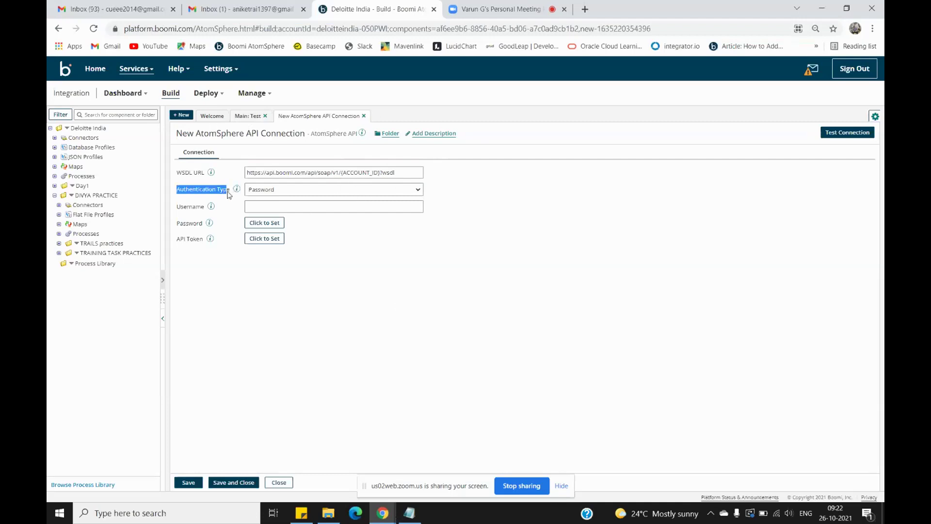
{"action": "left_click", "coordinate": [312, 192]}
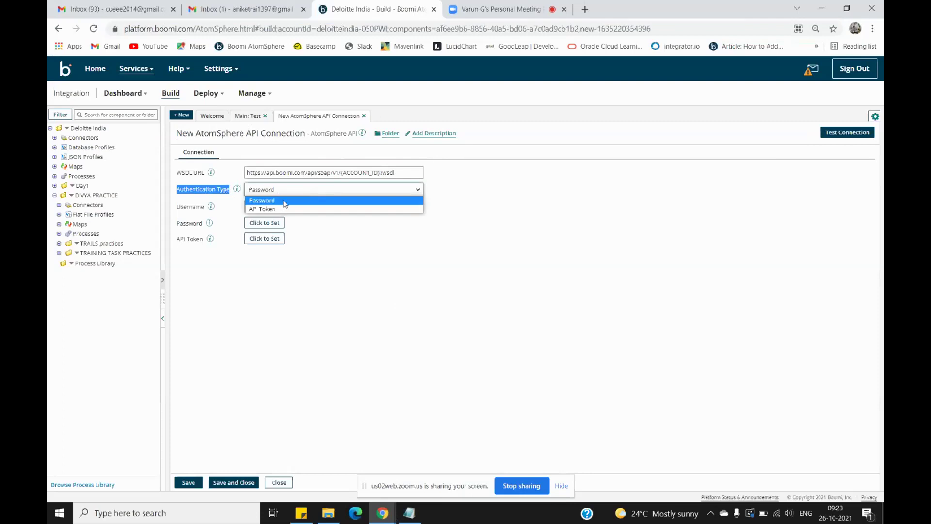
{"action": "left_click", "coordinate": [320, 201]}
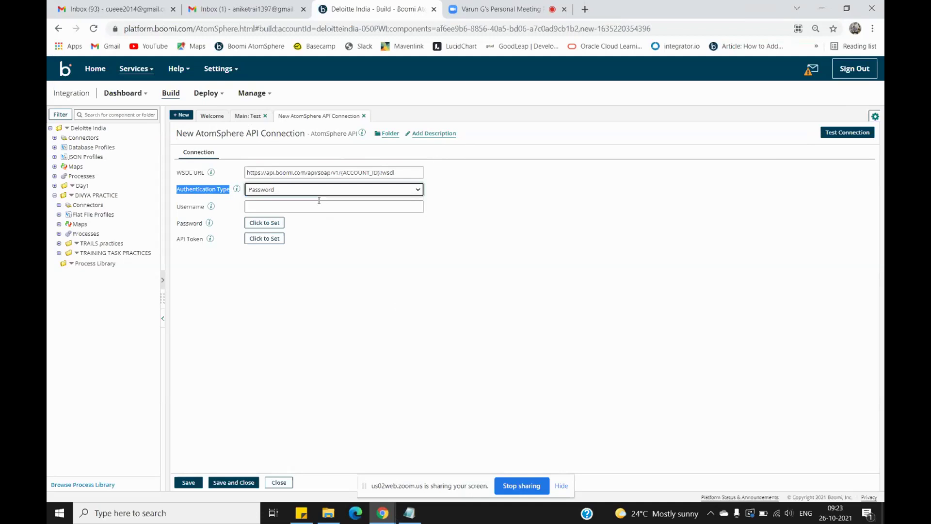
Step: Set the account password for the new AtomSphere API connection, leaving its username blank
{"action": "left_click", "coordinate": [284, 194]}
{"action": "left_click", "coordinate": [284, 196]}
{"action": "left_click", "coordinate": [260, 206]}
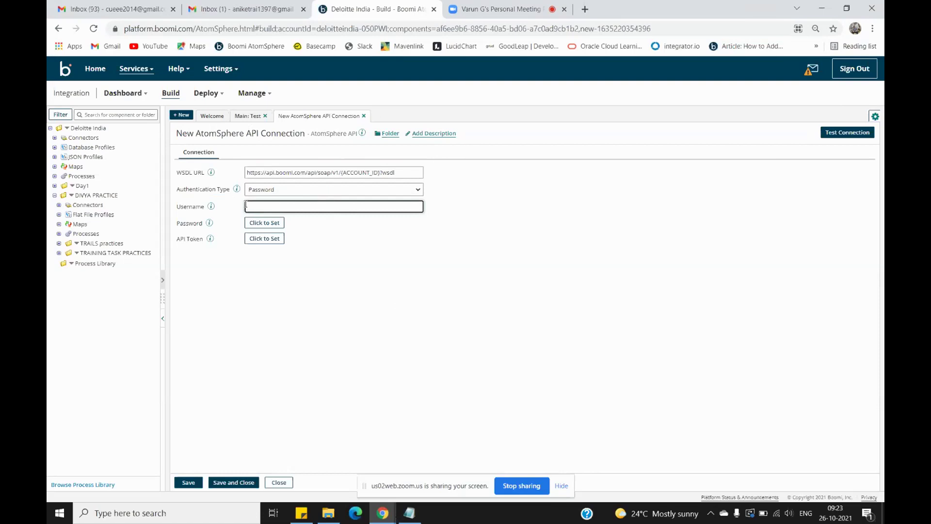
{"action": "left_click", "coordinate": [278, 224]}
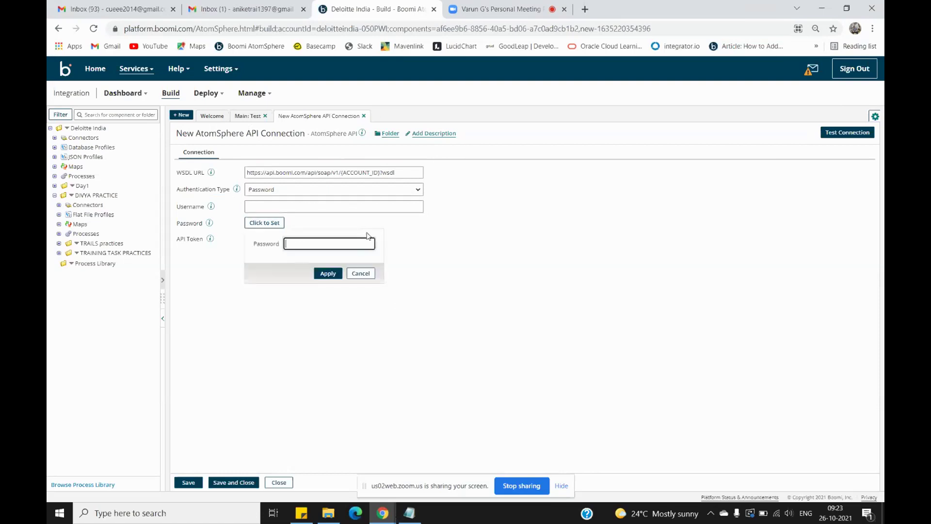
{"action": "left_click", "coordinate": [328, 274]}
{"action": "left_click", "coordinate": [251, 222]}
{"action": "left_click", "coordinate": [335, 244]}
{"action": "left_click", "coordinate": [328, 274]}
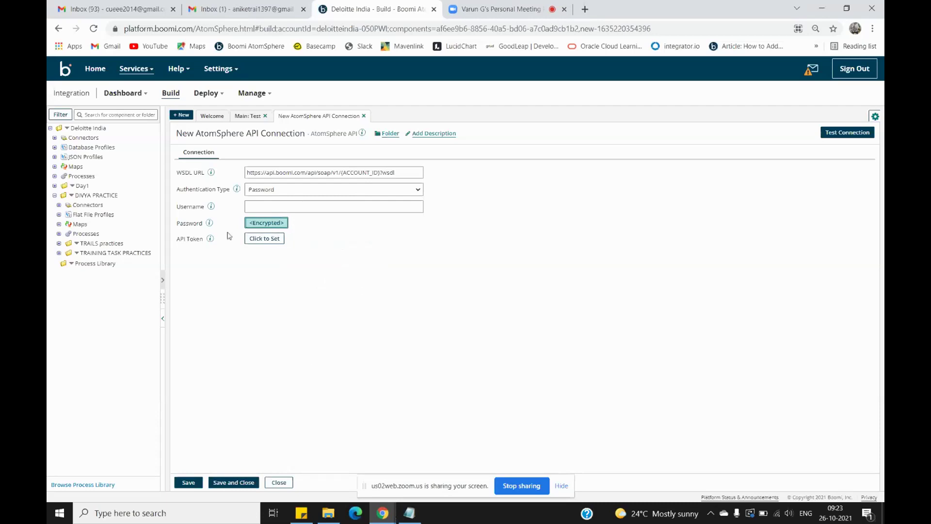
Step: Reopen the connection's password entry, cancel it, and close the connection without saving its changes
{"action": "left_click", "coordinate": [277, 227]}
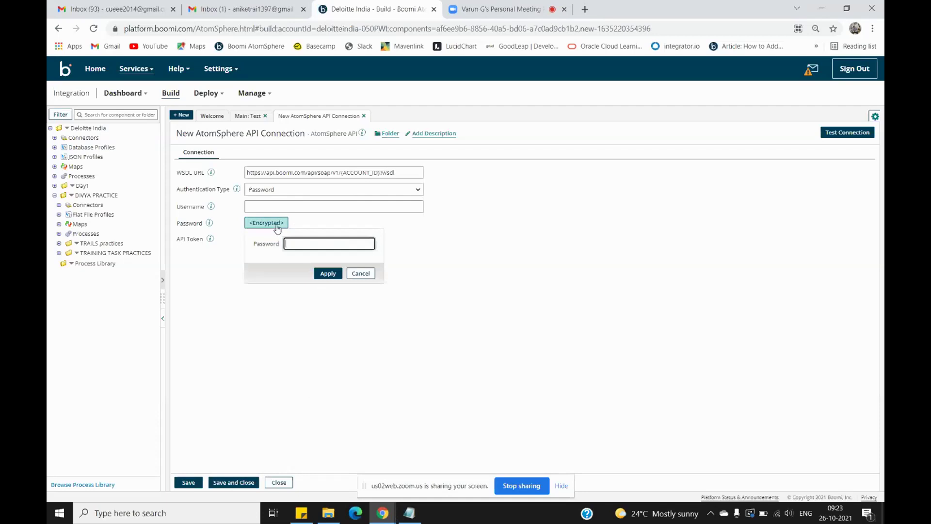
{"action": "left_click", "coordinate": [360, 274]}
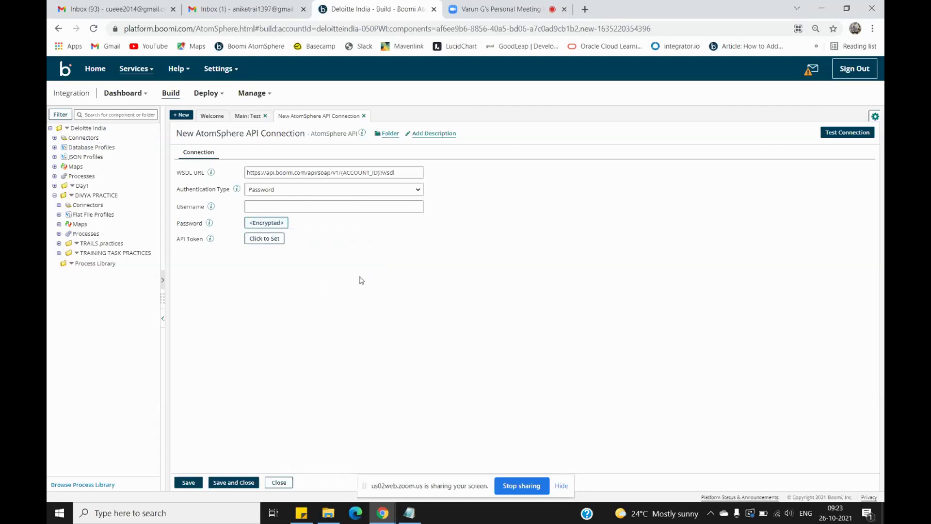
{"action": "left_click", "coordinate": [274, 224]}
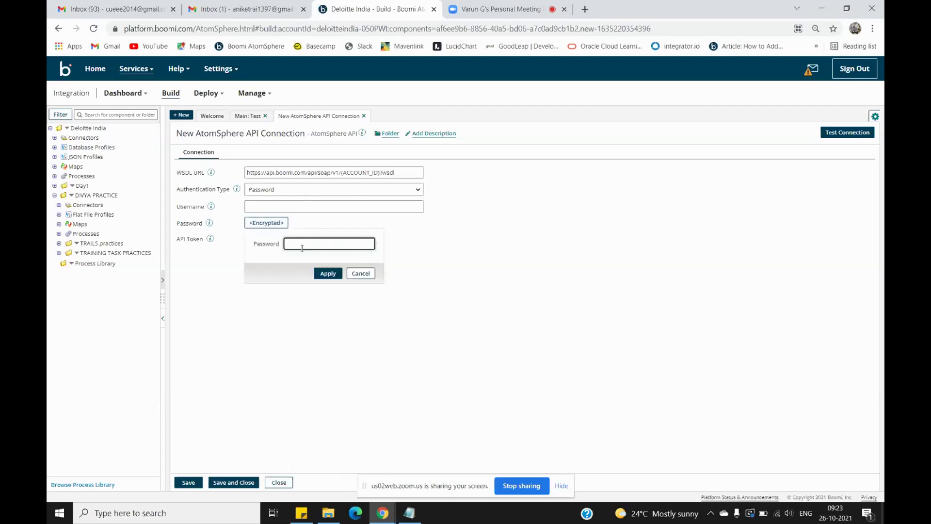
{"action": "left_click", "coordinate": [368, 273]}
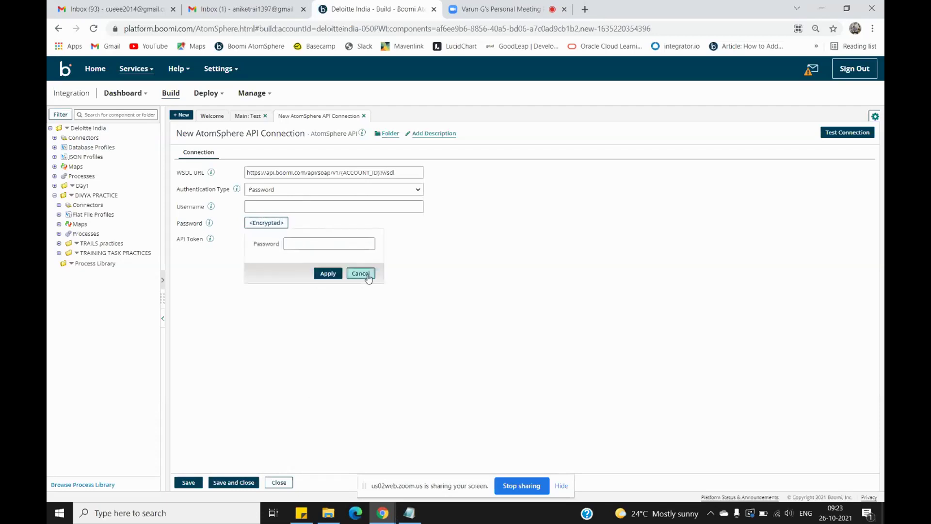
{"action": "left_click", "coordinate": [279, 483]}
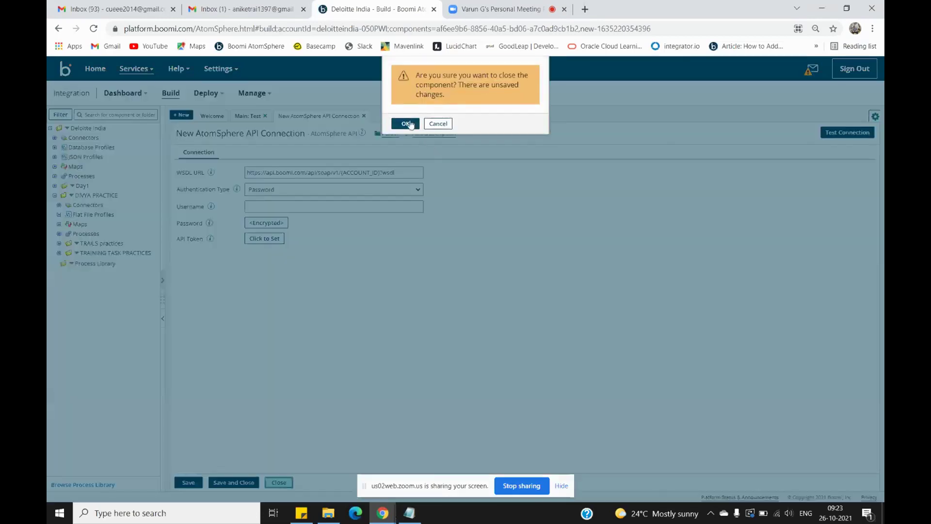
{"action": "left_click", "coordinate": [406, 122]}
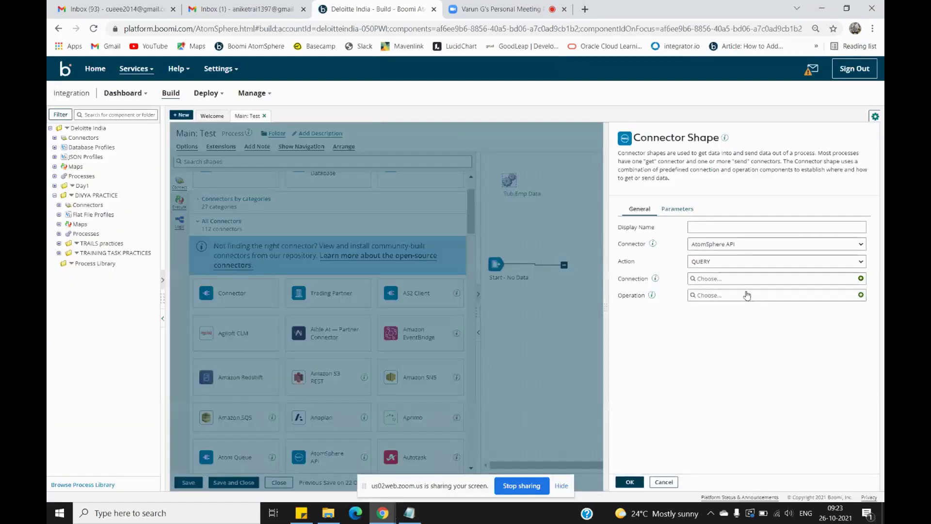
Step: Assign New AtomSphere API Connection from the Day1 folder to the Connector shape and create a new operation for it
{"action": "left_click", "coordinate": [699, 280]}
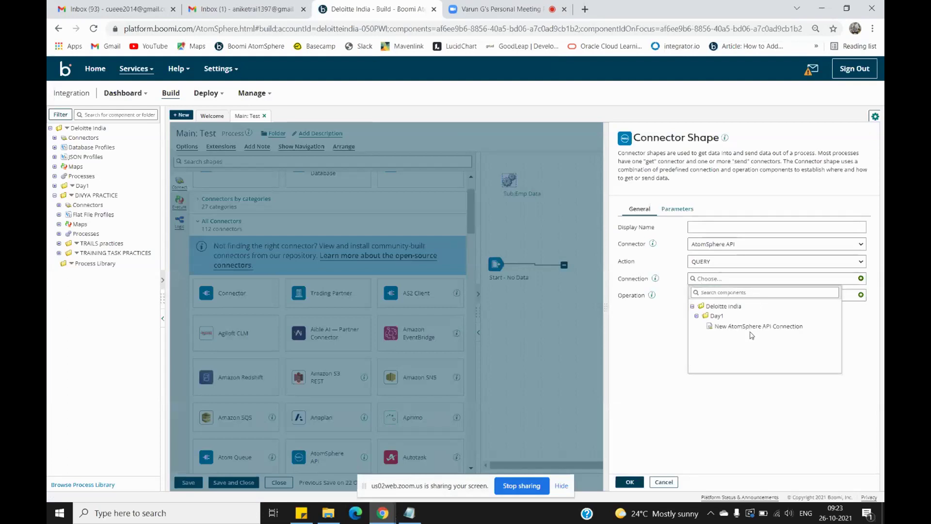
{"action": "left_click", "coordinate": [746, 328]}
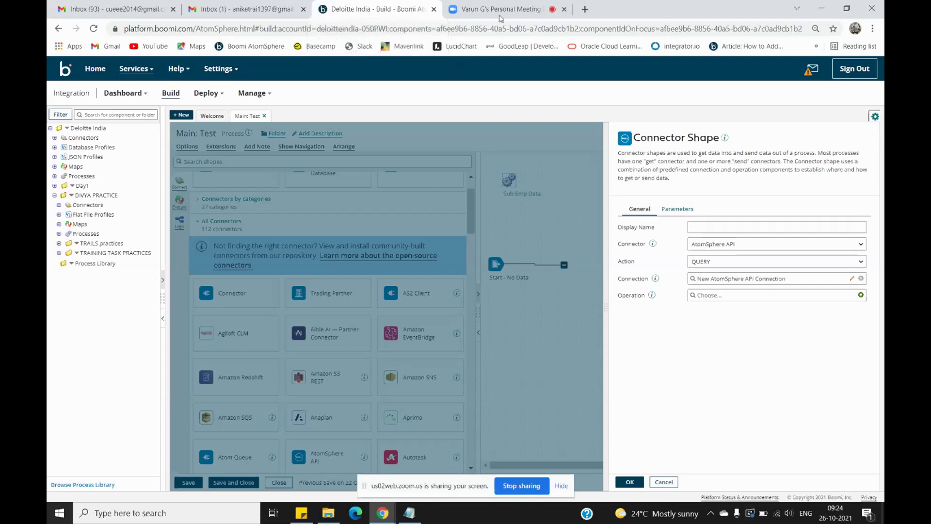
{"action": "left_click", "coordinate": [861, 296]}
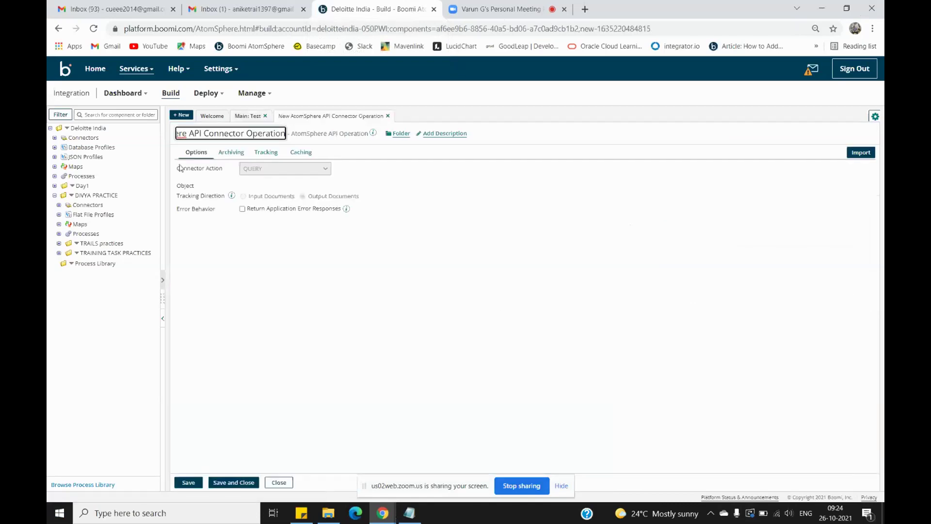
Step: Compare the new operation's connector action with the Connector shape's action in Main: Test, and examine its Object setting
{"action": "triple_click", "coordinate": [181, 169]}
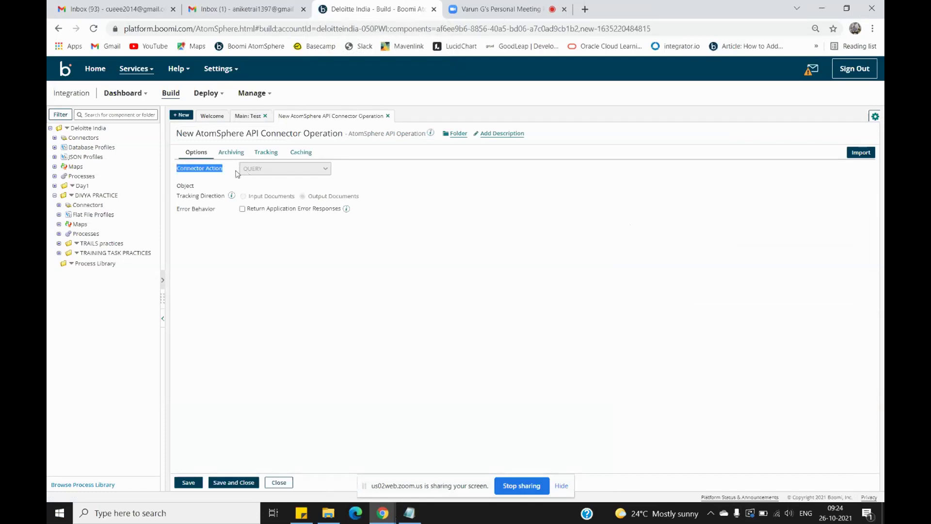
{"action": "left_click", "coordinate": [237, 117]}
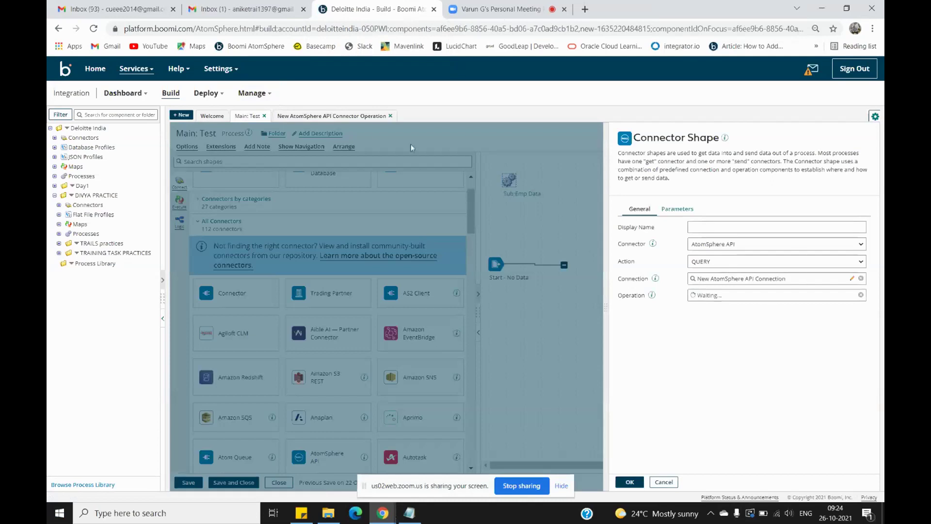
{"action": "left_click", "coordinate": [337, 116]}
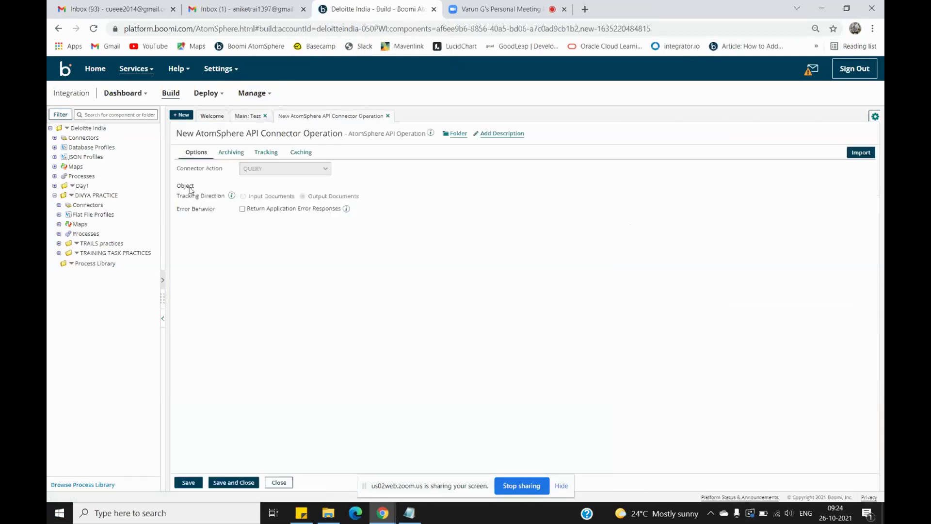
{"action": "left_click_drag", "start_coordinate": [173, 186], "coordinate": [215, 189]}
{"action": "left_click", "coordinate": [724, 207]}
Step: Try to import an object for the operation through New AtomSphere API Connection from Day1, trying out an Atom filter
{"action": "left_click", "coordinate": [861, 154]}
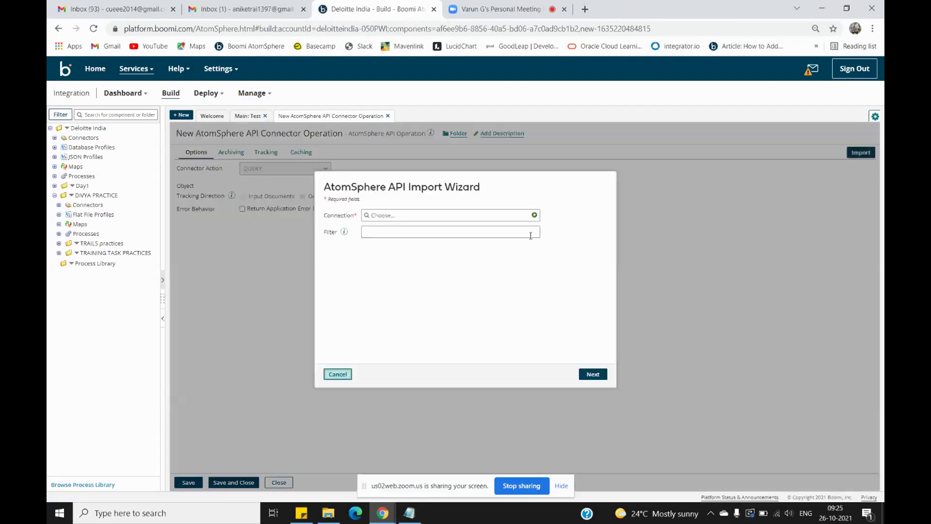
{"action": "left_click", "coordinate": [372, 218]}
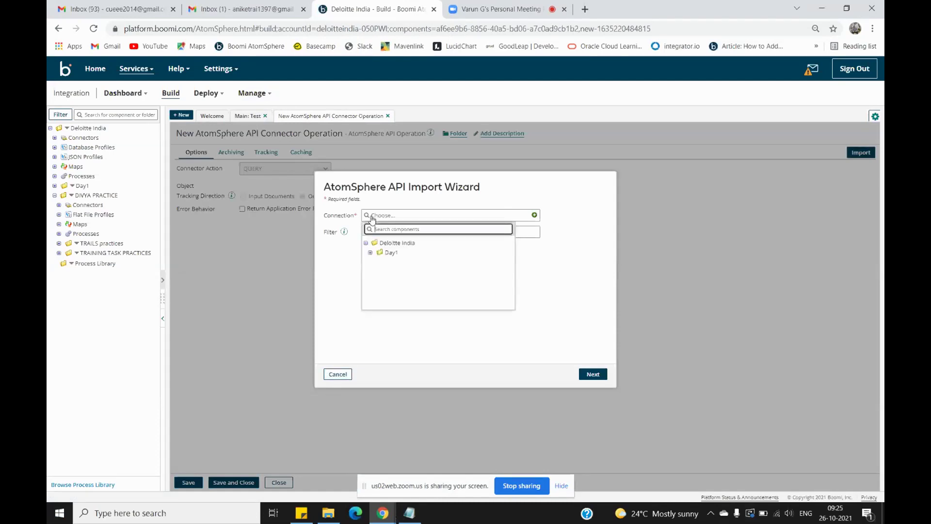
{"action": "left_click", "coordinate": [371, 253]}
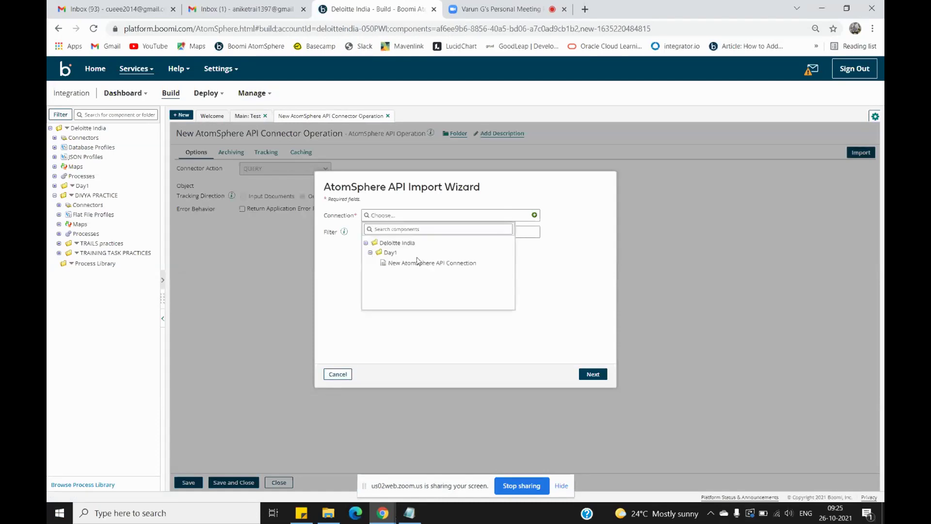
{"action": "left_click", "coordinate": [487, 263]}
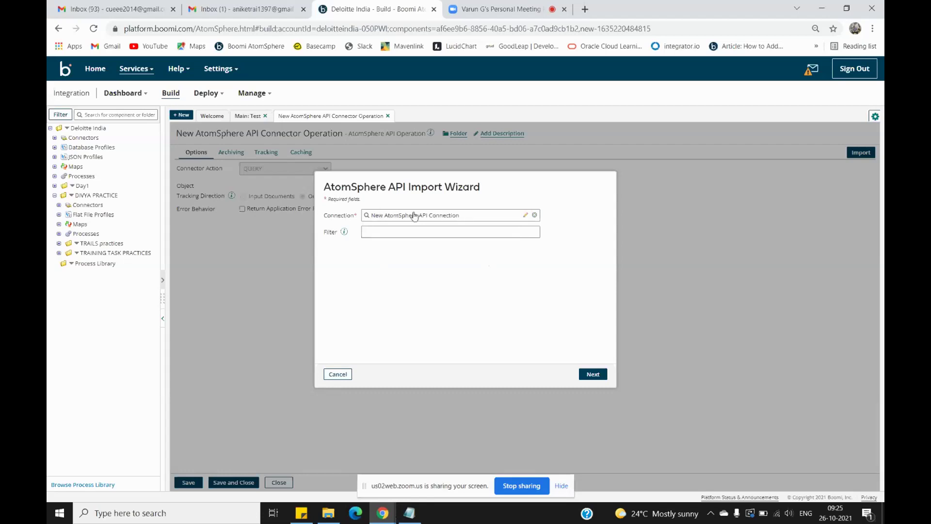
{"action": "left_click", "coordinate": [384, 228]}
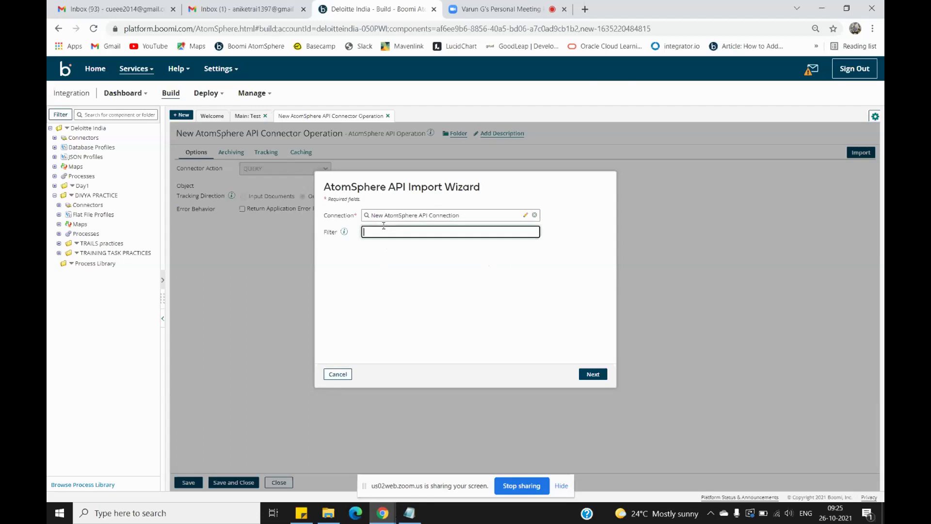
{"action": "type", "text": "Atom"}
{"action": "key", "text": "BackSpace"}
{"action": "key", "text": "BackSpace"}
{"action": "key", "text": "BackSpace"}
{"action": "left_click", "coordinate": [592, 374]}
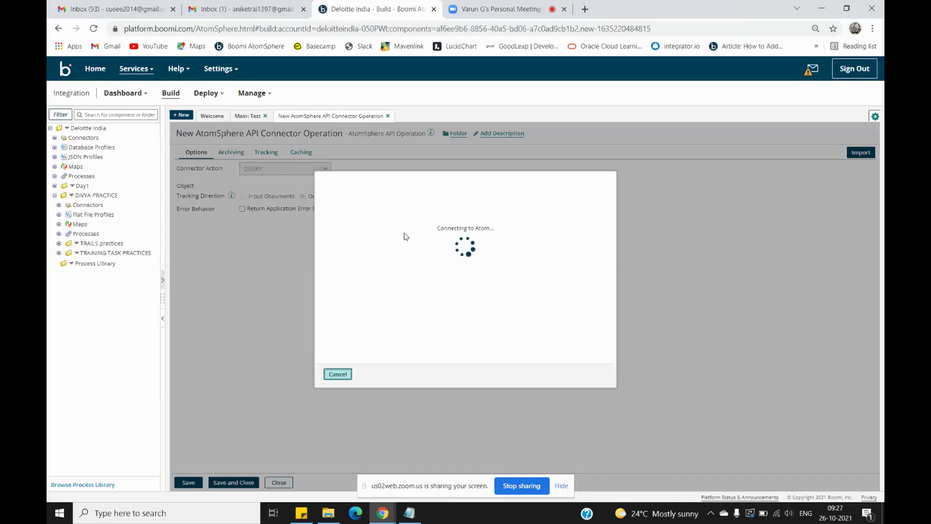
{"action": "left_click", "coordinate": [338, 374]}
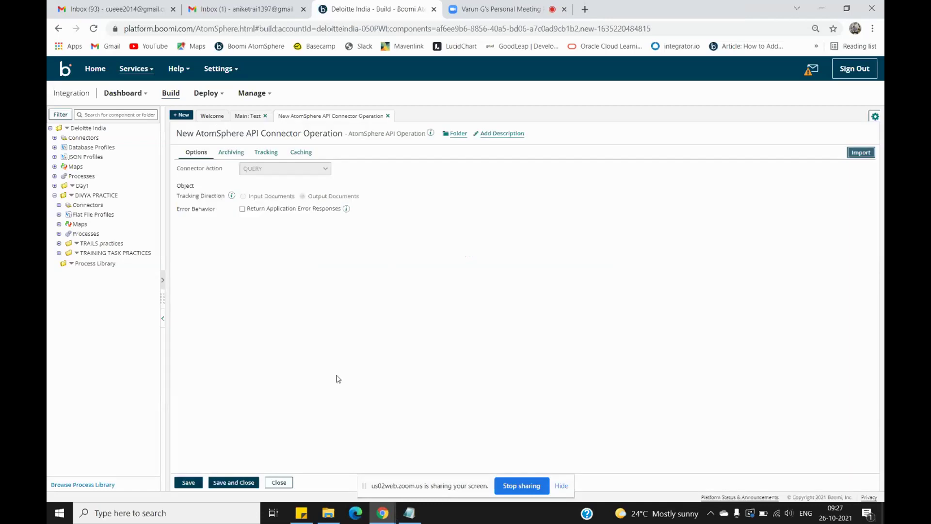
Step: Retry the operation's import with New AtomSphere API Connection and no filter, and cancel the connection attempt
{"action": "left_click", "coordinate": [850, 154]}
{"action": "left_click", "coordinate": [381, 215]}
{"action": "left_click", "coordinate": [371, 254]}
{"action": "left_click", "coordinate": [420, 267]}
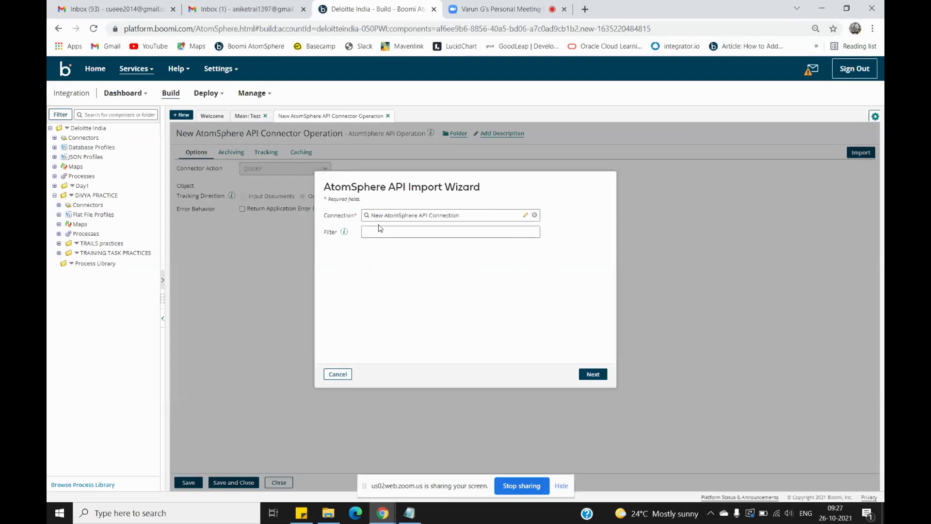
{"action": "left_click", "coordinate": [526, 215]}
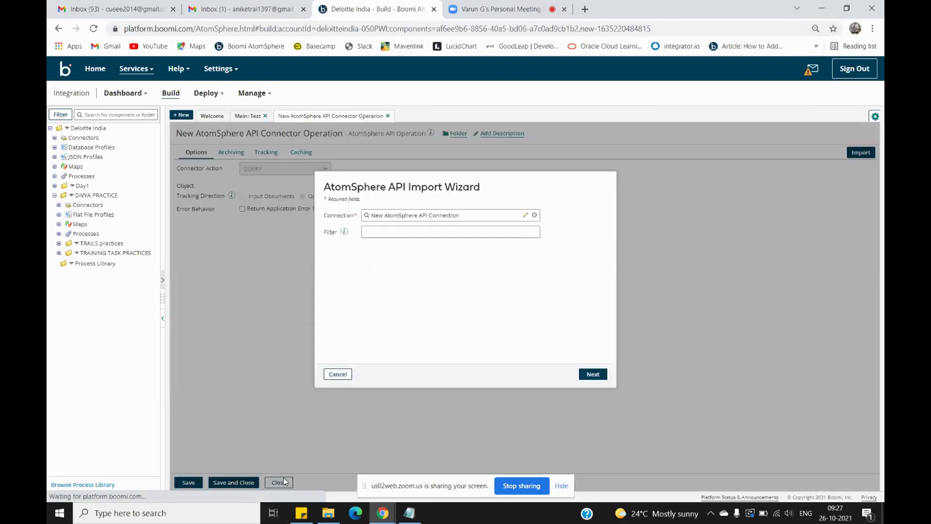
{"action": "left_click", "coordinate": [284, 483]}
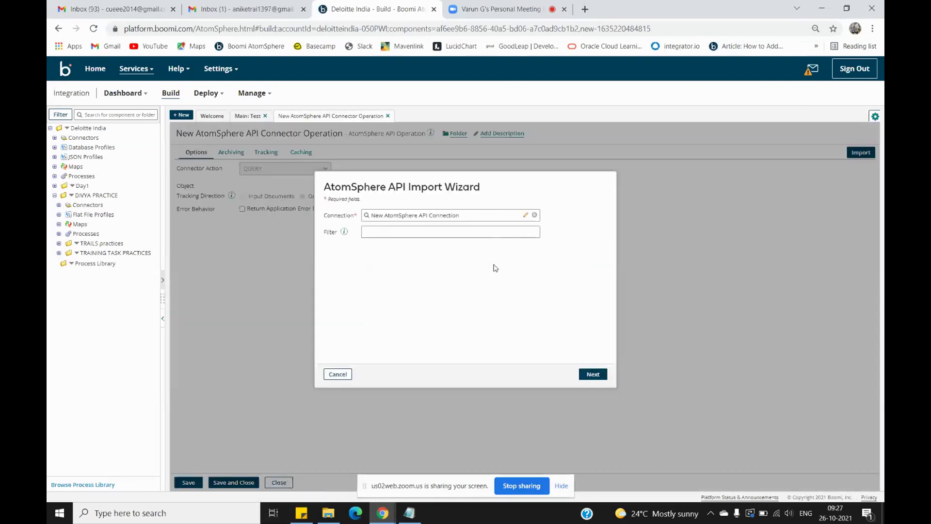
{"action": "left_click", "coordinate": [589, 374]}
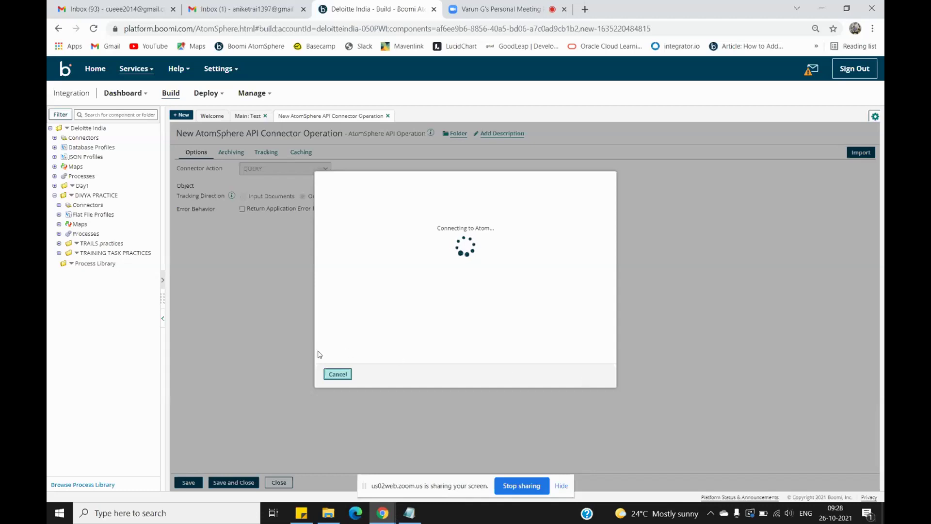
{"action": "left_click", "coordinate": [335, 377]}
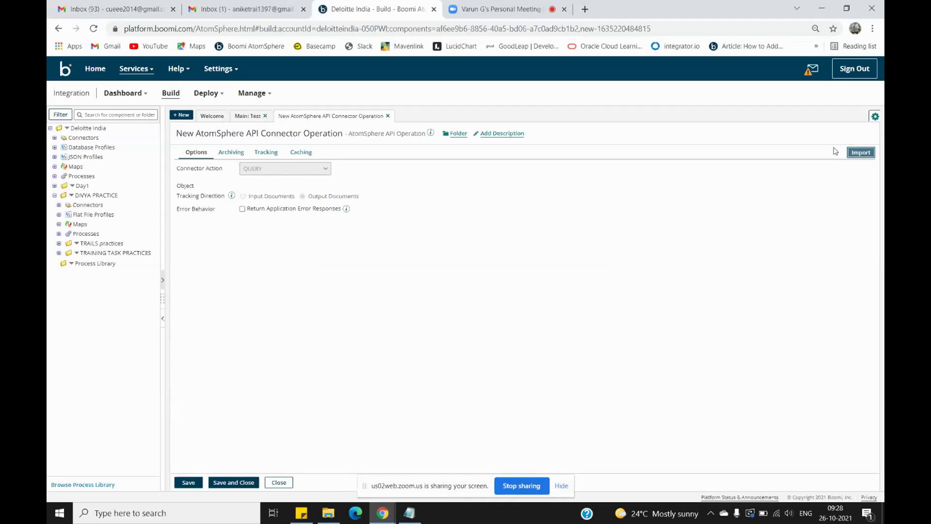
Step: Restart the import with New AtomSphere API Connection and the filter Atom, and choose Atom as the object type
{"action": "left_click", "coordinate": [861, 155]}
{"action": "left_click", "coordinate": [427, 215]}
{"action": "left_click", "coordinate": [414, 255]}
{"action": "left_click", "coordinate": [397, 232]}
{"action": "type", "text": "Atom"}
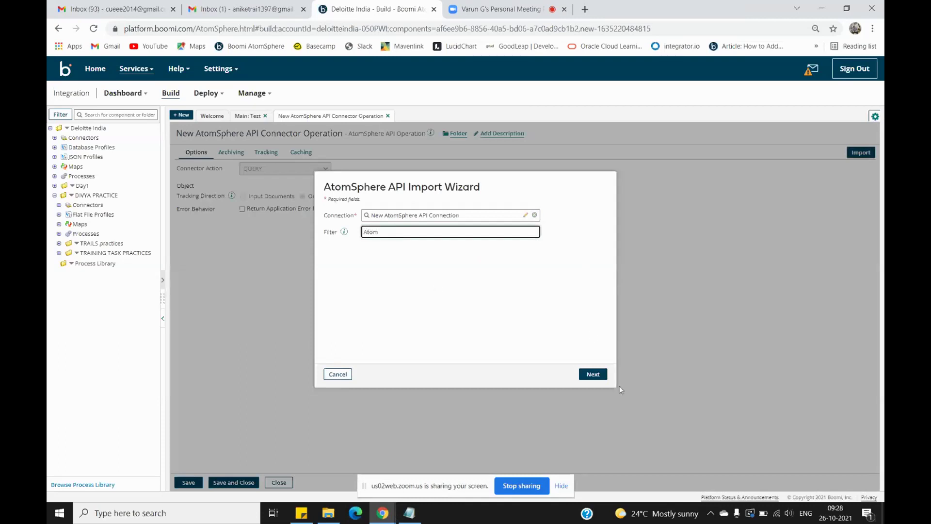
{"action": "left_click", "coordinate": [593, 374]}
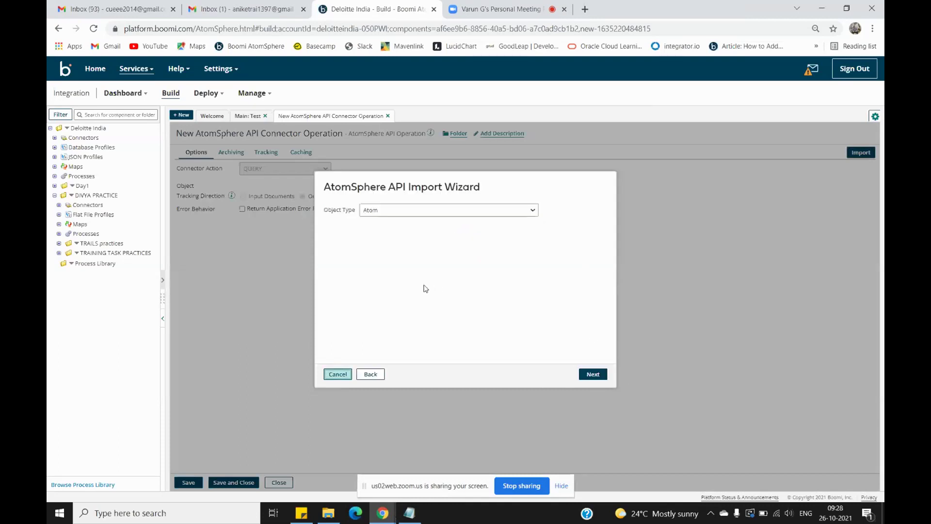
{"action": "left_click", "coordinate": [418, 212]}
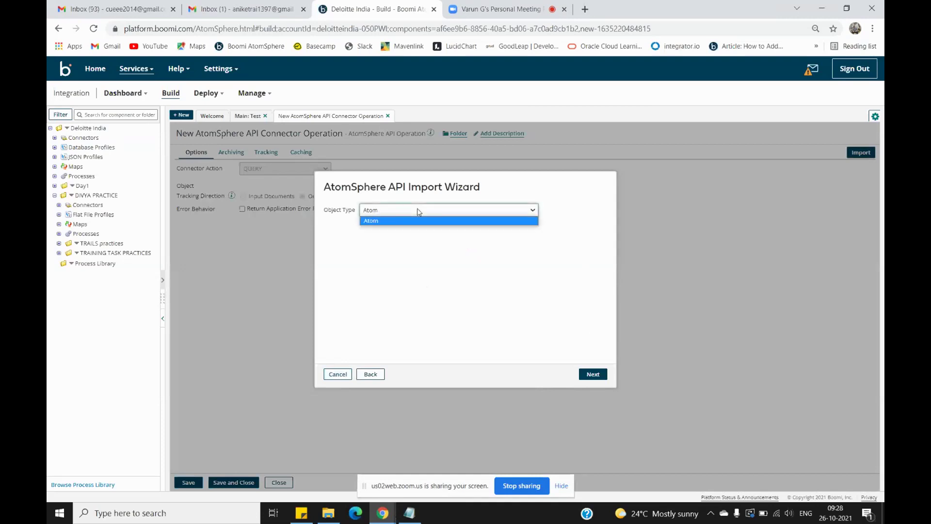
{"action": "left_click", "coordinate": [419, 221]}
Step: Return to the import's connection settings, clear the Atom filter, and reload the object types
{"action": "left_click", "coordinate": [371, 374]}
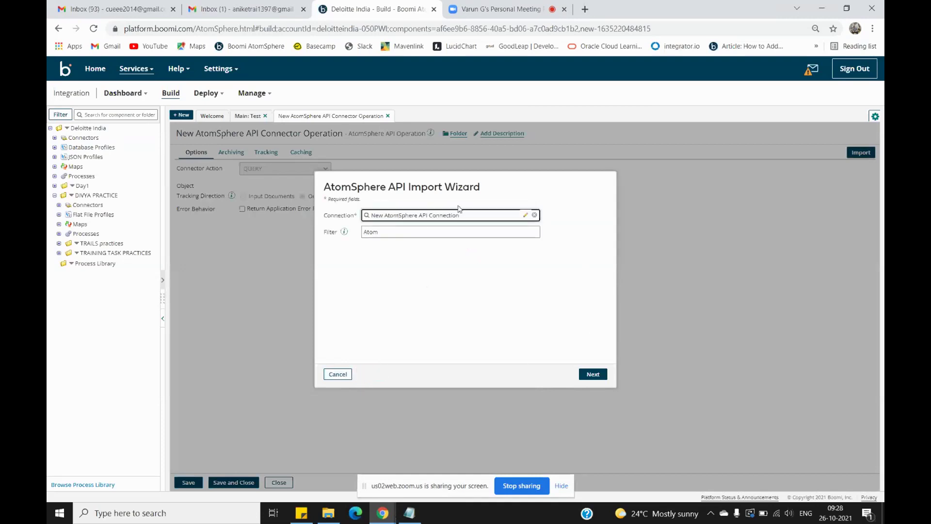
{"action": "double_click", "coordinate": [405, 231]}
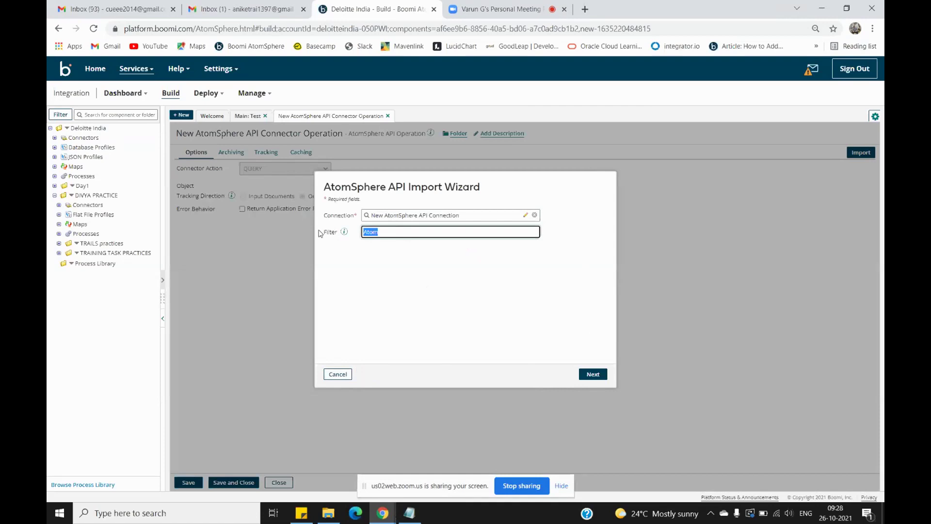
{"action": "key", "text": "BackSpace"}
{"action": "left_click", "coordinate": [593, 374]}
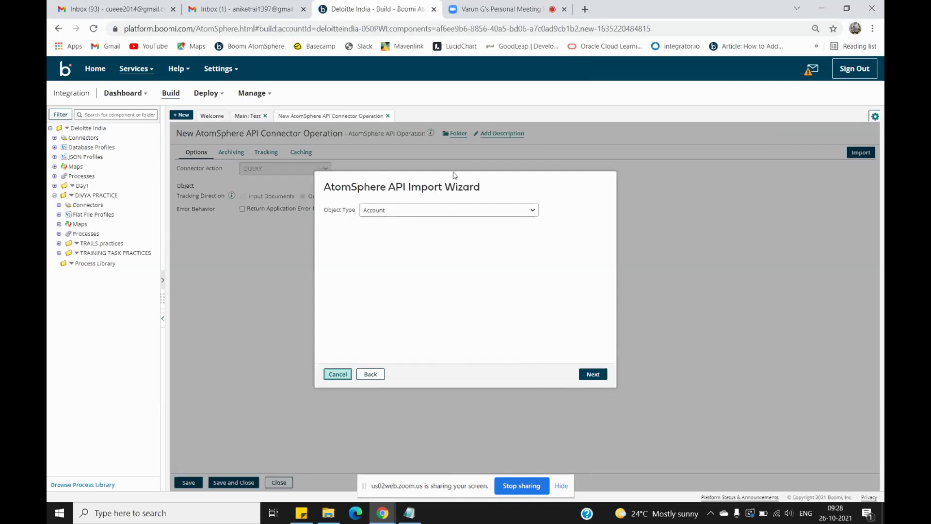
Step: Browse the unfiltered object types, try to import the Atom object, and cancel the connection attempt
{"action": "left_click", "coordinate": [448, 214]}
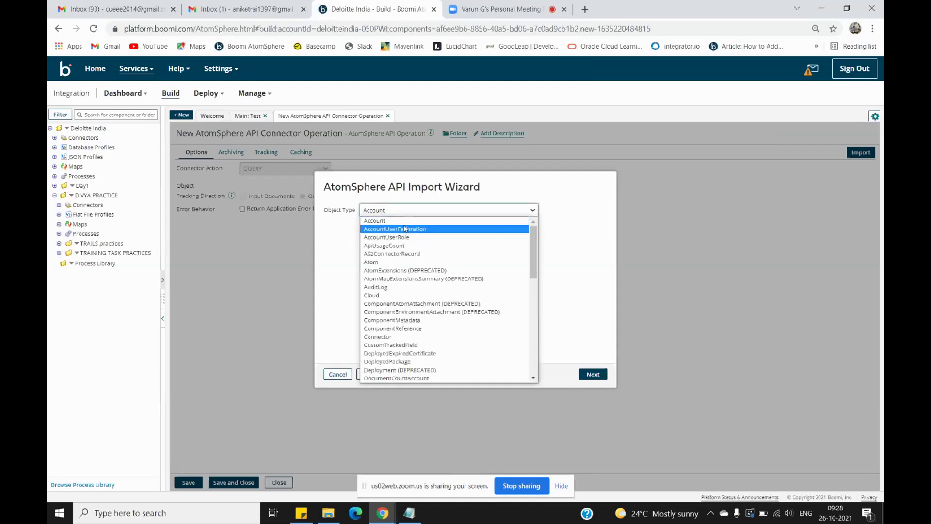
{"action": "scroll", "coordinate": [405, 248], "scroll_direction": "down", "scroll_amount": 6}
{"action": "scroll", "coordinate": [405, 264], "scroll_direction": "down", "scroll_amount": 1}
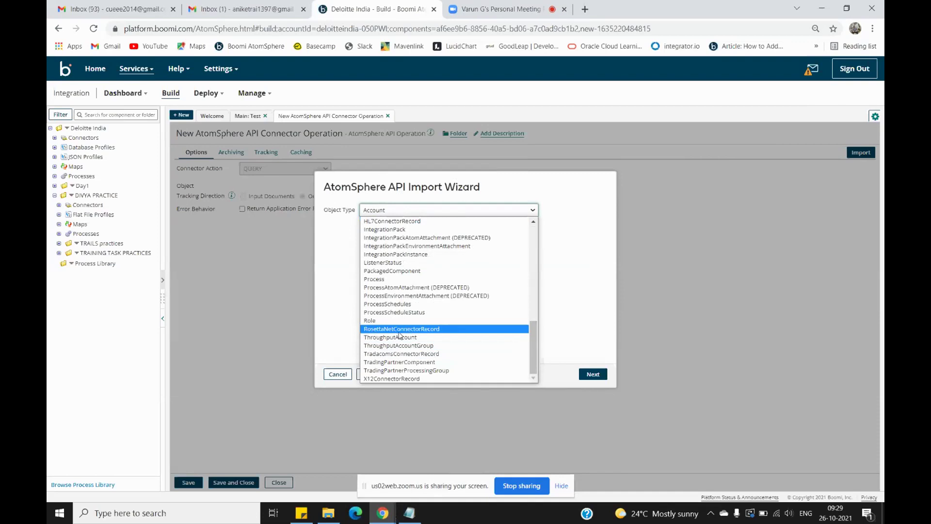
{"action": "scroll", "coordinate": [400, 334], "scroll_direction": "up", "scroll_amount": 8}
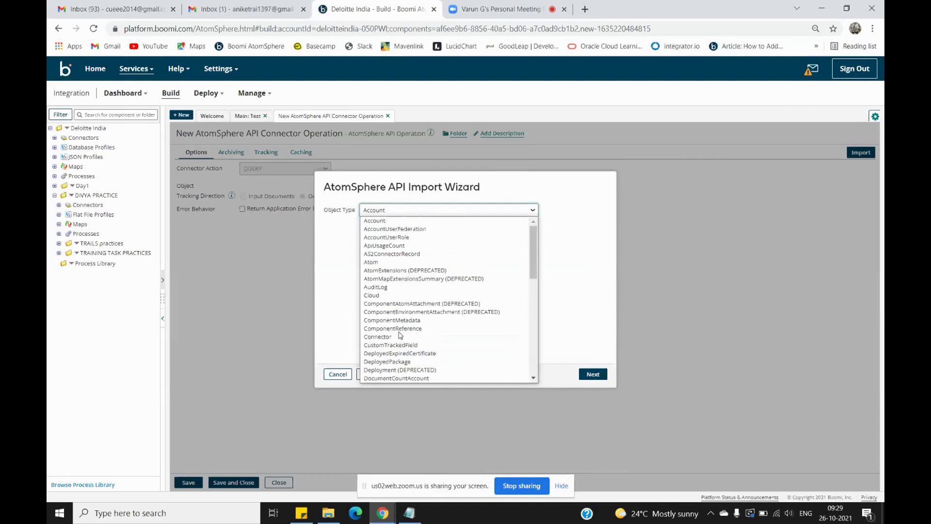
{"action": "left_click", "coordinate": [374, 263]}
{"action": "left_click", "coordinate": [592, 374]}
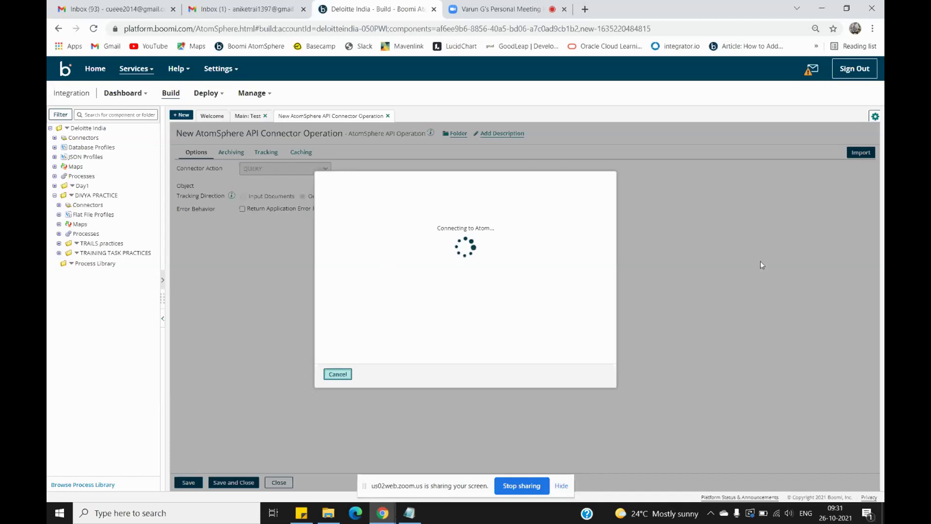
{"action": "left_click", "coordinate": [344, 375]}
Step: Retry the import through New AtomSphere API Connection with no filter and Atom as the object type, and cancel the connection attempt
{"action": "left_click", "coordinate": [860, 153]}
{"action": "left_click", "coordinate": [374, 216]}
{"action": "left_click", "coordinate": [426, 310]}
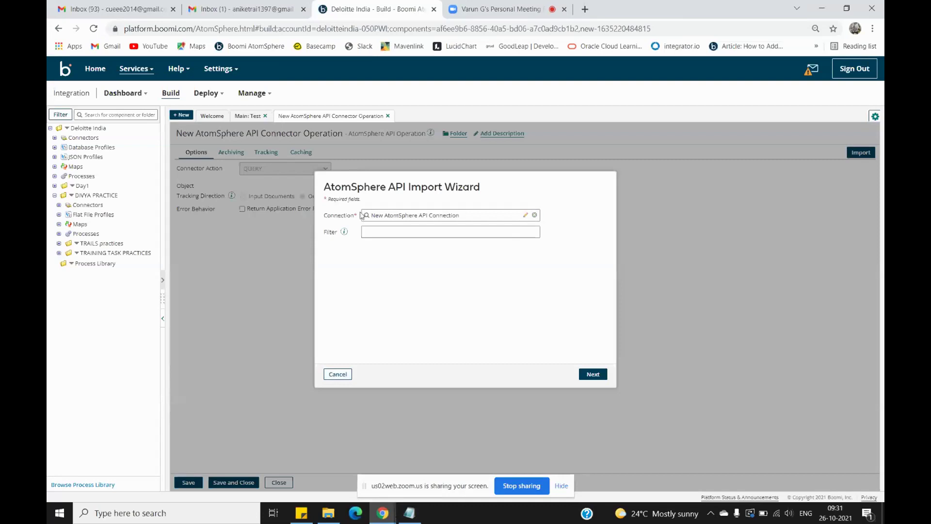
{"action": "left_click", "coordinate": [593, 374]}
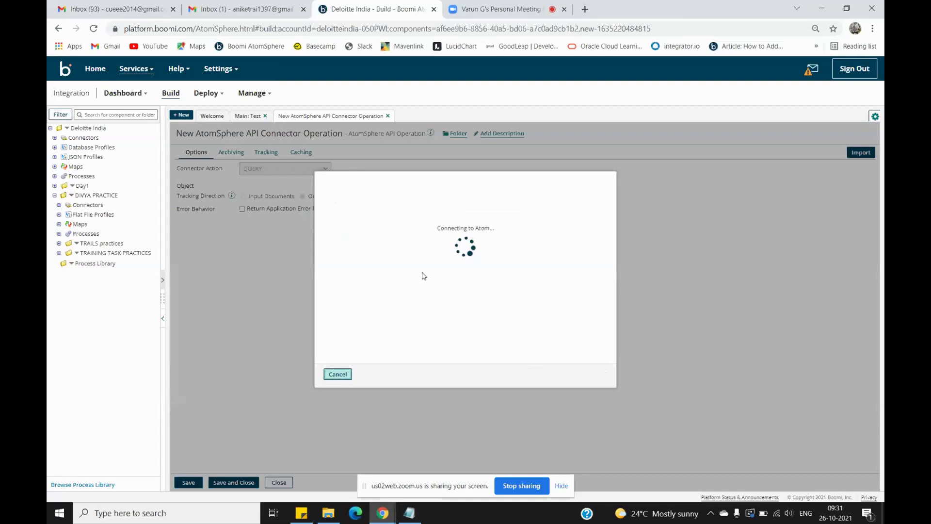
{"action": "left_click", "coordinate": [427, 210]}
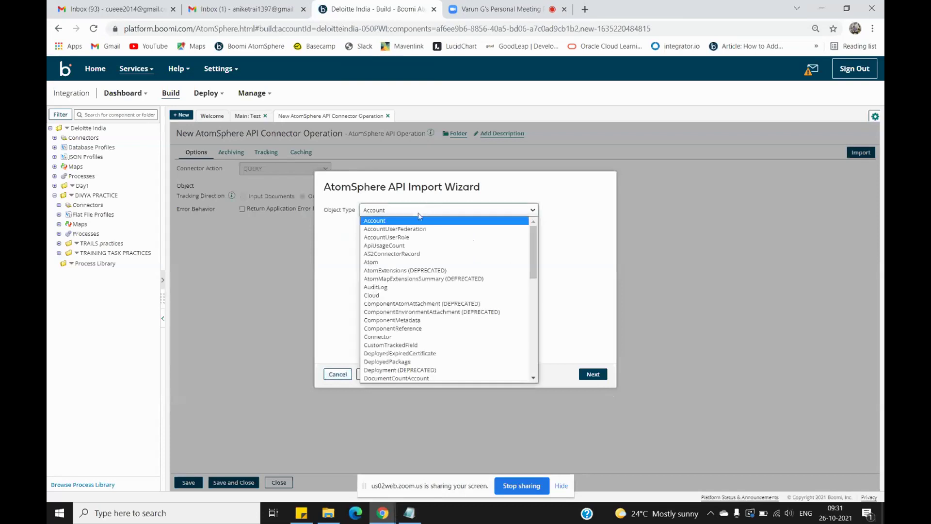
{"action": "left_click", "coordinate": [397, 266]}
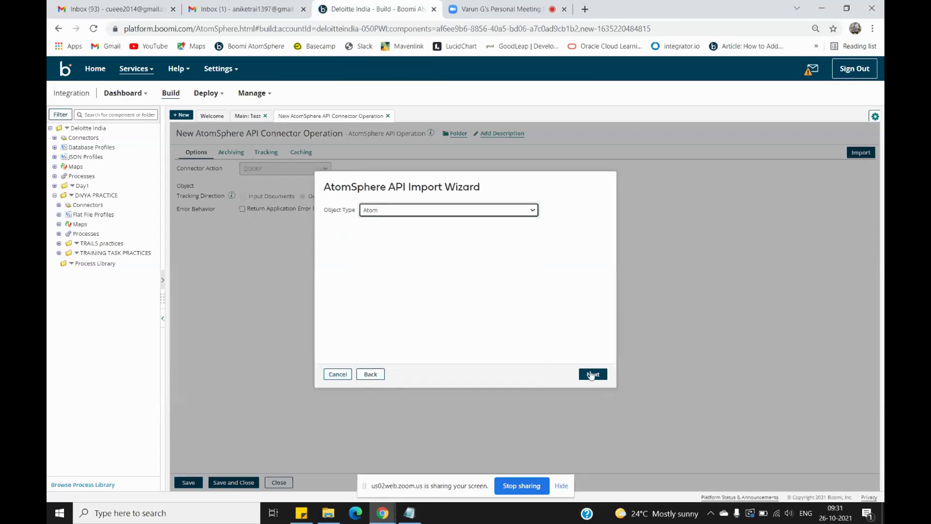
{"action": "left_click", "coordinate": [593, 374]}
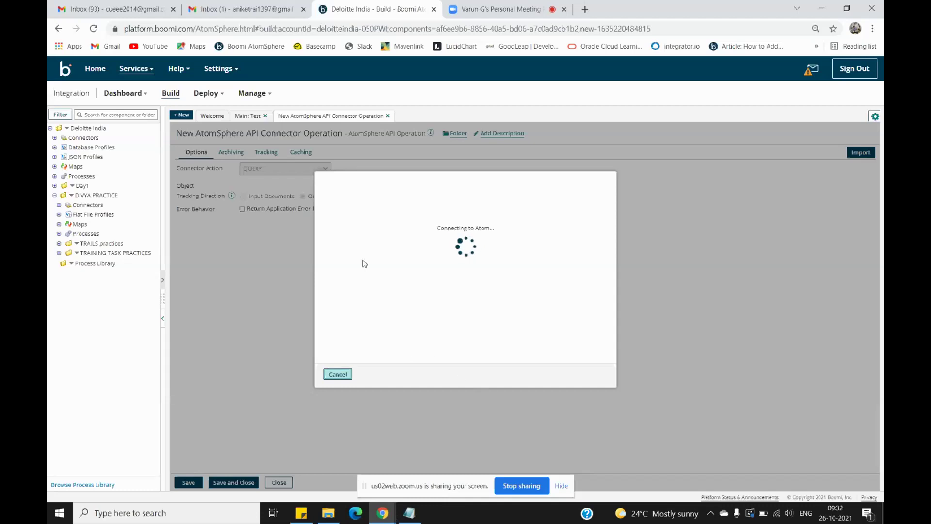
{"action": "left_click", "coordinate": [338, 374]}
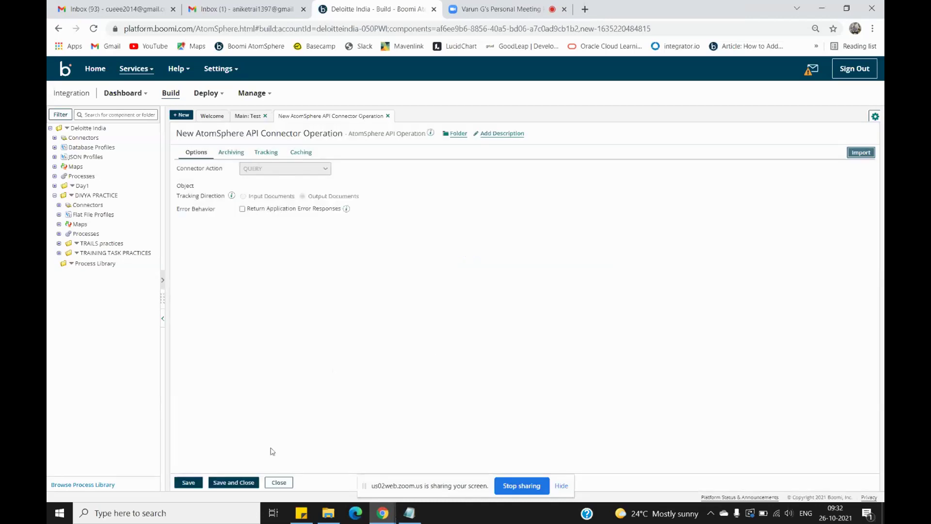
Step: Discard the unsaved operation and assign the existing New AtomSphere API Connector Operation to the Connector shape
{"action": "left_click", "coordinate": [279, 482]}
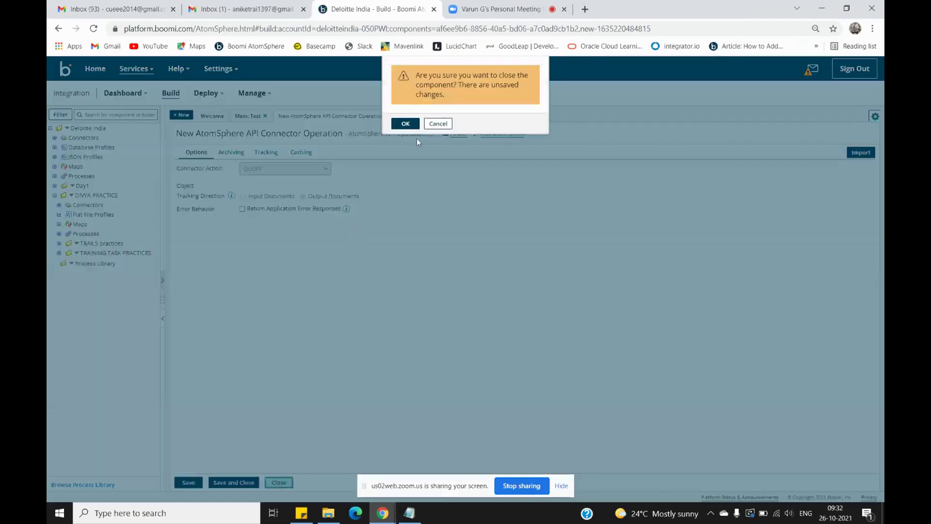
{"action": "left_click", "coordinate": [406, 123]}
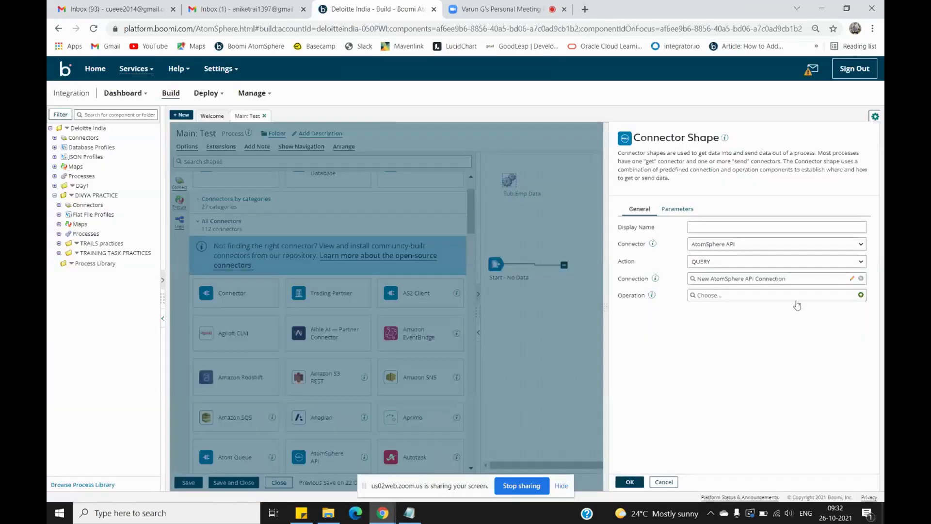
{"action": "left_click", "coordinate": [710, 296]}
{"action": "left_click", "coordinate": [697, 333]}
{"action": "left_click", "coordinate": [750, 344]}
Step: Examine the existing operation's Object setting and the data elements of its AtomSphere API Atom QUERY Response profile, and close both components
{"action": "left_click", "coordinate": [852, 294]}
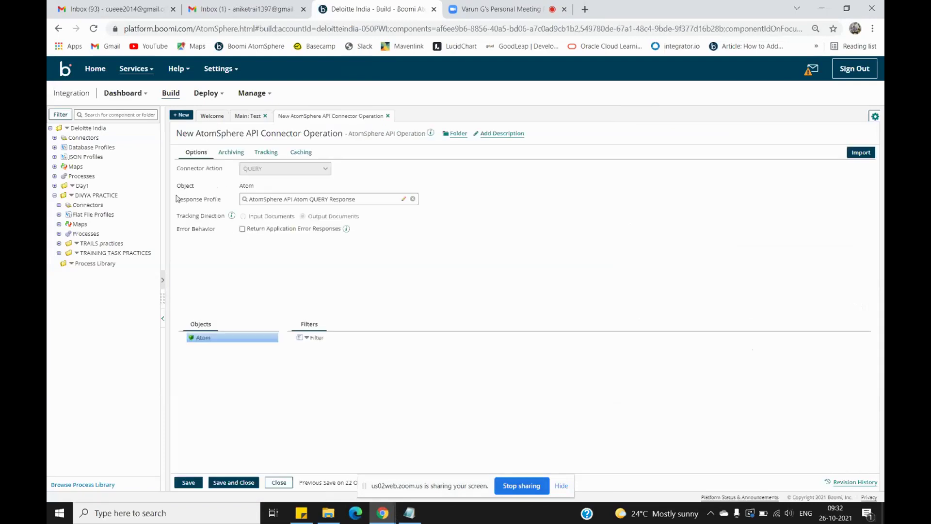
{"action": "left_click_drag", "start_coordinate": [239, 188], "coordinate": [265, 186]}
{"action": "left_click_drag", "start_coordinate": [177, 200], "coordinate": [222, 207]}
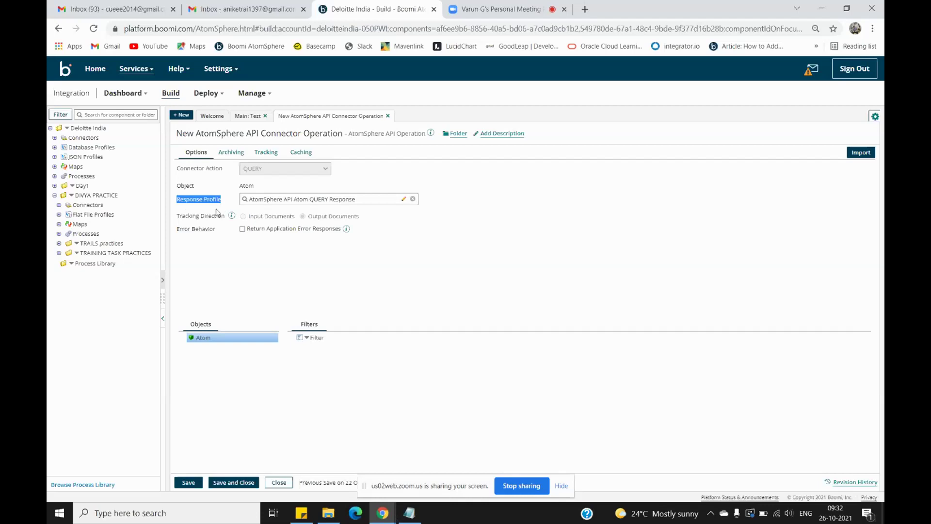
{"action": "left_click", "coordinate": [216, 212]}
{"action": "left_click", "coordinate": [405, 198]}
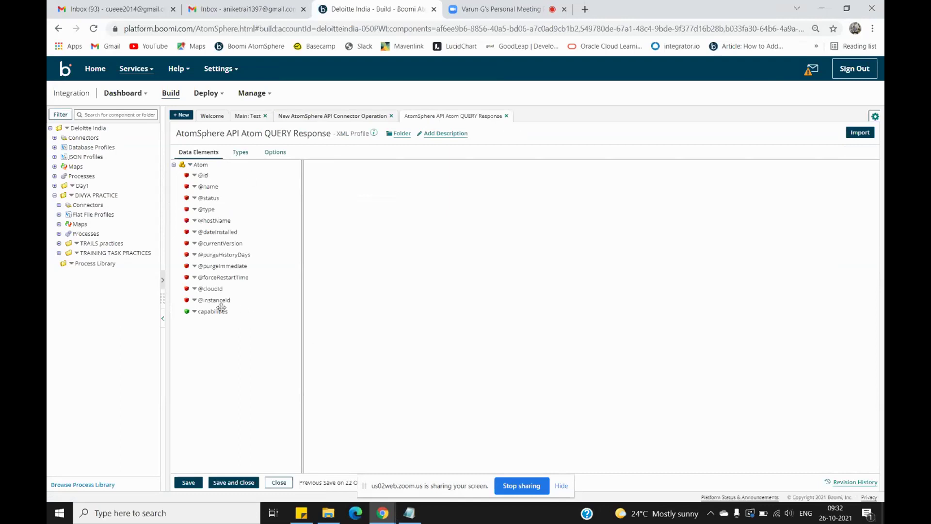
{"action": "left_click", "coordinate": [246, 487]}
{"action": "left_click", "coordinate": [247, 488]}
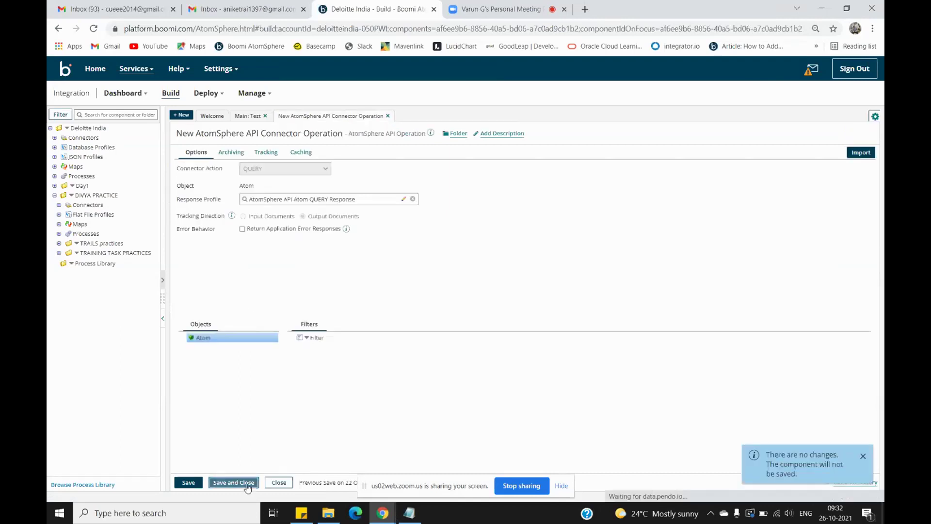
Step: Apply the Connector shape's settings and attach the AtomSphere API shape to the Start shape's path
{"action": "left_click", "coordinate": [633, 484]}
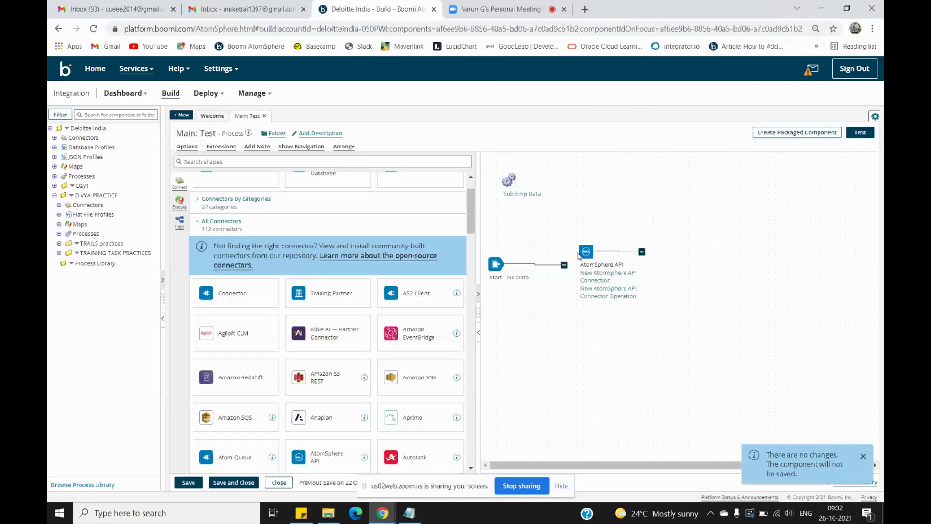
{"action": "left_click_drag", "start_coordinate": [579, 255], "coordinate": [559, 267]}
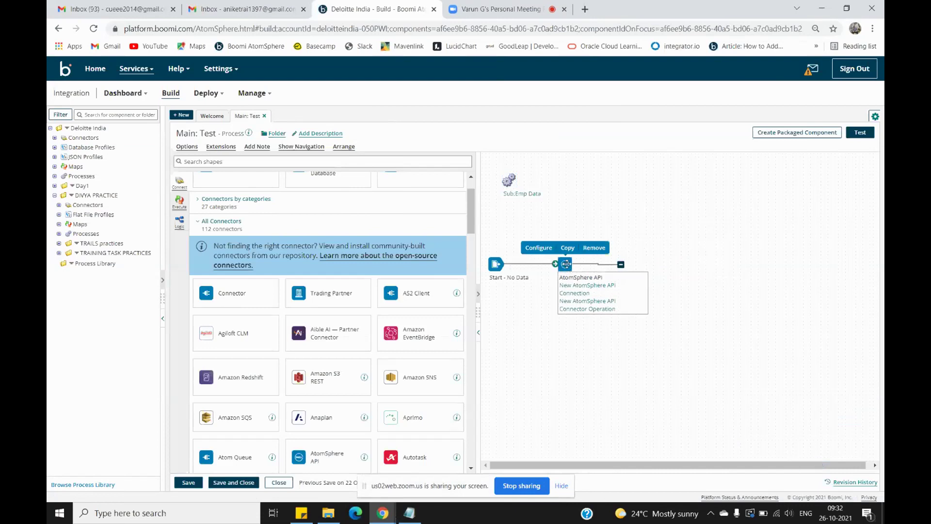
Step: Save the Main: Test process and run it in test mode on the local Atom
{"action": "left_click", "coordinate": [858, 139]}
{"action": "left_click", "coordinate": [468, 302]}
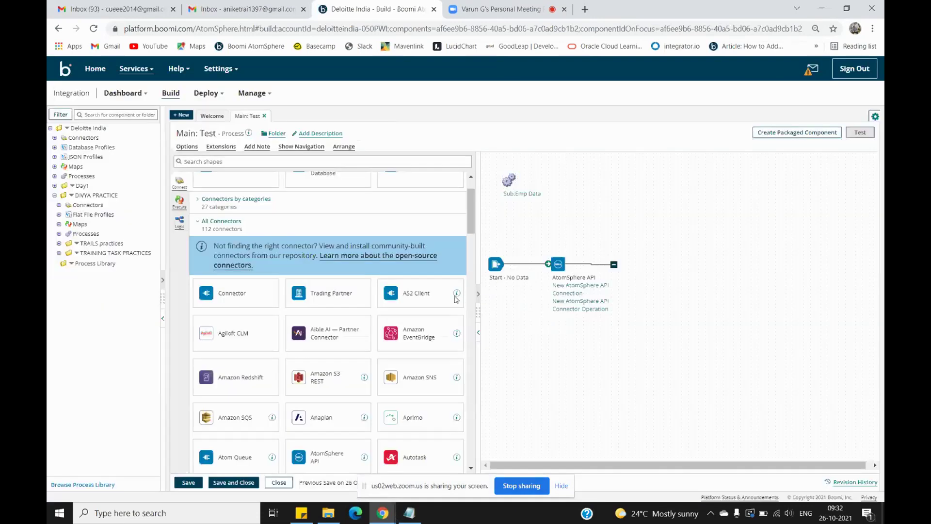
{"action": "left_click", "coordinate": [306, 180]}
{"action": "left_click", "coordinate": [310, 214]}
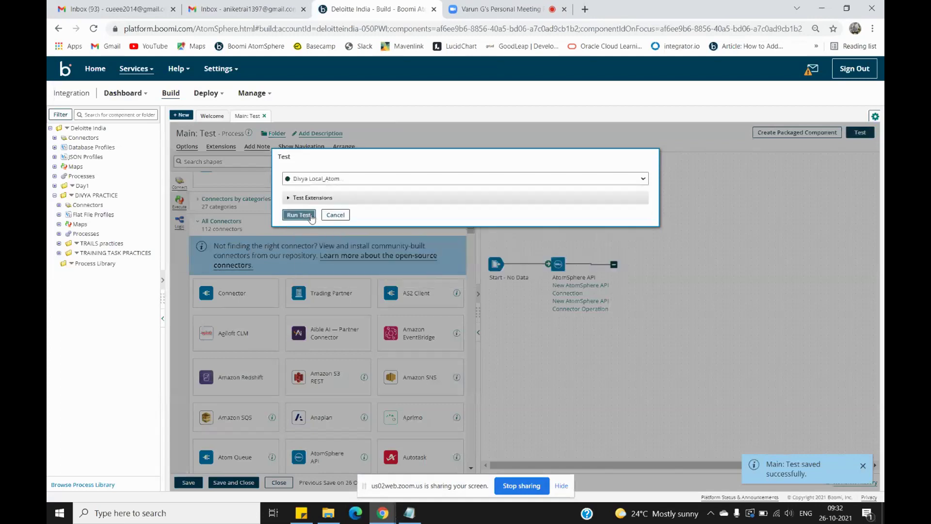
Step: Run the Main: Test process on the selected local atom and display the AtomSphere API shape's connection data in an enlarged results area
{"action": "left_click", "coordinate": [300, 214]}
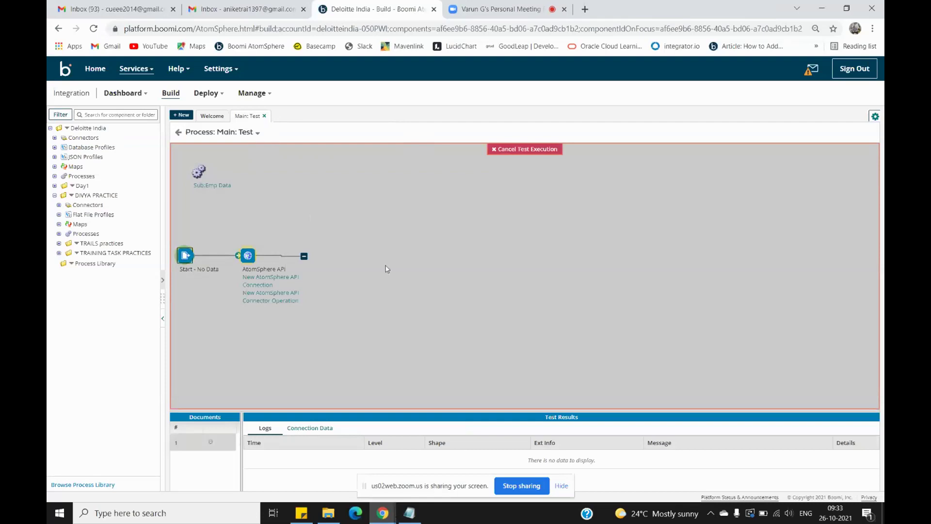
{"action": "left_click", "coordinate": [560, 486]}
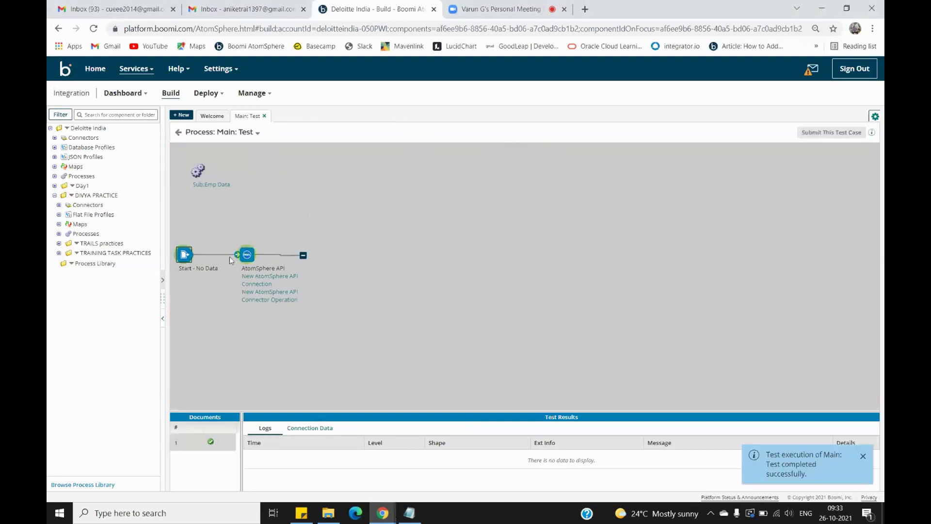
{"action": "left_click", "coordinate": [251, 253]}
{"action": "left_click", "coordinate": [369, 427]}
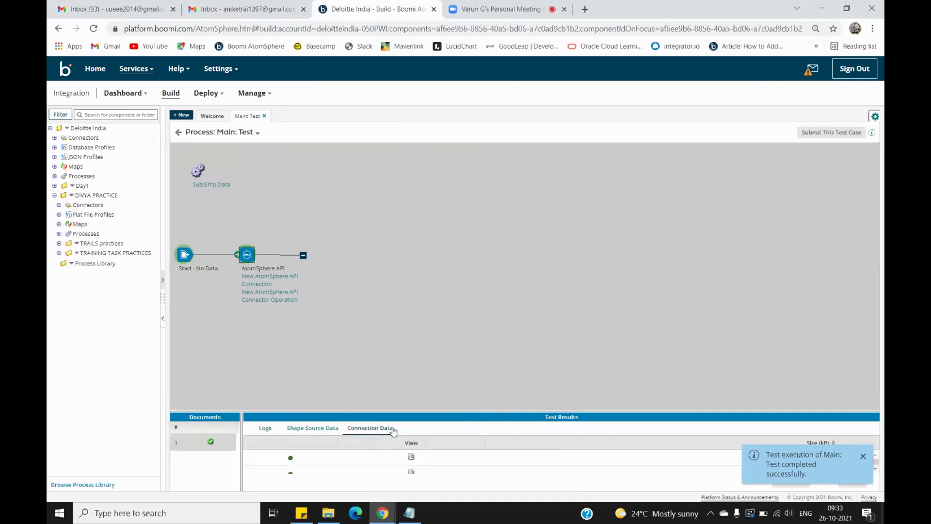
{"action": "left_click_drag", "start_coordinate": [491, 416], "coordinate": [459, 255]}
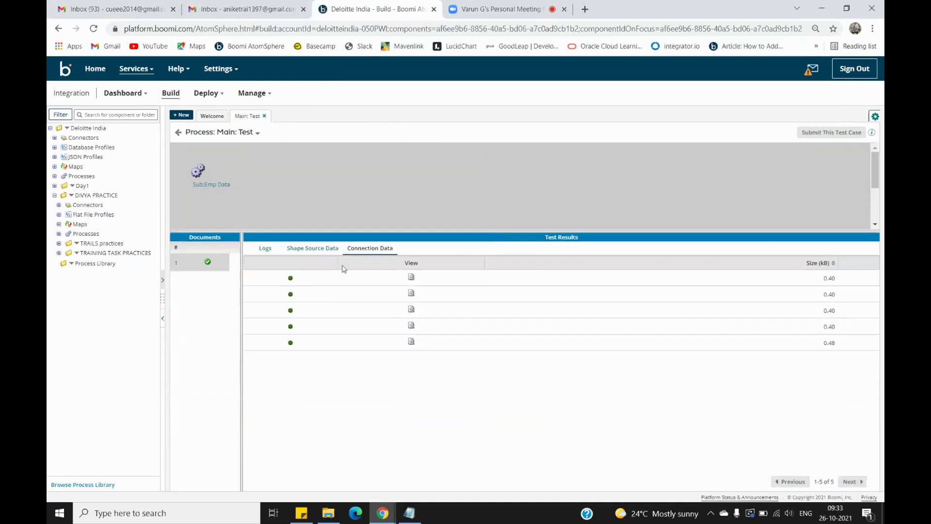
Step: View the first returned document and locate the atom's name attribute in it
{"action": "left_click", "coordinate": [411, 277]}
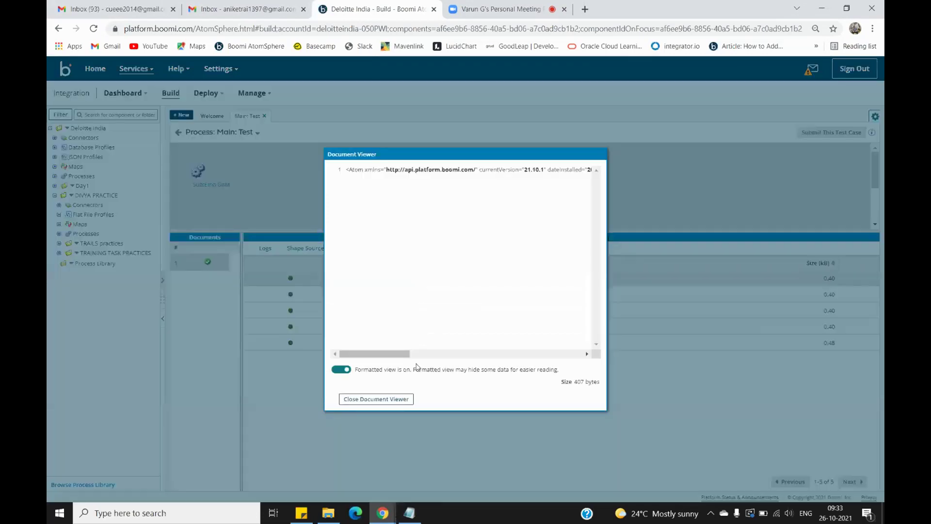
{"action": "left_click_drag", "start_coordinate": [390, 354], "coordinate": [563, 357]}
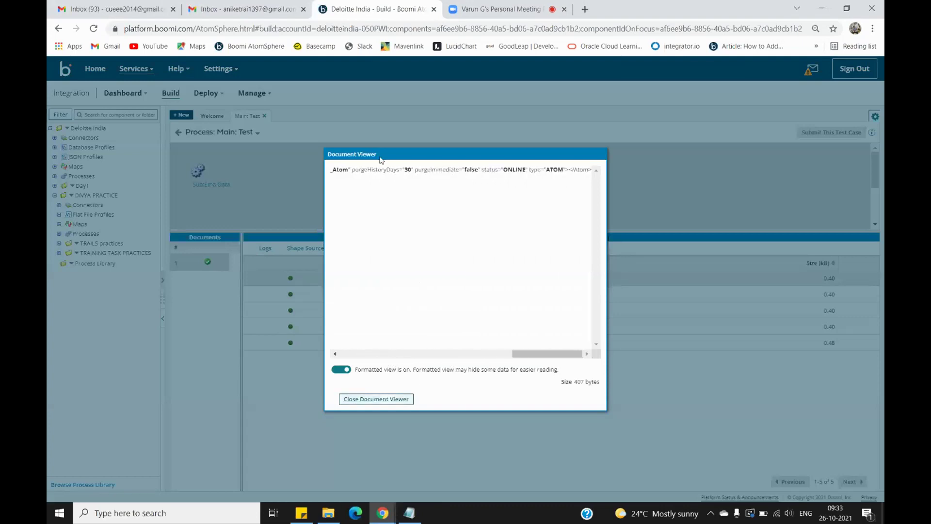
{"action": "left_click_drag", "start_coordinate": [544, 354], "coordinate": [517, 354]}
{"action": "left_click_drag", "start_coordinate": [471, 170], "coordinate": [522, 173]}
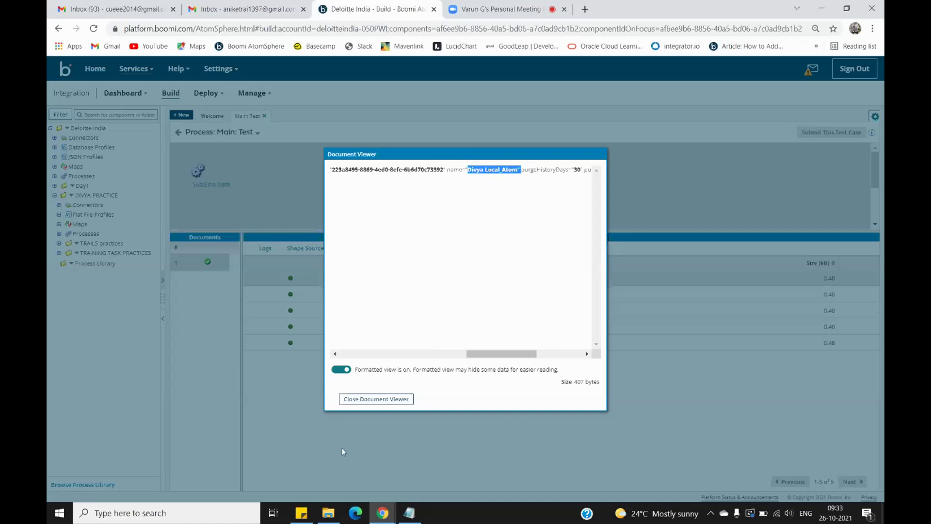
{"action": "left_click", "coordinate": [376, 399]}
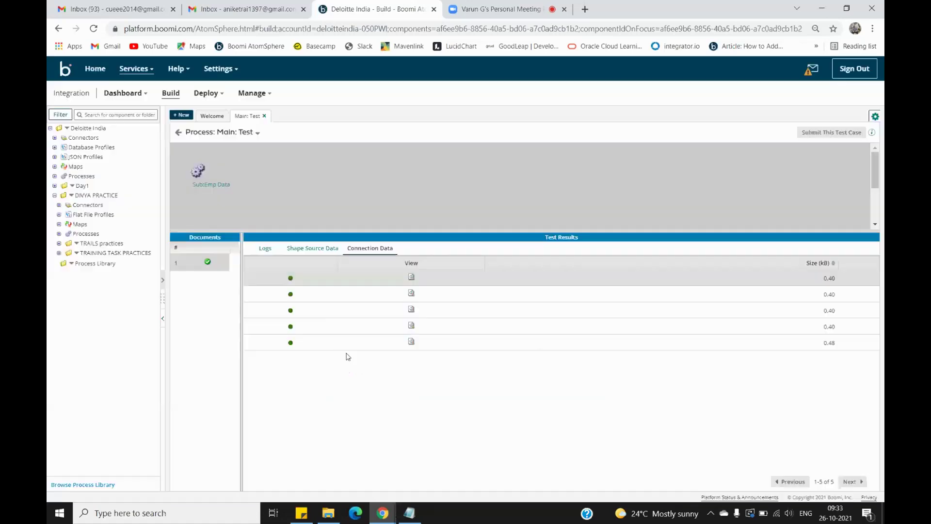
Step: View the second returned document and locate its atom name attribute
{"action": "left_click", "coordinate": [411, 295]}
{"action": "left_click_drag", "start_coordinate": [400, 353], "coordinate": [518, 358]}
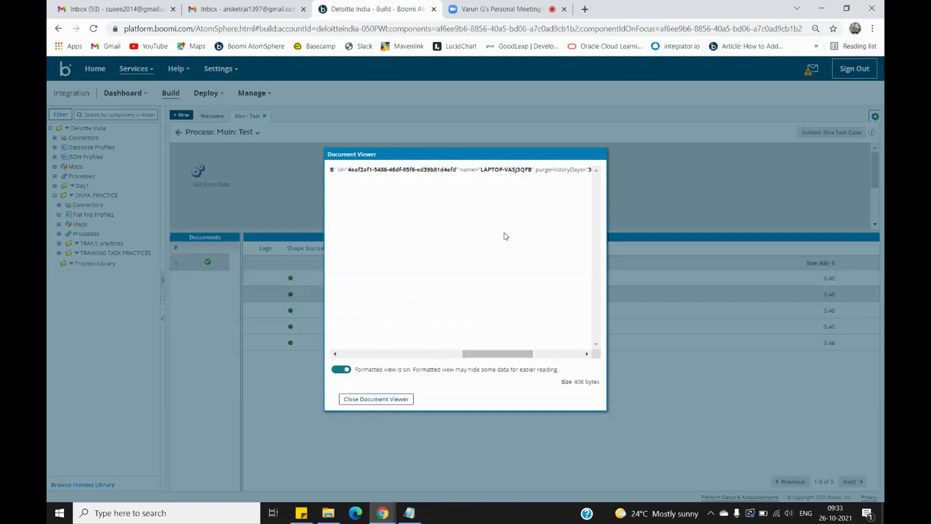
{"action": "left_click_drag", "start_coordinate": [481, 169], "coordinate": [535, 170]}
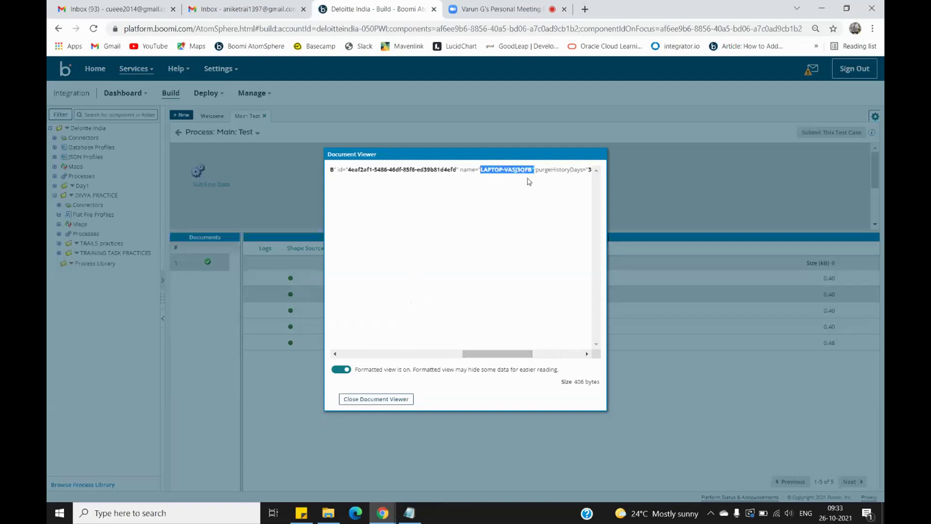
{"action": "left_click", "coordinate": [402, 400]}
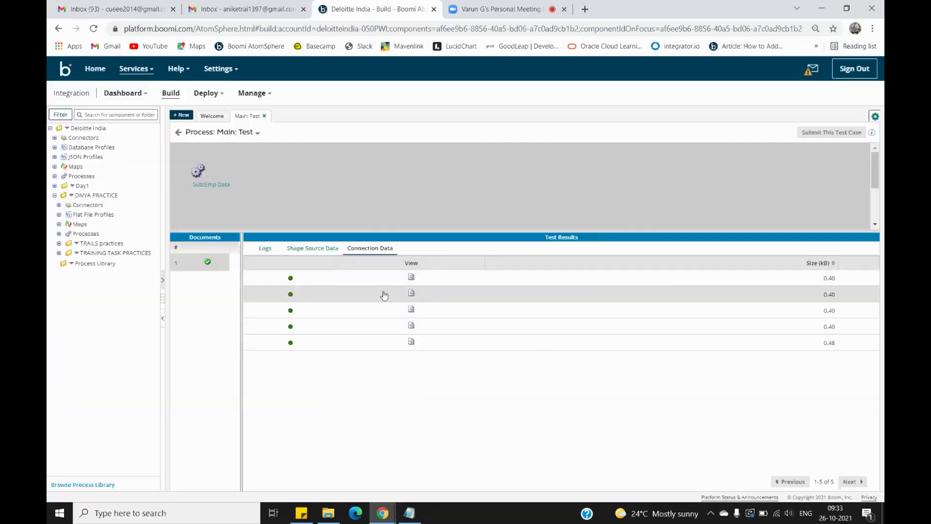
Step: View the third returned document and locate its hostName and name attributes
{"action": "left_click", "coordinate": [411, 311]}
{"action": "left_click_drag", "start_coordinate": [398, 353], "coordinate": [476, 362]}
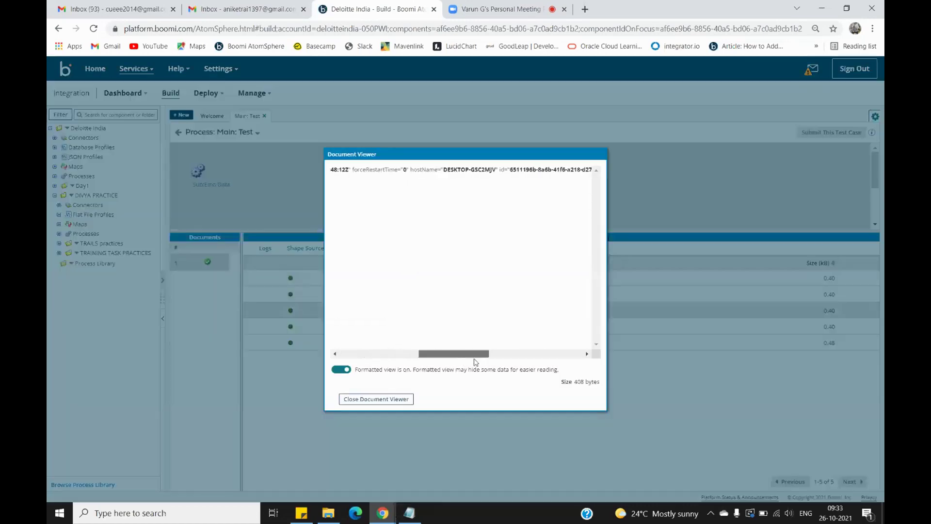
{"action": "left_click_drag", "start_coordinate": [447, 168], "coordinate": [482, 170]}
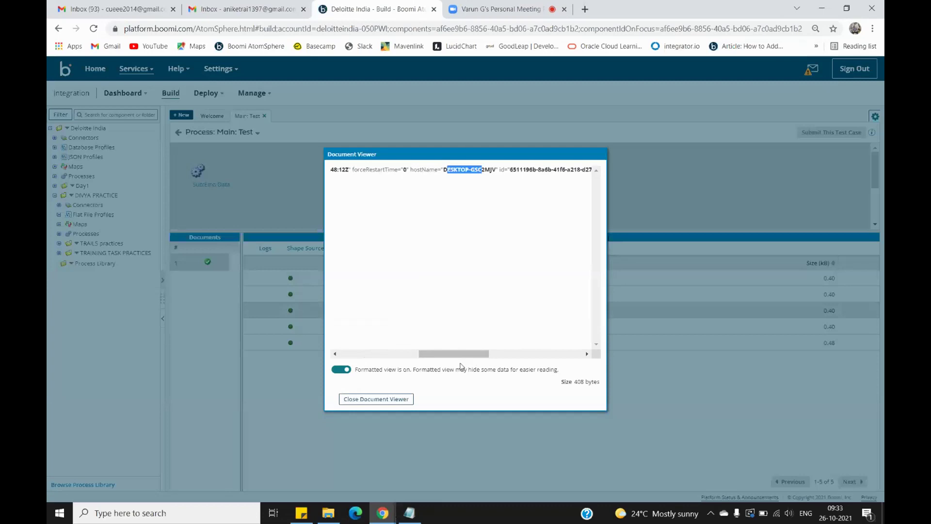
{"action": "left_click_drag", "start_coordinate": [454, 359], "coordinate": [502, 360]}
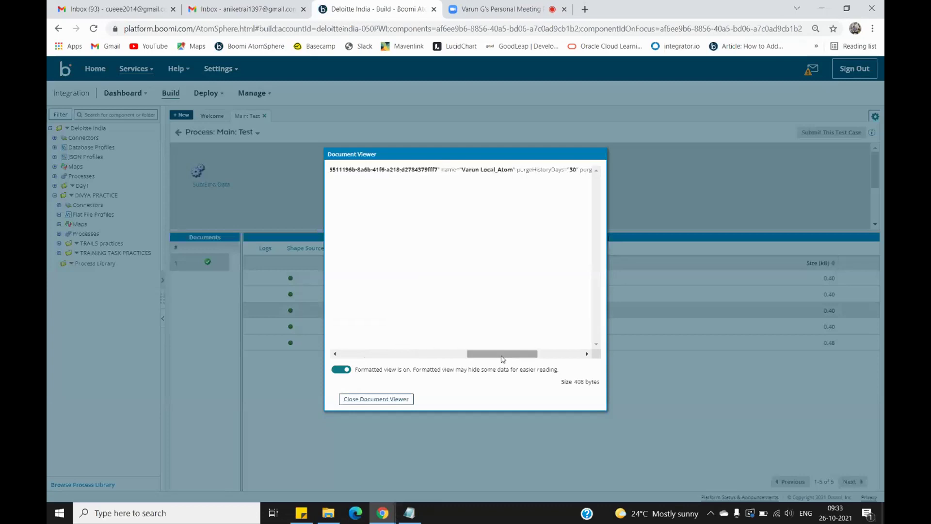
{"action": "left_click_drag", "start_coordinate": [479, 170], "coordinate": [513, 177]}
{"action": "left_click", "coordinate": [379, 404]}
Step: Leave the test results and compare with the atoms listed in Atom Management, returning to the process in Build
{"action": "left_click", "coordinate": [178, 132]}
{"action": "left_click", "coordinate": [258, 95]}
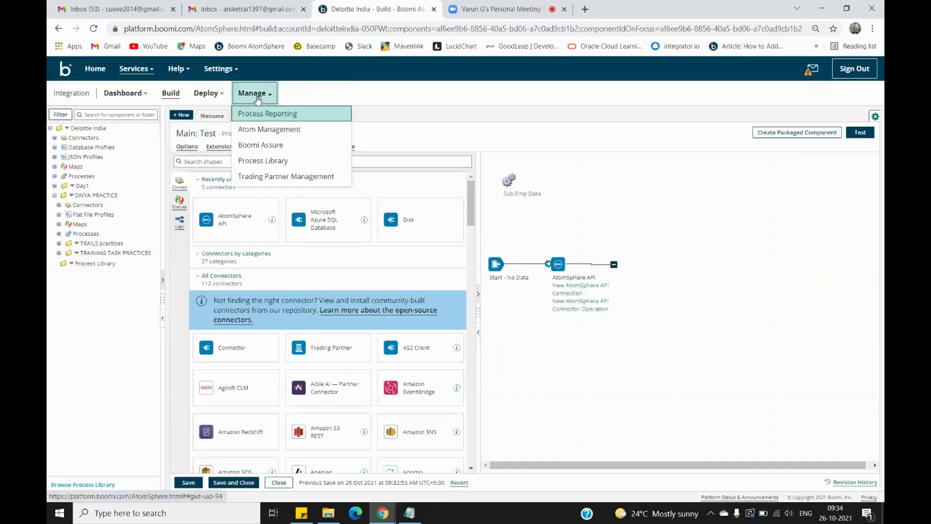
{"action": "left_click", "coordinate": [264, 129]}
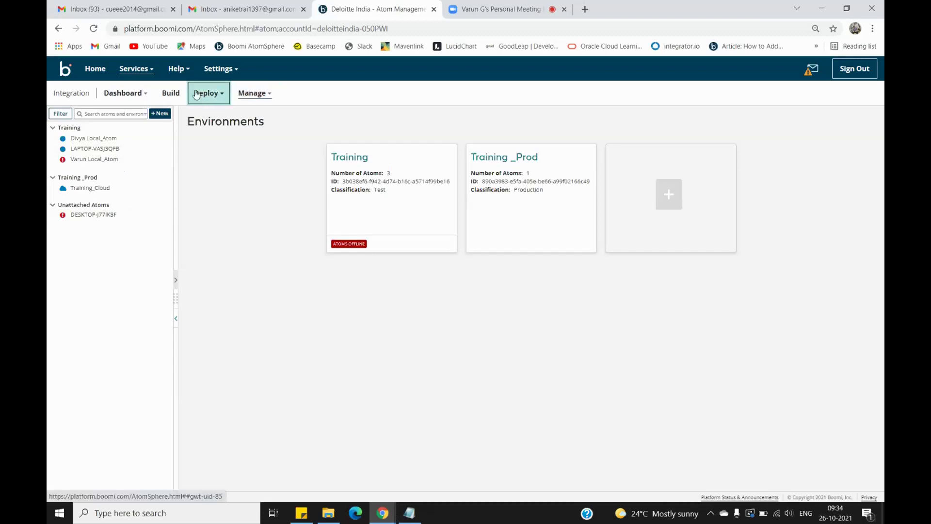
{"action": "left_click", "coordinate": [171, 93]}
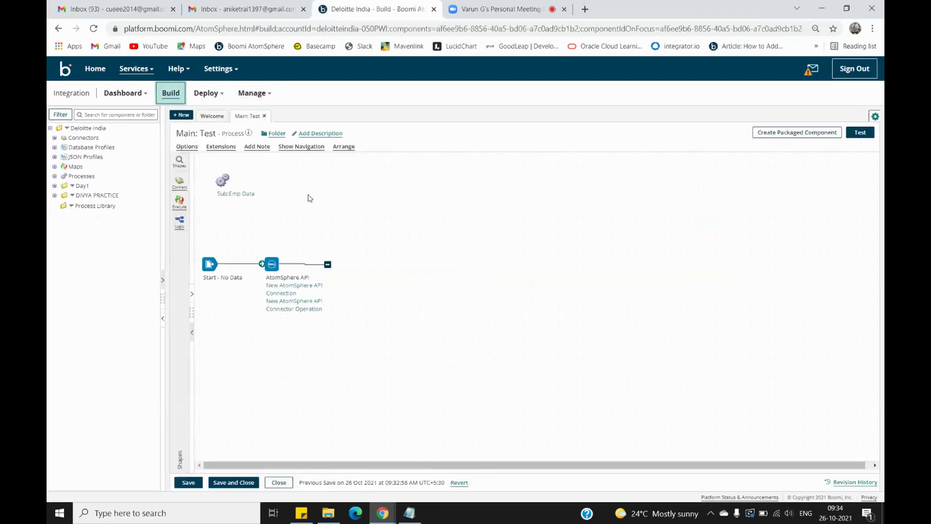
Step: Search the connector shapes for "netsuite" and add a NetSuite connector to the process canvas with the QUERY action
{"action": "mouse_move", "coordinate": [304, 306]}
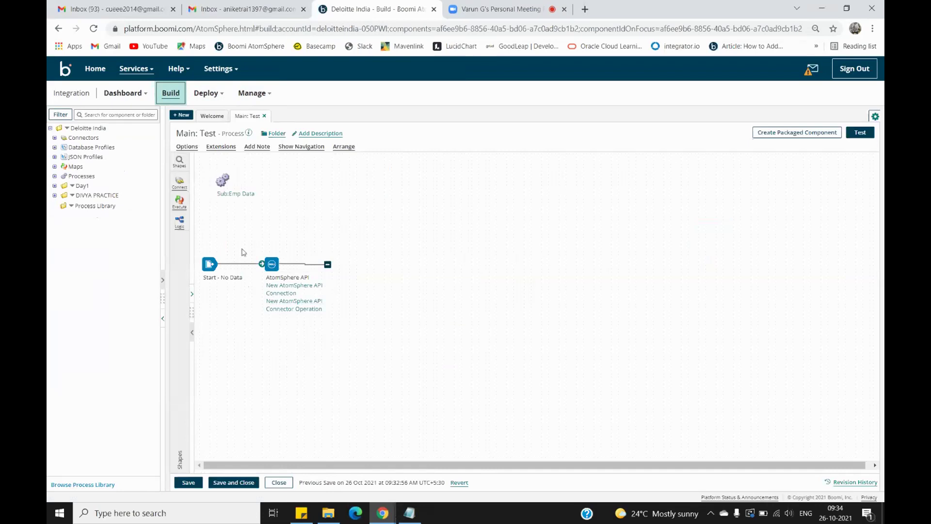
{"action": "mouse_move", "coordinate": [346, 290]}
{"action": "mouse_move", "coordinate": [282, 294]}
{"action": "left_click", "coordinate": [179, 183]}
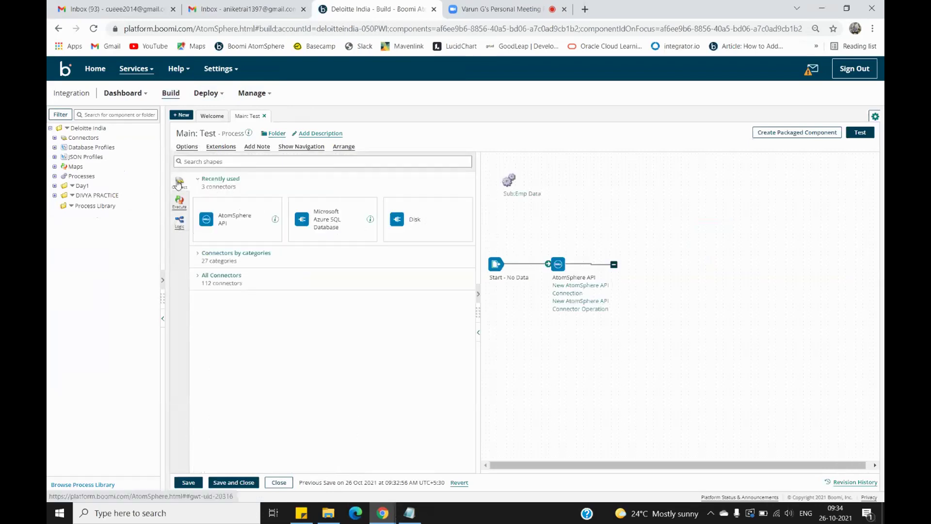
{"action": "left_click", "coordinate": [284, 161]}
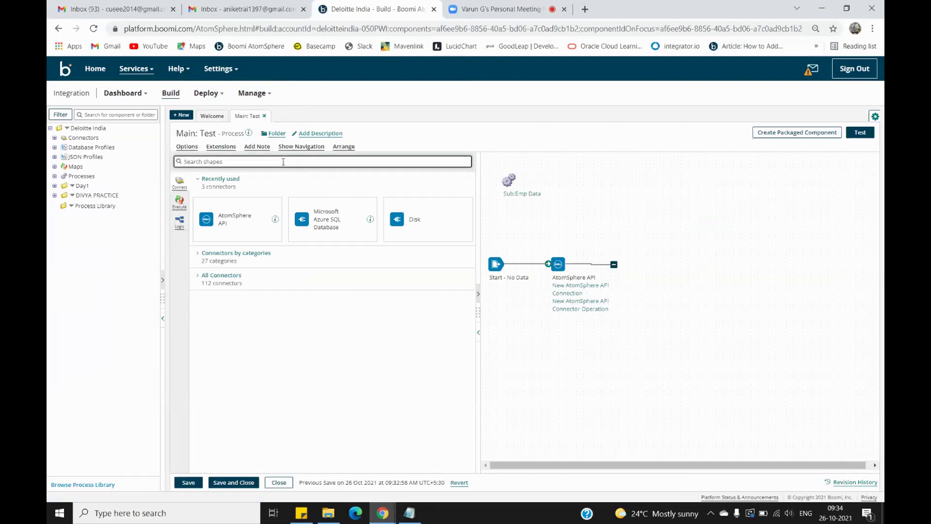
{"action": "type", "text": "netsuite"}
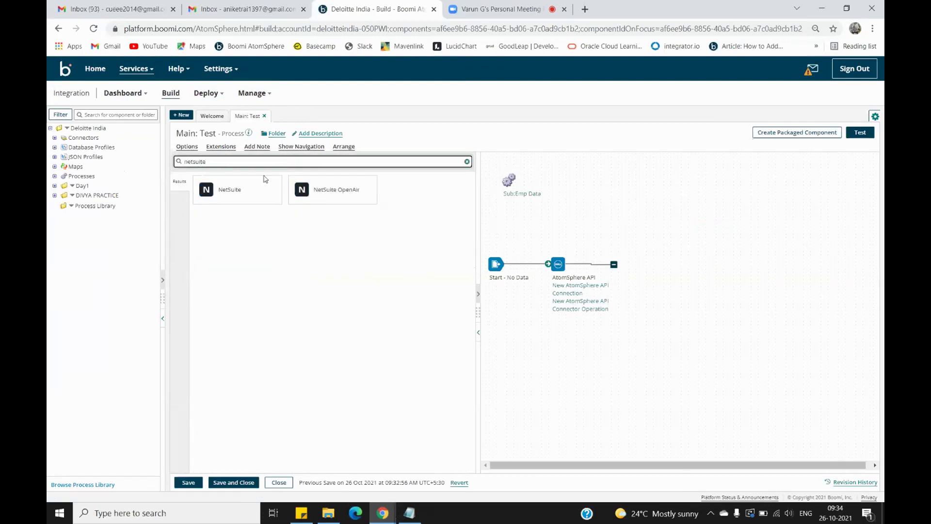
{"action": "left_click_drag", "start_coordinate": [266, 179], "coordinate": [674, 264]}
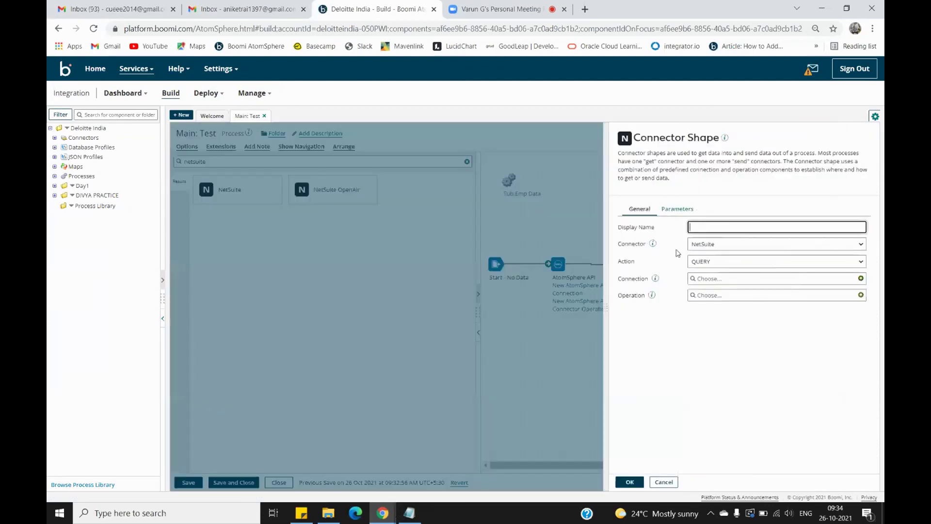
{"action": "left_click", "coordinate": [726, 265]}
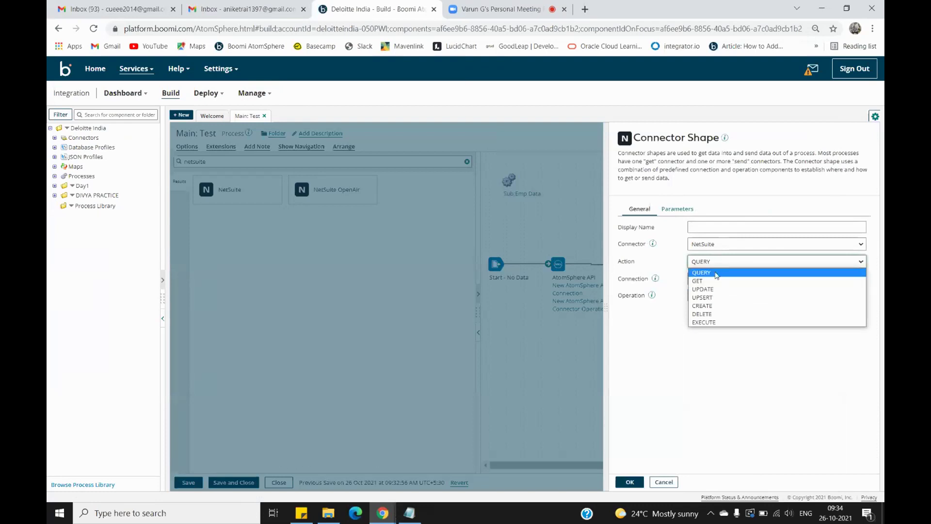
{"action": "left_click", "coordinate": [717, 274]}
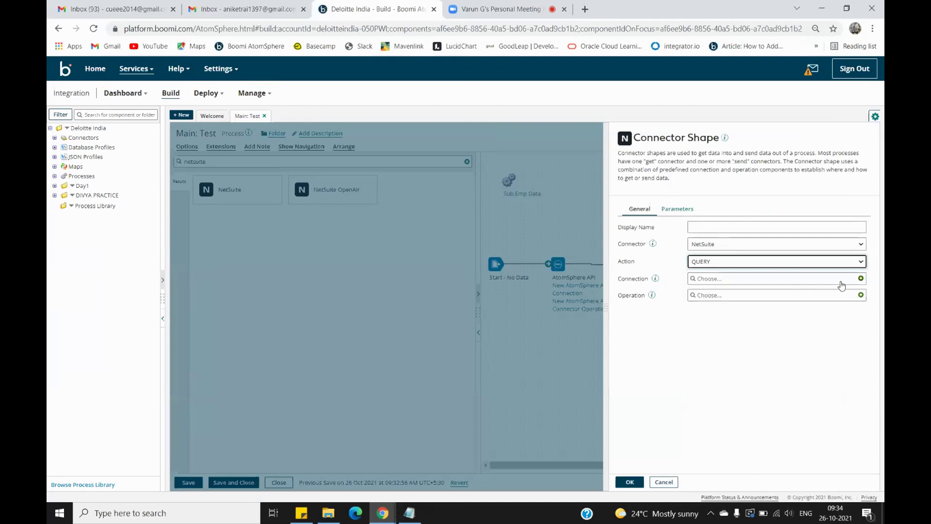
Step: Review the fields of a new NetSuite connection, from URL to Maximum Number of Concurrent Connections, and close it unsaved
{"action": "left_click", "coordinate": [861, 279]}
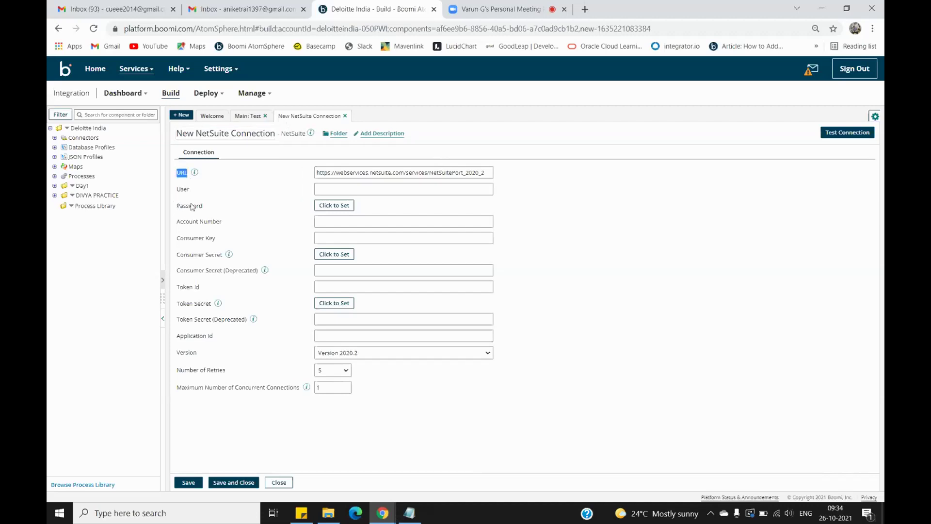
{"action": "left_click_drag", "start_coordinate": [185, 226], "coordinate": [217, 238]}
{"action": "left_click", "coordinate": [192, 254]}
{"action": "left_click_drag", "start_coordinate": [175, 164], "coordinate": [255, 392]}
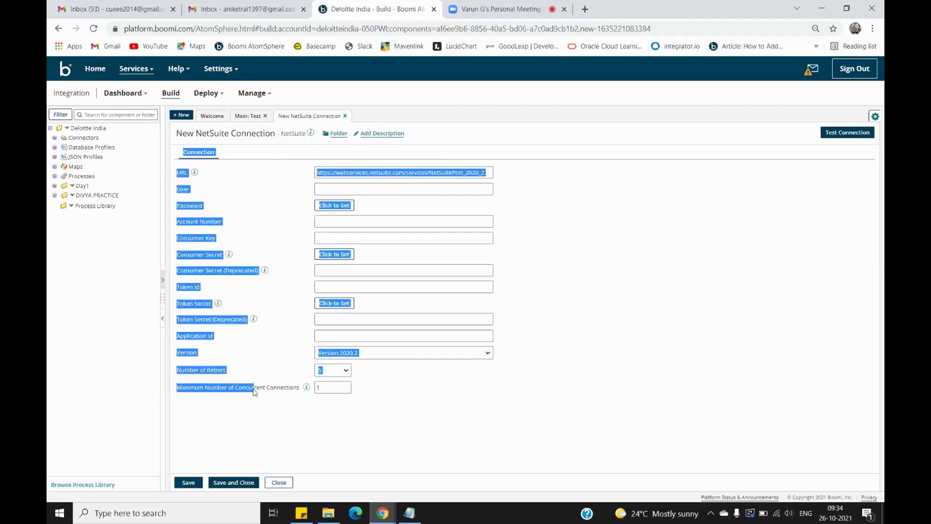
{"action": "left_click", "coordinate": [297, 412]}
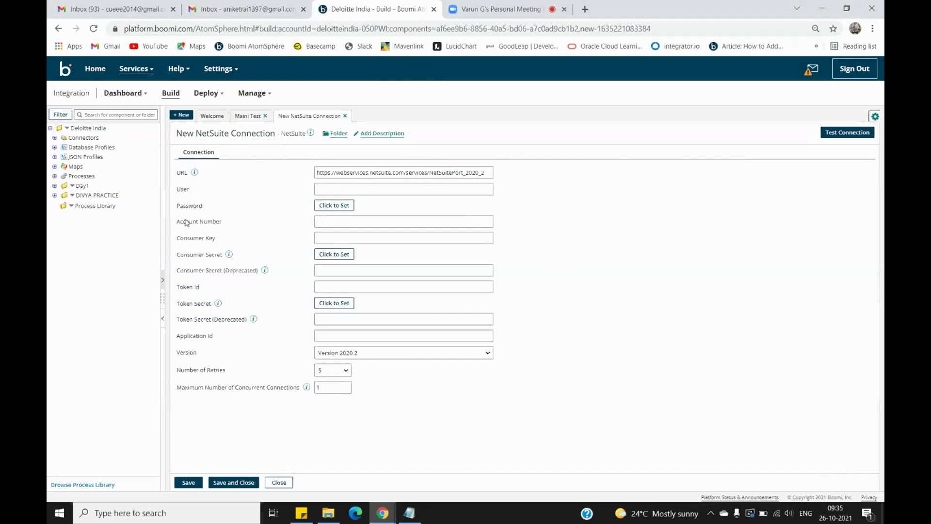
{"action": "left_click_drag", "start_coordinate": [179, 223], "coordinate": [254, 226]}
{"action": "left_click_drag", "start_coordinate": [183, 238], "coordinate": [221, 240]}
{"action": "left_click", "coordinate": [177, 176]}
{"action": "left_click_drag", "start_coordinate": [178, 175], "coordinate": [238, 321]}
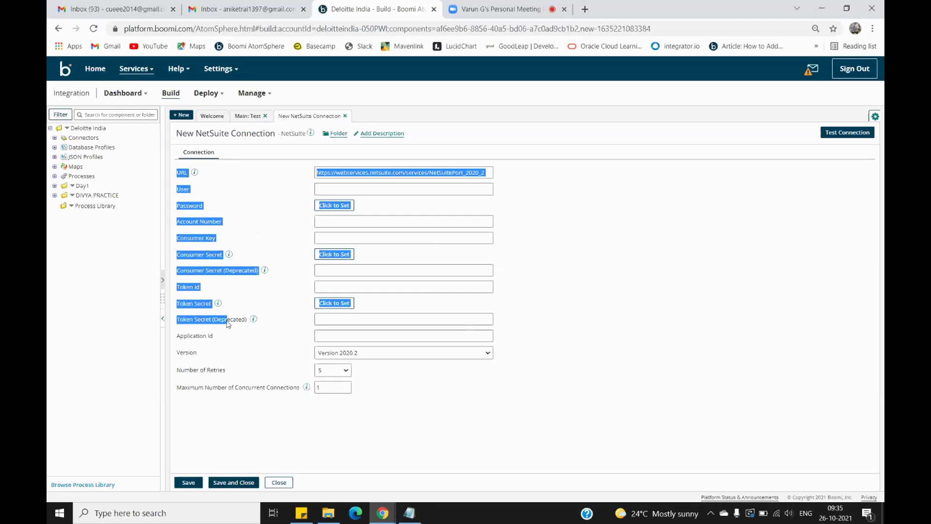
{"action": "left_click", "coordinate": [269, 429]}
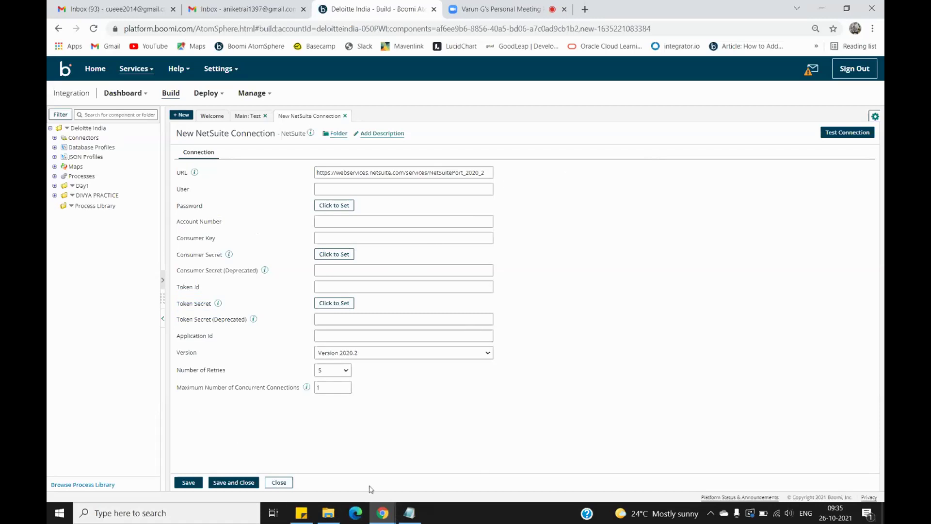
{"action": "left_click", "coordinate": [283, 483]}
{"action": "left_click", "coordinate": [403, 123]}
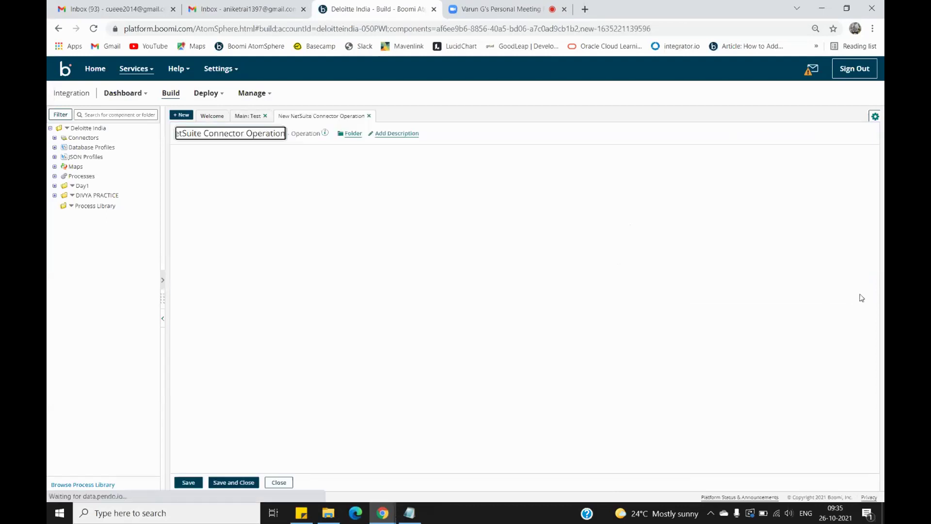
Step: Start a new operation for the NetSuite connector and read the help for its Include List Fields option
{"action": "left_click", "coordinate": [861, 295]}
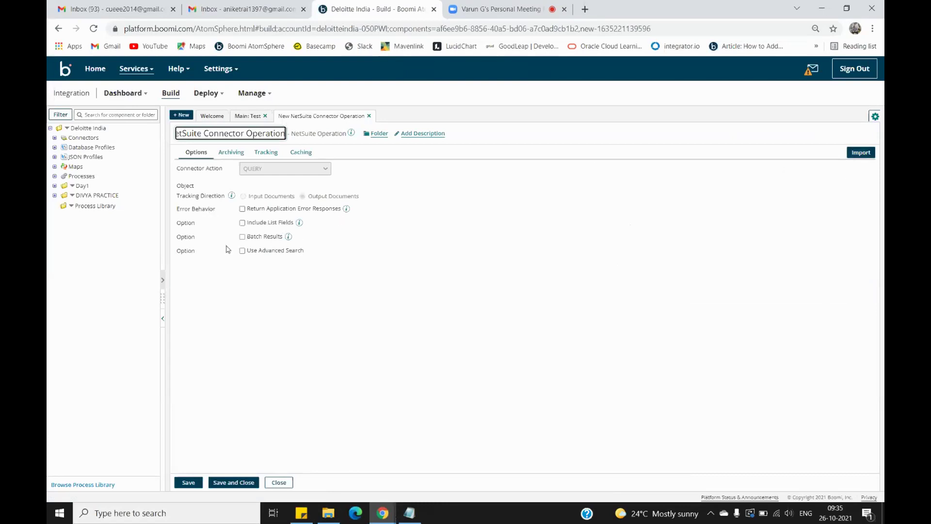
{"action": "left_click", "coordinate": [300, 223]}
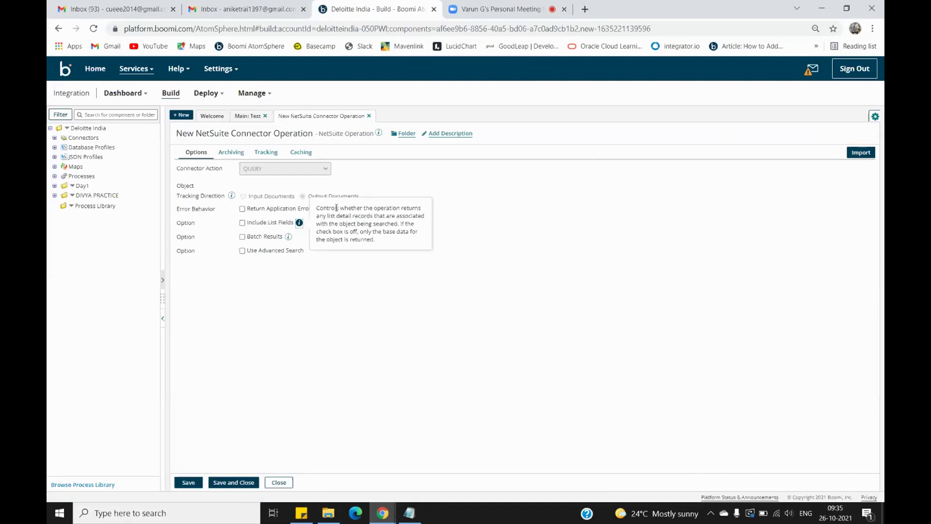
{"action": "left_click_drag", "start_coordinate": [320, 206], "coordinate": [368, 281]}
{"action": "left_click", "coordinate": [368, 281]}
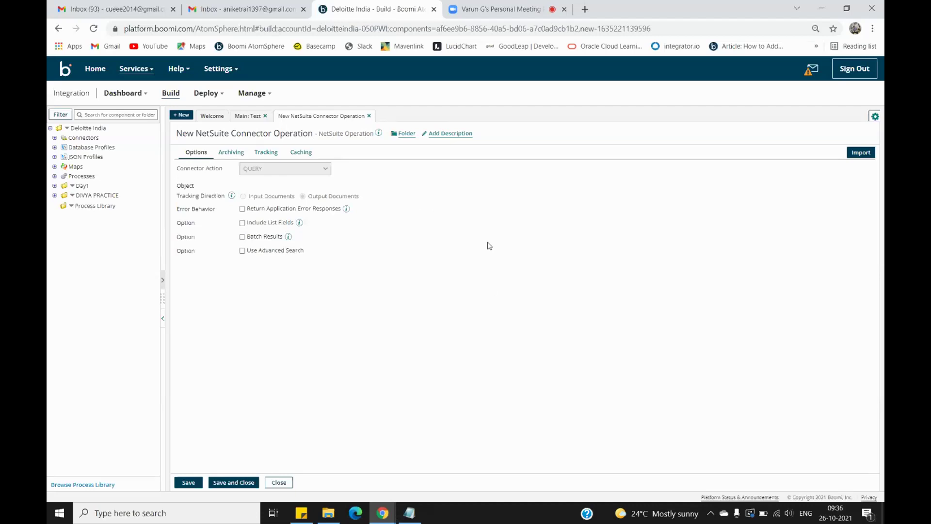
Step: Start a NetSuite object import browsed through the recently used local atom, and check which connections can be chosen
{"action": "left_click", "coordinate": [861, 153]}
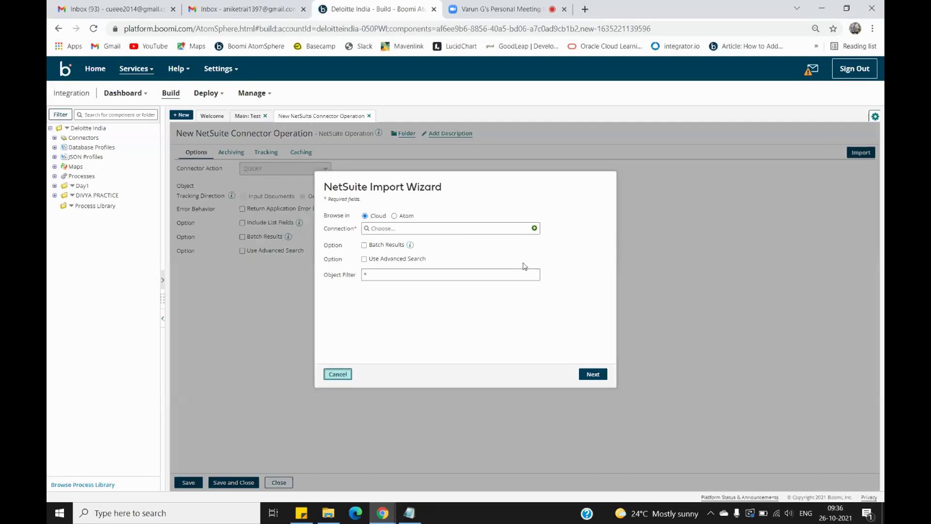
{"action": "left_click", "coordinate": [393, 216]}
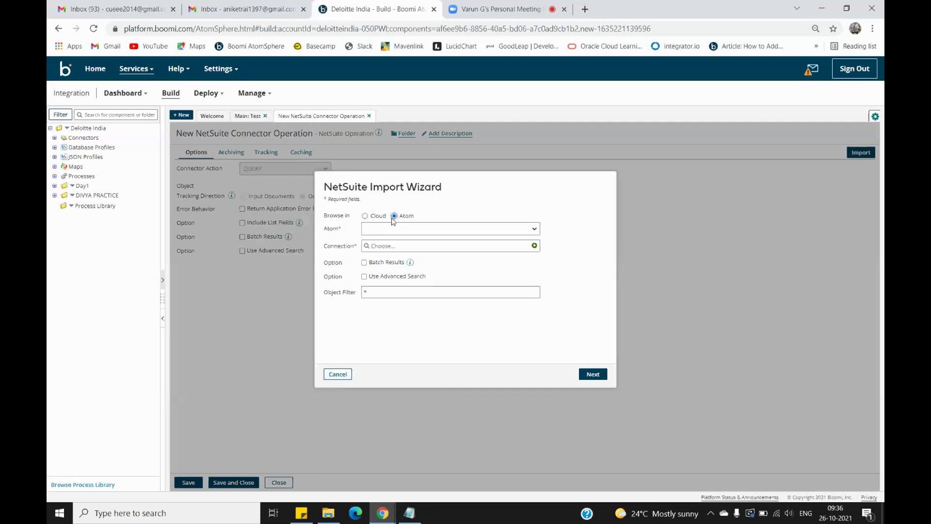
{"action": "left_click", "coordinate": [393, 231]}
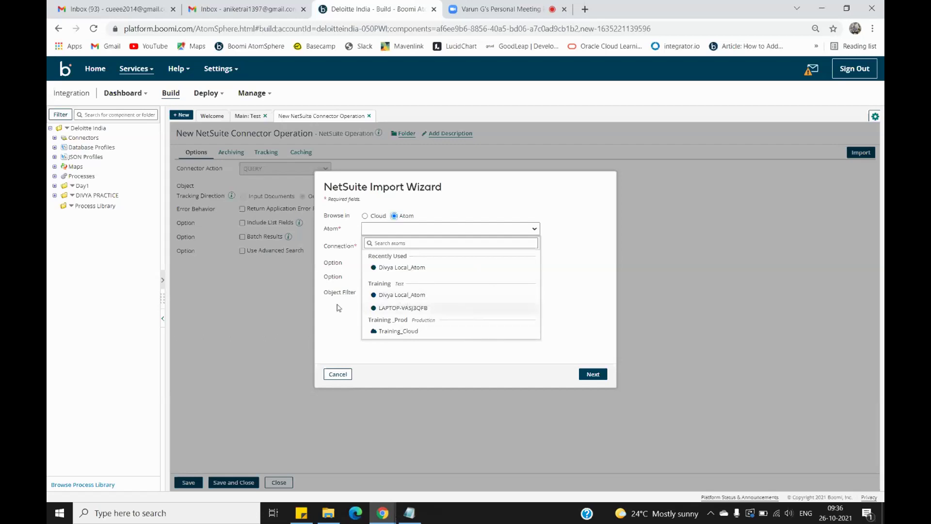
{"action": "left_click", "coordinate": [399, 268]}
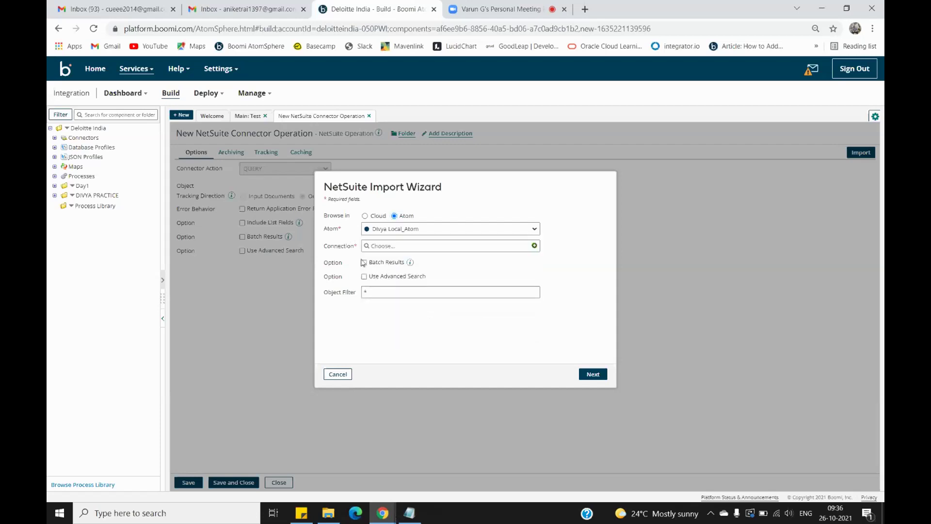
{"action": "left_click", "coordinate": [372, 248]}
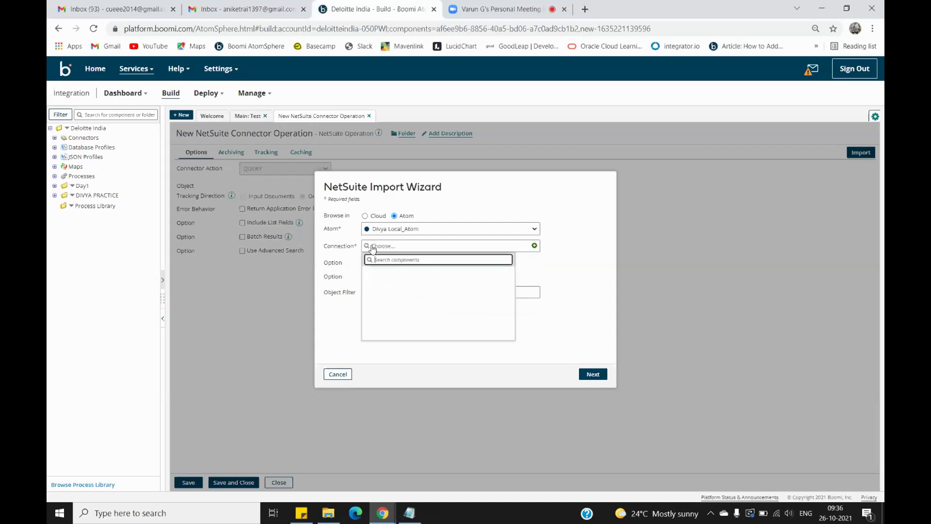
{"action": "left_click", "coordinate": [343, 335]}
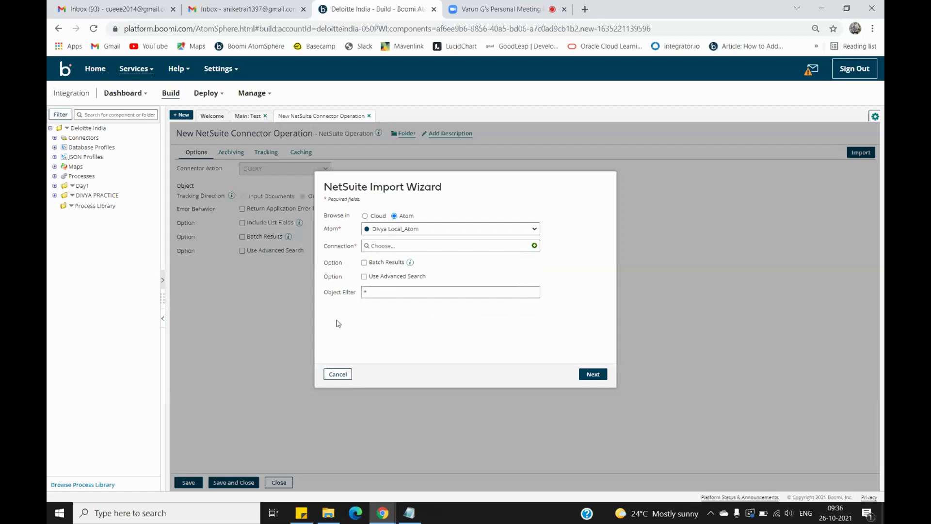
Step: Review the Object Filter of the NetSuite import and cancel the import wizard
{"action": "left_click", "coordinate": [363, 293]}
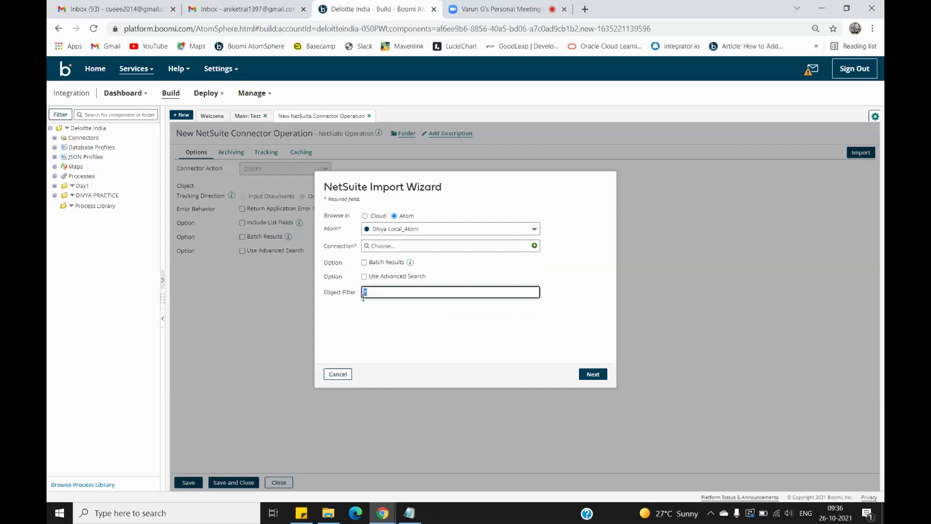
{"action": "left_click", "coordinate": [354, 324]}
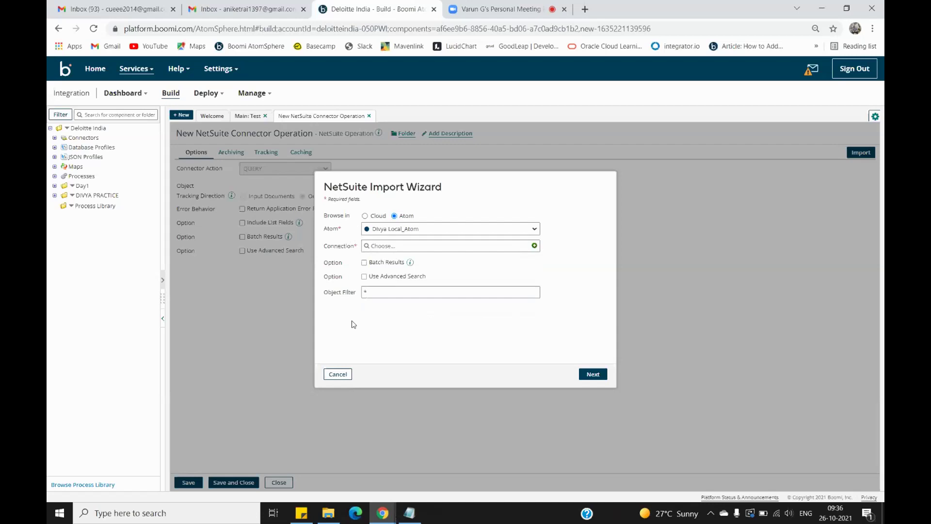
{"action": "left_click", "coordinate": [381, 291]}
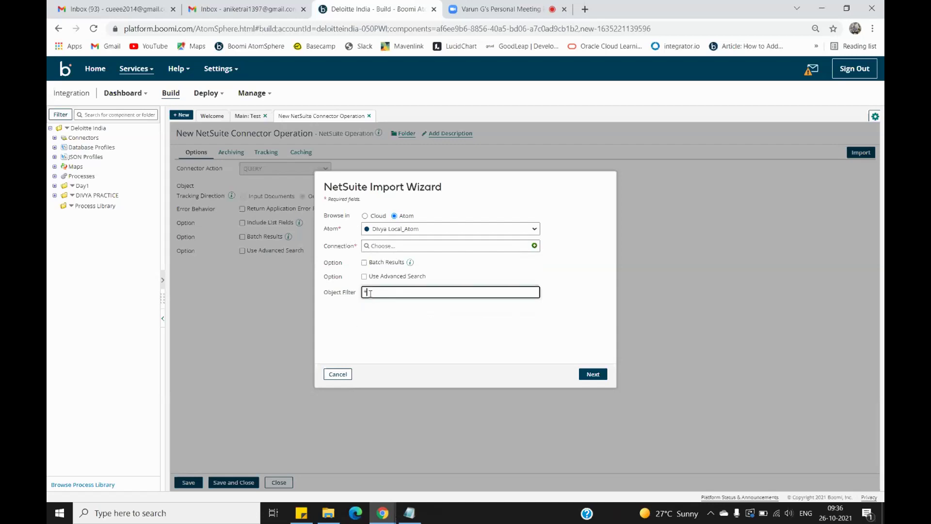
{"action": "left_click", "coordinate": [347, 315]}
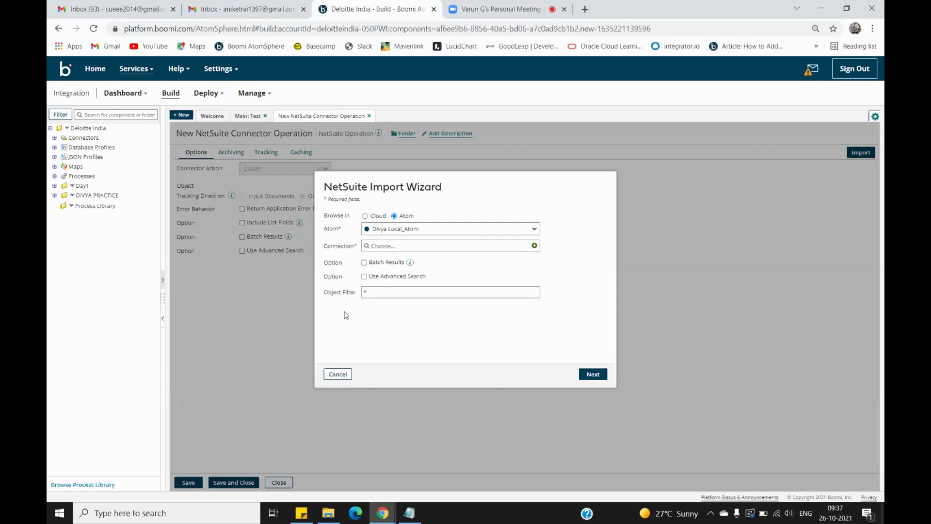
{"action": "left_click", "coordinate": [366, 293]}
{"action": "left_click", "coordinate": [352, 326]}
{"action": "left_click", "coordinate": [347, 376]}
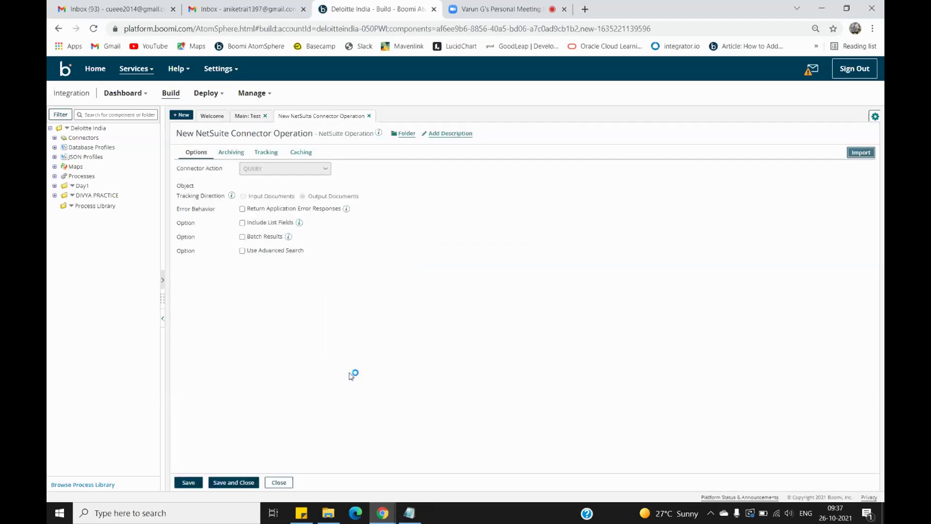
Step: Close the new NetSuite operation unsaved and discard the NetSuite connector shape from the process
{"action": "left_click", "coordinate": [287, 483]}
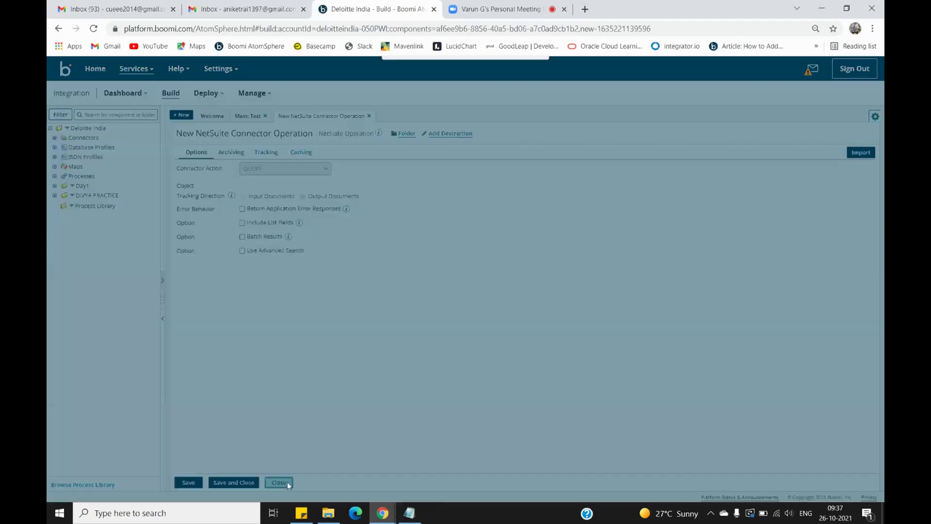
{"action": "left_click", "coordinate": [401, 124]}
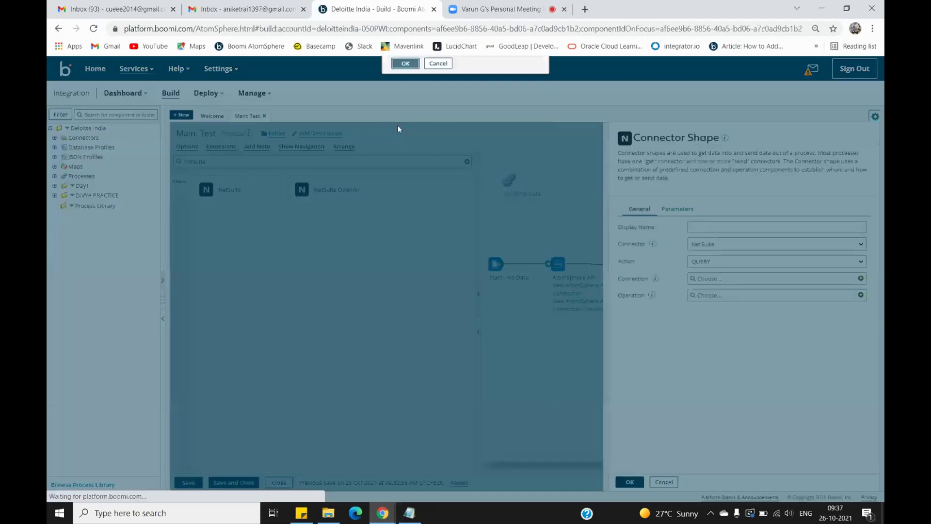
{"action": "left_click", "coordinate": [665, 482]}
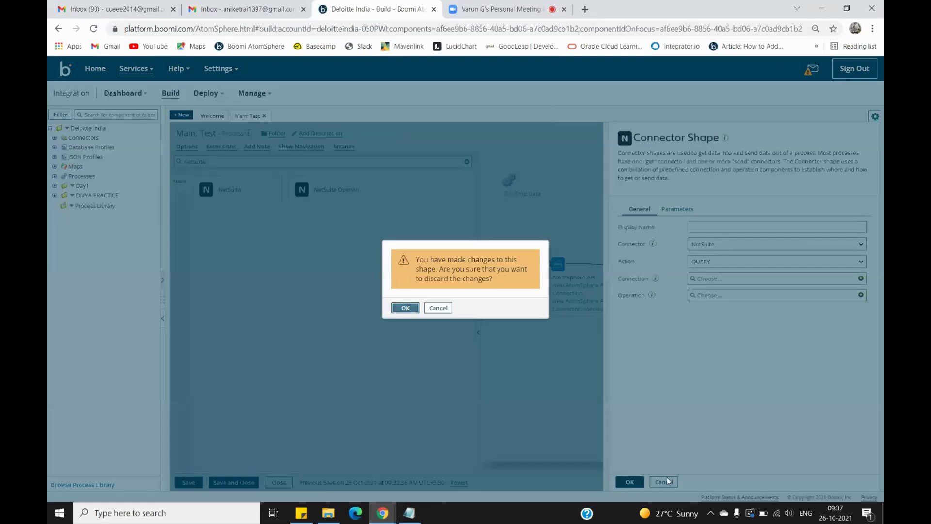
{"action": "left_click", "coordinate": [406, 308]}
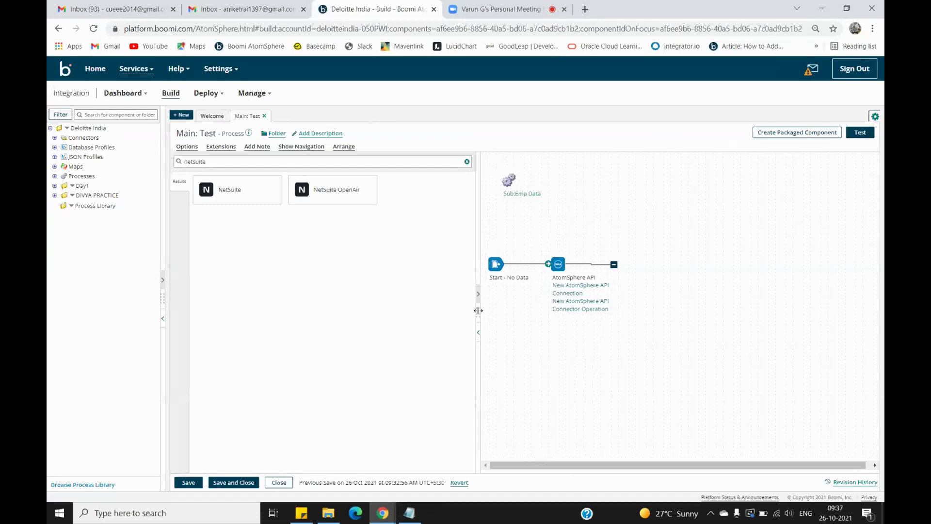
Step: Clear the shape search, add a Map shape after the AtomSphere API connector and start a new map for it
{"action": "left_click_drag", "start_coordinate": [478, 310], "coordinate": [435, 303]}
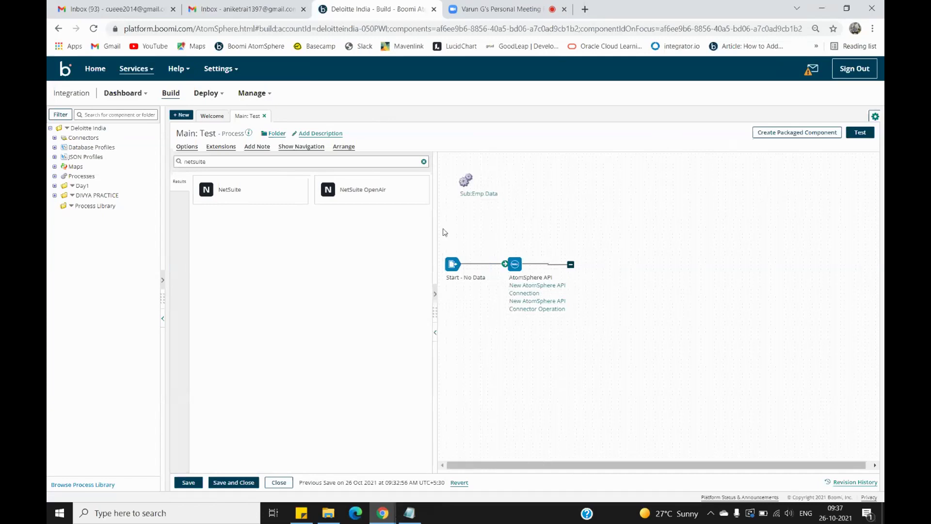
{"action": "left_click", "coordinate": [424, 162]}
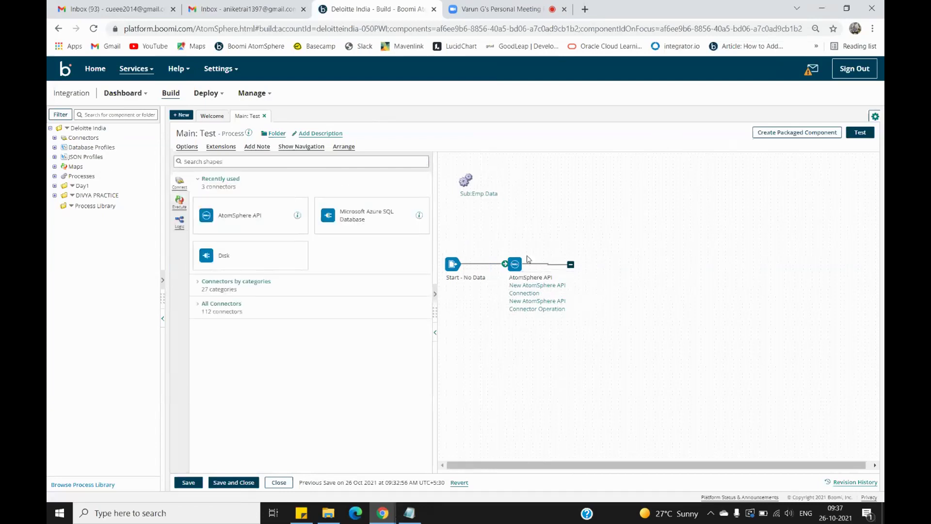
{"action": "mouse_move", "coordinate": [524, 261]}
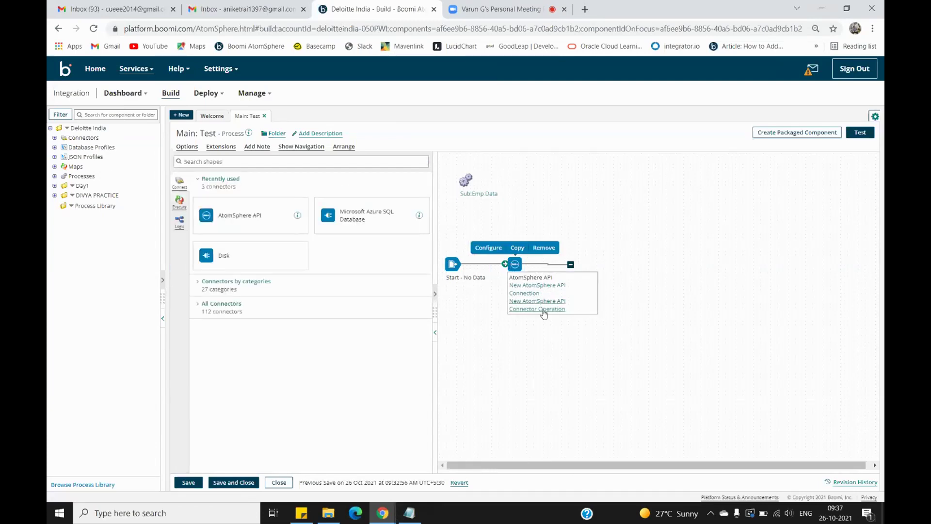
{"action": "left_click", "coordinate": [181, 207]}
{"action": "left_click_drag", "start_coordinate": [214, 194], "coordinate": [587, 270]}
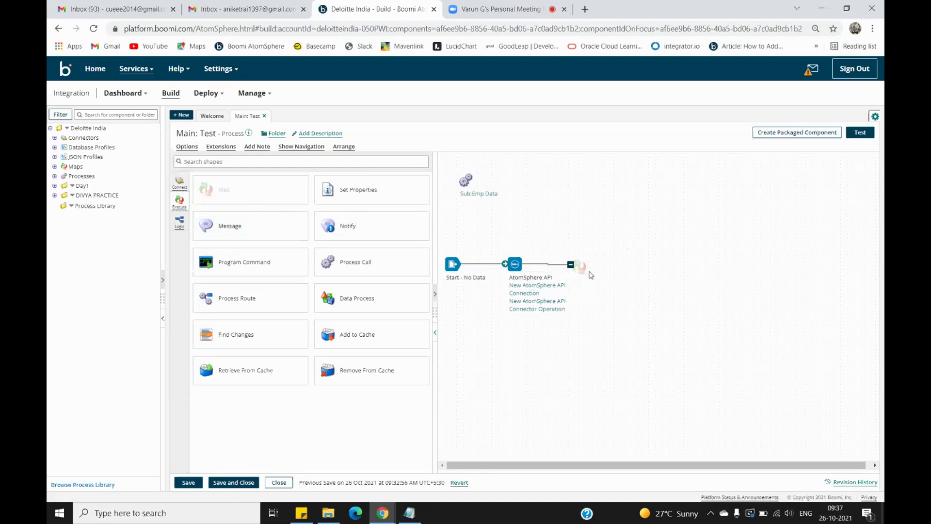
{"action": "left_click", "coordinate": [863, 210]}
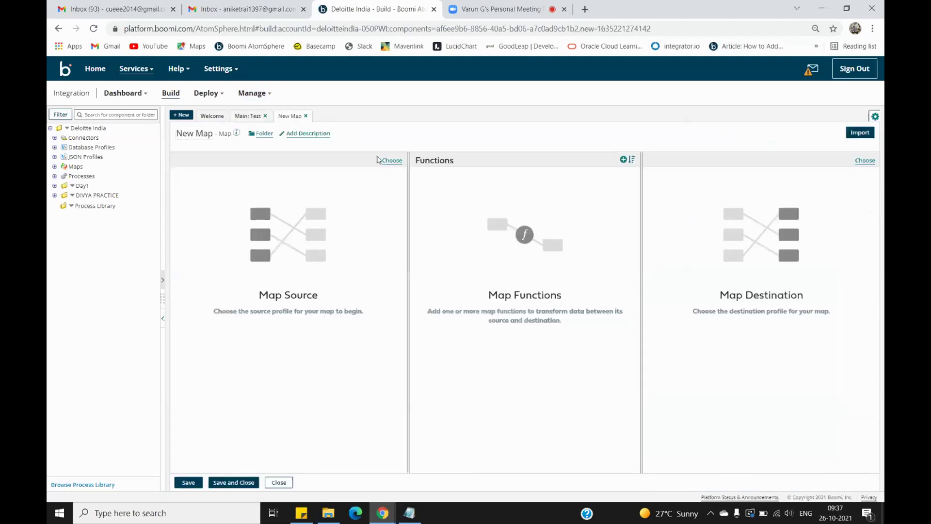
Step: Set the map source to the XML profile AtomSphere API Atom QUERY Response from the Day1 folder
{"action": "left_click", "coordinate": [397, 161]}
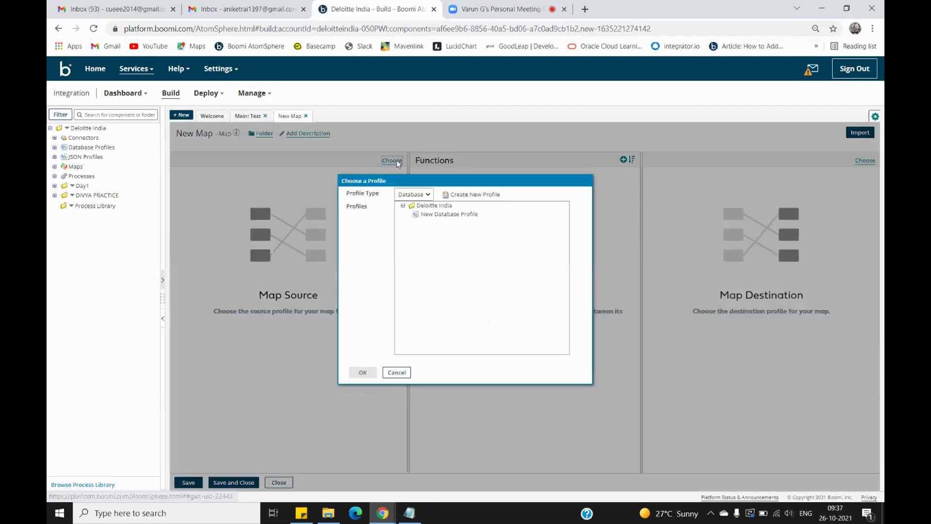
{"action": "left_click", "coordinate": [421, 195]}
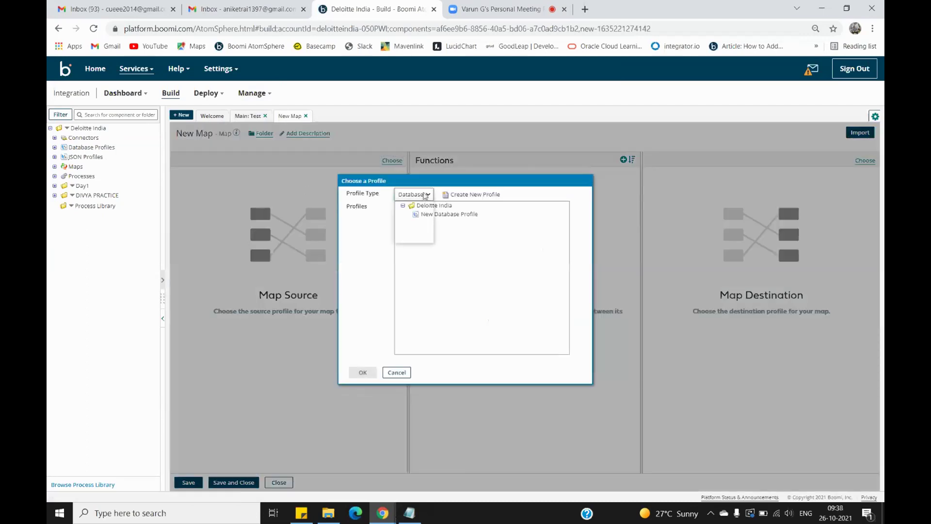
{"action": "left_click", "coordinate": [408, 234]}
{"action": "left_click", "coordinate": [408, 213]}
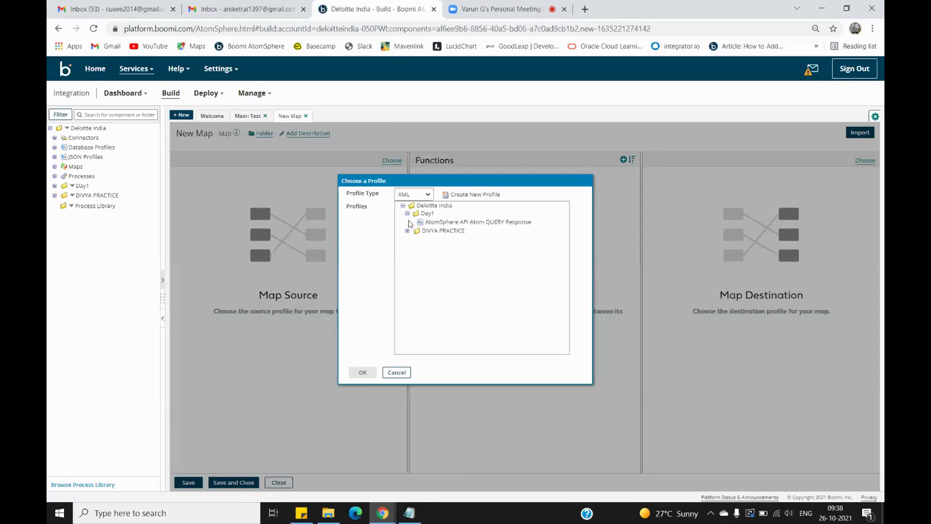
{"action": "left_click", "coordinate": [499, 223]}
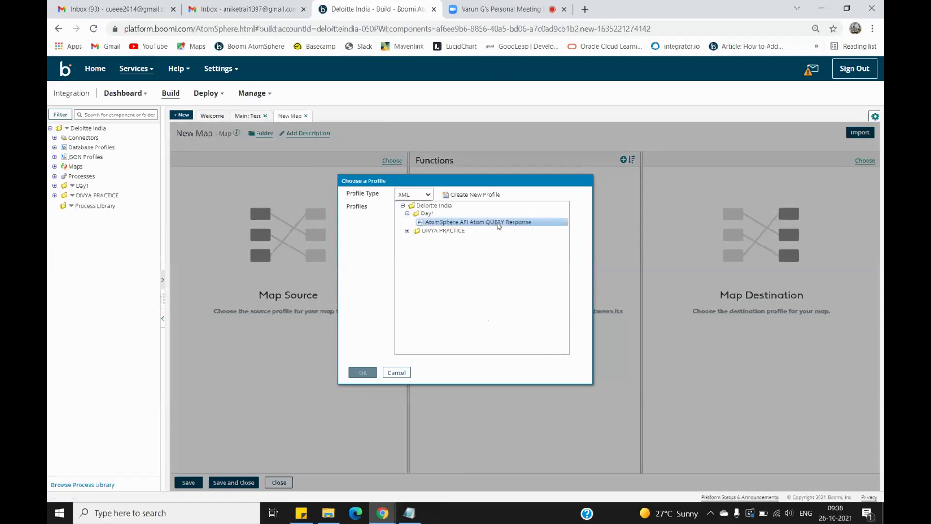
{"action": "left_click", "coordinate": [363, 372]}
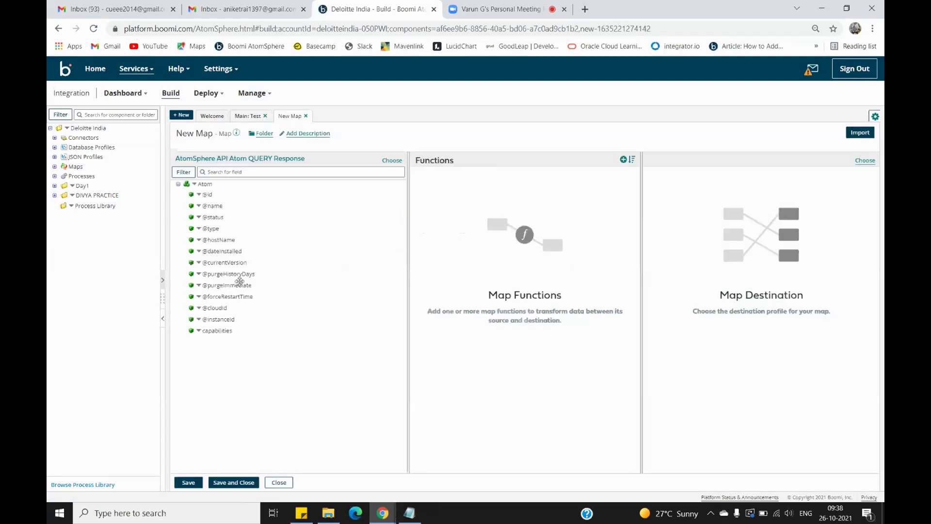
Step: Set the map destination to the flat file profile New Flat File Profile from the Day1 folder
{"action": "left_click", "coordinate": [866, 161]}
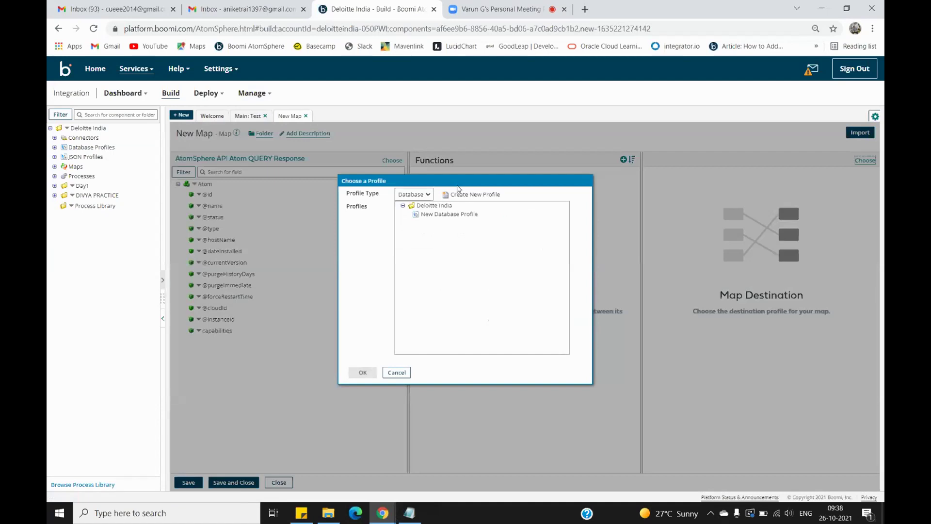
{"action": "left_click", "coordinate": [414, 194]}
{"action": "left_click", "coordinate": [411, 222]}
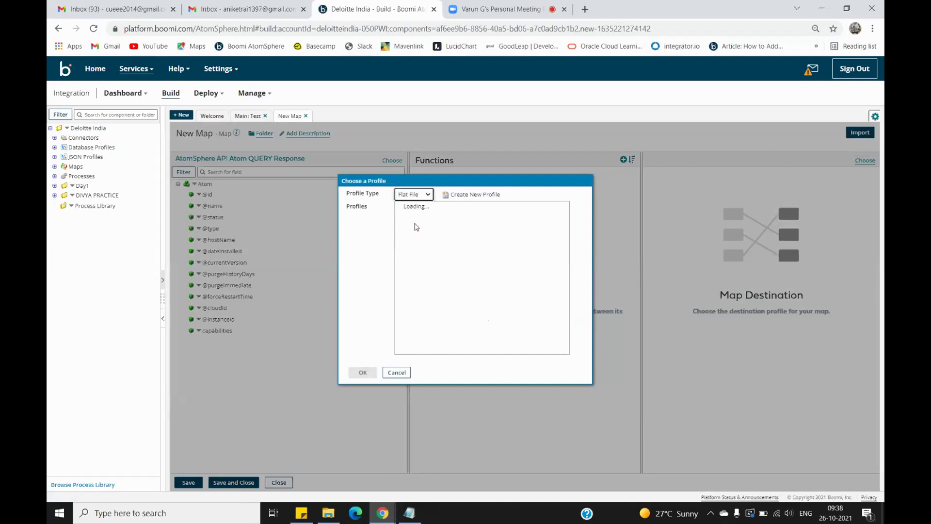
{"action": "left_click", "coordinate": [460, 232]}
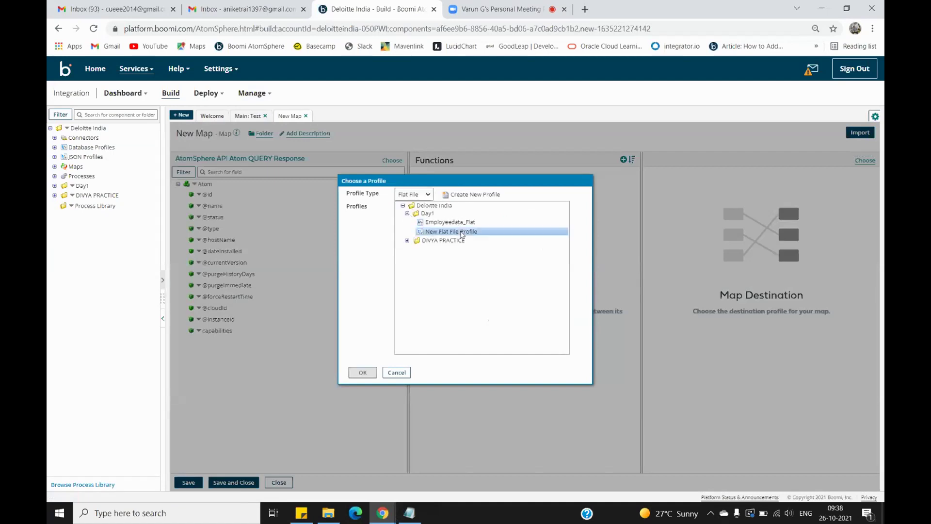
{"action": "left_click", "coordinate": [363, 372]}
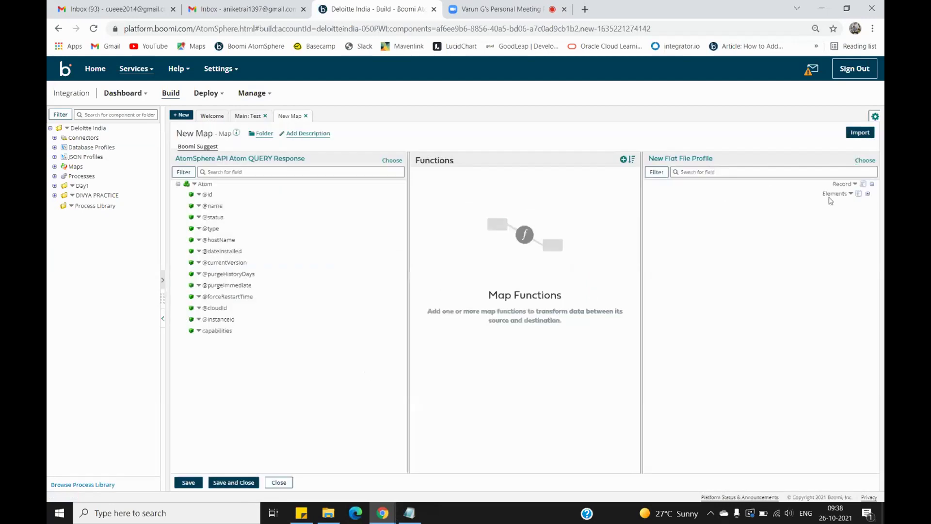
{"action": "left_click_drag", "start_coordinate": [207, 194], "coordinate": [815, 204]}
{"action": "left_click_drag", "start_coordinate": [224, 205], "coordinate": [807, 215]}
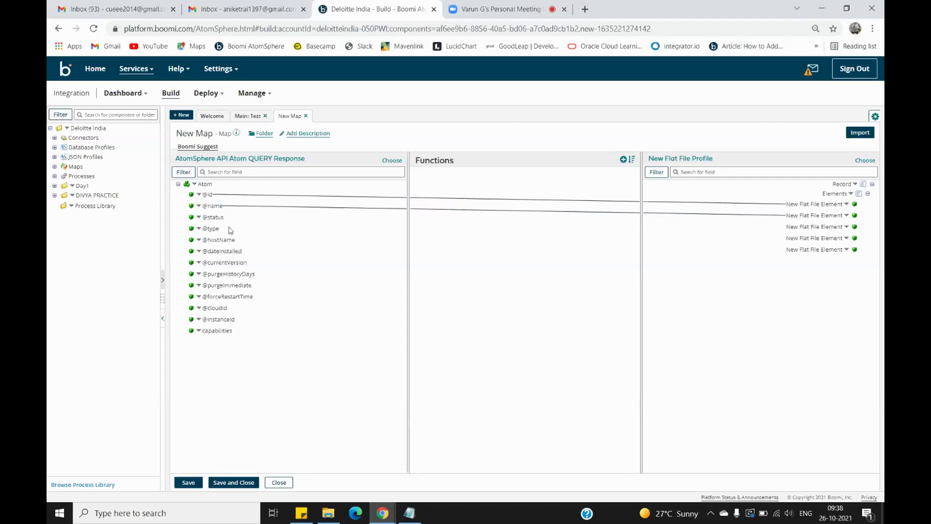
{"action": "left_click_drag", "start_coordinate": [212, 217], "coordinate": [815, 227]}
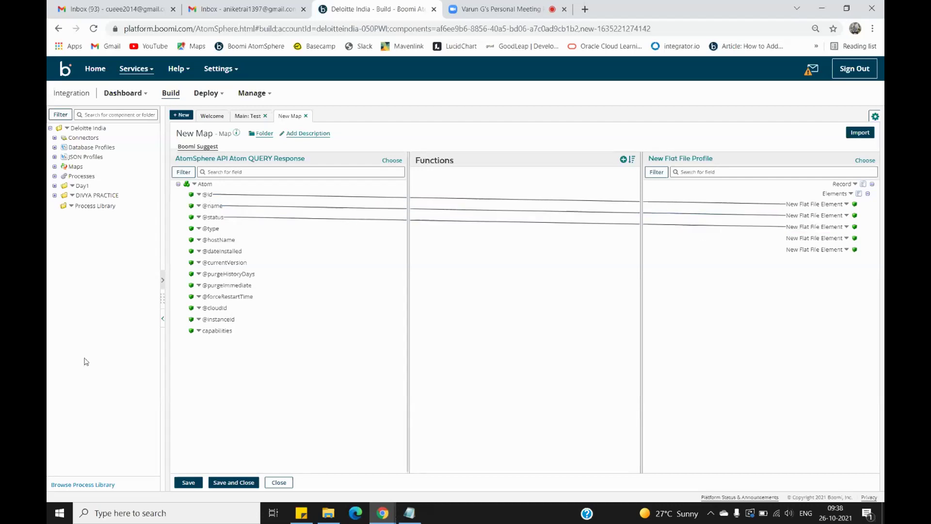
{"action": "left_click", "coordinate": [241, 482]}
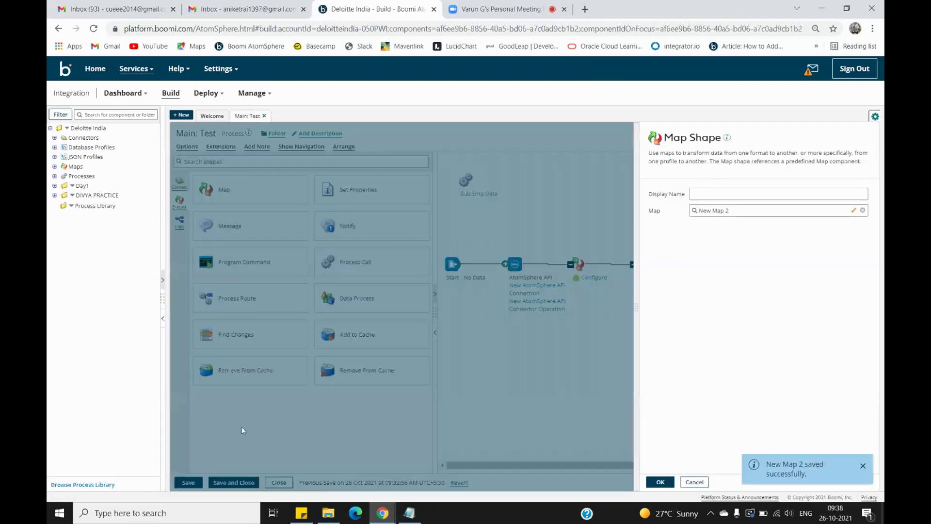
Step: Confirm the Map shape with the new map, and save and close the Main: Test process
{"action": "left_click", "coordinate": [661, 481]}
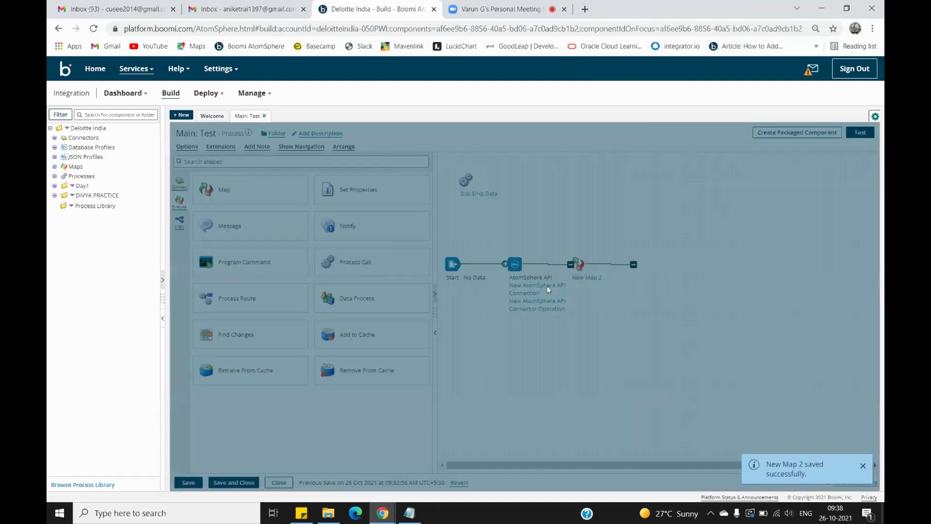
{"action": "mouse_move", "coordinate": [577, 266]}
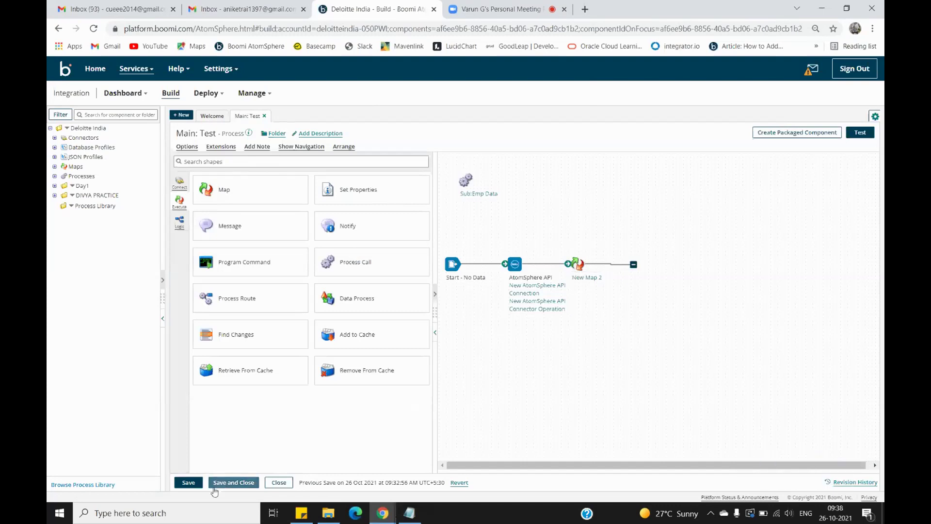
{"action": "left_click", "coordinate": [223, 483]}
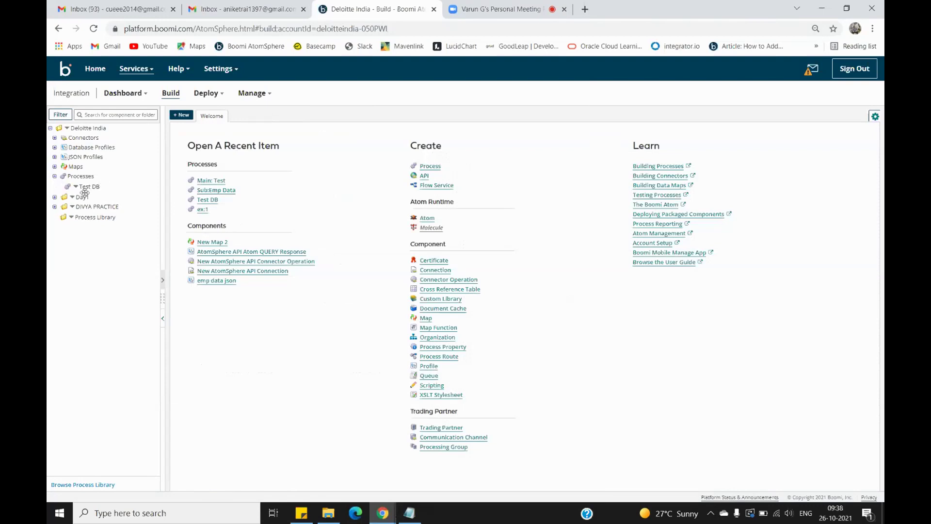
Step: Open the Sub:Emp Data and Main: Test processes from the Day1 folder and bring Main: Test to the front
{"action": "left_click", "coordinate": [55, 186]}
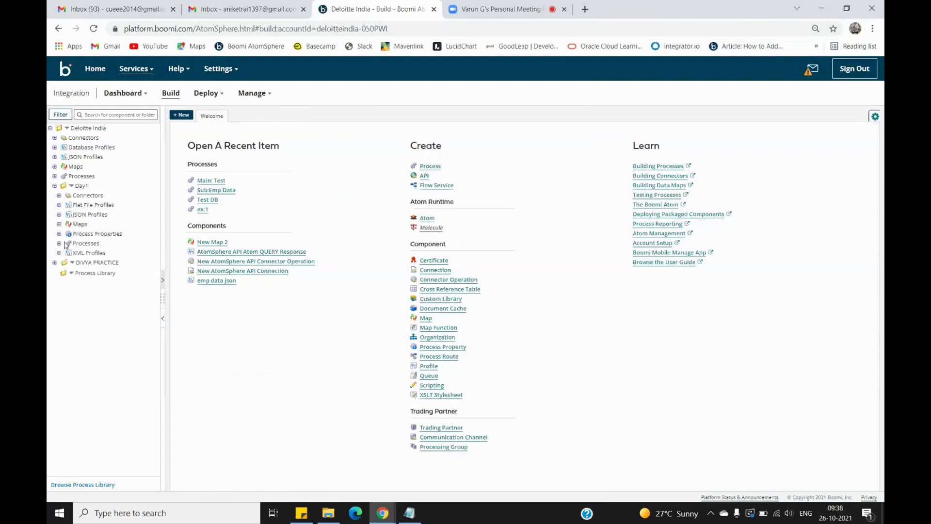
{"action": "left_click", "coordinate": [59, 243]}
{"action": "left_click", "coordinate": [102, 264]}
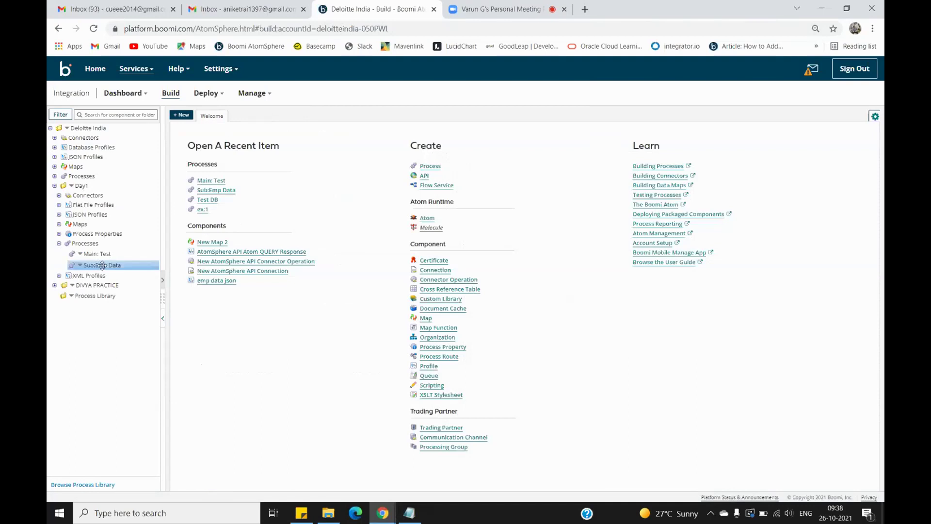
{"action": "left_click", "coordinate": [103, 254]}
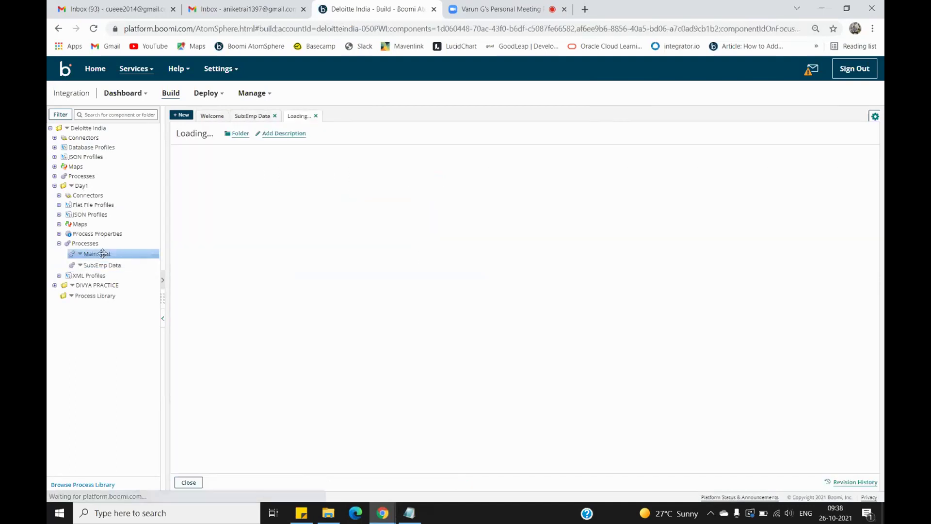
{"action": "left_click", "coordinate": [279, 120]}
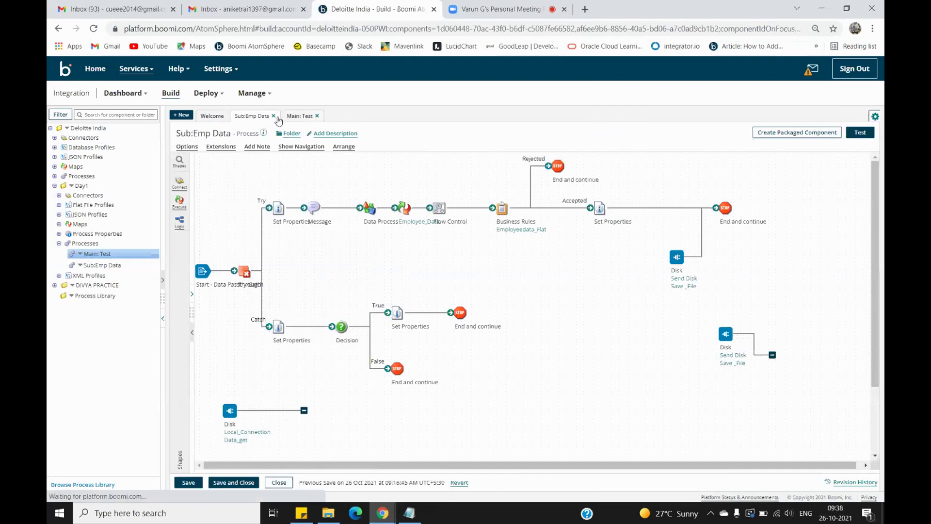
{"action": "left_click", "coordinate": [309, 119]}
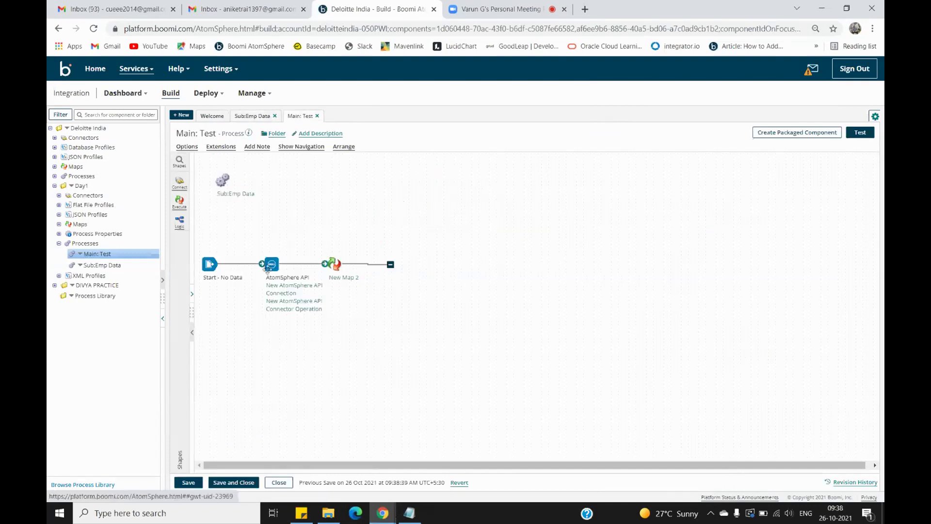
Step: Add a Stop shape with default settings at the end of the path leaving New Map 2
{"action": "left_click", "coordinate": [180, 201]}
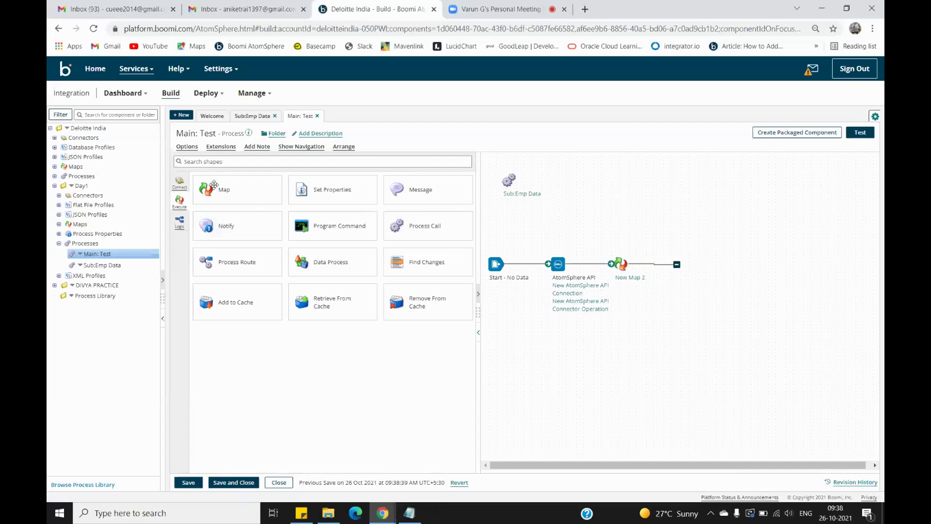
{"action": "left_click", "coordinate": [180, 183]}
{"action": "left_click", "coordinate": [180, 221]}
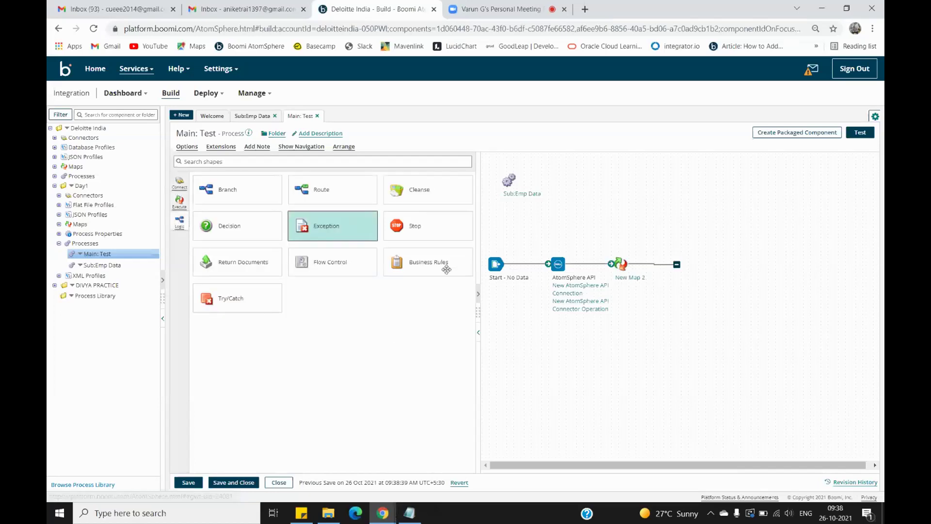
{"action": "left_click_drag", "start_coordinate": [413, 228], "coordinate": [677, 264]}
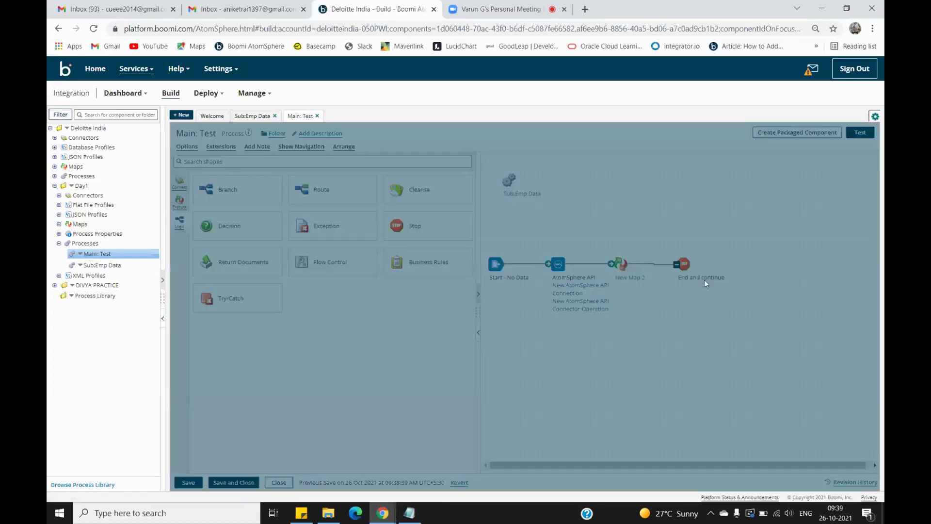
{"action": "key", "text": "Return"}
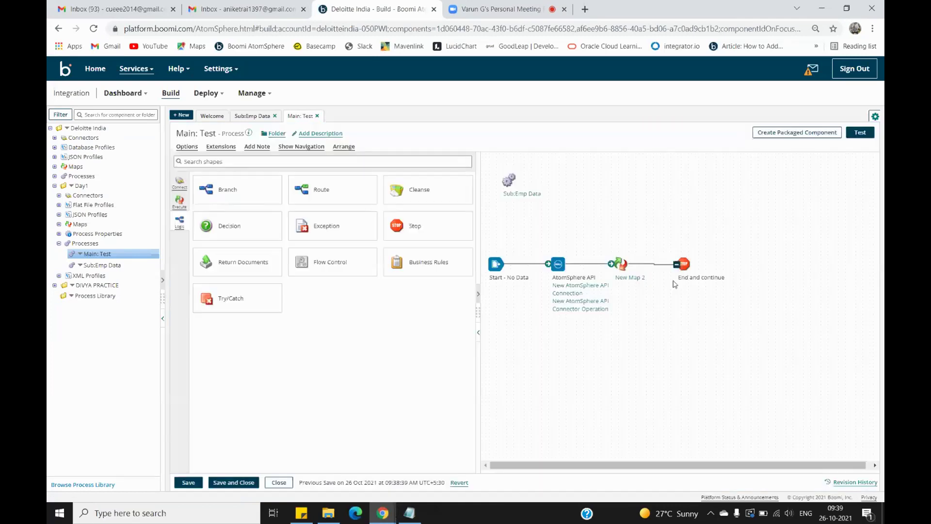
Step: Save the Main: Test process, connect the Stop shape, and run a test on the recently used local atom
{"action": "left_click", "coordinate": [859, 133]}
{"action": "left_click", "coordinate": [474, 301]}
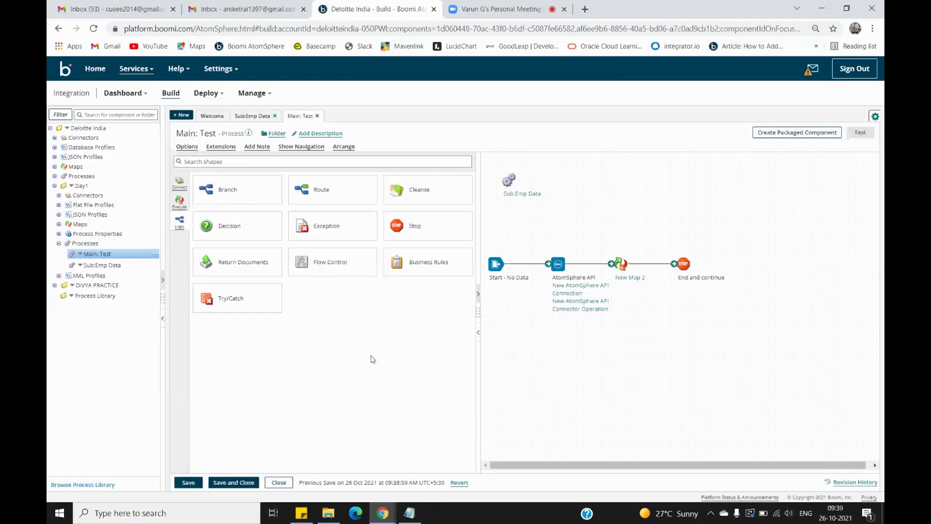
{"action": "left_click", "coordinate": [337, 179]}
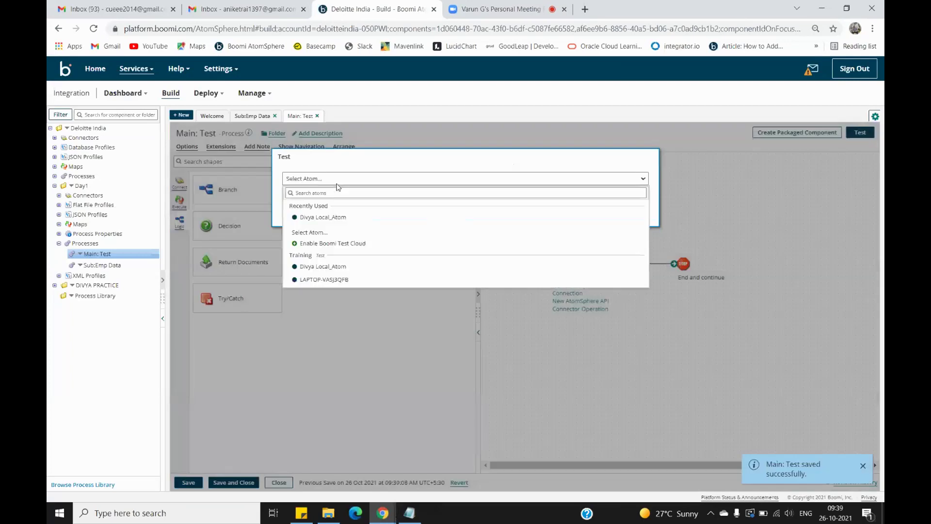
{"action": "left_click", "coordinate": [327, 217]}
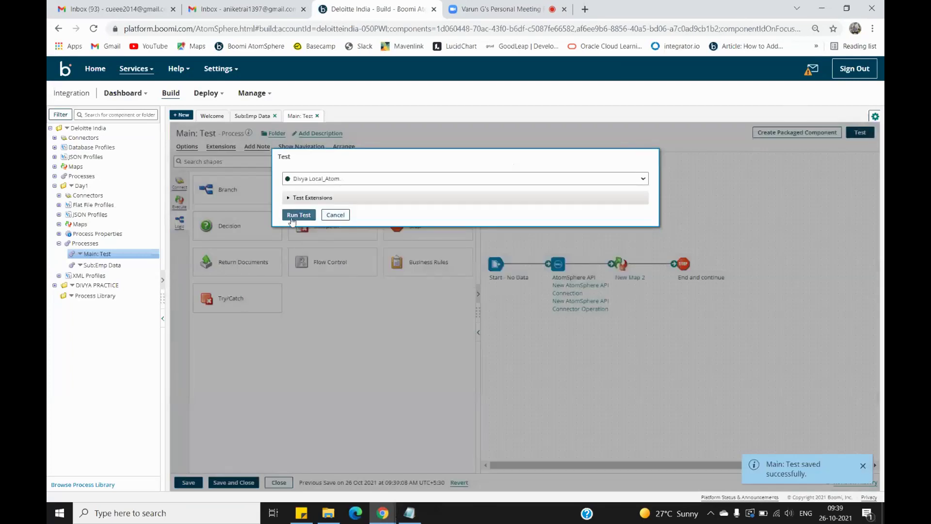
{"action": "left_click", "coordinate": [292, 215]}
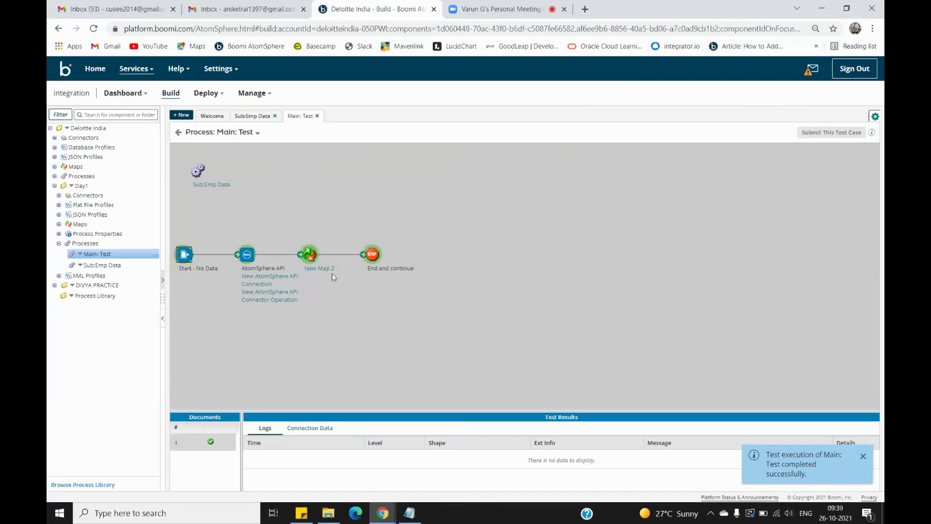
Step: Check the Stop shape's source data, try to view its first document, and return to the process canvas
{"action": "left_click", "coordinate": [368, 255]}
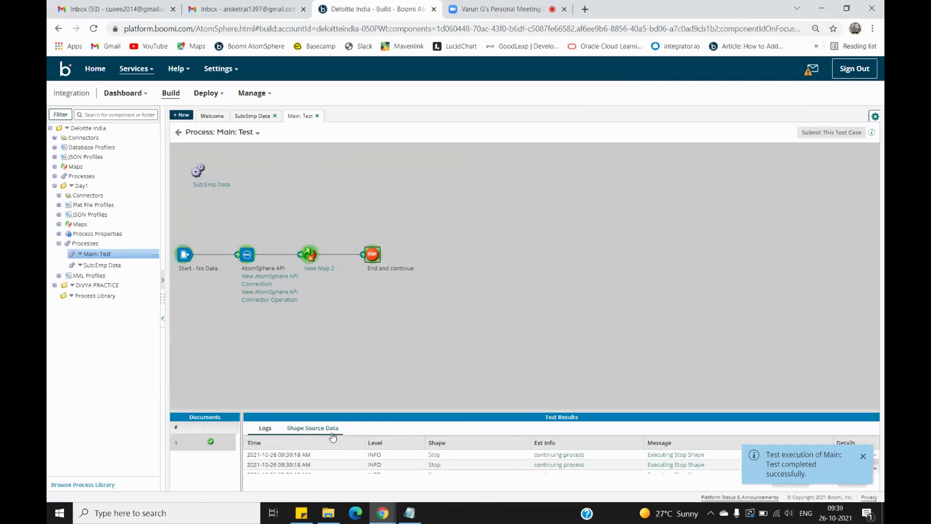
{"action": "left_click_drag", "start_coordinate": [490, 402], "coordinate": [492, 221]}
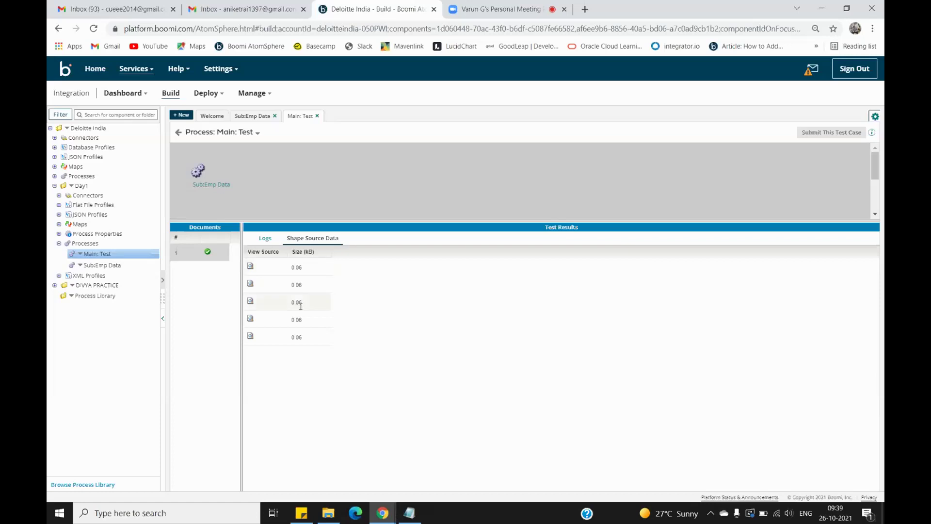
{"action": "left_click", "coordinate": [251, 266]}
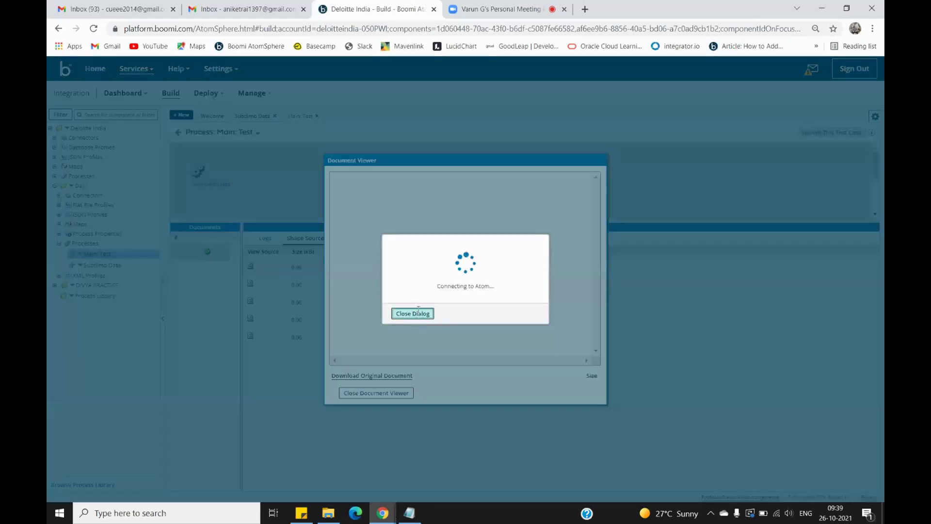
{"action": "left_click", "coordinate": [419, 313]}
{"action": "left_click", "coordinate": [376, 392]}
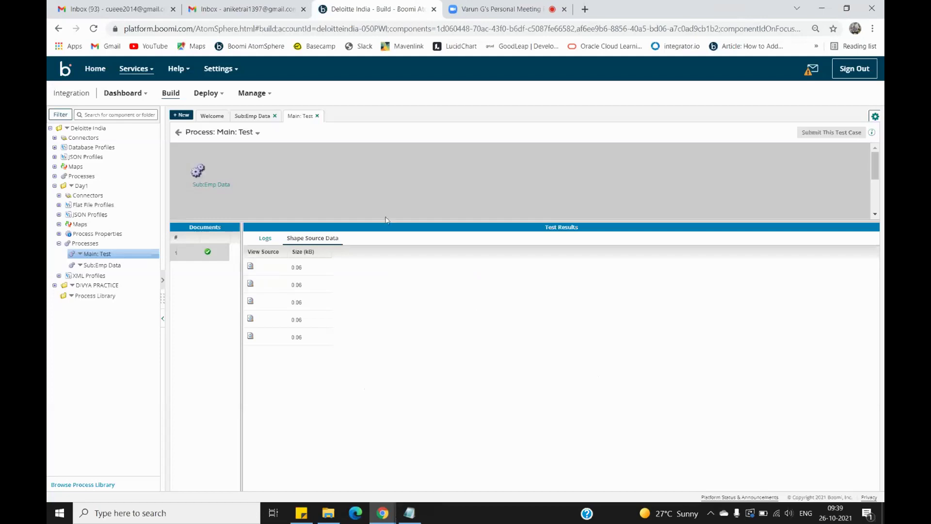
{"action": "left_click", "coordinate": [179, 133]}
Step: Detach New Map 2 from the Stop shape and place a Data Process shape at the freed path end
{"action": "left_click_drag", "start_coordinate": [770, 463], "coordinate": [776, 465]}
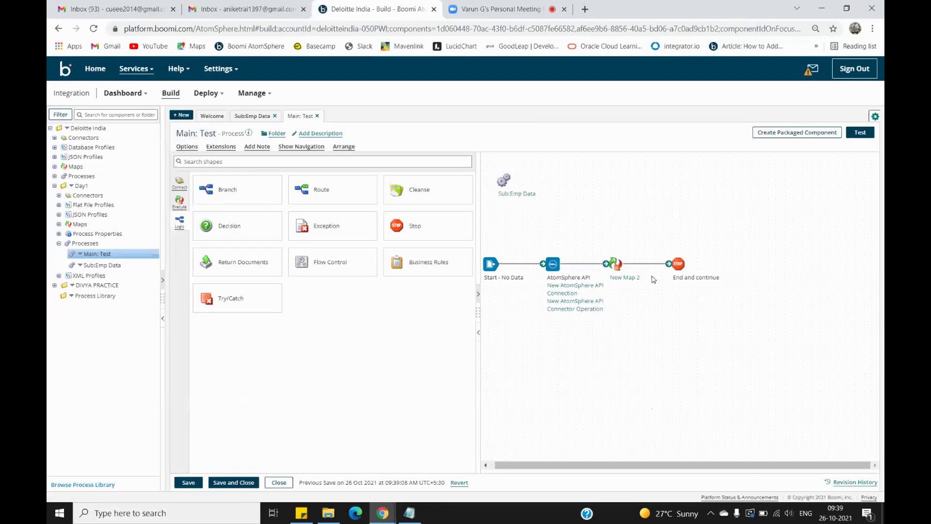
{"action": "left_click_drag", "start_coordinate": [668, 264], "coordinate": [631, 214]}
{"action": "left_click", "coordinate": [187, 186]}
{"action": "left_click", "coordinate": [180, 220]}
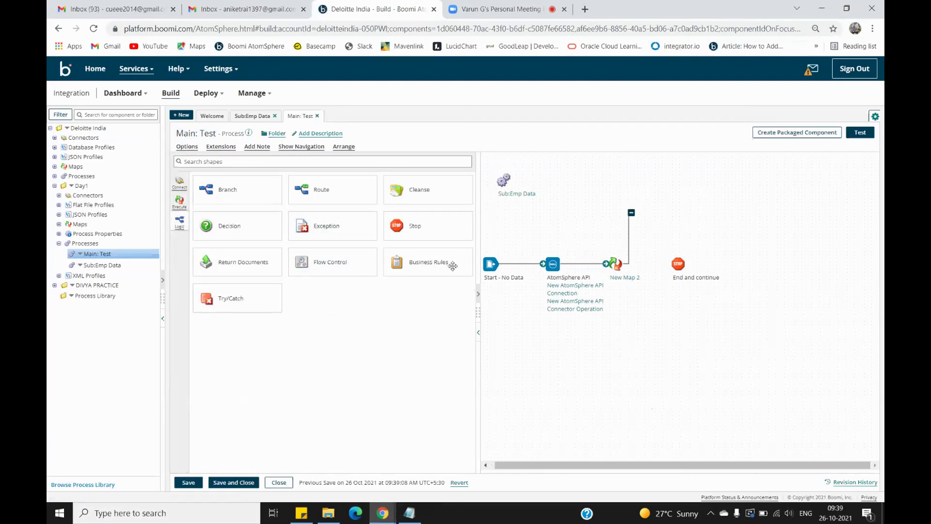
{"action": "left_click", "coordinate": [182, 209]}
{"action": "left_click", "coordinate": [183, 209]}
{"action": "left_click_drag", "start_coordinate": [322, 262], "coordinate": [682, 212]}
Step: Add a Combine Documents processing step to the Data Process shape with the Flat File profile type and No Column Headers
{"action": "left_click", "coordinate": [536, 247]}
{"action": "left_click", "coordinate": [689, 263]}
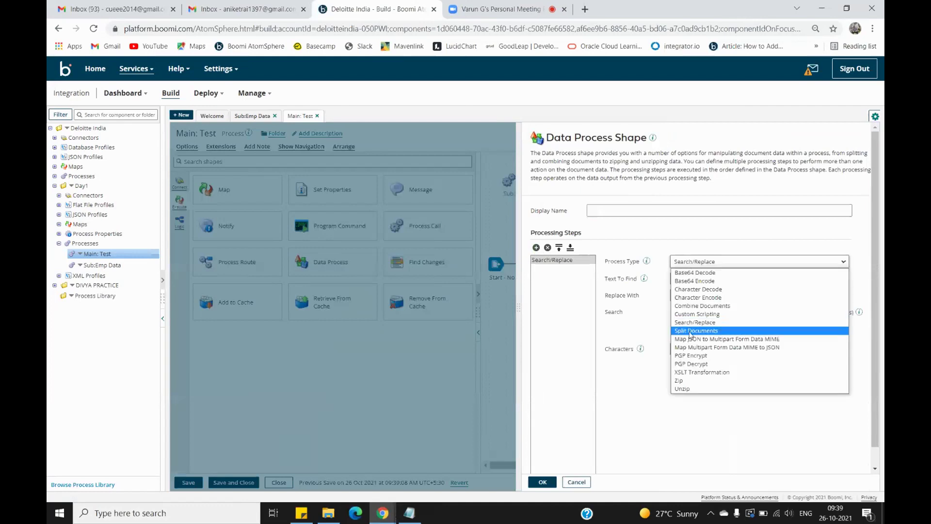
{"action": "left_click", "coordinate": [699, 306]}
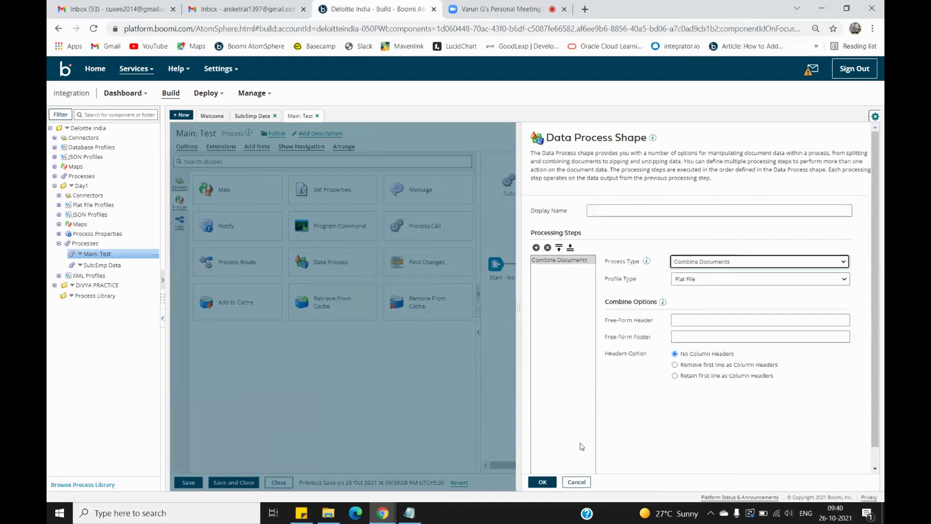
{"action": "left_click", "coordinate": [542, 481]}
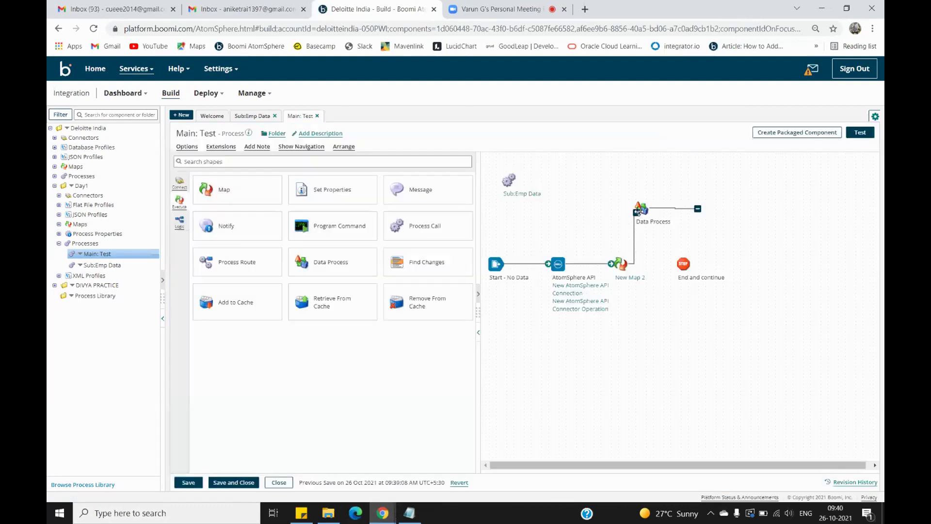
Step: Connect Data Process to the Stop shape, line it up between New Map 2 and Stop, and save the process
{"action": "left_click_drag", "start_coordinate": [698, 208], "coordinate": [678, 265]}
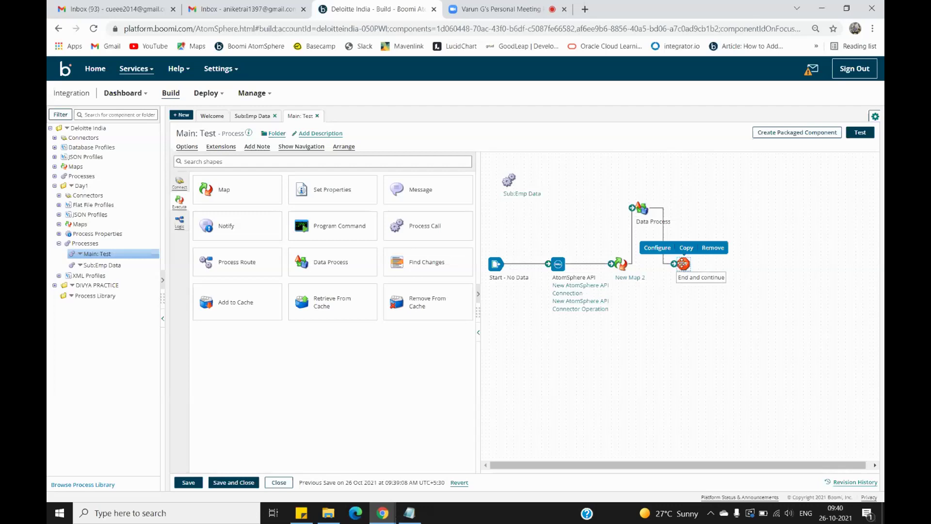
{"action": "left_click_drag", "start_coordinate": [653, 206], "coordinate": [708, 262]}
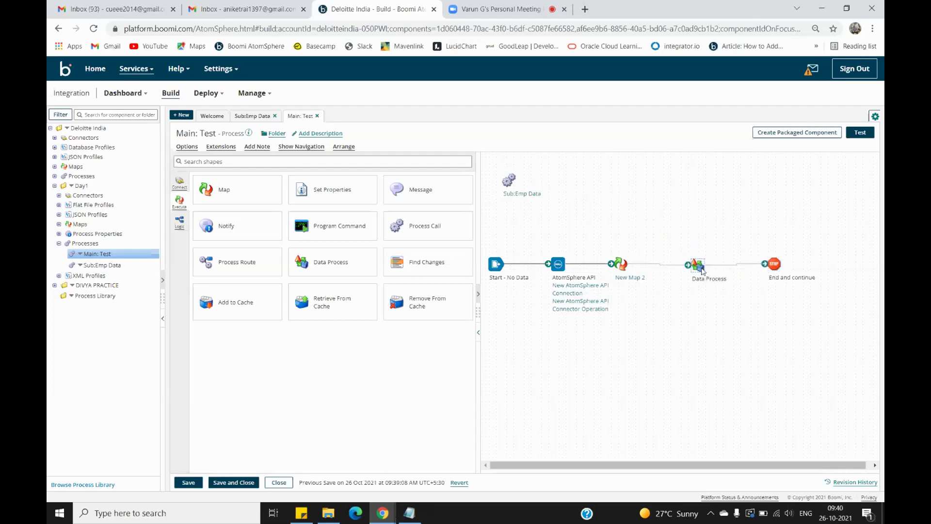
{"action": "left_click", "coordinate": [188, 483]}
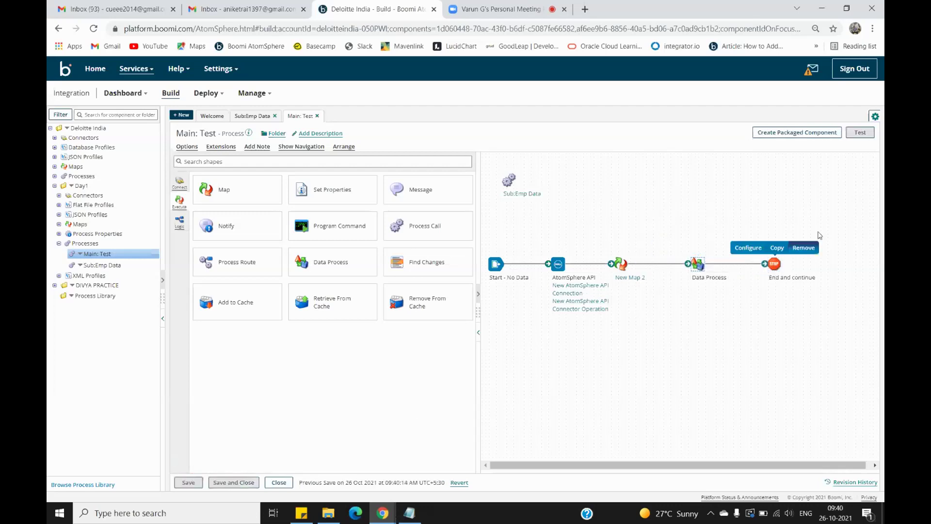
Step: Run the test again on the same local atom and open the Stop shape's source document
{"action": "left_click", "coordinate": [862, 136]}
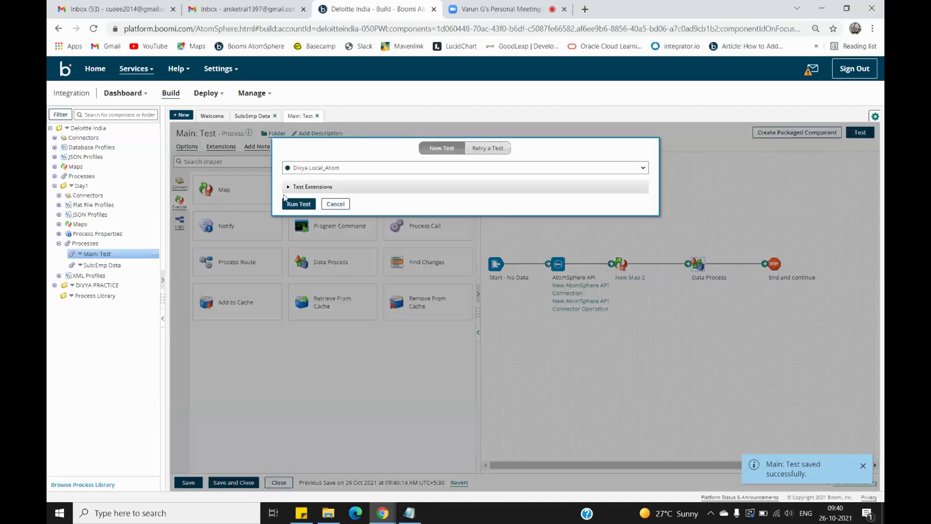
{"action": "left_click", "coordinate": [300, 202]}
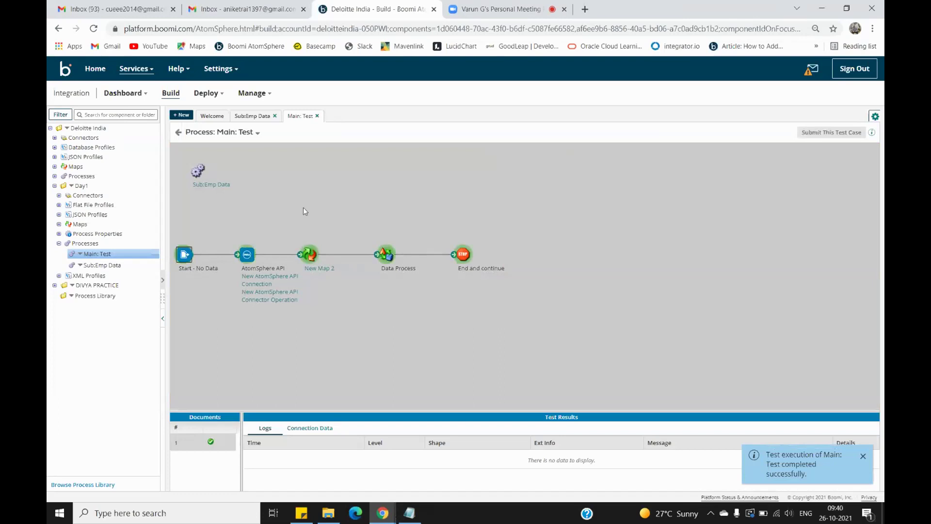
{"action": "left_click", "coordinate": [459, 261]}
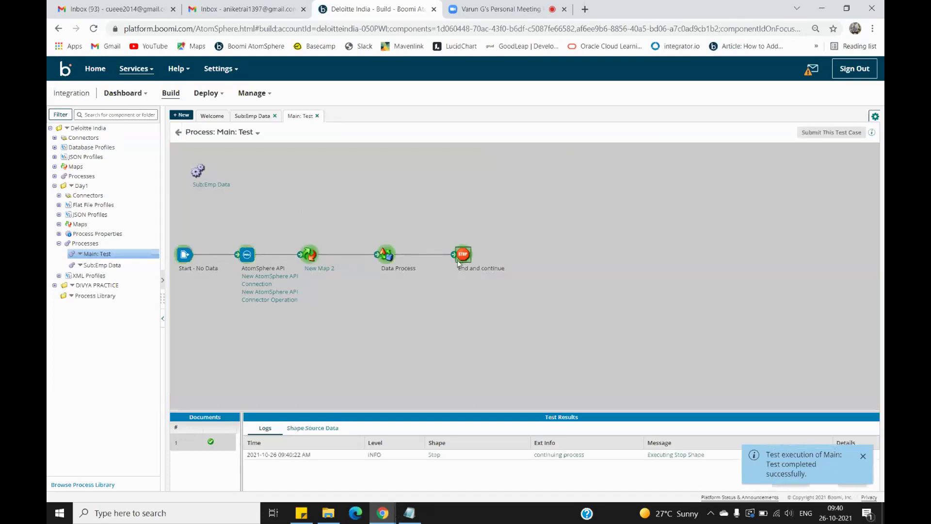
{"action": "left_click", "coordinate": [310, 428]}
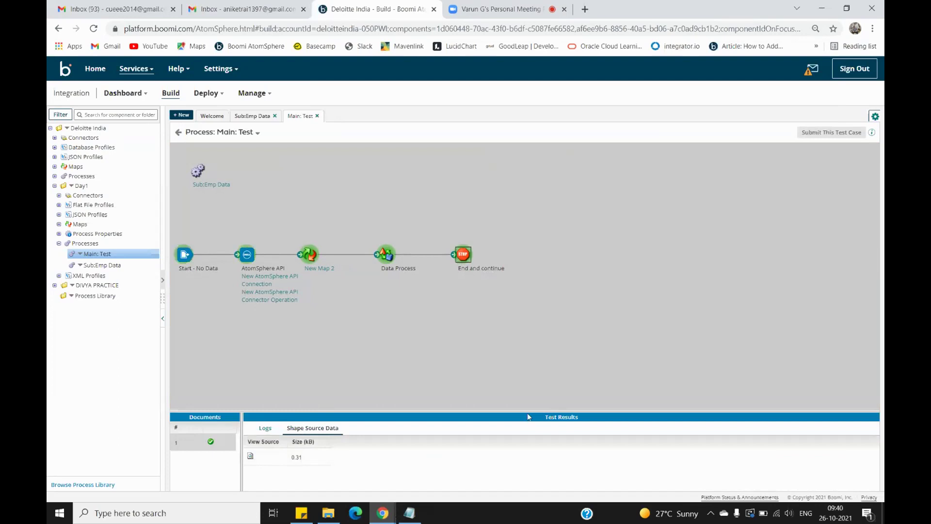
{"action": "left_click_drag", "start_coordinate": [529, 412], "coordinate": [550, 215]}
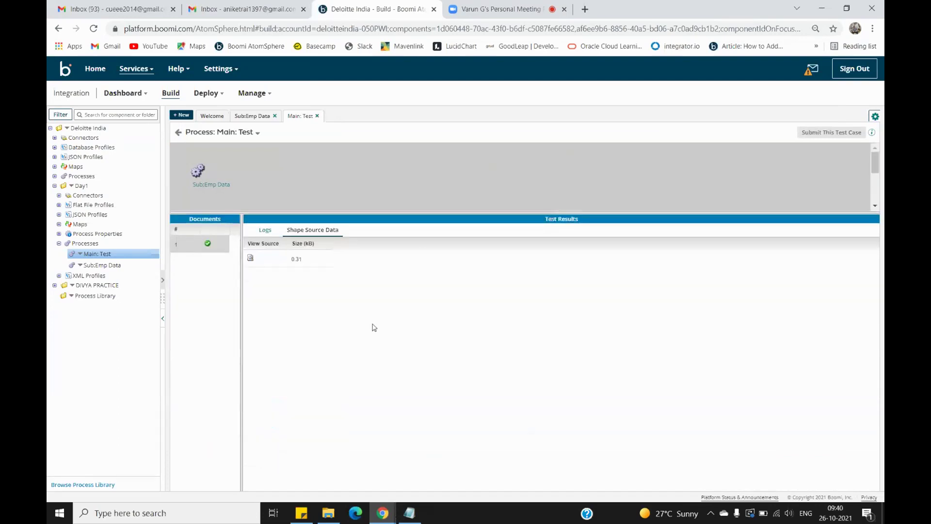
{"action": "left_click", "coordinate": [250, 257]}
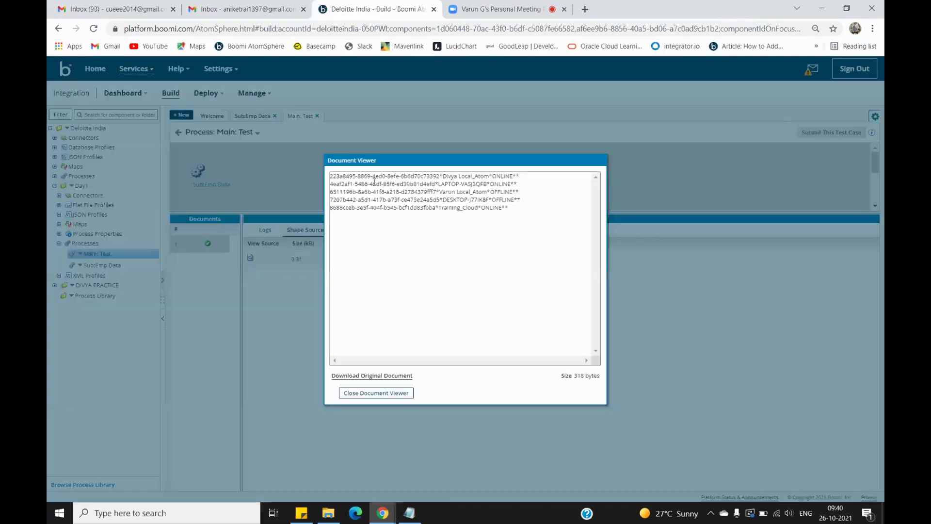
Step: Examine the atom ID, name and status lines in the combined flat file document, and close the viewer
{"action": "left_click_drag", "start_coordinate": [330, 177], "coordinate": [509, 177]}
{"action": "key", "text": "ctrl+z"}
{"action": "left_click", "coordinate": [512, 248]}
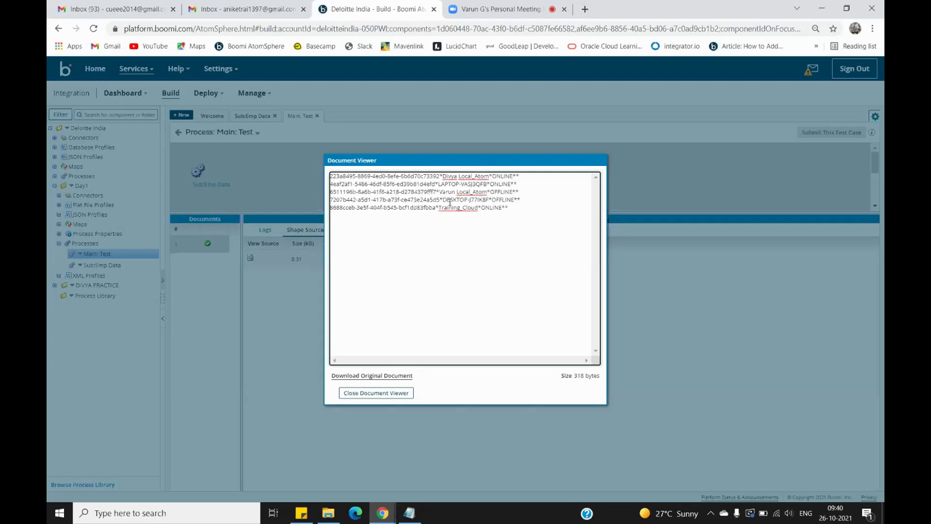
{"action": "left_click_drag", "start_coordinate": [510, 215], "coordinate": [330, 173]}
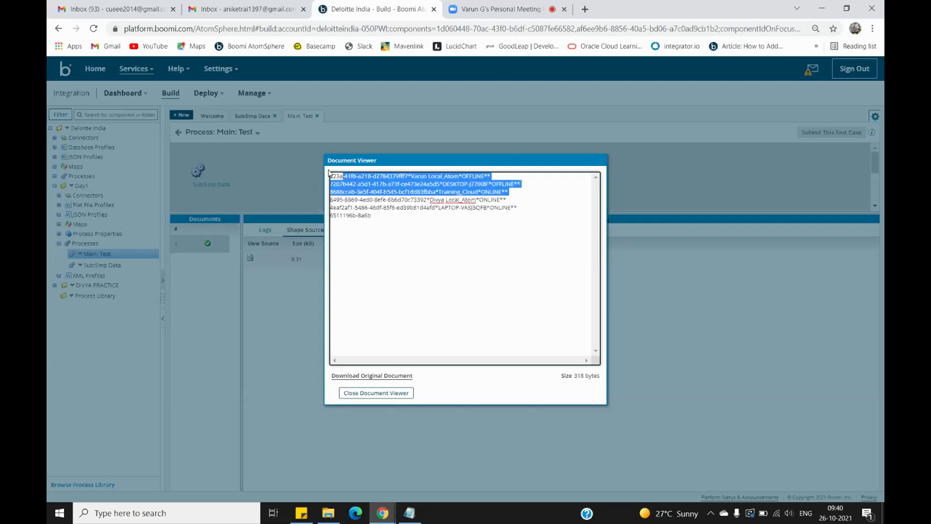
{"action": "left_click", "coordinate": [396, 254]}
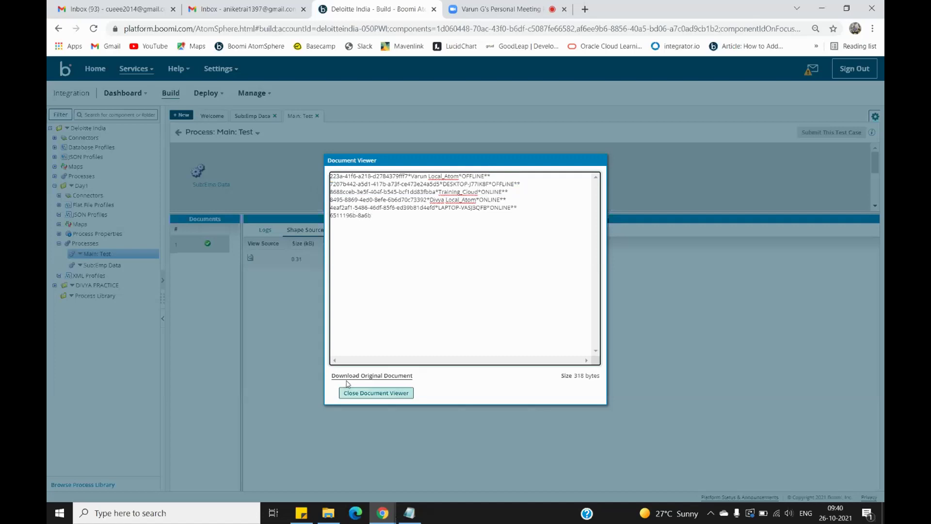
{"action": "left_click", "coordinate": [360, 395]}
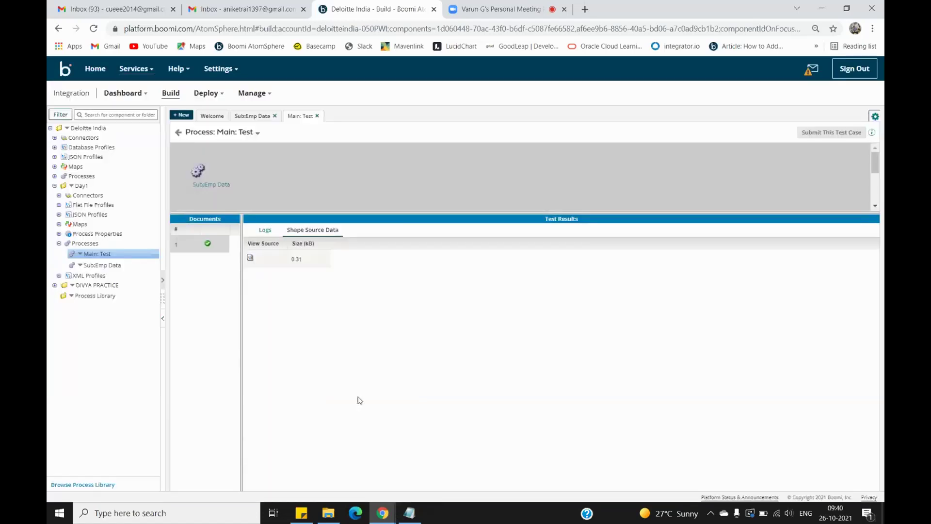
Step: Leave the test results for the process canvas, and open the group chat in the Zoom meeting, ready for a message
{"action": "left_click", "coordinate": [178, 132]}
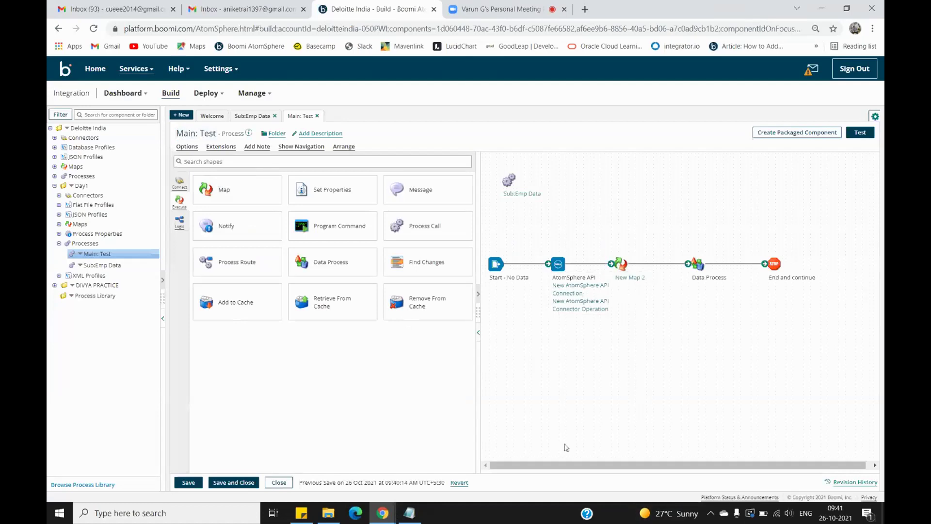
{"action": "left_click_drag", "start_coordinate": [591, 466], "coordinate": [595, 466]}
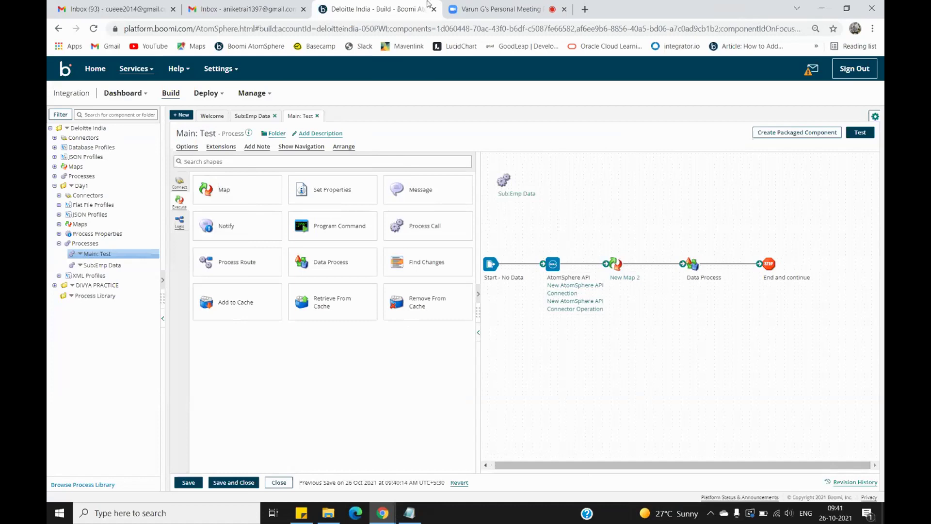
{"action": "left_click", "coordinate": [455, 5]}
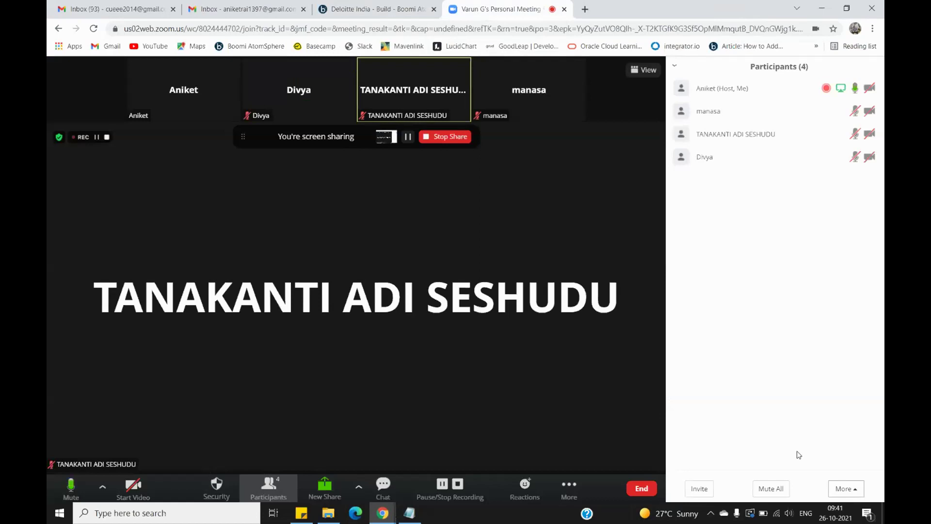
{"action": "left_click", "coordinate": [383, 485]}
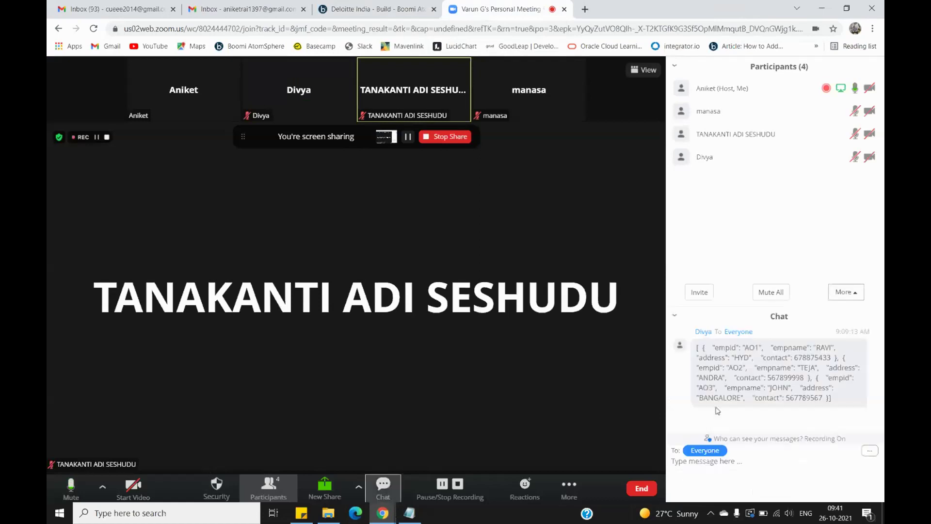
{"action": "left_click", "coordinate": [701, 463]}
Step: Send everyone the message "1: Import a json profile manually and map the data into a flatfile by combining first and last name into Name Field of destination"
{"action": "type", "text": "1:"}
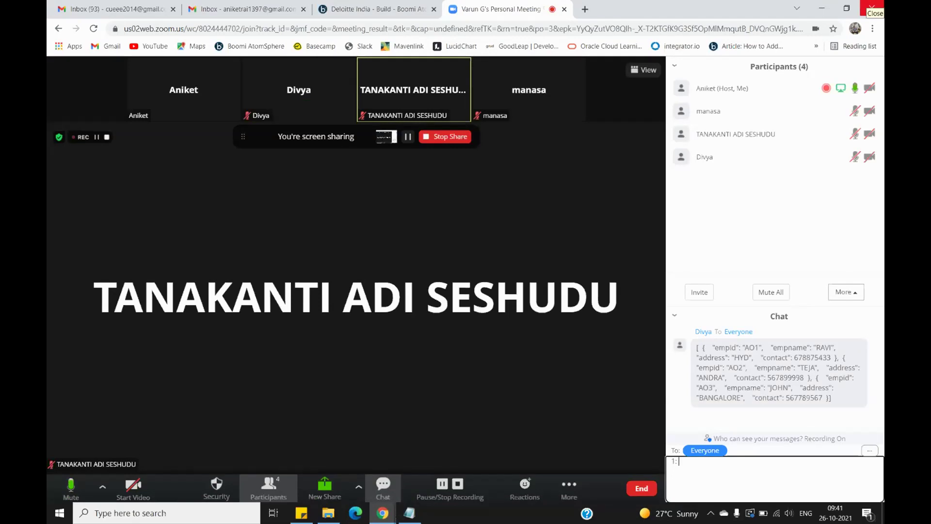
{"action": "type", "text": "Import a Json profil"}
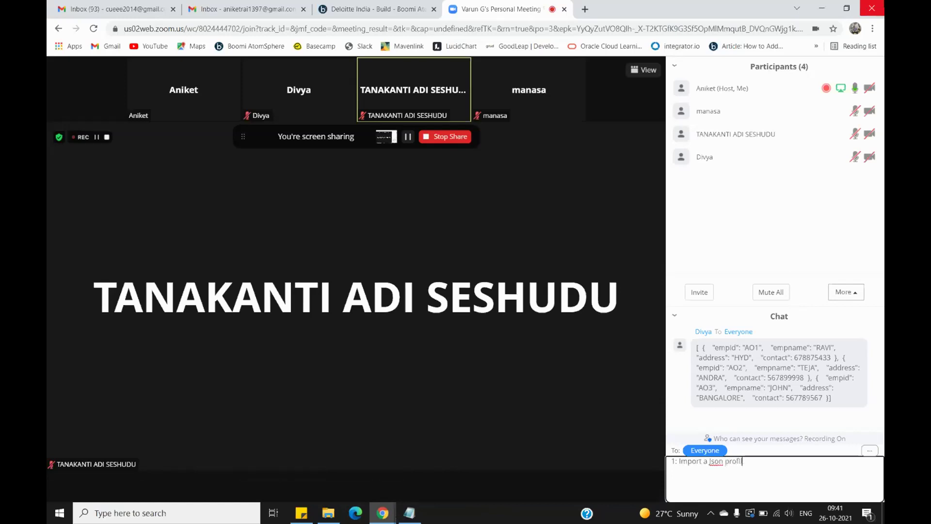
{"action": "type", "text": "ually and ma"}
{"action": "type", "text": "ry to map it with data"}
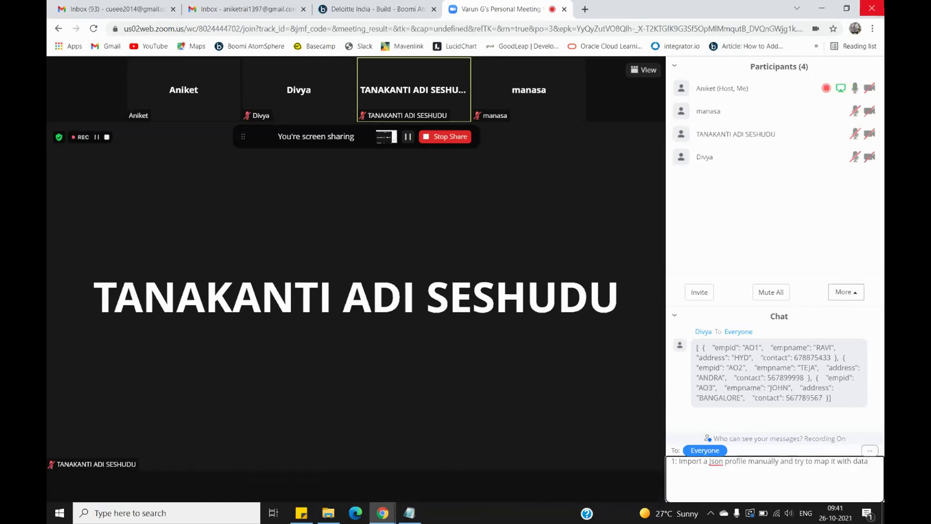
{"action": "key", "text": "BackSpace"}
{"action": "key", "text": "BackSpace"}
{"action": "key", "text": "BackSpace"}
{"action": "key", "text": "BackSpace"}
{"action": "key", "text": "BackSpace"}
{"action": "key", "text": "BackSpace"}
{"action": "key", "text": "BackSpace"}
{"action": "key", "text": "BackSpace"}
{"action": "key", "text": "BackSpace"}
{"action": "key", "text": "BackSpace"}
{"action": "key", "text": "BackSpace"}
{"action": "key", "text": "BackSpace"}
{"action": "key", "text": "BackSpace"}
{"action": "key", "text": "BackSpace"}
{"action": "key", "text": "BackSpace"}
{"action": "key", "text": "BackSpace"}
{"action": "key", "text": "BackSpace"}
{"action": "key", "text": "BackSpace"}
{"action": "key", "text": "BackSpace"}
{"action": "key", "text": "BackSpace"}
{"action": "type", "text": "d map itthe data into a flatfile by"}
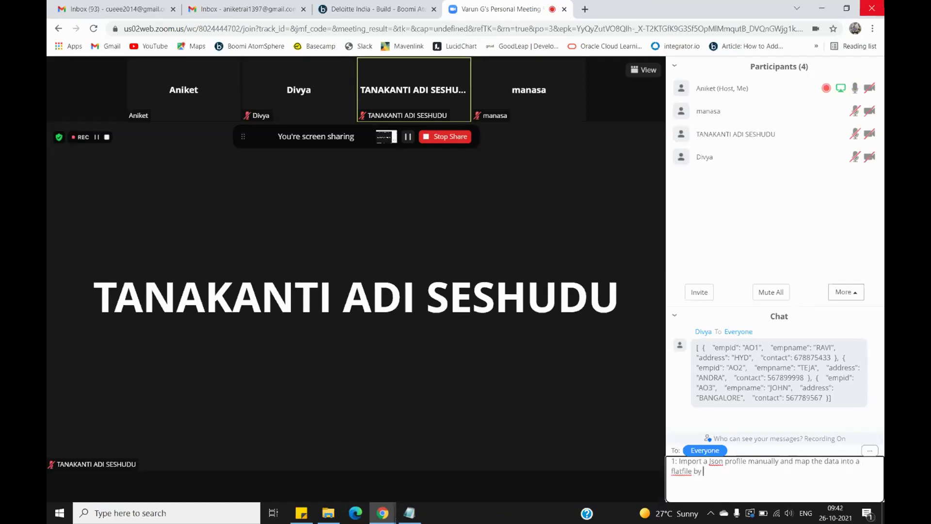
{"action": "type", "text": " combining first and last name in "}
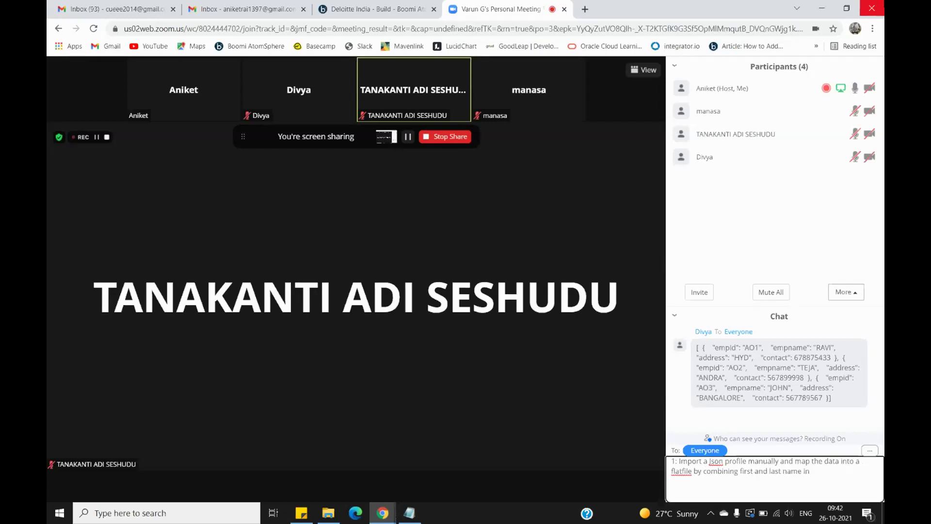
{"action": "type", "text": "to on eName Field of destgination"}
{"action": "key", "text": "BackSpace"}
{"action": "key", "text": "BackSpace"}
{"action": "key", "text": "BackSpace"}
{"action": "key", "text": "BackSpace"}
{"action": "key", "text": "BackSpace"}
{"action": "key", "text": "BackSpace"}
{"action": "key", "text": "BackSpace"}
{"action": "key", "text": "BackSpace"}
{"action": "type", "text": "ination"}
{"action": "key", "text": "Return"}
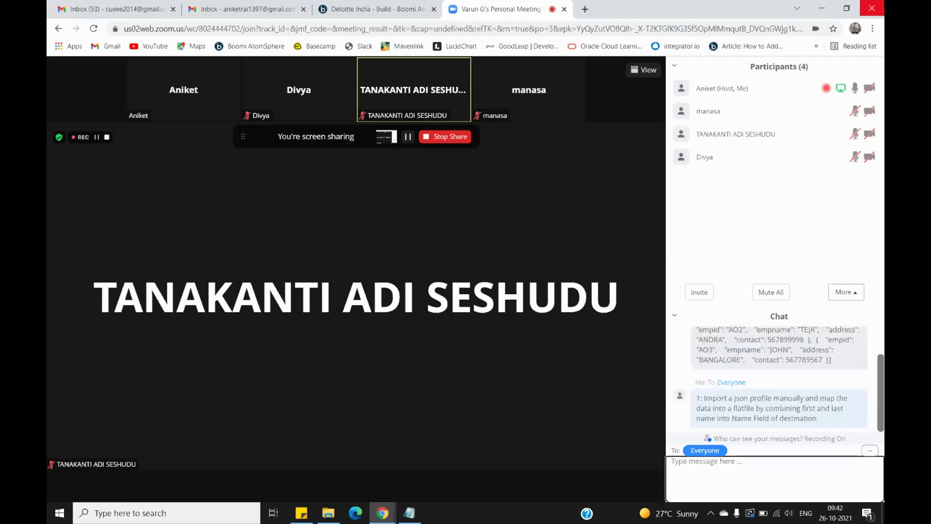
Step: Send everyone the message "2: Create an Atomsphere API connection and Operation to fetch Account Information and map into a singlr flat file"
{"action": "type", "text": "2: Create an Atomspghere API"}
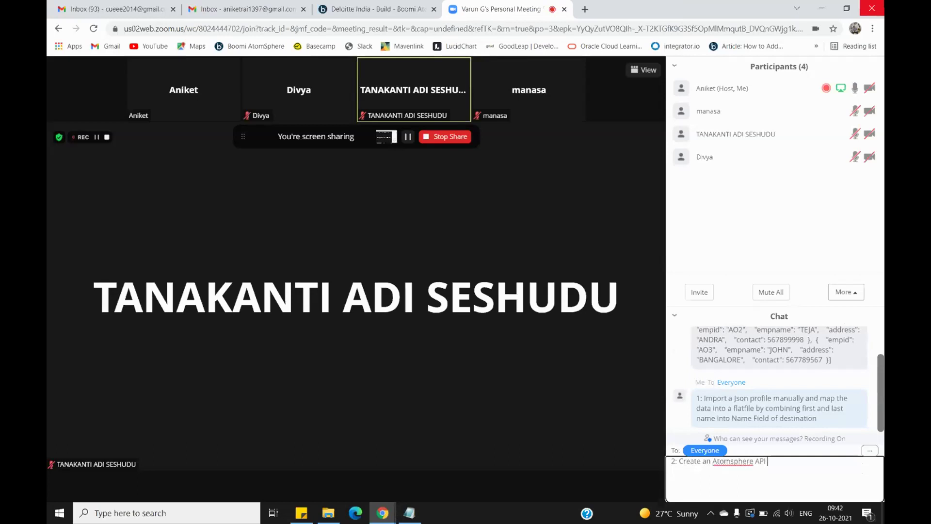
{"action": "type", "text": " connection and Operation to fetch Accou"}
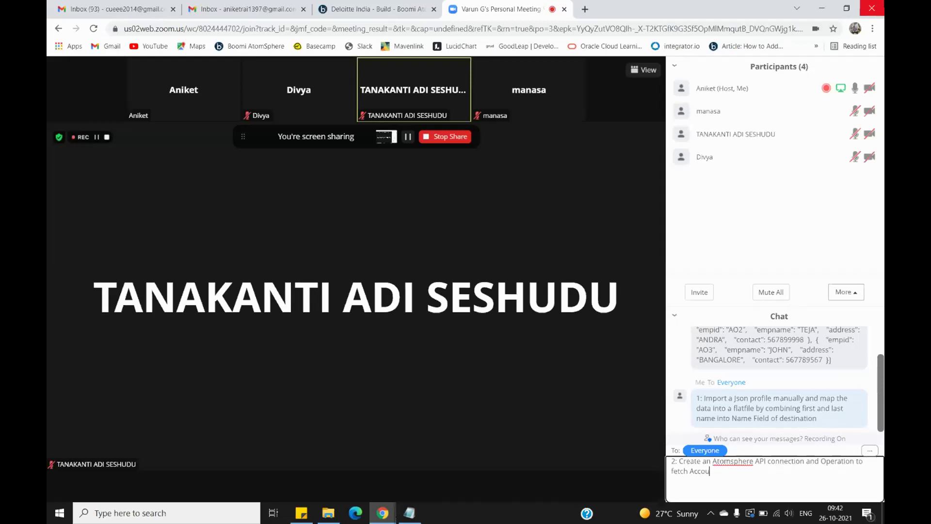
{"action": "type", "text": "nt Information anf"}
{"action": "type", "text": " map into a fa"}
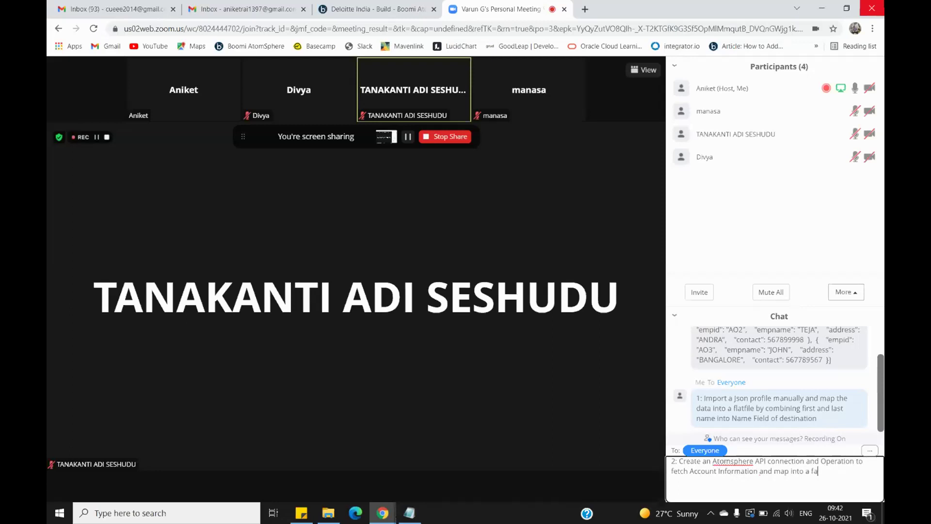
{"action": "type", "text": " singlr falat file"}
{"action": "key", "text": "Return"}
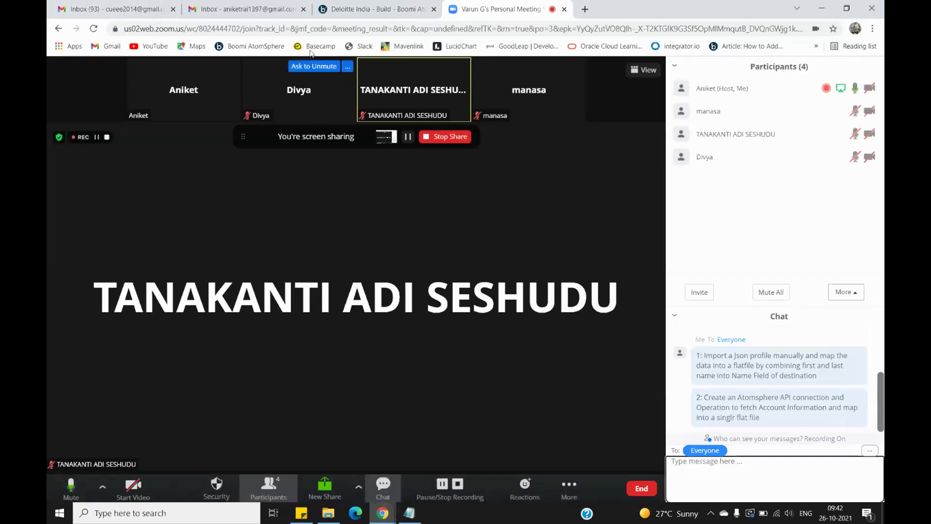
Step: Switch back to Boomi AtomSphere and add an SFTP connector from the full connector list to the canvas below the existing flow
{"action": "left_click", "coordinate": [342, 6]}
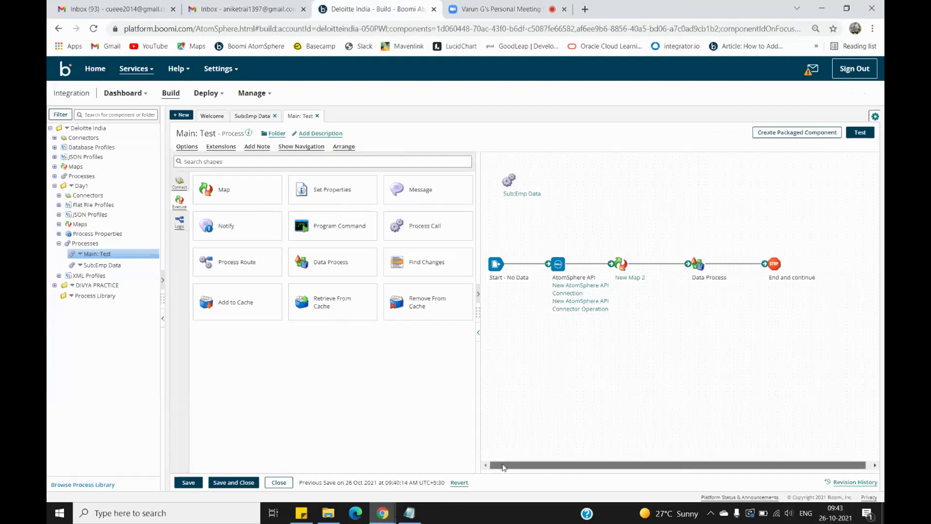
{"action": "left_click_drag", "start_coordinate": [556, 469], "coordinate": [513, 463]}
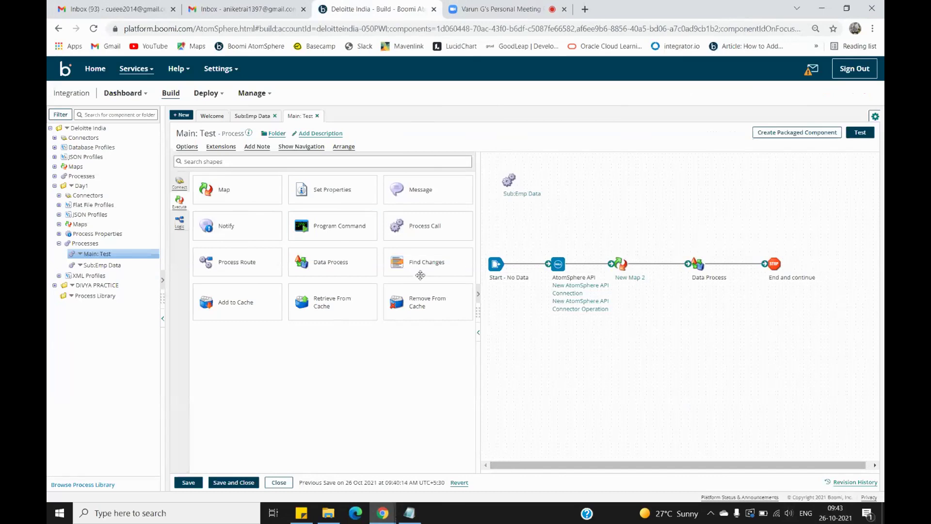
{"action": "left_click", "coordinate": [180, 183]}
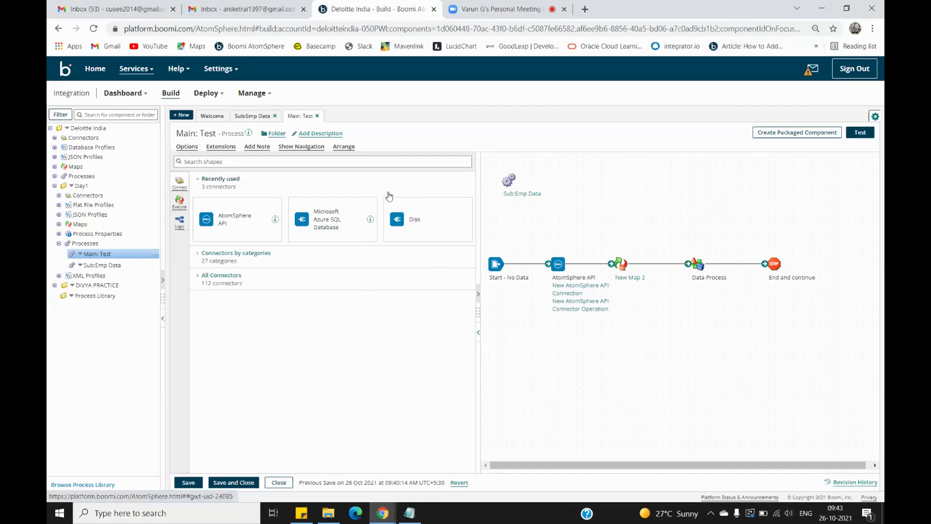
{"action": "left_click", "coordinate": [199, 280]}
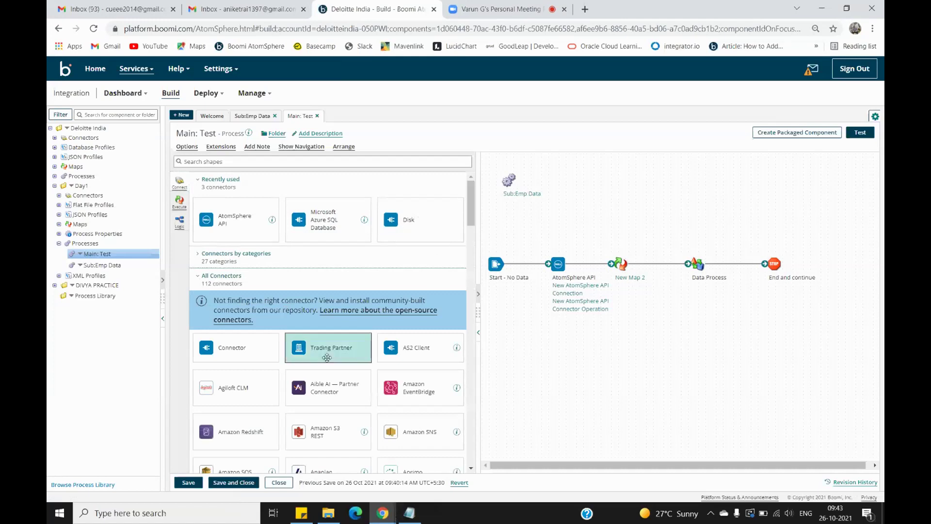
{"action": "scroll", "coordinate": [322, 383], "scroll_direction": "down", "scroll_amount": 5}
{"action": "scroll", "coordinate": [322, 364], "scroll_direction": "up", "scroll_amount": 5}
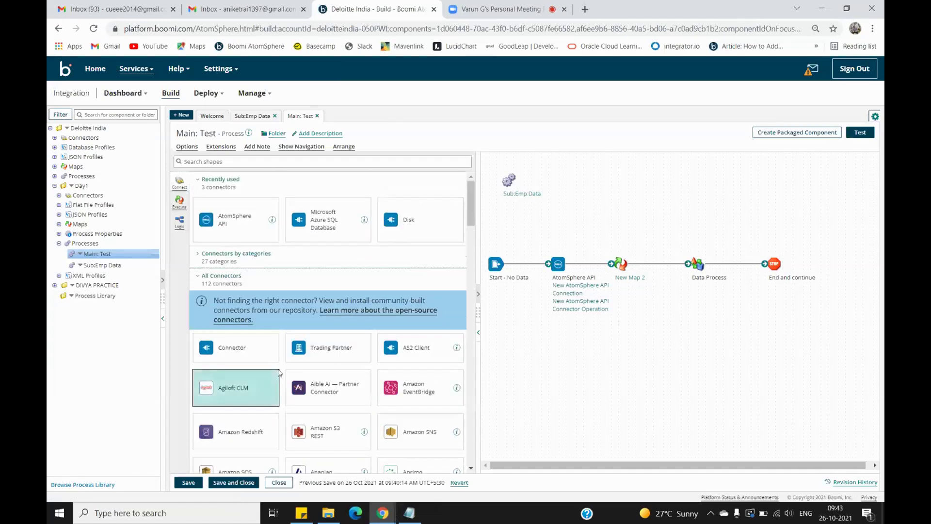
{"action": "scroll", "coordinate": [283, 371], "scroll_direction": "down", "scroll_amount": 5}
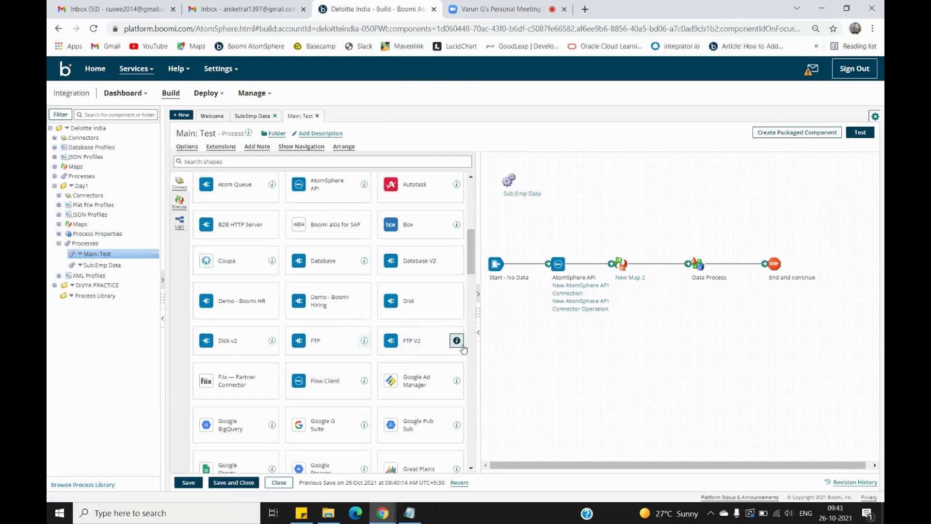
{"action": "scroll", "coordinate": [340, 357], "scroll_direction": "down", "scroll_amount": 3}
{"action": "scroll", "coordinate": [341, 357], "scroll_direction": "down", "scroll_amount": 7}
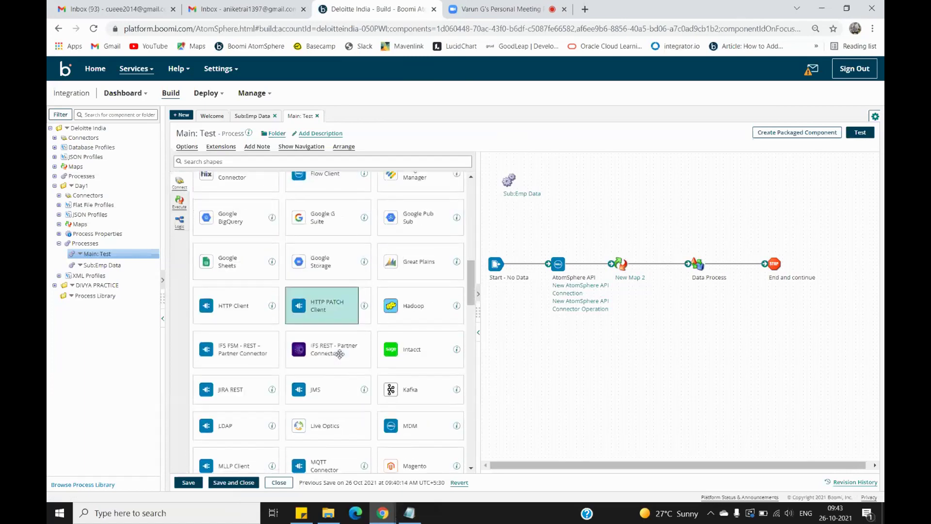
{"action": "scroll", "coordinate": [341, 358], "scroll_direction": "down", "scroll_amount": 5}
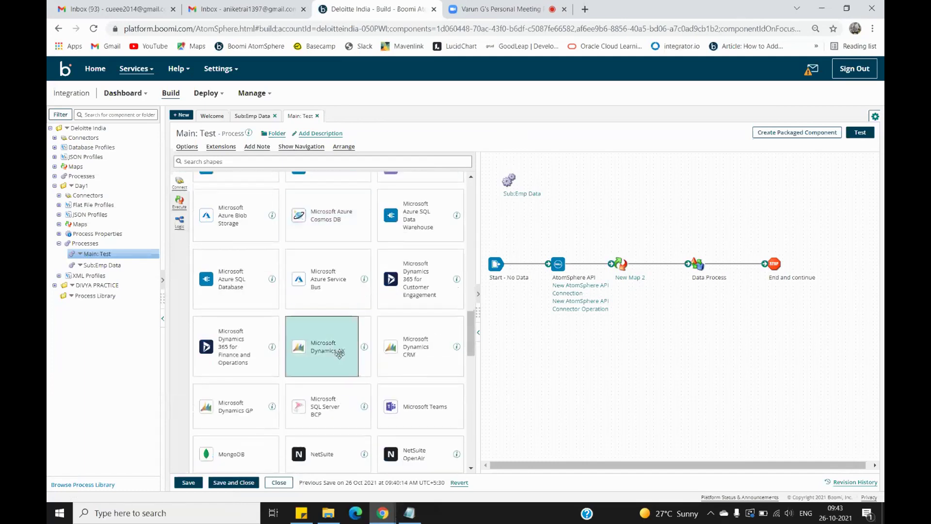
{"action": "scroll", "coordinate": [340, 354], "scroll_direction": "down", "scroll_amount": 1}
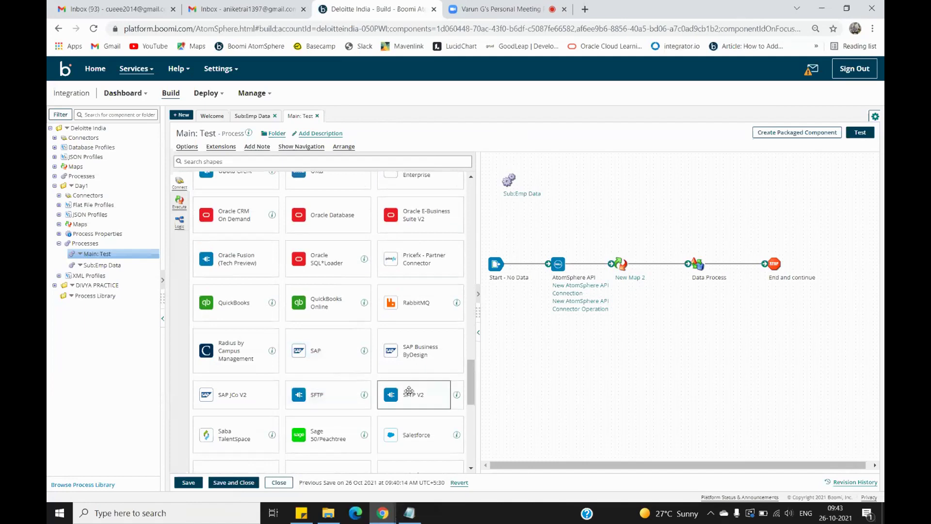
{"action": "left_click_drag", "start_coordinate": [318, 404], "coordinate": [587, 372]}
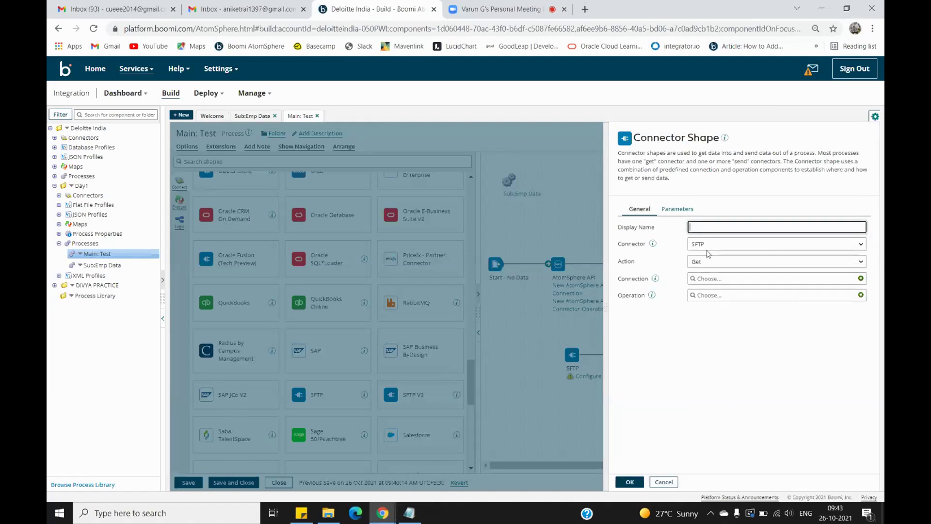
Step: Review the Get action of the SFTP connector shape, and set its action to Send
{"action": "left_click", "coordinate": [697, 262]}
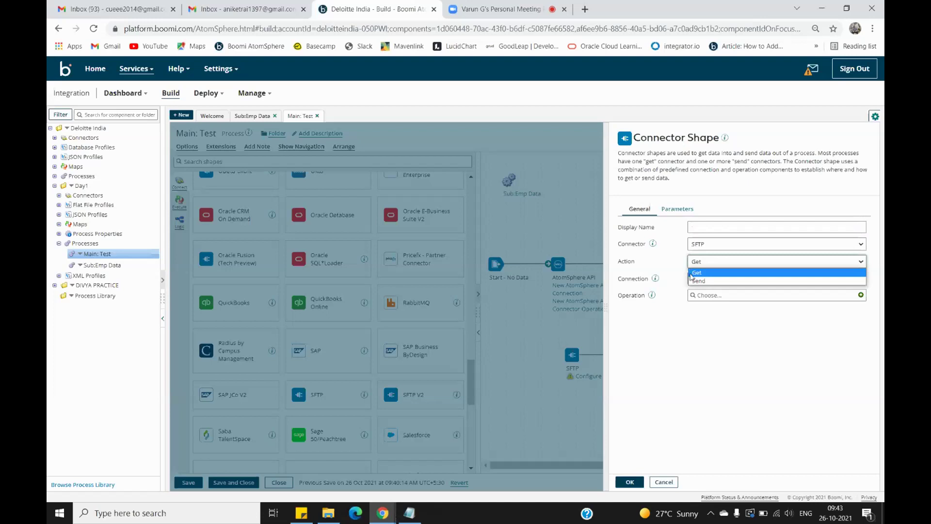
{"action": "left_click", "coordinate": [691, 273]}
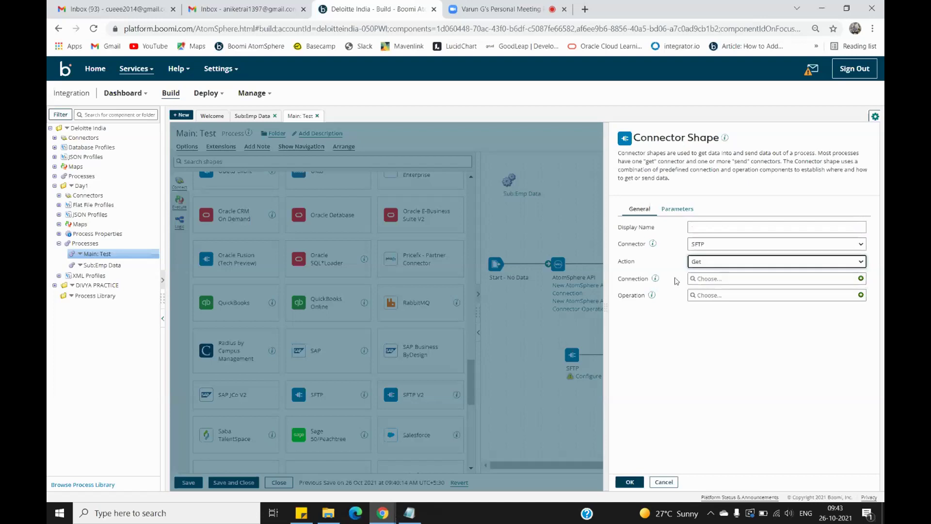
{"action": "left_click", "coordinate": [721, 265]}
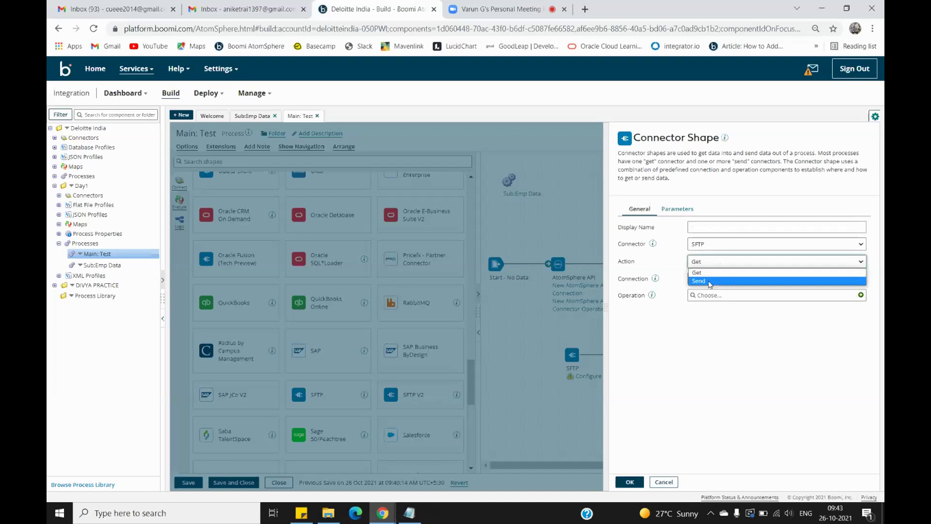
{"action": "left_click", "coordinate": [709, 281]}
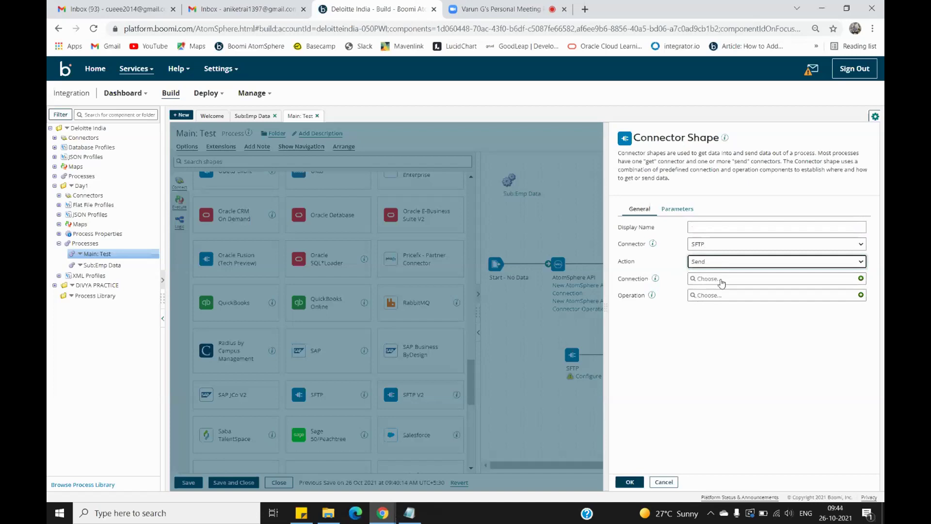
Step: Review the host, port, user name and password fields of a new SFTP connection, and close it without saving
{"action": "left_click", "coordinate": [861, 279]}
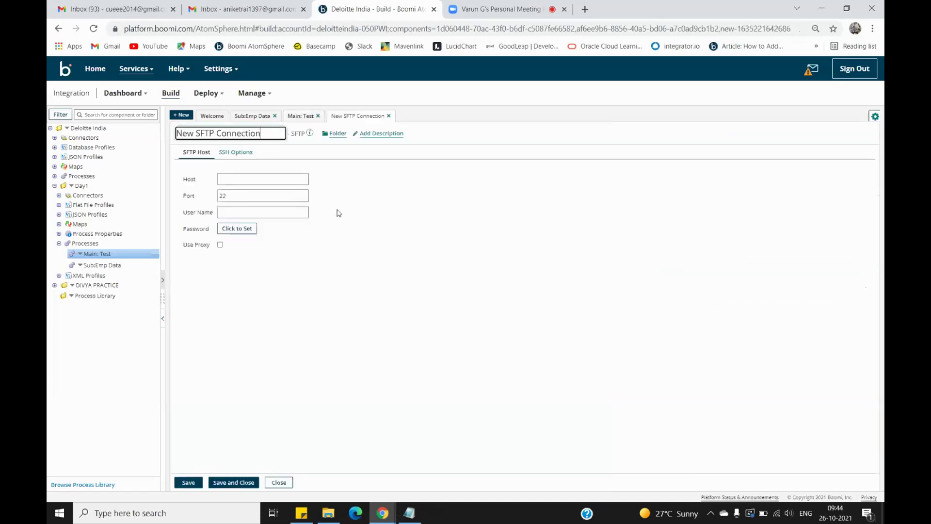
{"action": "left_click", "coordinate": [224, 180]}
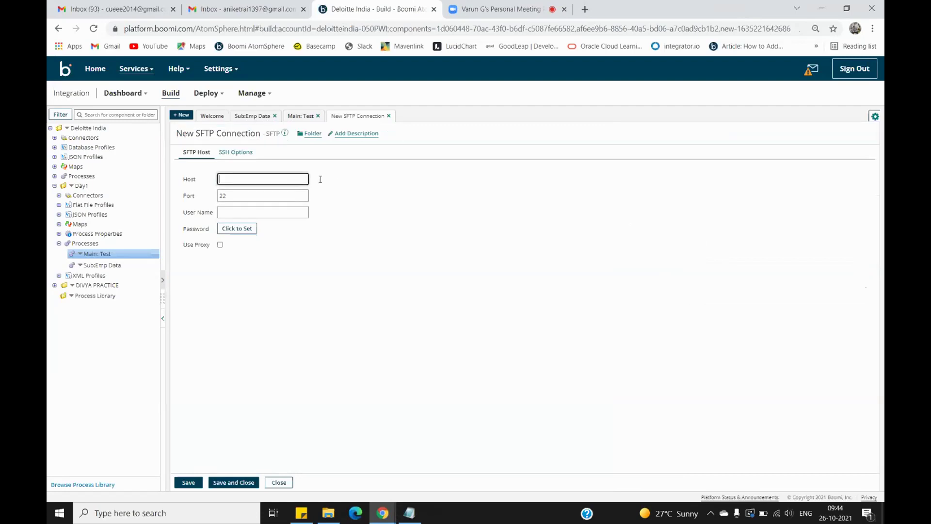
{"action": "left_click", "coordinate": [362, 216]}
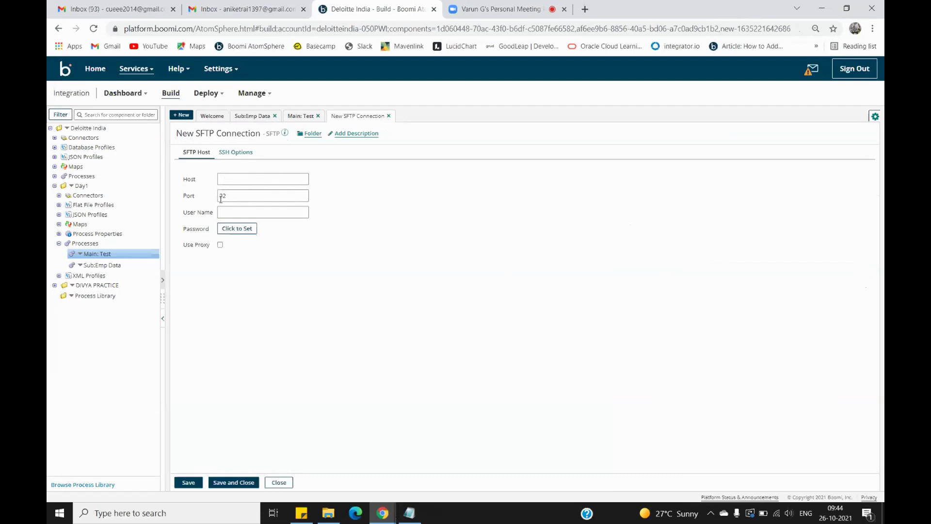
{"action": "left_click_drag", "start_coordinate": [234, 196], "coordinate": [209, 198]}
{"action": "left_click", "coordinate": [206, 194]}
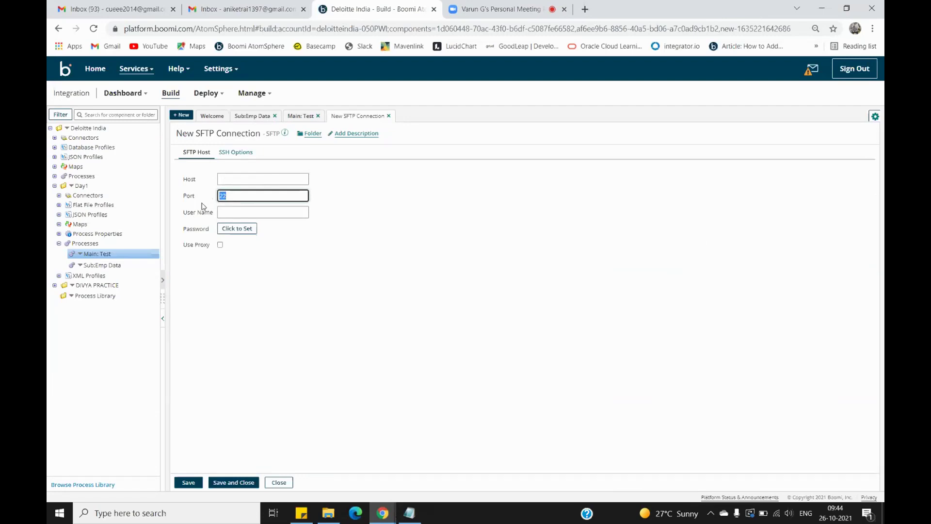
{"action": "left_click", "coordinate": [228, 215]}
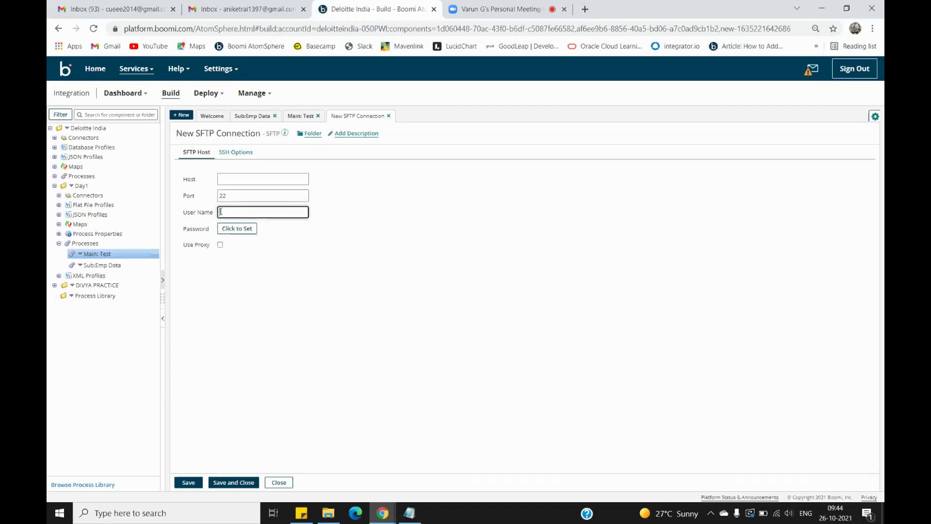
{"action": "double_click", "coordinate": [193, 180]}
{"action": "left_click_drag", "start_coordinate": [186, 219], "coordinate": [209, 236]}
{"action": "left_click", "coordinate": [227, 275]}
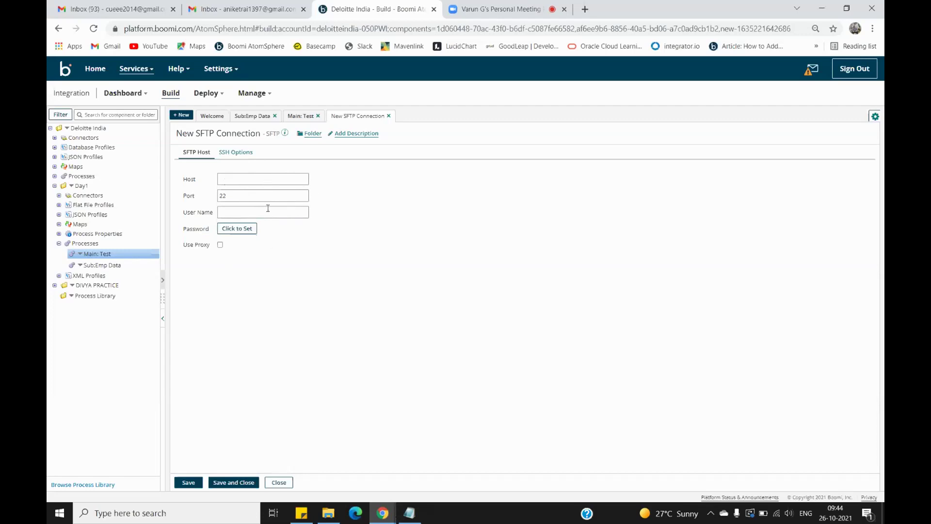
{"action": "left_click", "coordinate": [280, 484]}
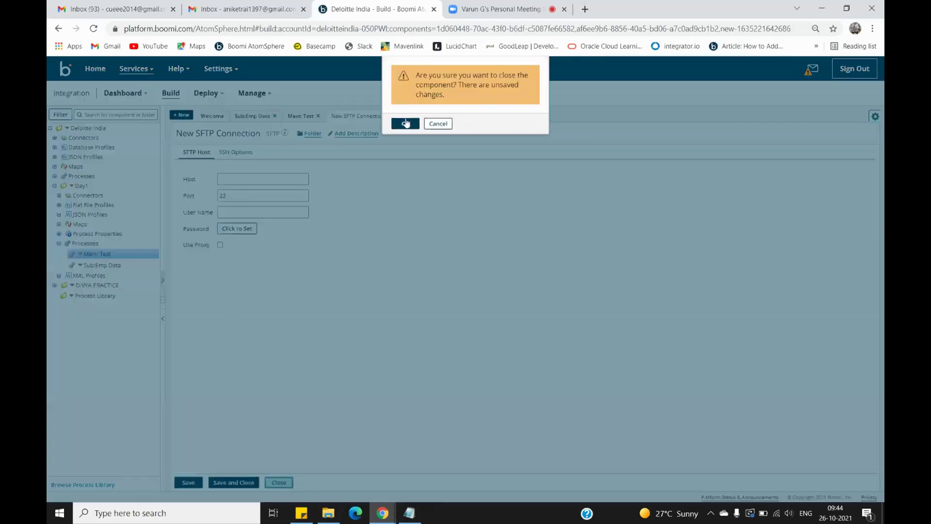
{"action": "left_click", "coordinate": [405, 124]}
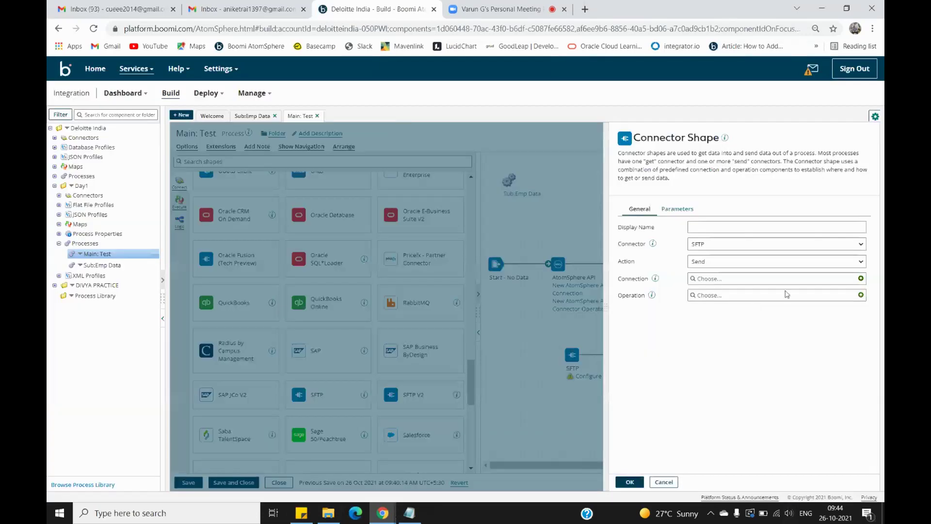
Step: Review the put action choices and remote directory of a new SFTP Send operation, and discard both the operation and the SFTP shape
{"action": "left_click", "coordinate": [861, 295]}
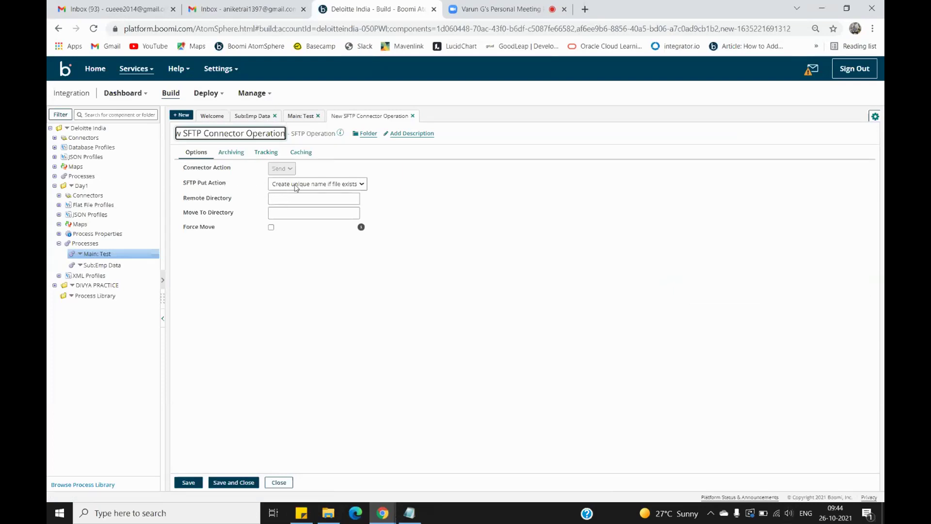
{"action": "left_click", "coordinate": [356, 185]}
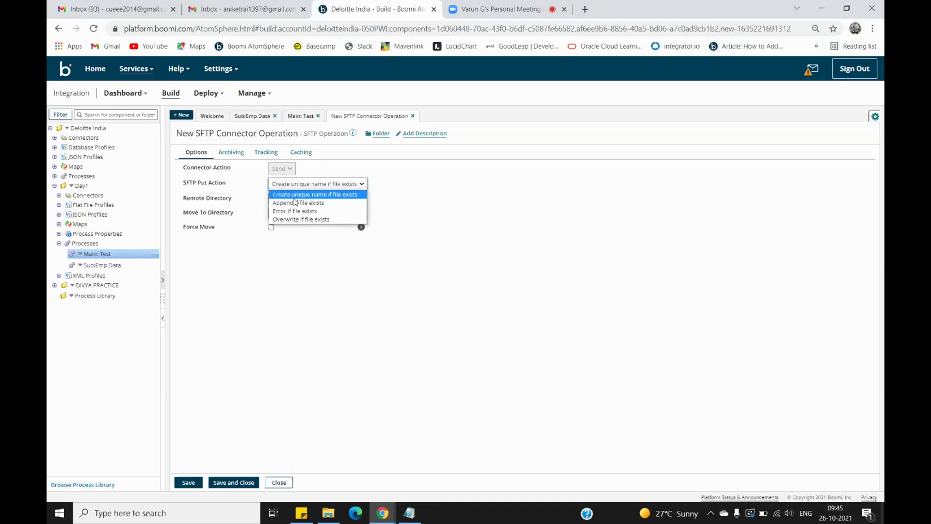
{"action": "left_click", "coordinate": [263, 288]}
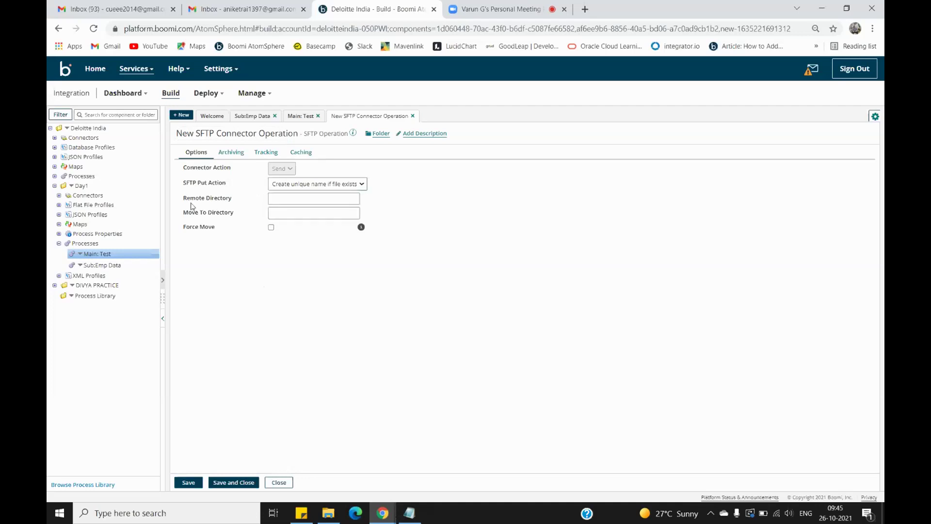
{"action": "left_click_drag", "start_coordinate": [183, 198], "coordinate": [244, 204]}
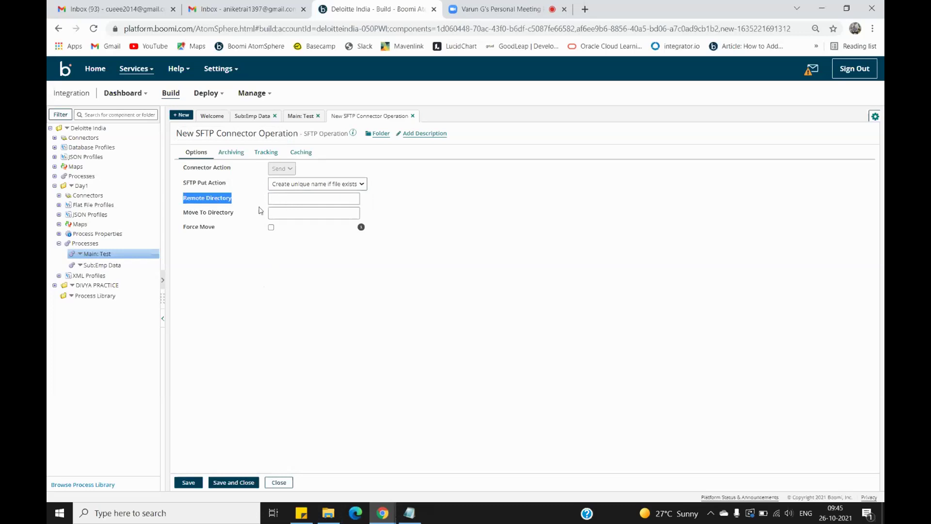
{"action": "left_click", "coordinate": [288, 198]}
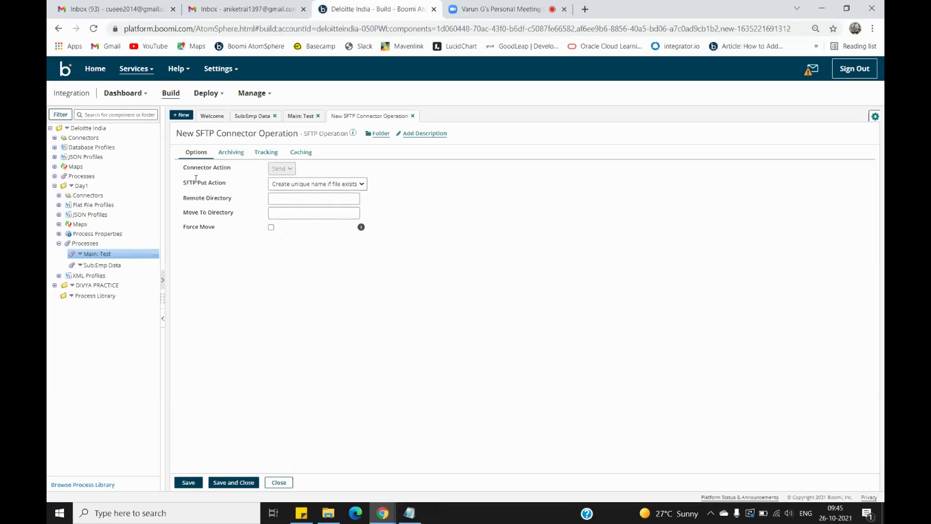
{"action": "left_click", "coordinate": [288, 486]}
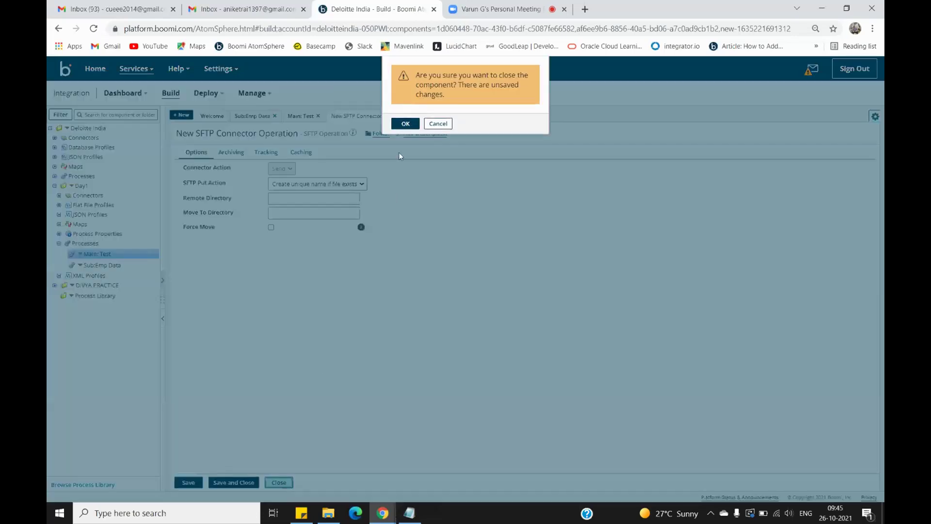
{"action": "left_click", "coordinate": [406, 123]}
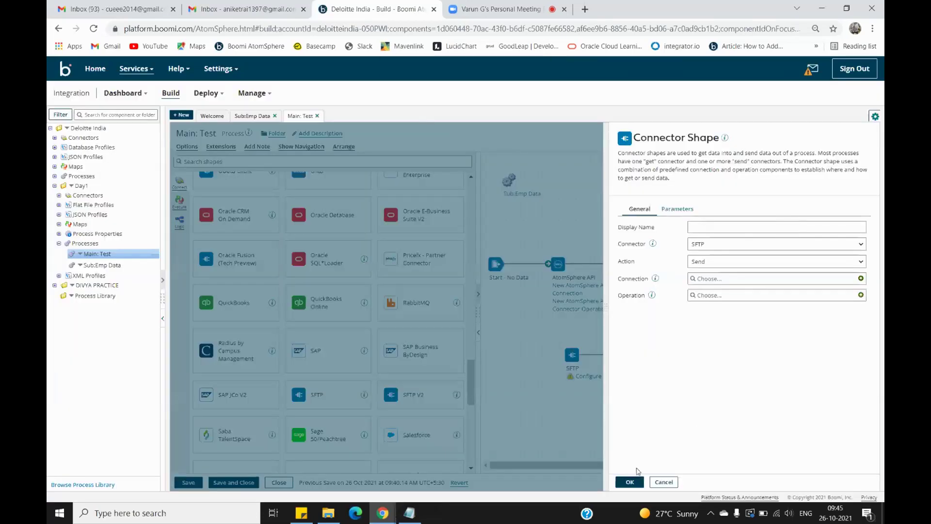
{"action": "left_click", "coordinate": [664, 481]}
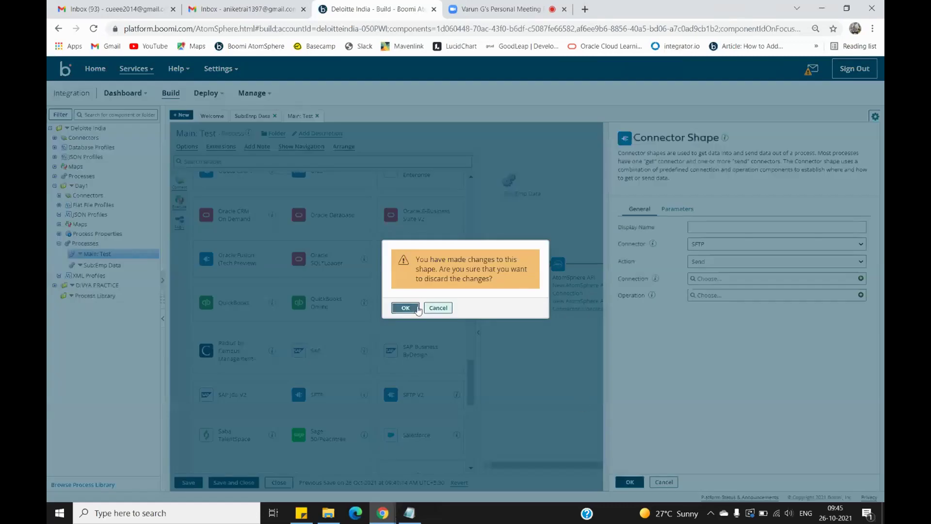
{"action": "left_click", "coordinate": [419, 309]}
Step: Add a Disk connector to the canvas below the End and continue shape and set its action to Send
{"action": "scroll", "coordinate": [373, 327], "scroll_direction": "up", "scroll_amount": 10}
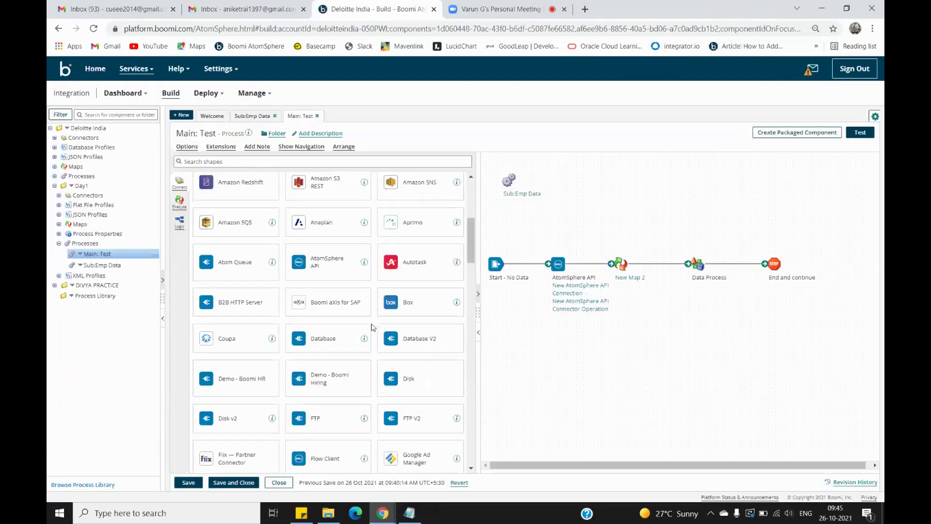
{"action": "scroll", "coordinate": [373, 328], "scroll_direction": "up", "scroll_amount": 5}
{"action": "left_click_drag", "start_coordinate": [400, 212], "coordinate": [764, 325]}
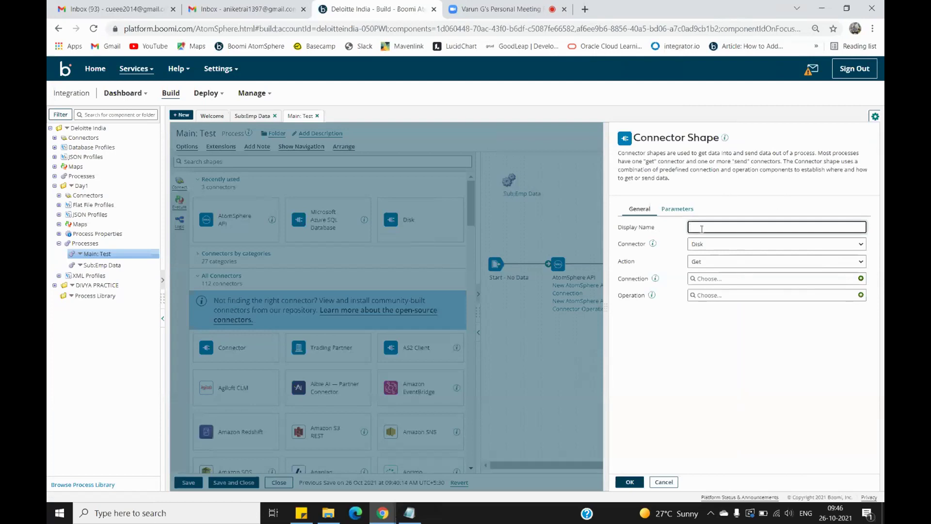
{"action": "left_click", "coordinate": [699, 264]}
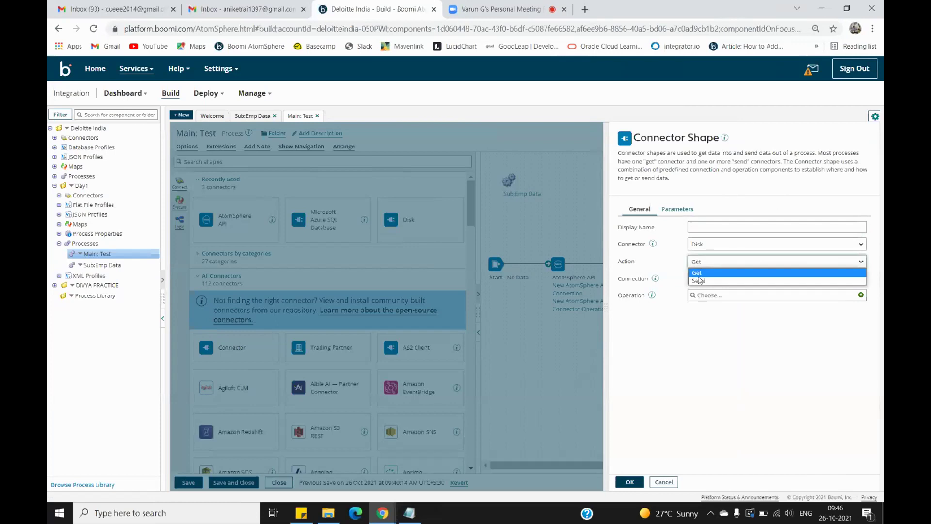
{"action": "left_click", "coordinate": [699, 281]}
Step: Start a new Disk connection, switch to File Explorer and copy the Desktop folder path from the properties of a text file there
{"action": "left_click", "coordinate": [861, 279]}
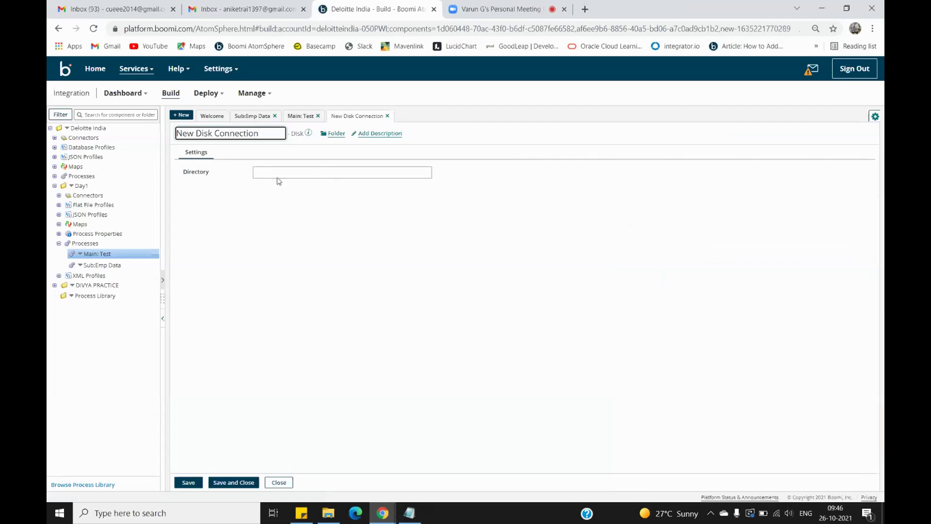
{"action": "left_click", "coordinate": [328, 513]}
{"action": "left_click", "coordinate": [157, 84]}
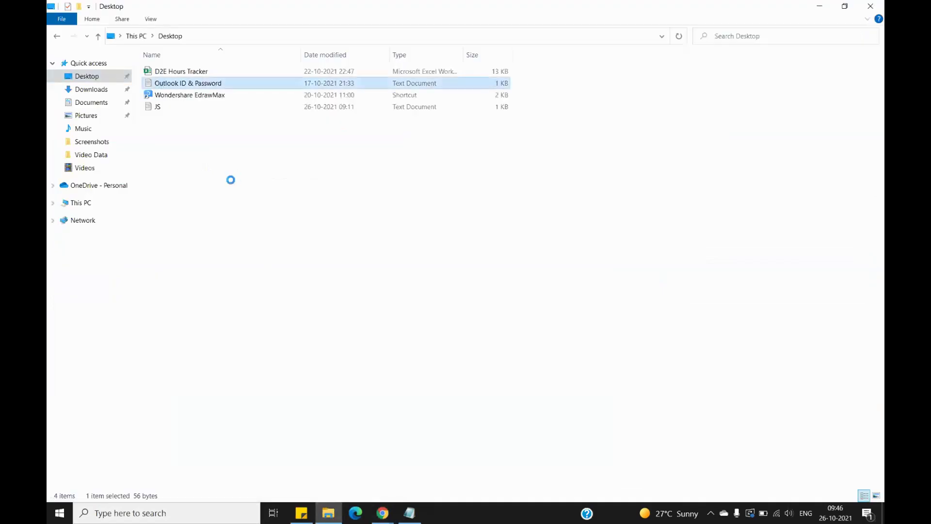
{"action": "right_click", "coordinate": [157, 84]}
{"action": "left_click", "coordinate": [170, 335]}
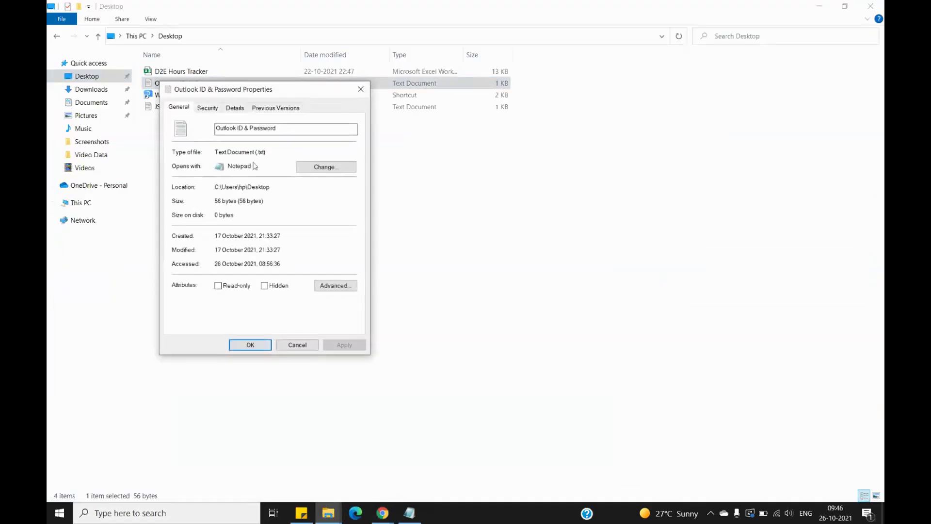
{"action": "left_click_drag", "start_coordinate": [279, 188], "coordinate": [193, 184]}
{"action": "key", "text": "ctrl+c"}
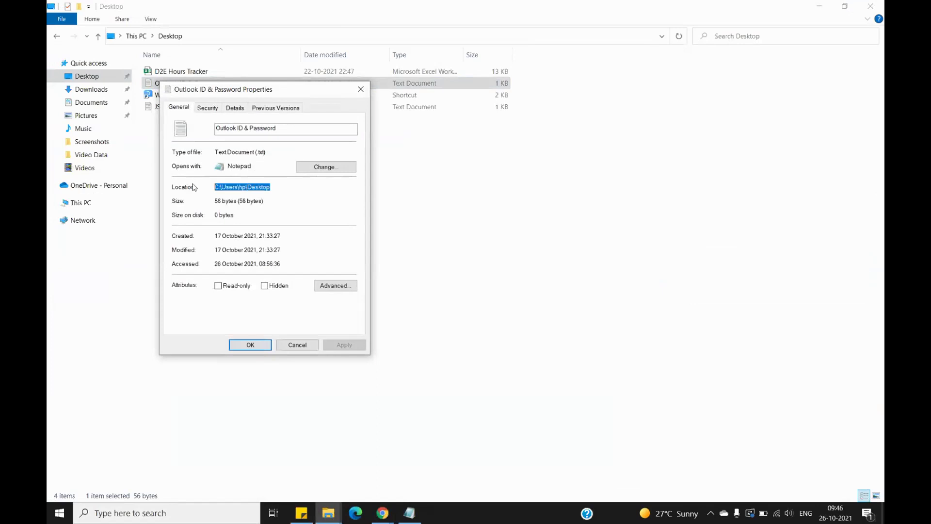
{"action": "left_click", "coordinate": [296, 343]}
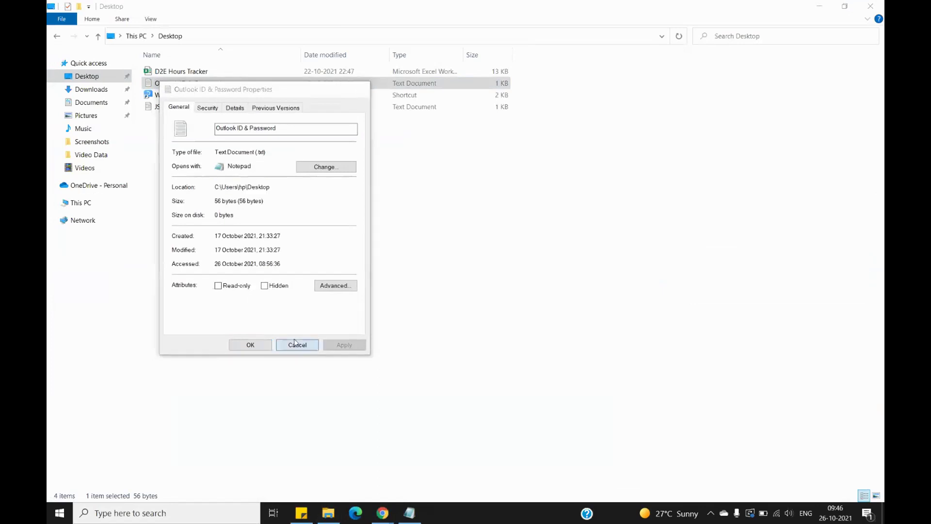
Step: Switch back to Boomi AtomSphere, set the Disk connection's directory to C:\Users\hp\Desktop and save the connection
{"action": "mouse_move", "coordinate": [395, 520]}
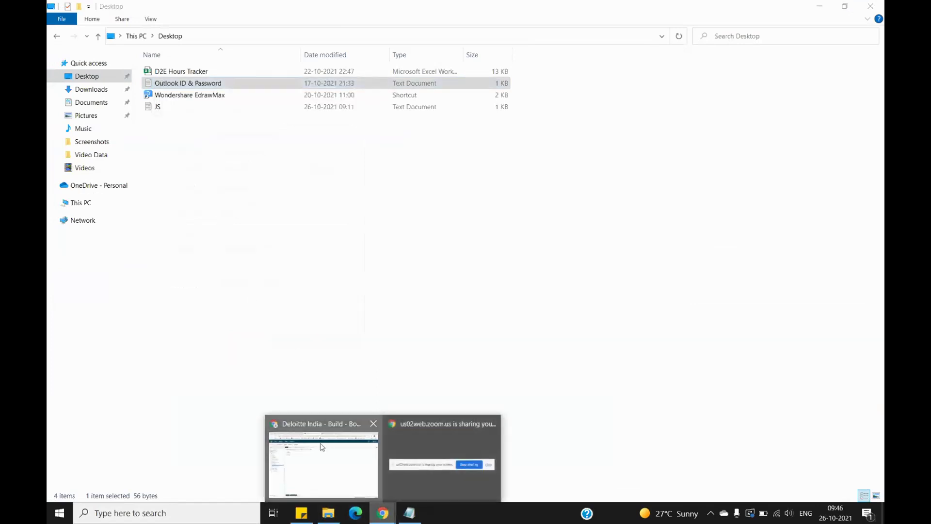
{"action": "left_click", "coordinate": [337, 447]}
{"action": "left_click", "coordinate": [304, 172]}
{"action": "key", "text": "ctrl+v"}
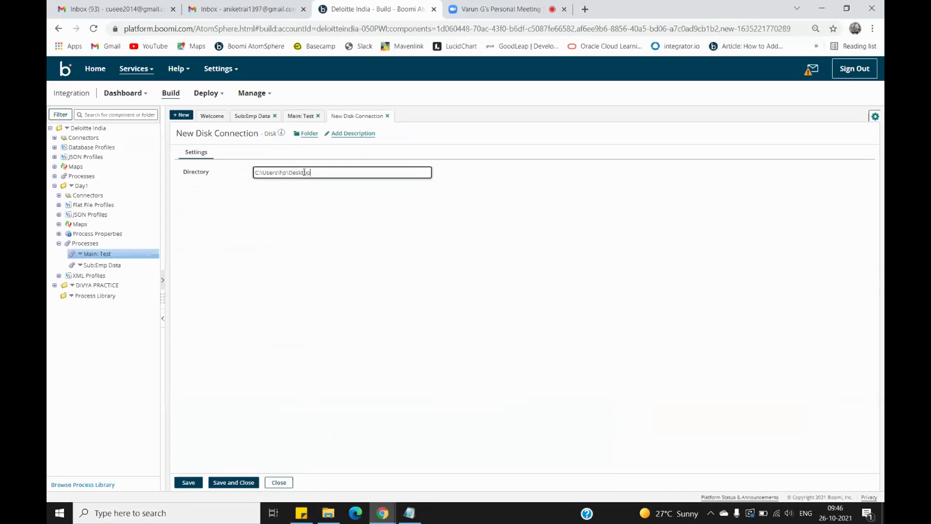
{"action": "left_click", "coordinate": [242, 483]}
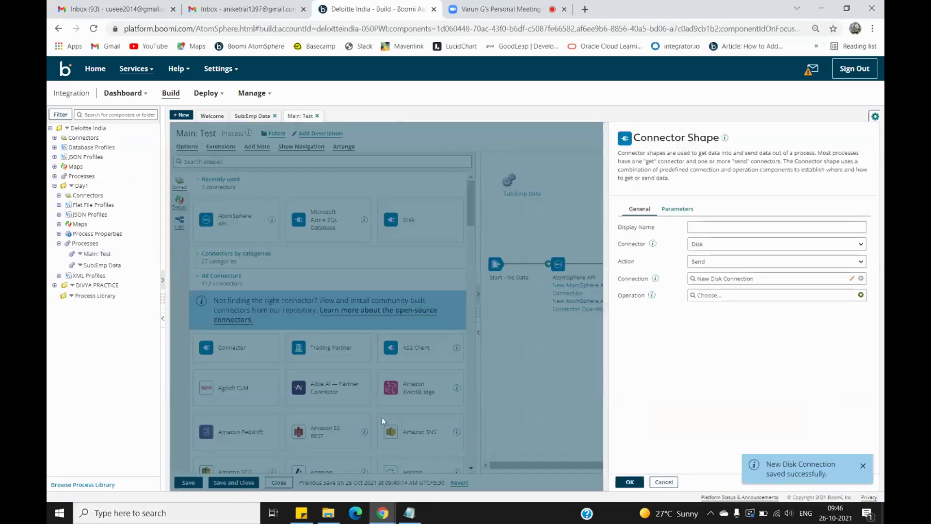
Step: Create and save a Disk Send operation with "Create Directory if it doesn't exist" enabled, and confirm the Disk connector shape
{"action": "left_click", "coordinate": [861, 295]}
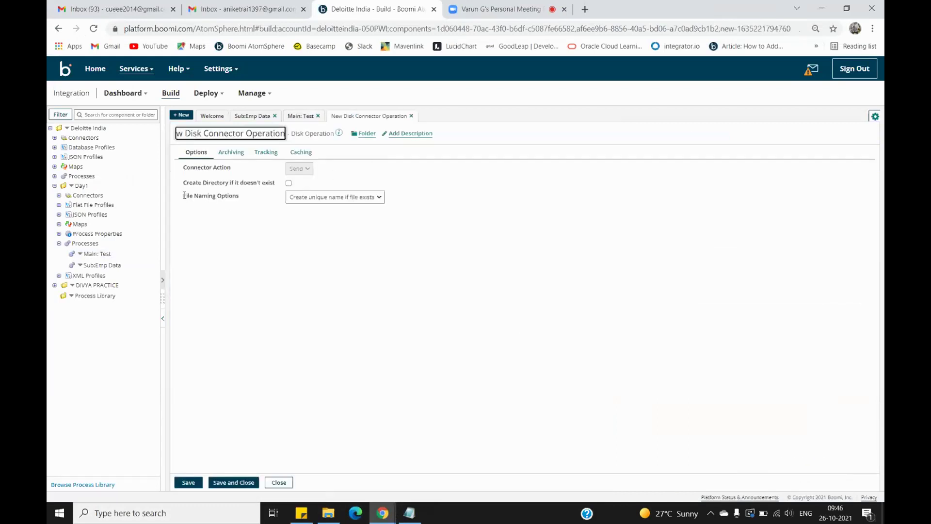
{"action": "left_click_drag", "start_coordinate": [184, 197], "coordinate": [258, 202]}
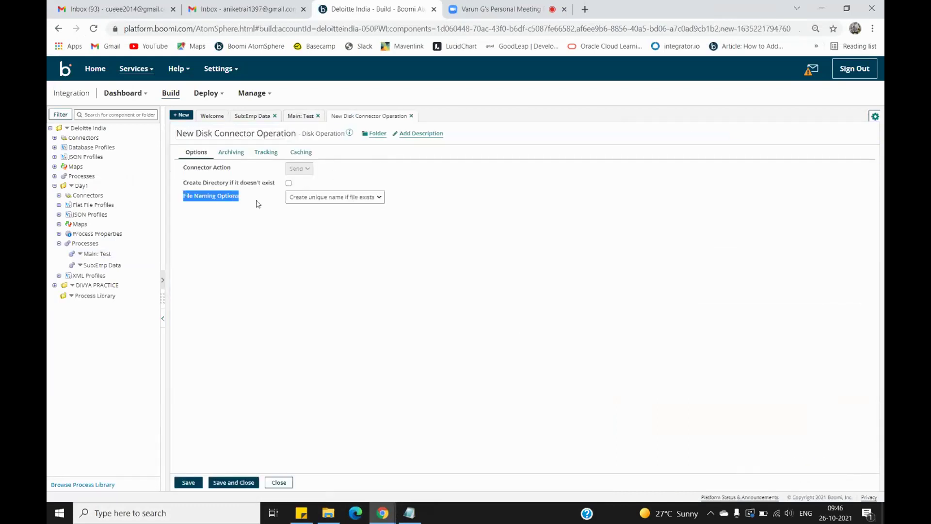
{"action": "left_click", "coordinate": [330, 197]}
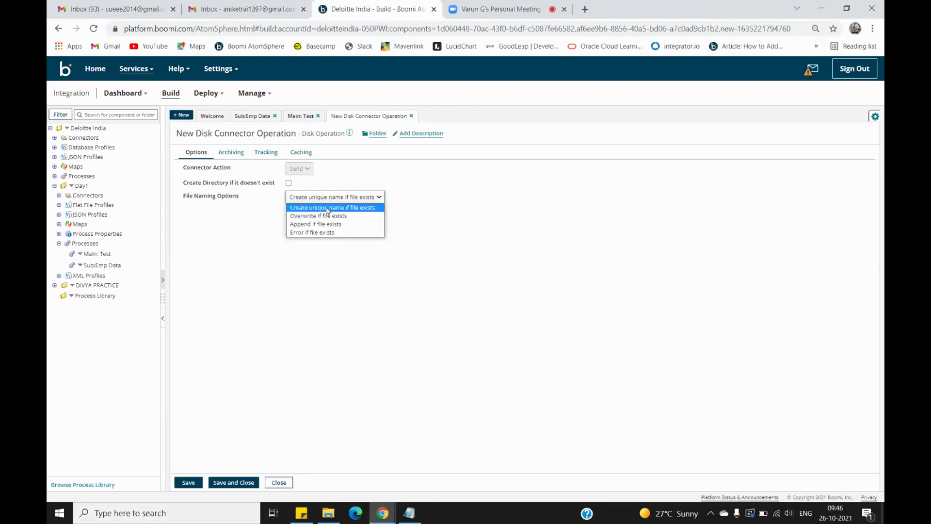
{"action": "left_click", "coordinate": [216, 220]}
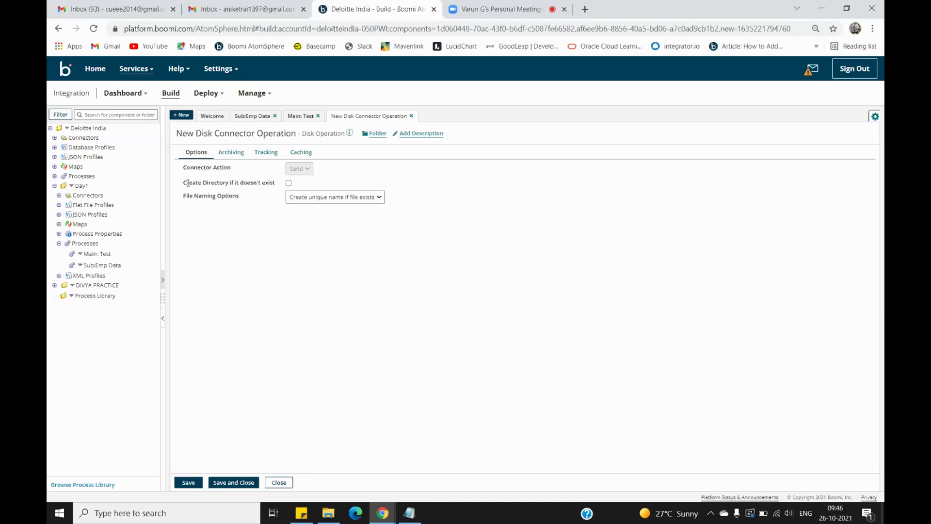
{"action": "left_click_drag", "start_coordinate": [183, 183], "coordinate": [281, 187]}
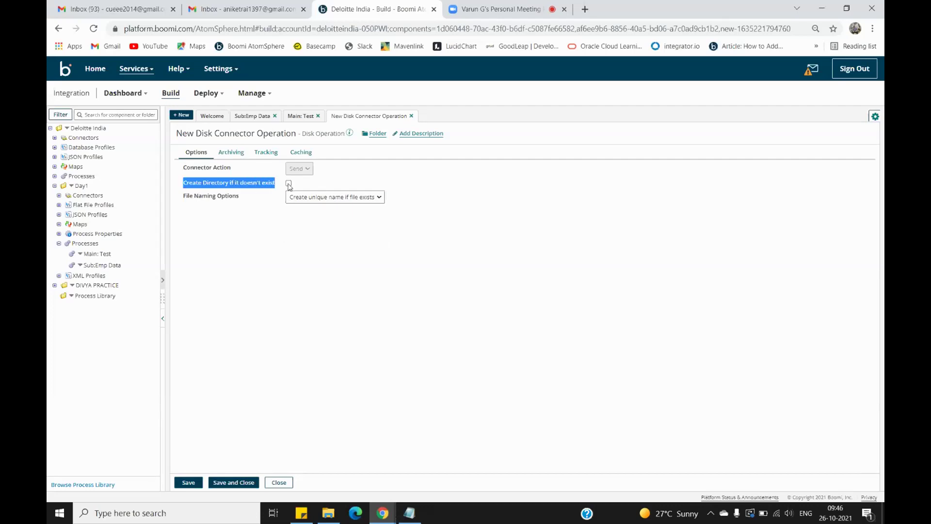
{"action": "left_click", "coordinate": [289, 184]}
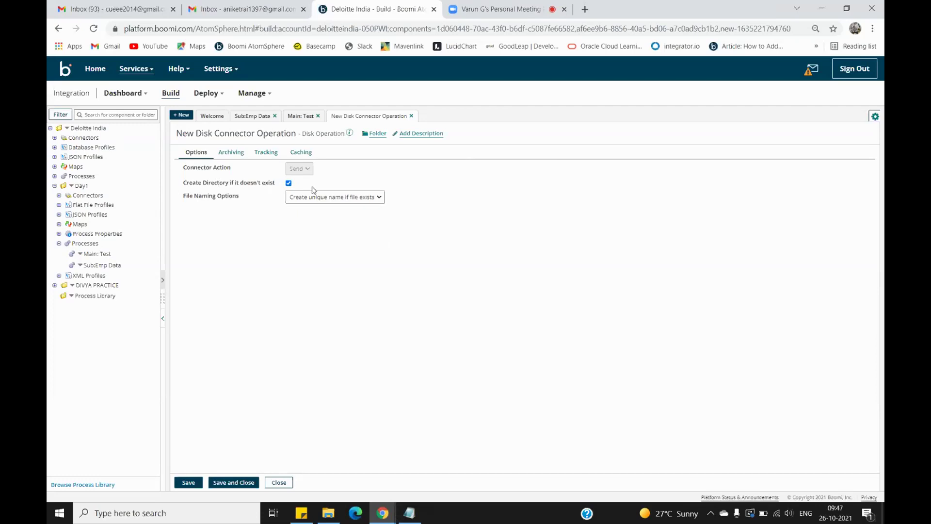
{"action": "left_click", "coordinate": [234, 483]}
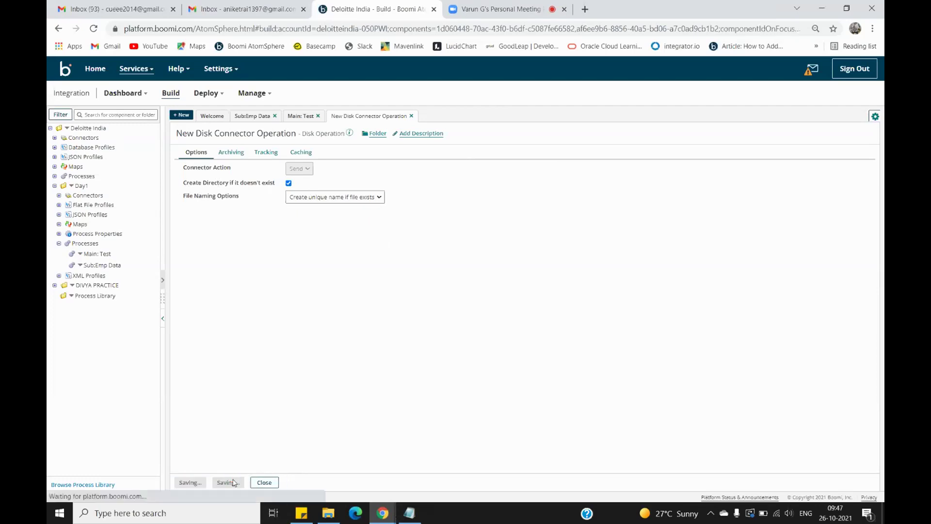
{"action": "left_click", "coordinate": [632, 482]}
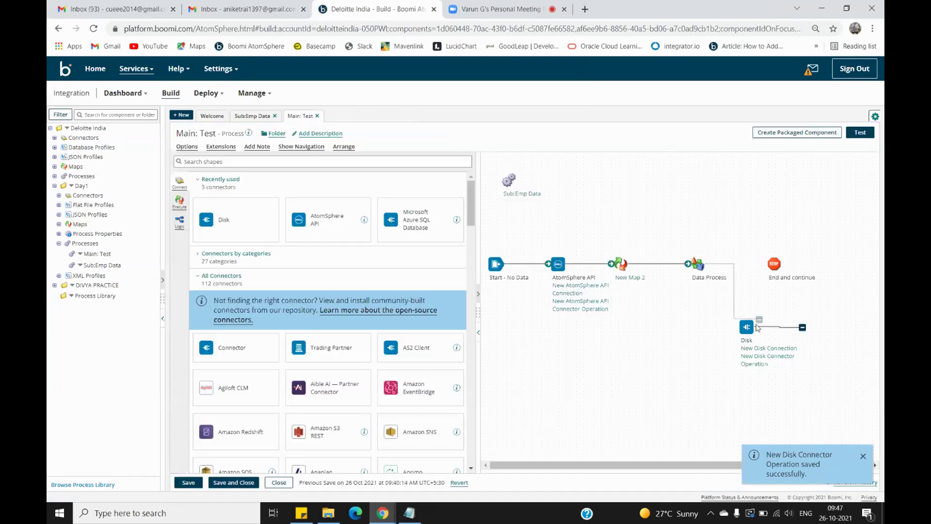
Step: Connect the Disk shape to the End and continue shape and run a test of the process on the chosen atom
{"action": "left_click_drag", "start_coordinate": [802, 327], "coordinate": [776, 268]}
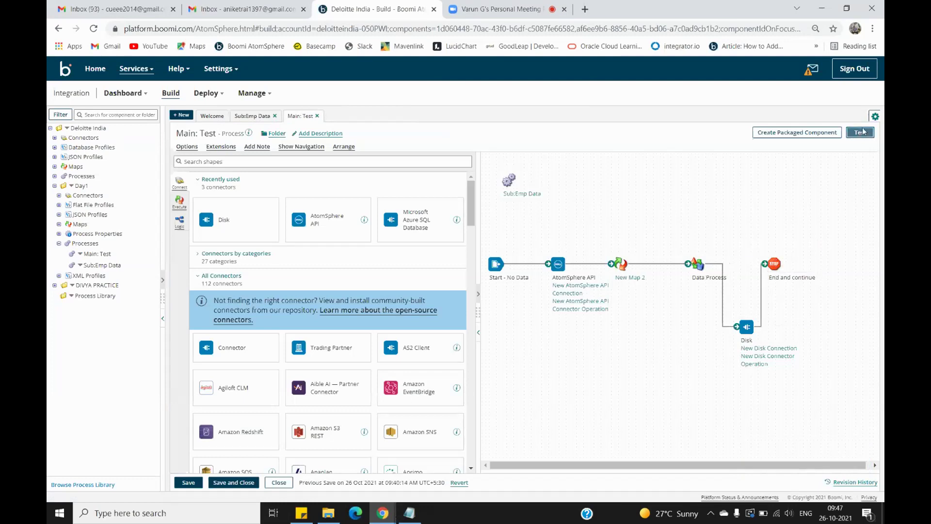
{"action": "left_click", "coordinate": [862, 132]}
{"action": "left_click", "coordinate": [477, 304]}
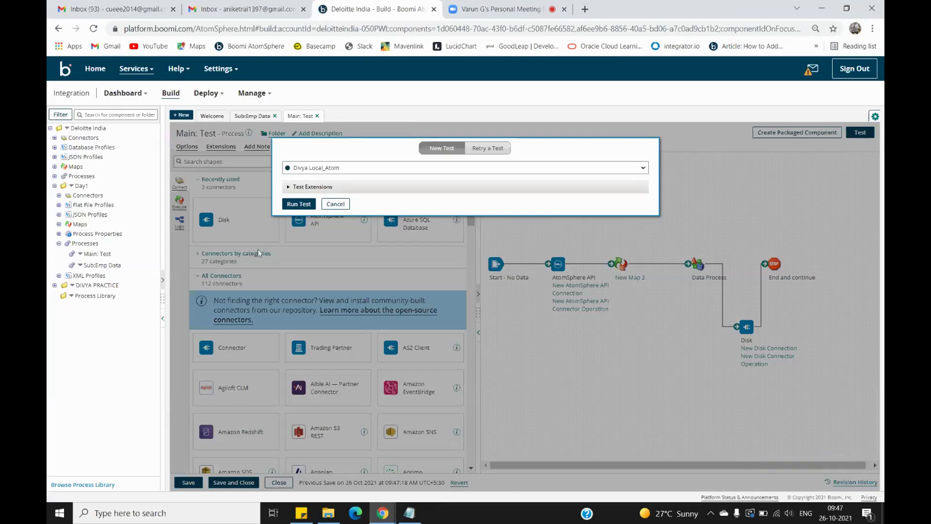
{"action": "left_click", "coordinate": [301, 170]}
{"action": "left_click", "coordinate": [316, 258]}
{"action": "left_click", "coordinate": [304, 204]}
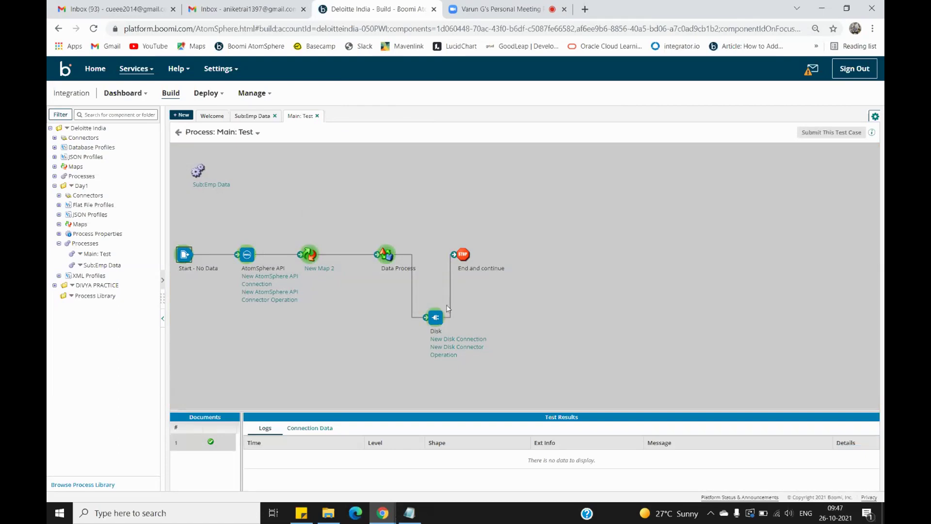
Step: Examine the Disk shape's connection data in the test results
{"action": "left_click", "coordinate": [435, 319]}
{"action": "left_click", "coordinate": [307, 429]}
{"action": "left_click", "coordinate": [361, 429]}
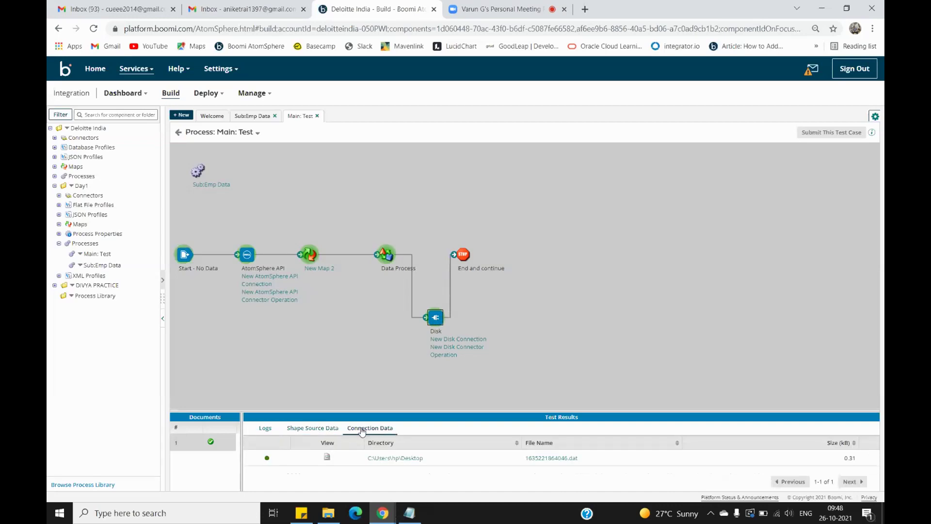
Step: Switch to File Explorer and open 1635221864046.dat from the Desktop folder in Notepad++
{"action": "left_click", "coordinate": [322, 511]}
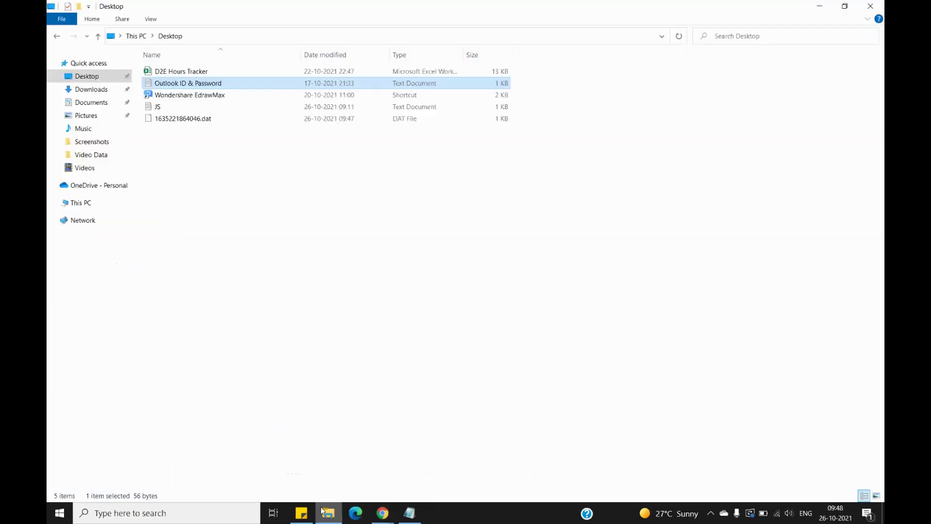
{"action": "left_click", "coordinate": [219, 169]}
{"action": "left_click_drag", "start_coordinate": [143, 130], "coordinate": [442, 106]}
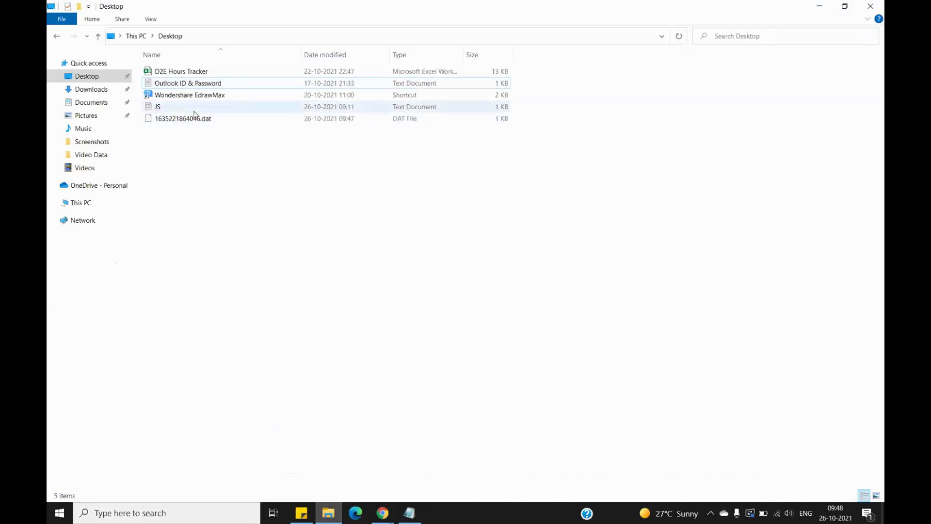
{"action": "right_click", "coordinate": [191, 120]}
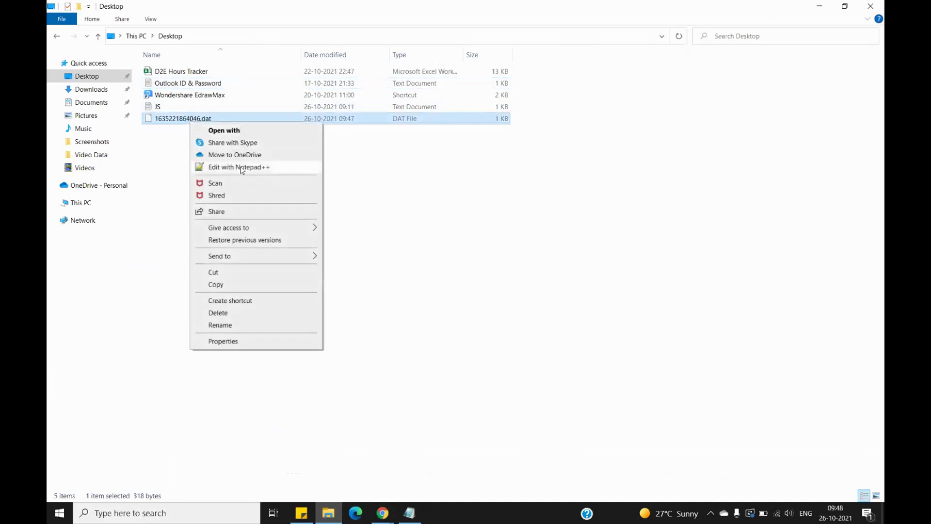
{"action": "left_click", "coordinate": [235, 168]}
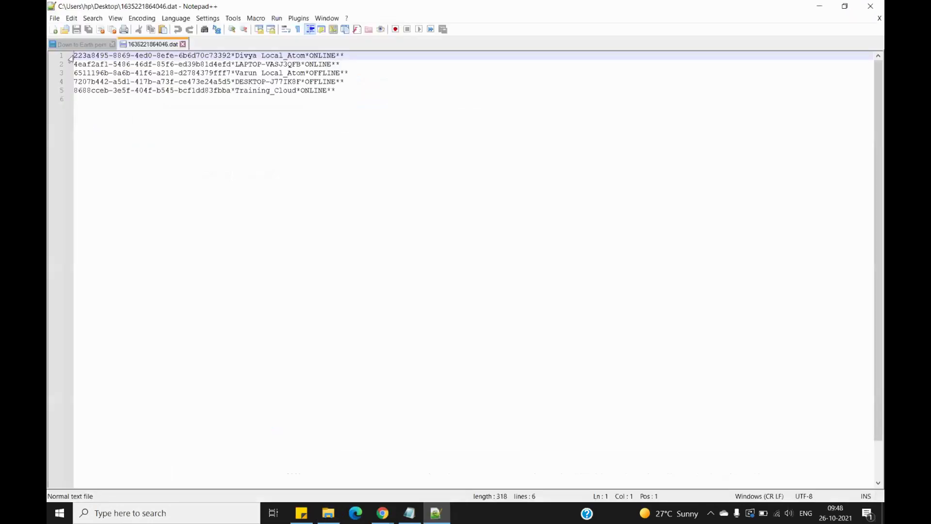
Step: Examine the ID, name and status values in the file's first record and close Notepad++
{"action": "left_click_drag", "start_coordinate": [74, 56], "coordinate": [234, 56]}
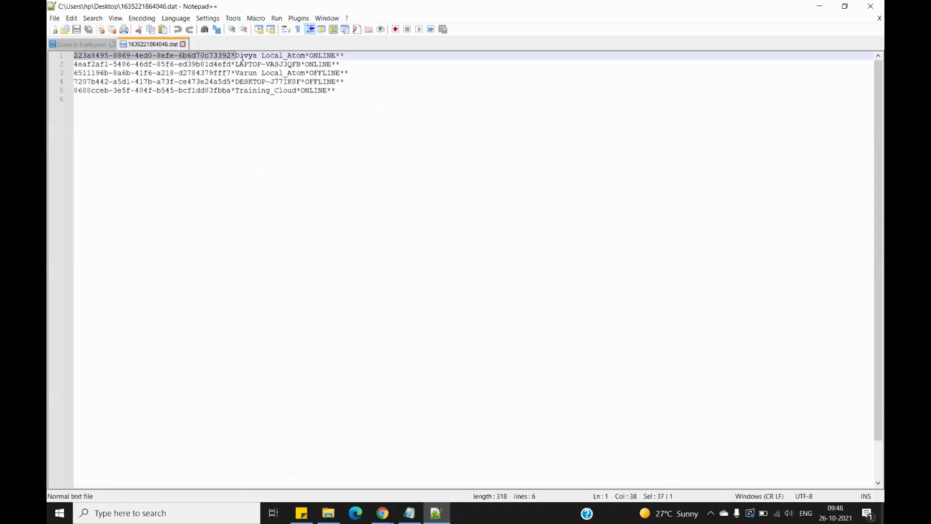
{"action": "left_click_drag", "start_coordinate": [305, 55], "coordinate": [252, 55]}
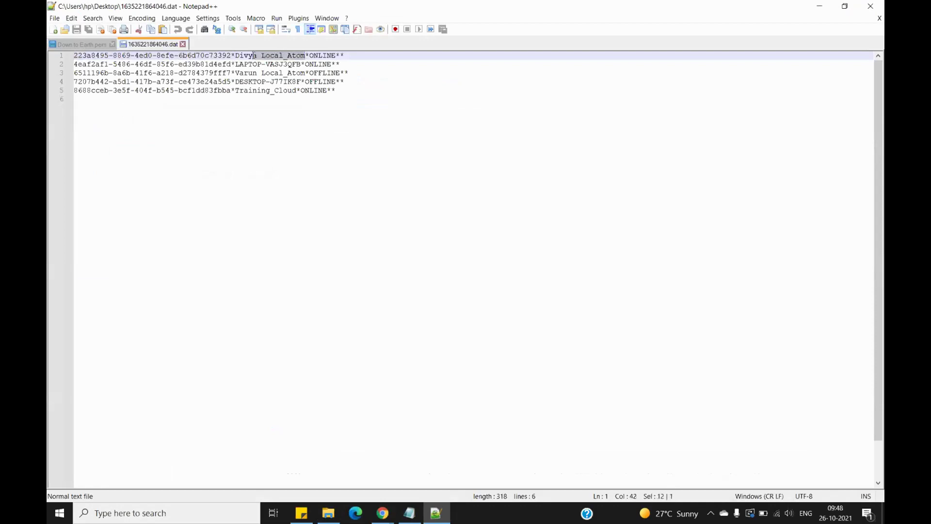
{"action": "double_click", "coordinate": [337, 55]}
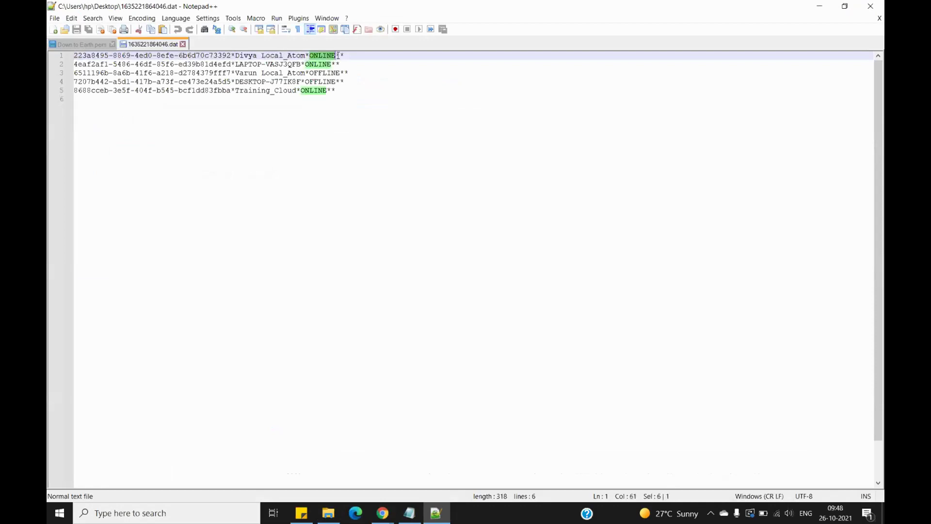
{"action": "left_click", "coordinate": [403, 141]}
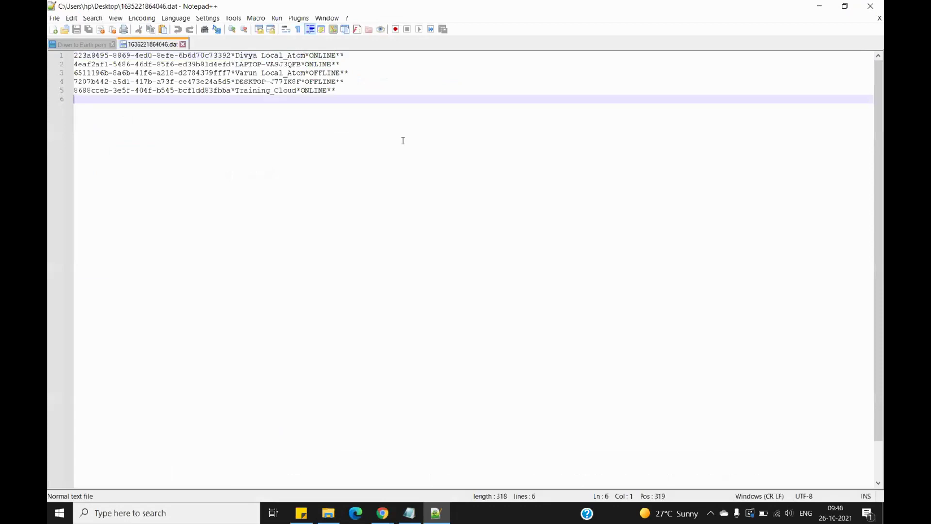
{"action": "left_click", "coordinate": [871, 6]}
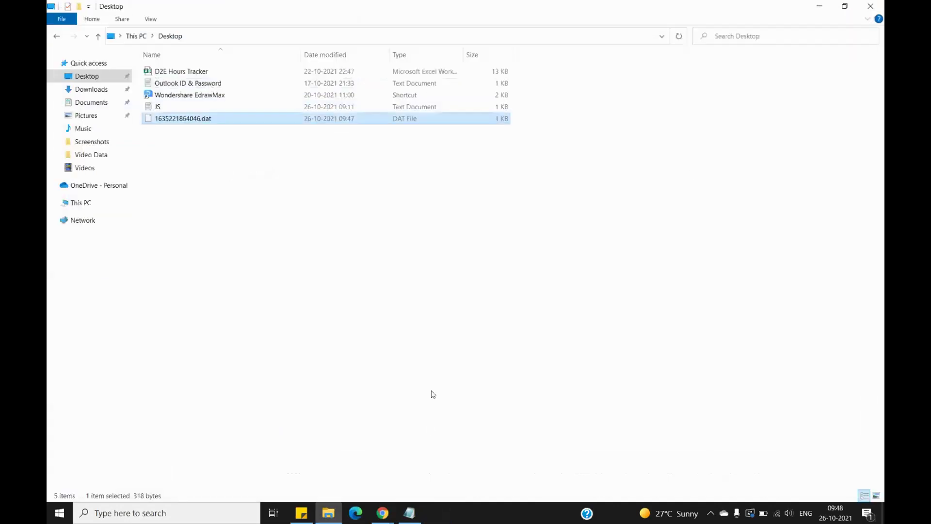
Step: Switch back to Boomi AtomSphere and return from the test results to the Main: Test process canvas
{"action": "left_click", "coordinate": [409, 513]}
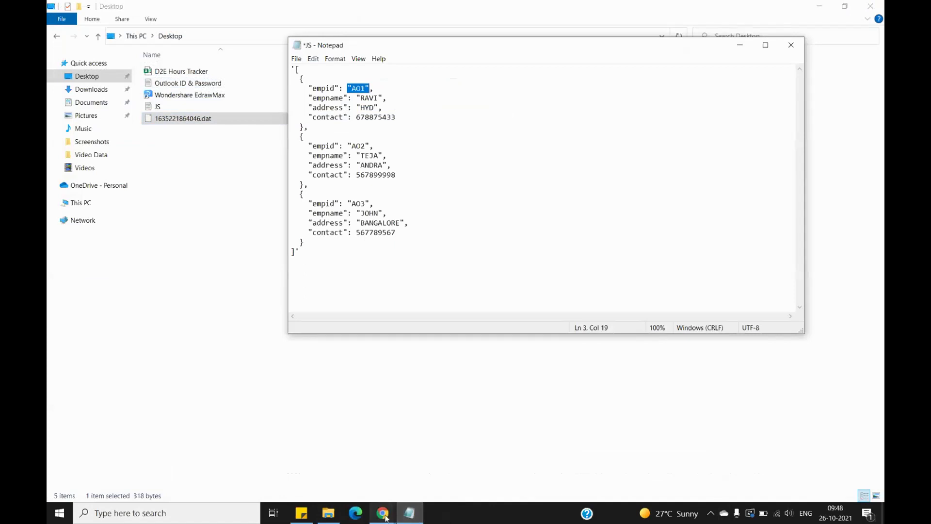
{"action": "mouse_move", "coordinate": [386, 518]}
{"action": "left_click", "coordinate": [348, 459]}
{"action": "left_click", "coordinate": [180, 132]}
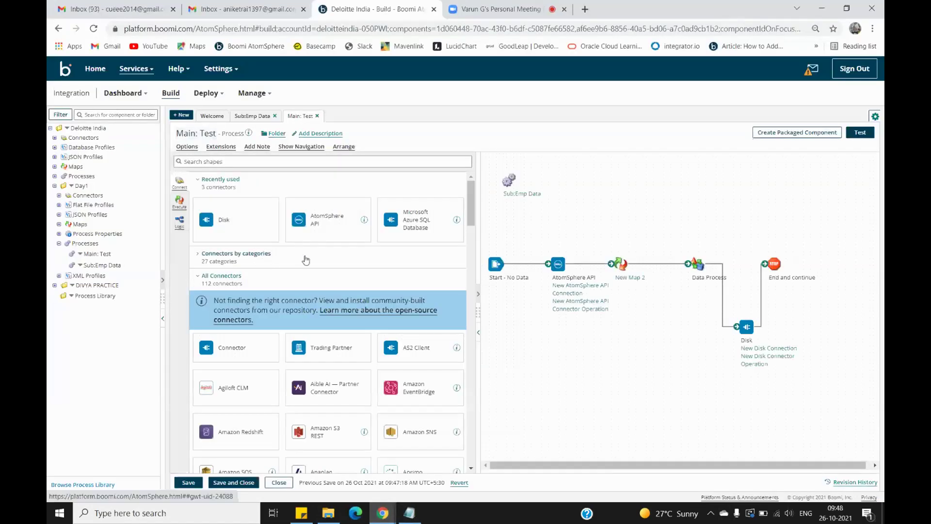
Step: Search the shapes for SFT and add an SFTP connector to the empty canvas area above the process flow
{"action": "left_click", "coordinate": [226, 162]}
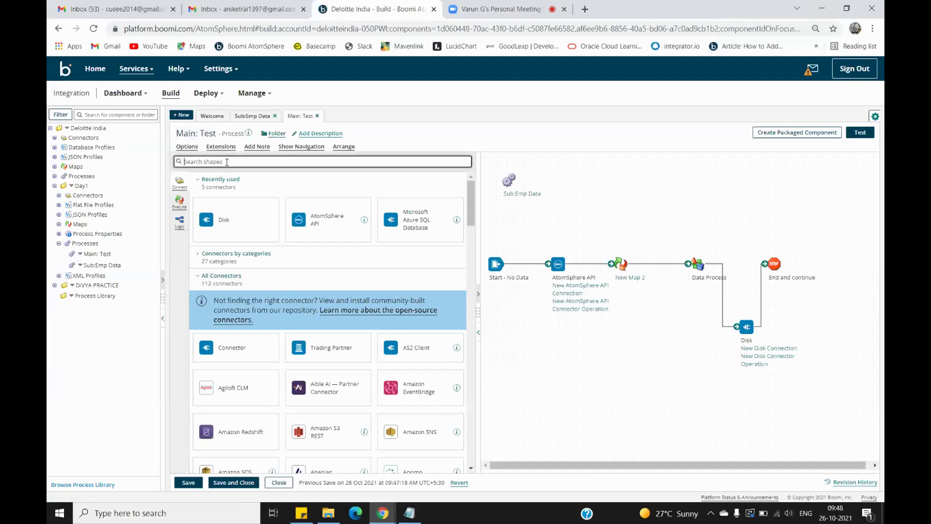
{"action": "type", "text": "SFT"}
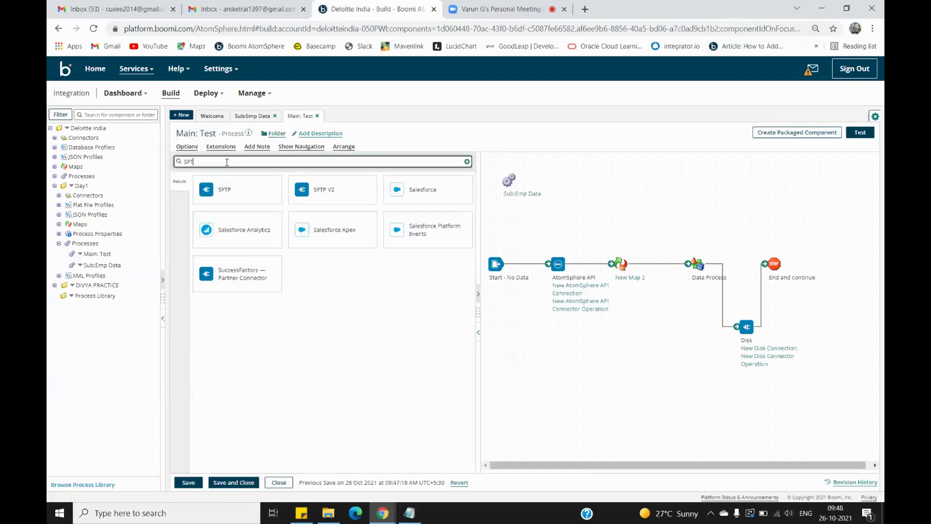
{"action": "left_click_drag", "start_coordinate": [226, 191], "coordinate": [731, 210]}
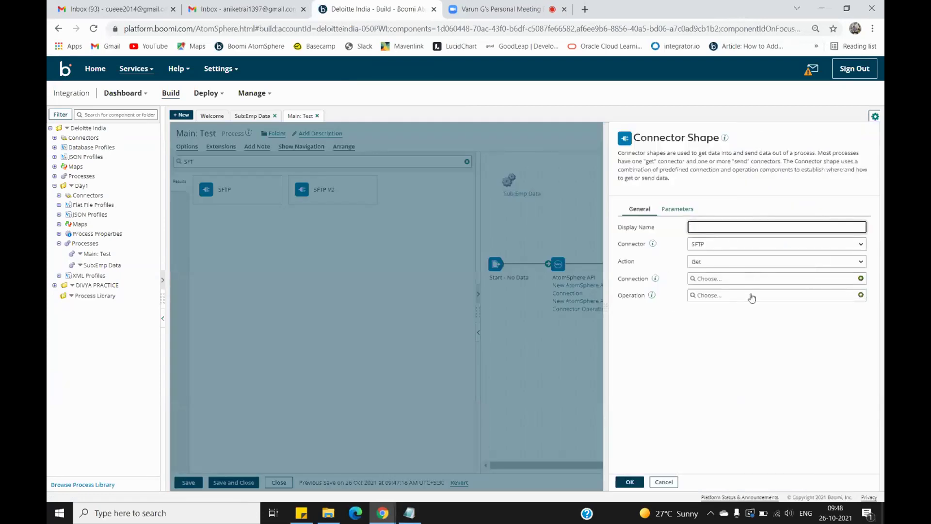
Step: Examine the host settings of a new SFTP connection and close it without saving
{"action": "left_click", "coordinate": [861, 279]}
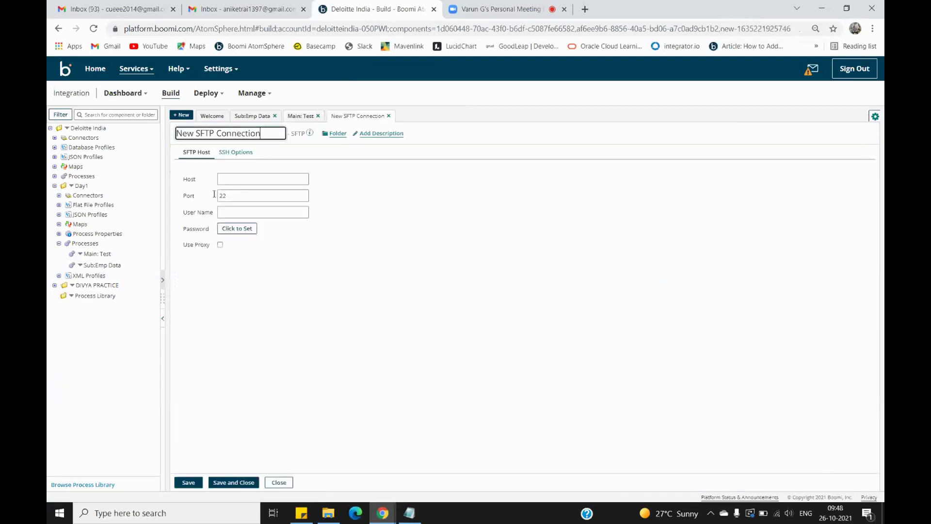
{"action": "left_click", "coordinate": [279, 483]}
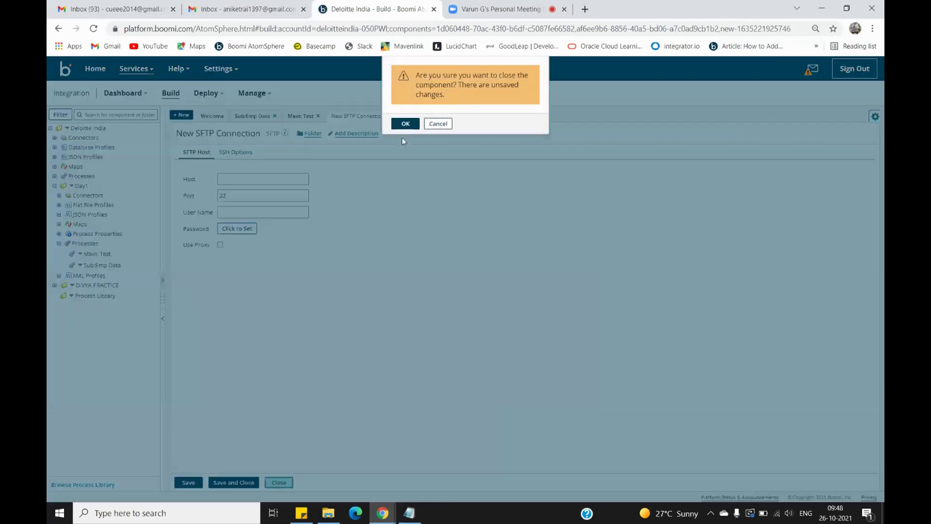
{"action": "left_click", "coordinate": [406, 112]}
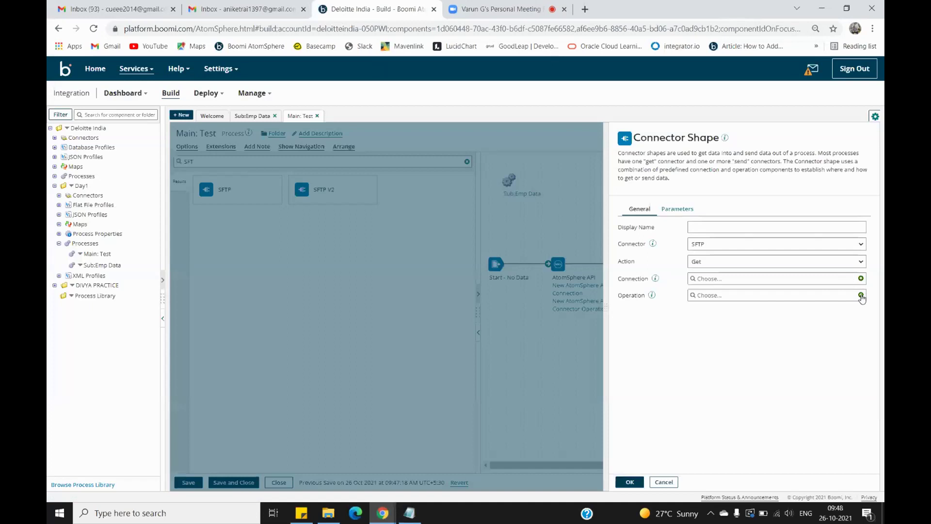
Step: Start a new SFTP Get operation and set its SFTP Action to Get and Move
{"action": "left_click", "coordinate": [862, 295]}
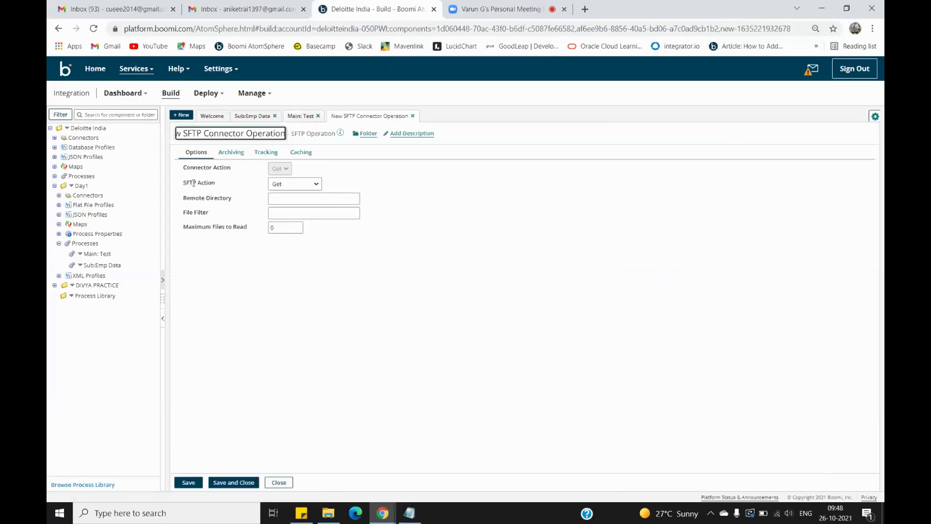
{"action": "left_click_drag", "start_coordinate": [184, 185], "coordinate": [217, 185]}
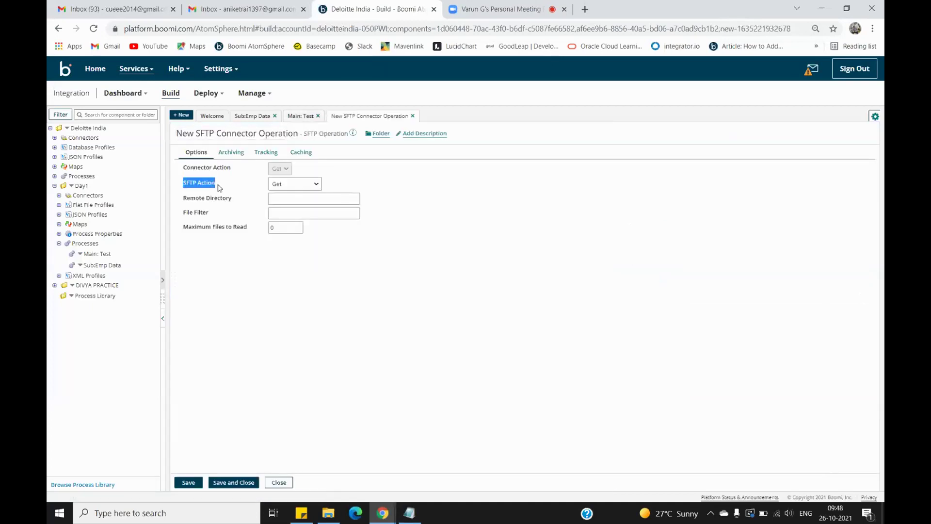
{"action": "left_click", "coordinate": [235, 194]}
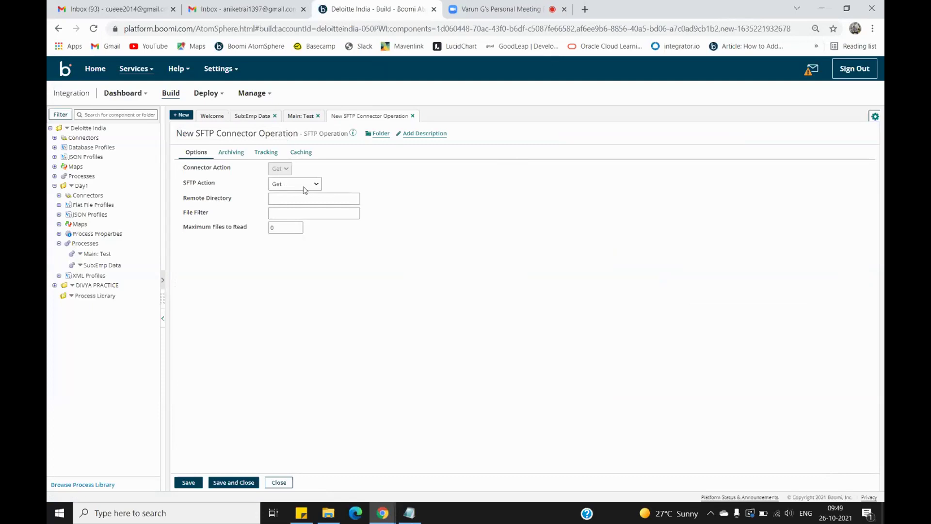
{"action": "left_click", "coordinate": [305, 190]}
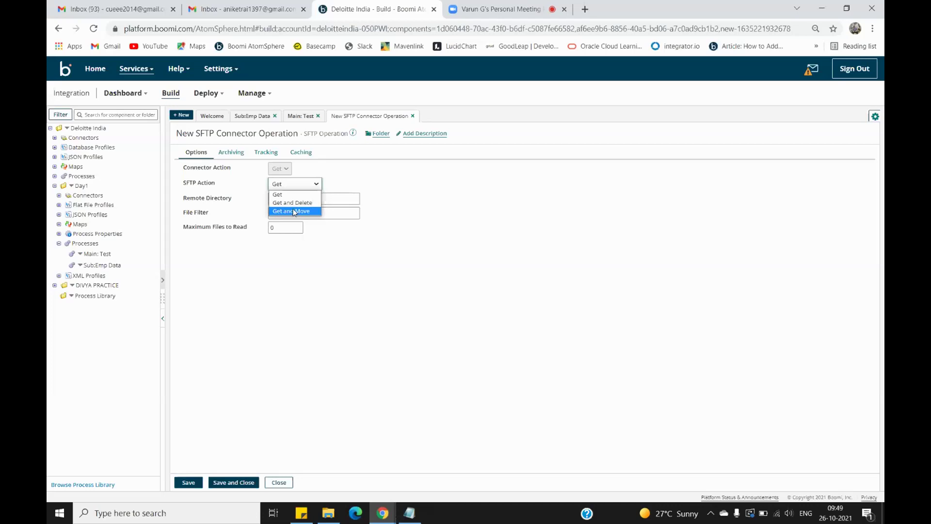
{"action": "left_click", "coordinate": [294, 212]}
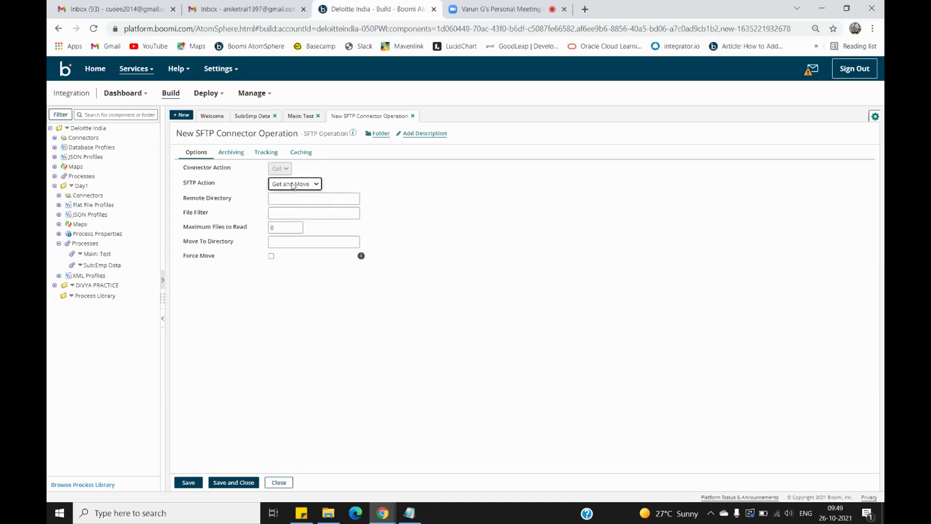
Step: Examine the Remote Directory and Move To Directory fields of the SFTP operation
{"action": "left_click", "coordinate": [274, 241]}
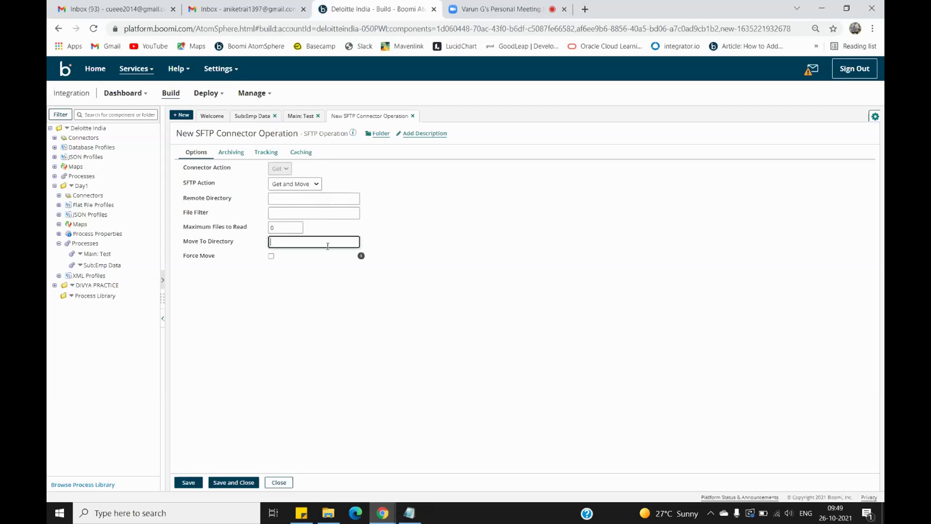
{"action": "left_click", "coordinate": [274, 197]}
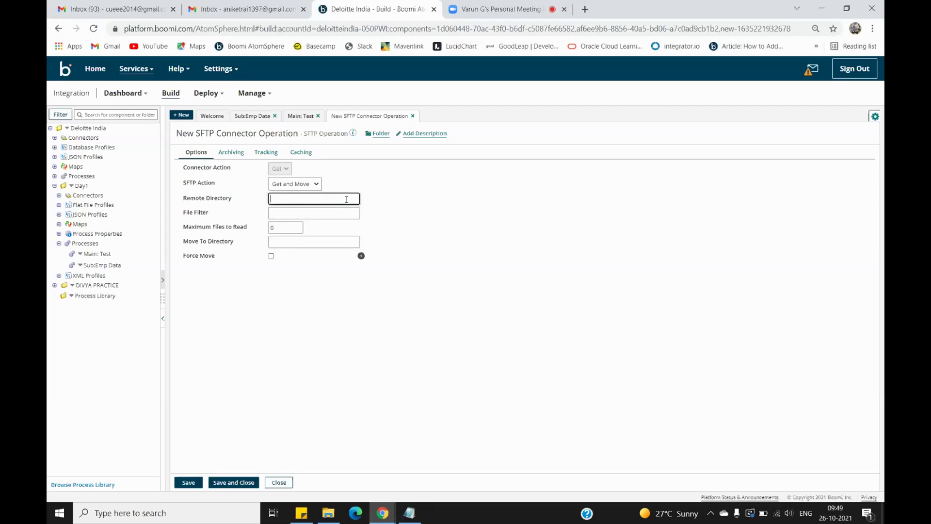
{"action": "left_click", "coordinate": [278, 244]}
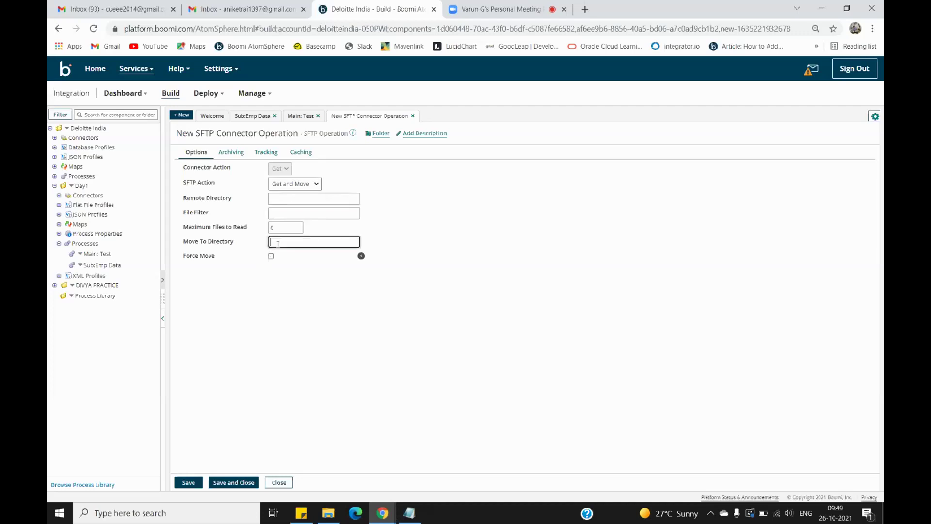
{"action": "left_click", "coordinate": [274, 198]}
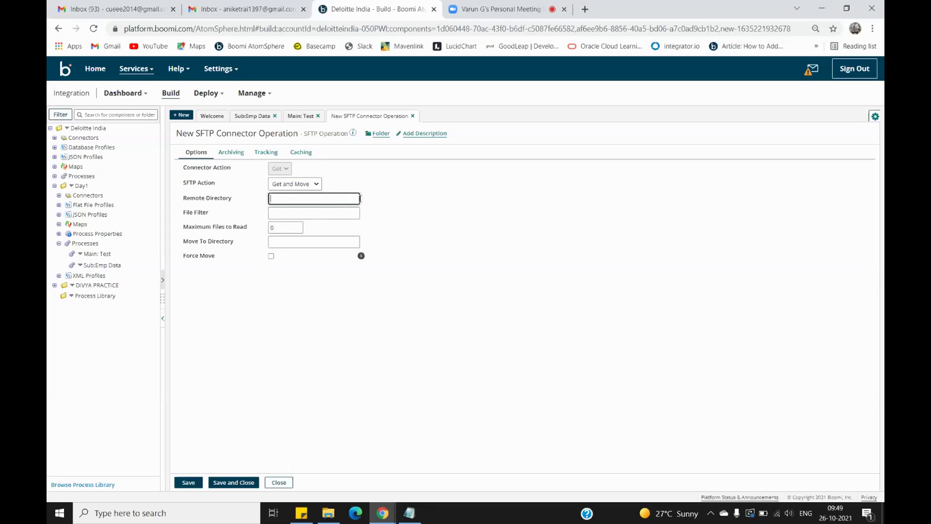
{"action": "left_click", "coordinate": [273, 242]}
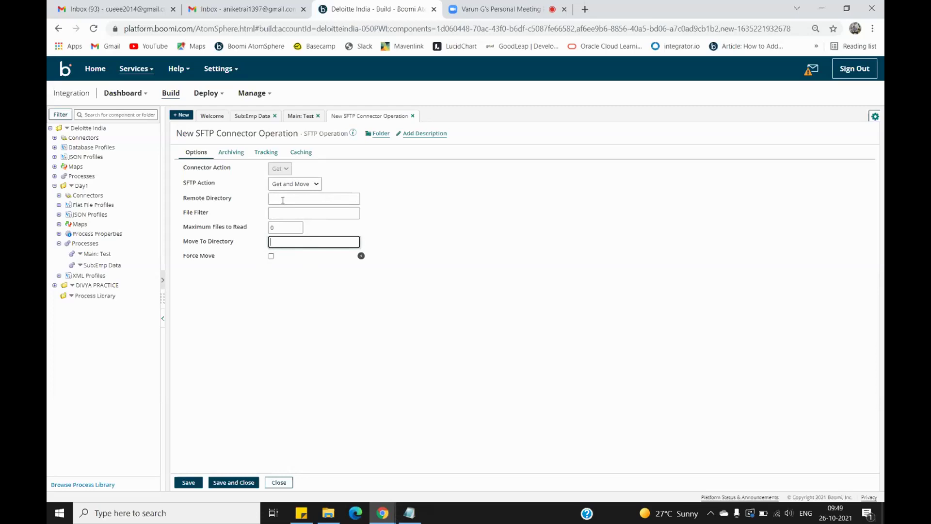
Step: Set the SFTP operation's File Filter to a person's first name followed by the * wildcard
{"action": "left_click", "coordinate": [274, 212]}
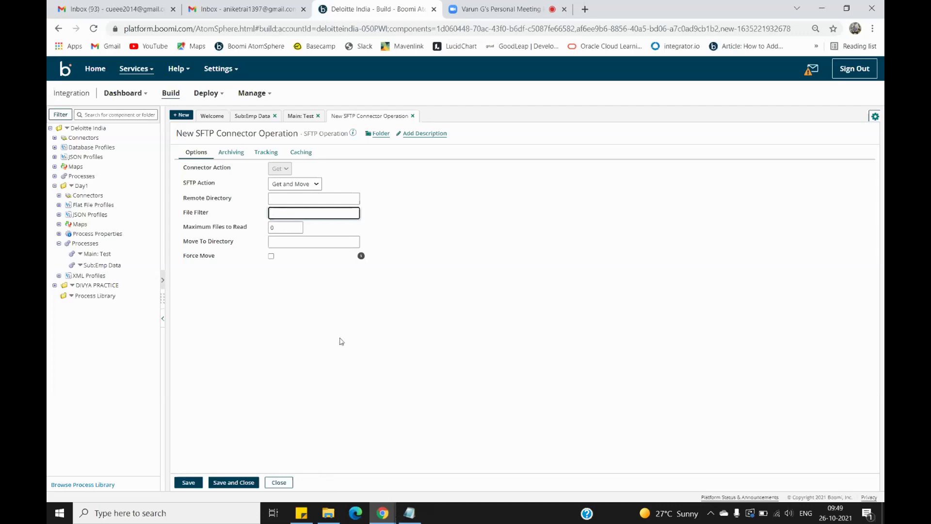
{"action": "type", "text": "niket"}
{"action": "key", "text": "BackSpace"}
{"action": "type", "text": "t"}
{"action": "left_click_drag", "start_coordinate": [287, 214], "coordinate": [252, 217]}
{"action": "left_click", "coordinate": [293, 210]}
{"action": "type", "text": "*"}
{"action": "left_click", "coordinate": [262, 304]}
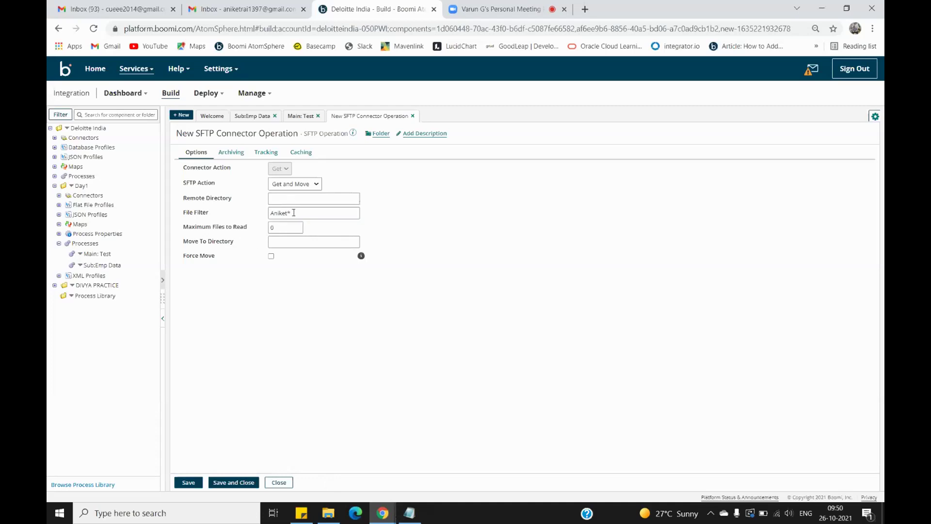
{"action": "left_click_drag", "start_coordinate": [293, 214], "coordinate": [220, 216]}
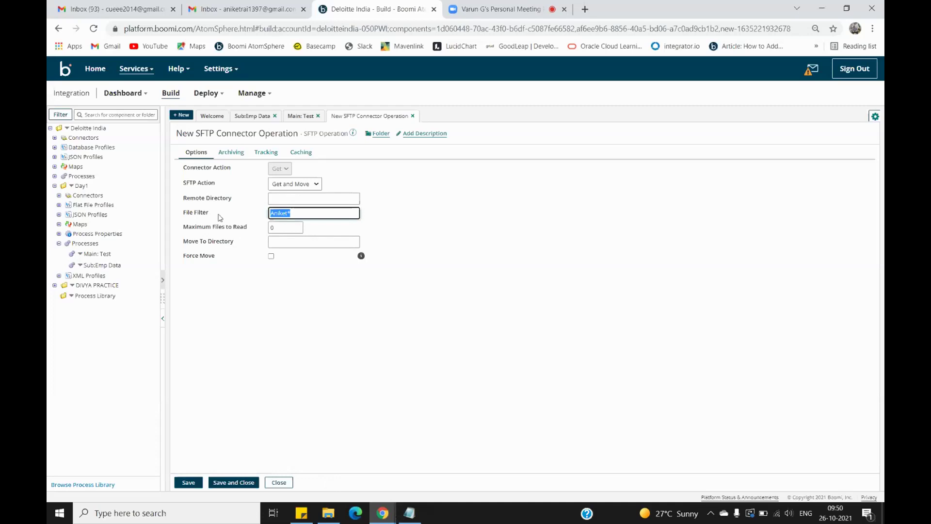
{"action": "left_click", "coordinate": [307, 282]}
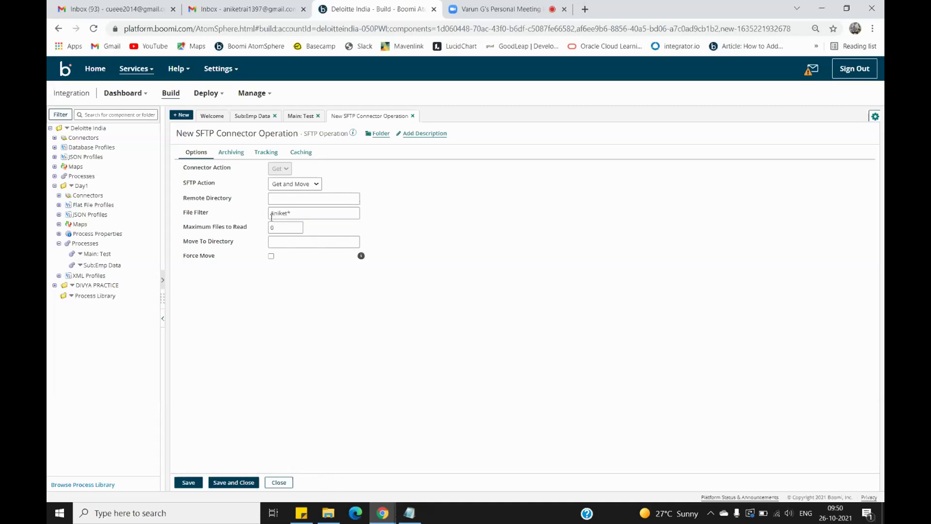
Step: Change the first letter of the name in the SFTP operation's File Filter to lowercase, keeping the * wildcard
{"action": "left_click", "coordinate": [274, 213]}
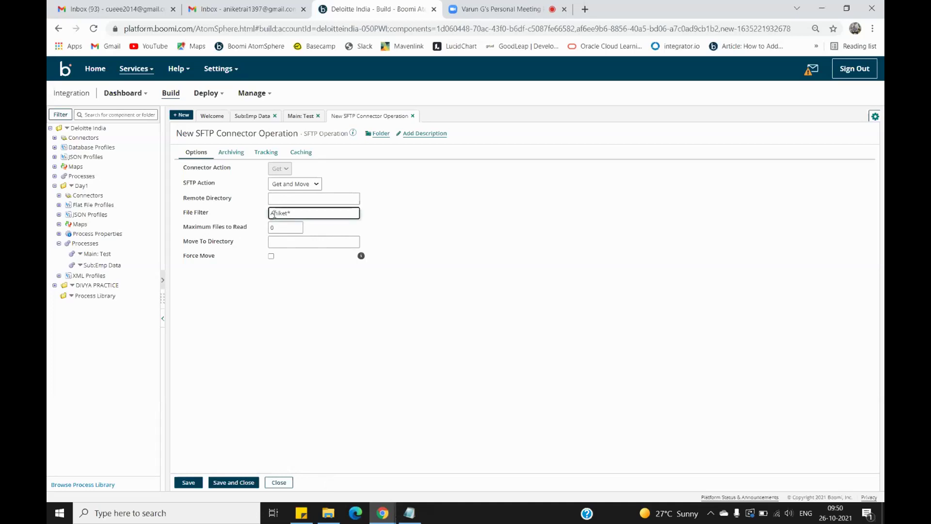
{"action": "key", "text": "BackSpace"}
{"action": "type", "text": "a"}
{"action": "left_click", "coordinate": [285, 282]}
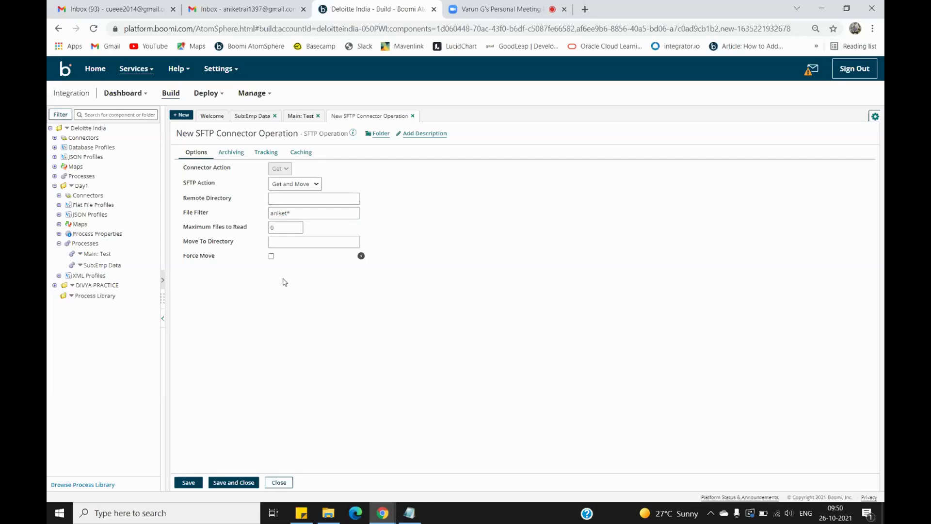
{"action": "left_click", "coordinate": [295, 212]}
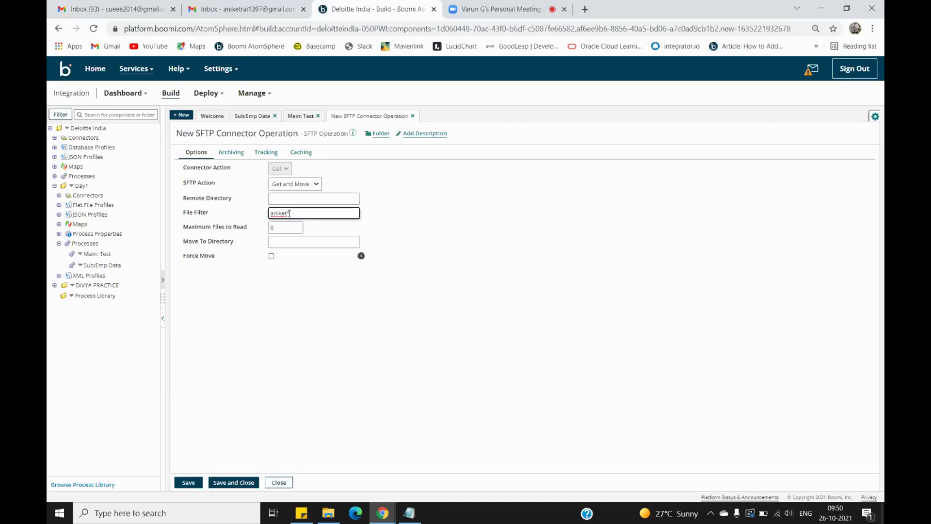
{"action": "left_click_drag", "start_coordinate": [286, 213], "coordinate": [292, 214]}
{"action": "left_click", "coordinate": [292, 214]}
{"action": "key", "text": "BackSpace"}
{"action": "double_click", "coordinate": [296, 214]}
{"action": "left_click", "coordinate": [289, 301]}
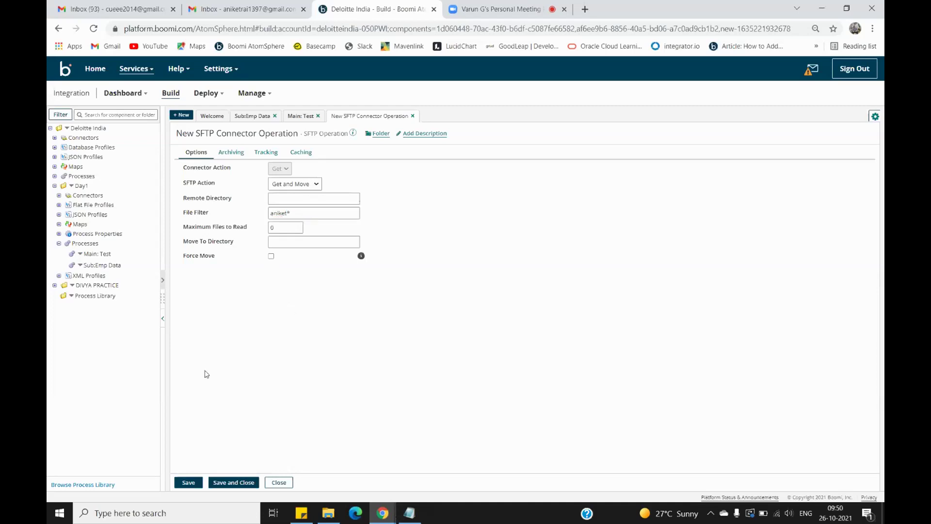
Step: Close the new SFTP operation without saving and cancel the SFTP connector shape
{"action": "left_click", "coordinate": [272, 483]}
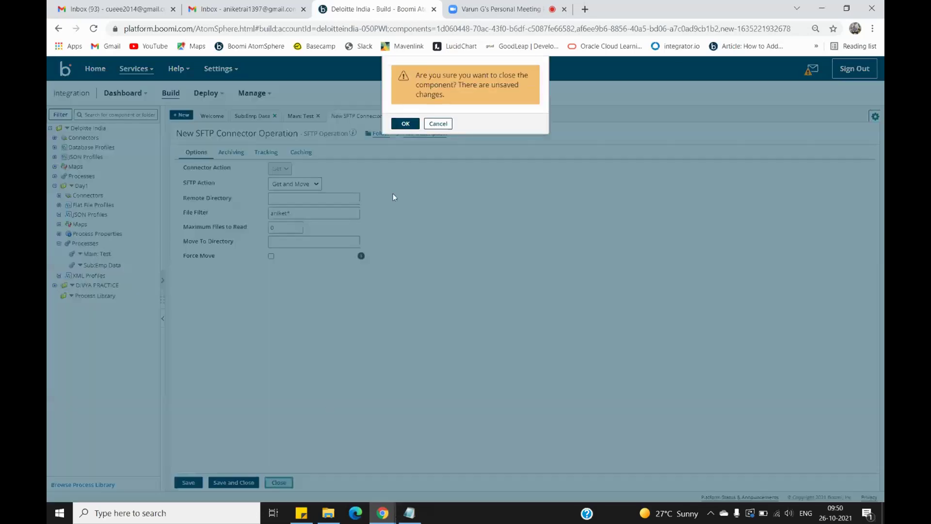
{"action": "left_click", "coordinate": [398, 123]}
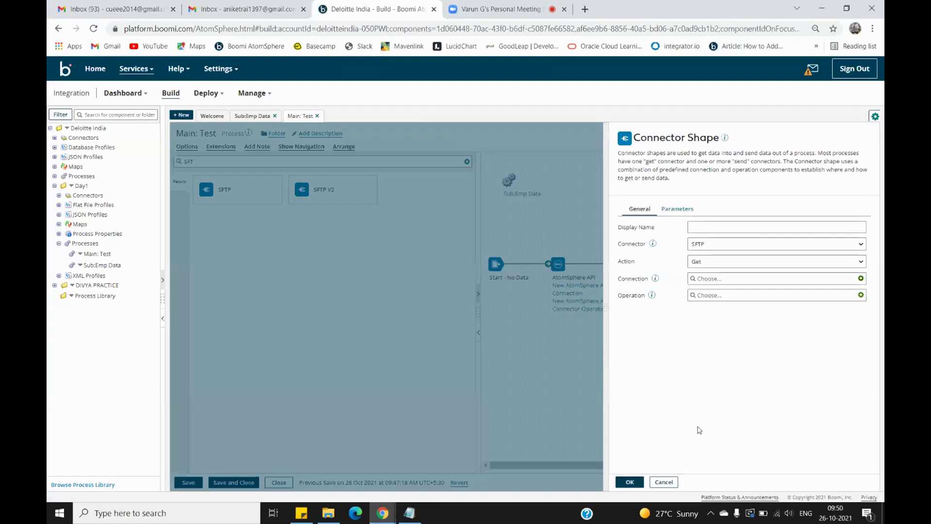
{"action": "left_click", "coordinate": [664, 482]}
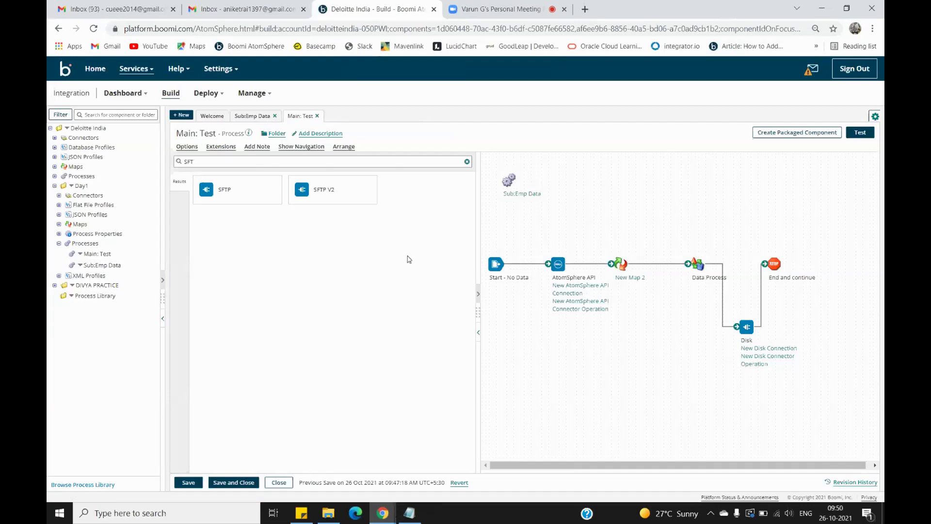
Step: Collapse the shape palette and place the Disk shape in line between Data Process and the End and continue shape
{"action": "left_click", "coordinate": [478, 332]}
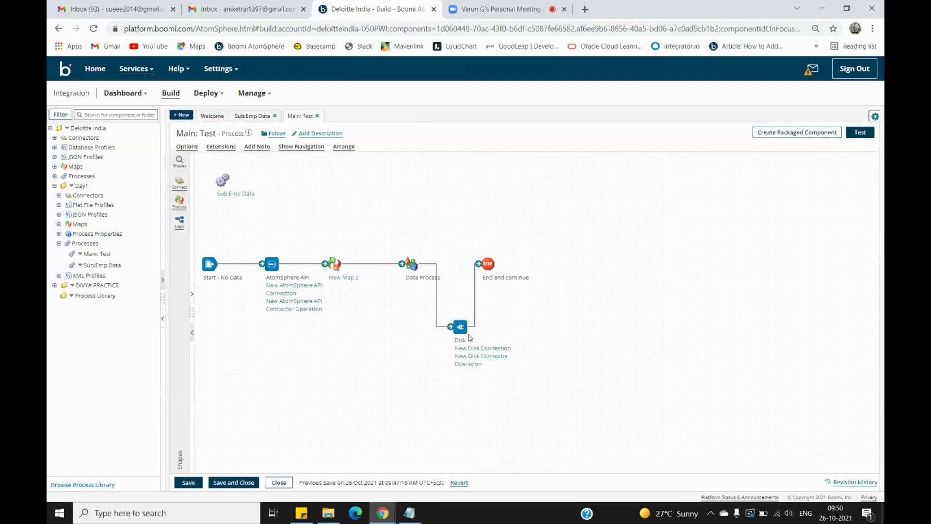
{"action": "mouse_move", "coordinate": [490, 265]}
{"action": "left_click_drag", "start_coordinate": [490, 265], "coordinate": [544, 271]}
{"action": "left_click_drag", "start_coordinate": [462, 326], "coordinate": [469, 261]}
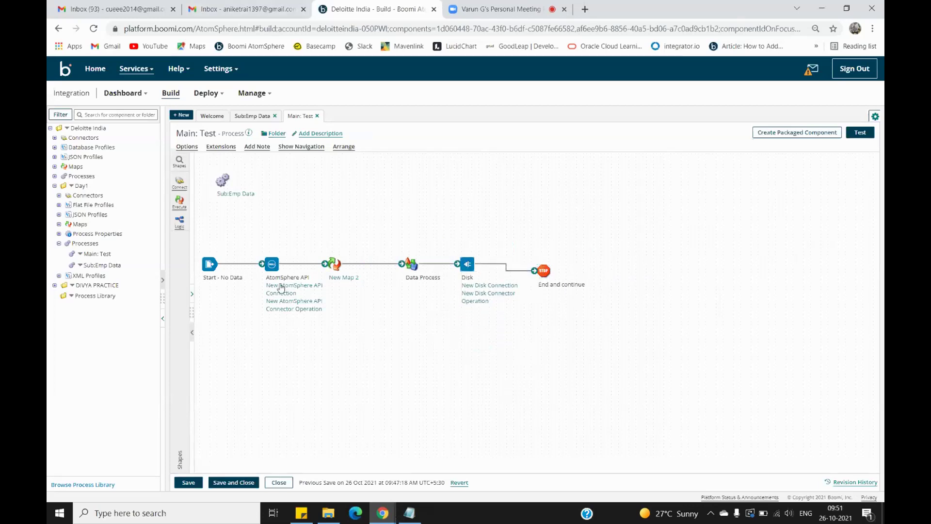
Step: Switch to the Zoom meeting and post in the chat "3: Set a file name of name-currentdate and send it to local desktop"
{"action": "left_click", "coordinate": [497, 9]}
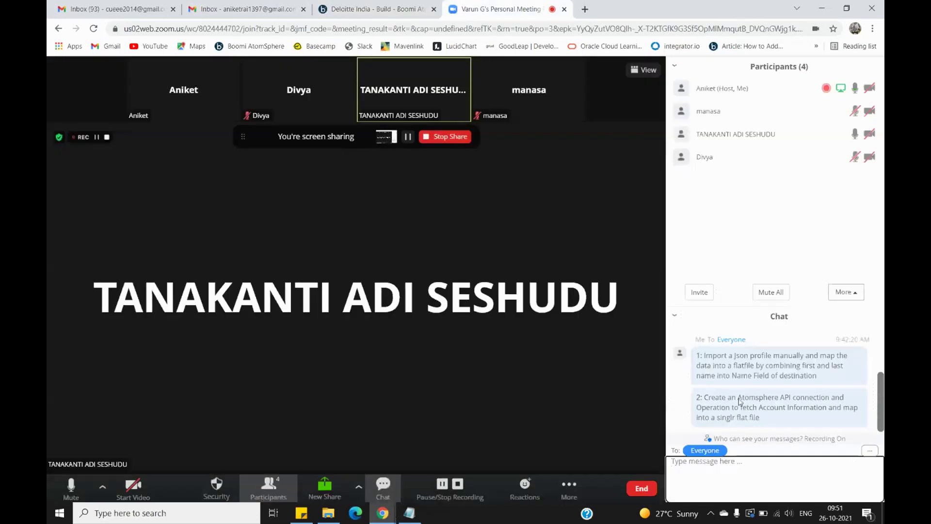
{"action": "left_click", "coordinate": [708, 474]}
{"action": "type", "text": "3: Set"}
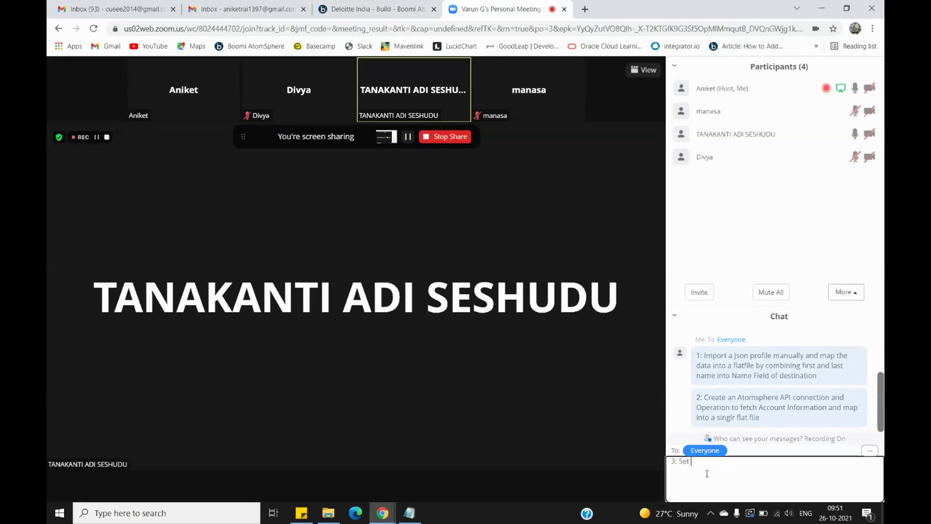
{"action": "type", "text": " a file "}
{"action": "type", "text": "name o"}
{"action": "type", "text": "f "}
{"action": "type", "text": "nam"}
{"action": "type", "text": "e"}
{"action": "type", "text": "-curren"}
{"action": "type", "text": "tdat"}
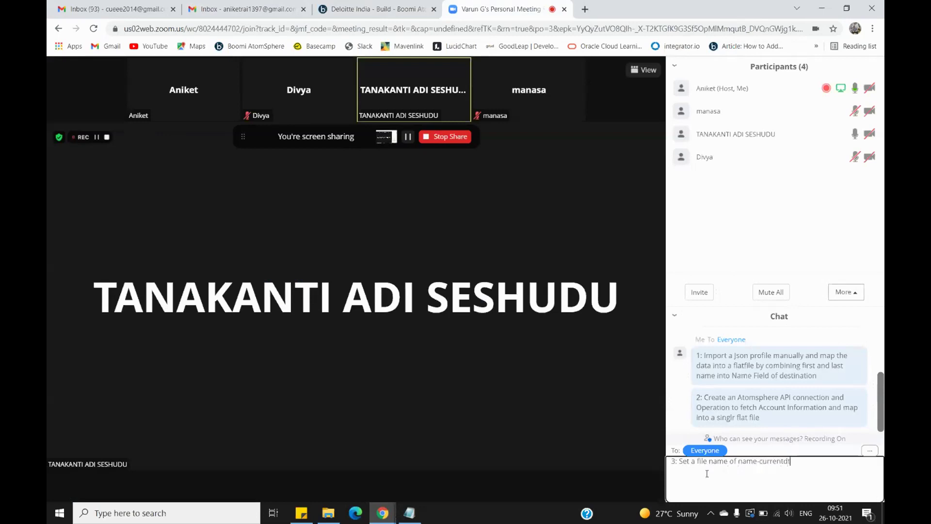
{"action": "type", "text": "e and send it t"}
{"action": "type", "text": "o loc"}
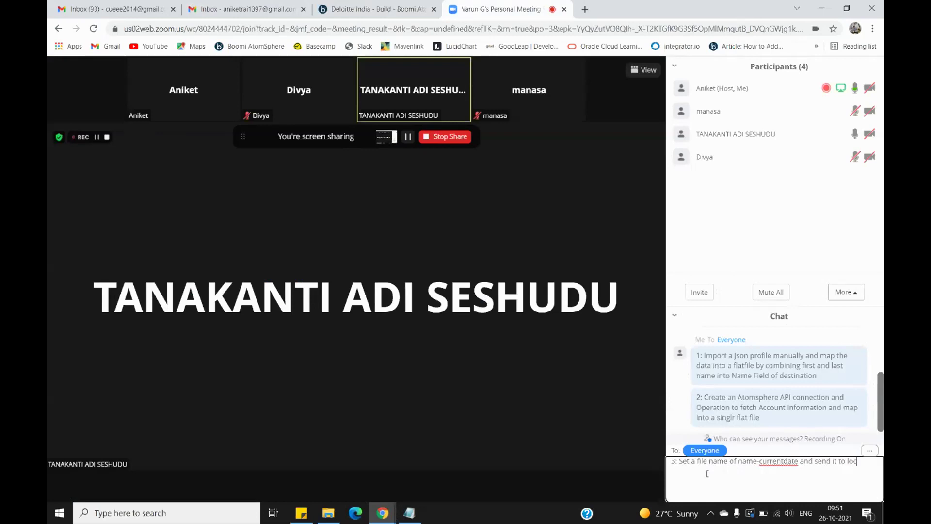
{"action": "type", "text": "al desktop"}
{"action": "key", "text": "Return"}
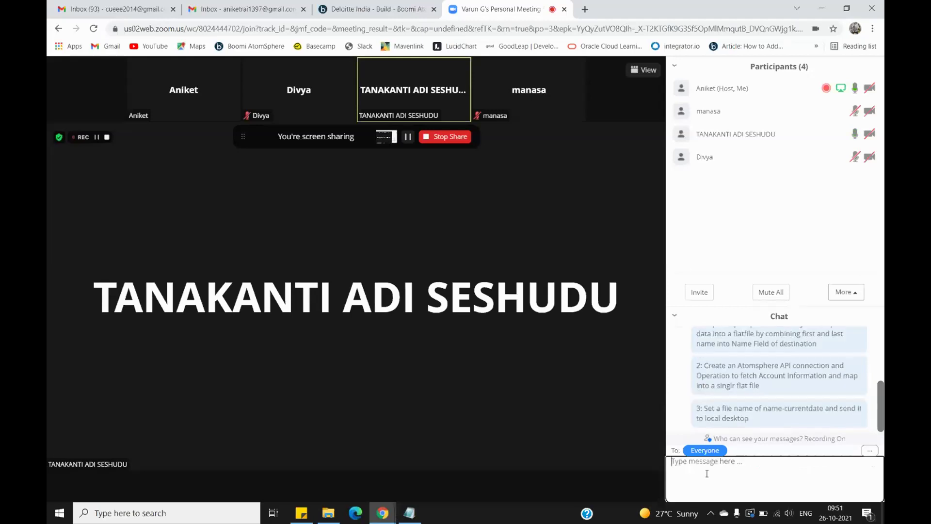
Step: Post in chat "4: In disk Connector look for Get option and try to fetch data from your desktop and map it into an XML"
{"action": "type", "text": "4"}
{"action": "type", "text": ": In"}
{"action": "type", "text": " disl"}
{"action": "type", "text": "k Conen"}
{"action": "key", "text": "BackSpace"}
{"action": "key", "text": "BackSpace"}
{"action": "type", "text": "nector look gf"}
{"action": "key", "text": "BackSpace"}
{"action": "key", "text": "BackSpace"}
{"action": "type", "text": "fp"}
{"action": "type", "text": "or "}
{"action": "type", "text": "Get"}
{"action": "type", "text": " option"}
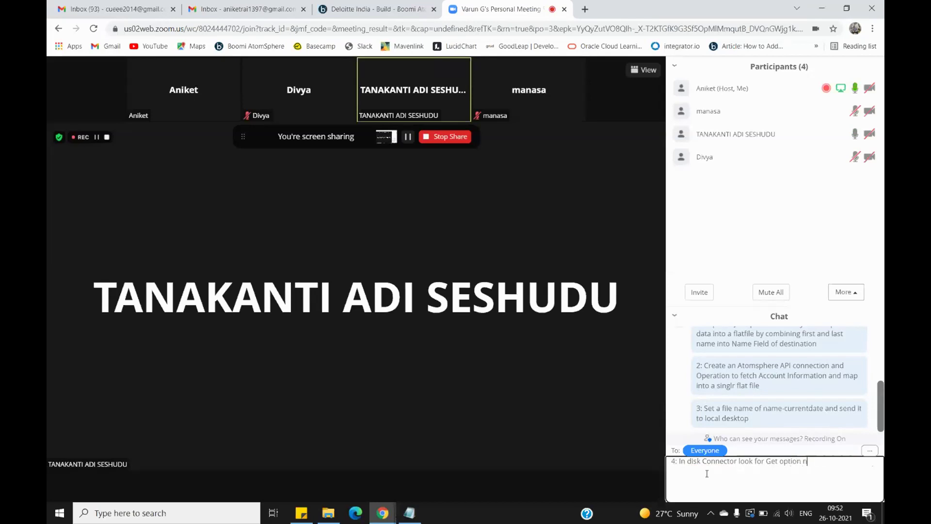
{"action": "type", "text": " and try to a"}
{"action": "key", "text": "BackSpace"}
{"action": "type", "text": "fetch"}
{"action": "type", "text": " data from y"}
{"action": "type", "text": "our dek"}
{"action": "type", "text": "ktop an"}
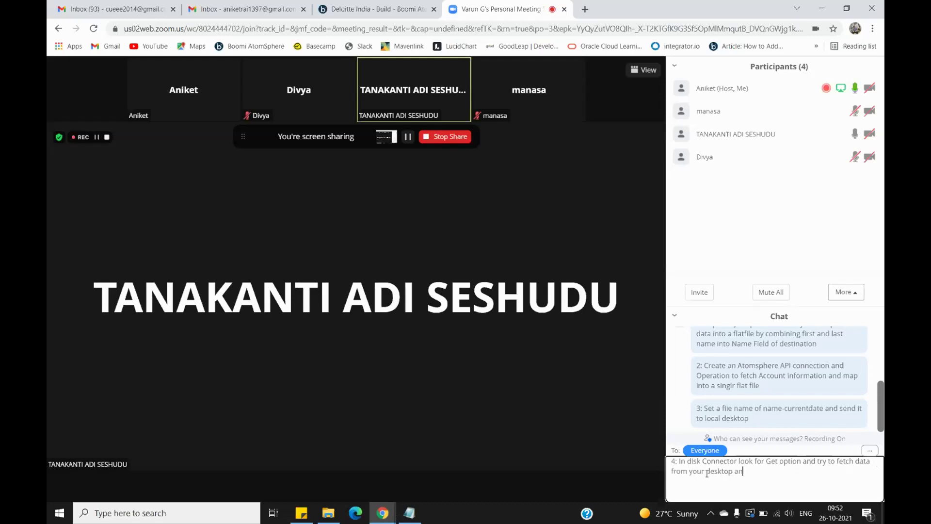
{"action": "type", "text": "fd"}
{"action": "key", "text": "BackSpace"}
{"action": "type", "text": "d map o"}
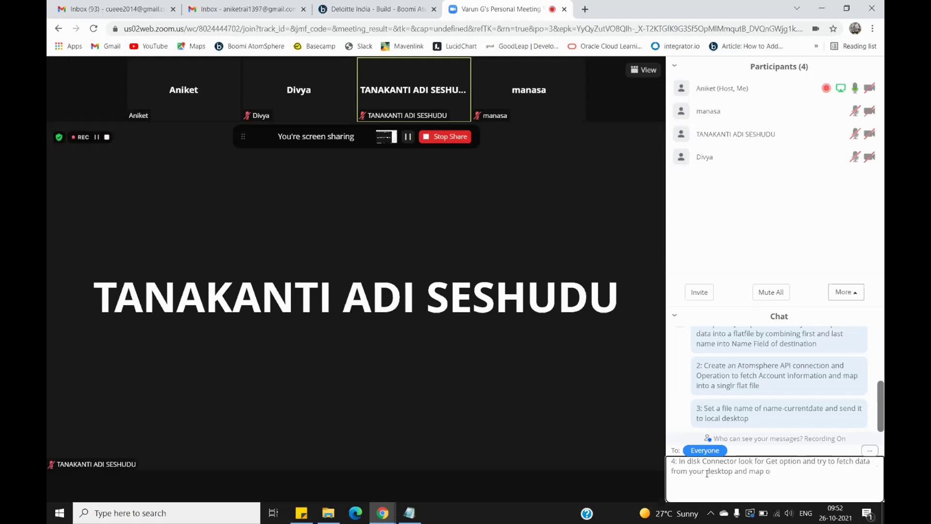
{"action": "key", "text": "BackSpace"}
{"action": "type", "text": "it into an XML"}
{"action": "key", "text": "Return"}
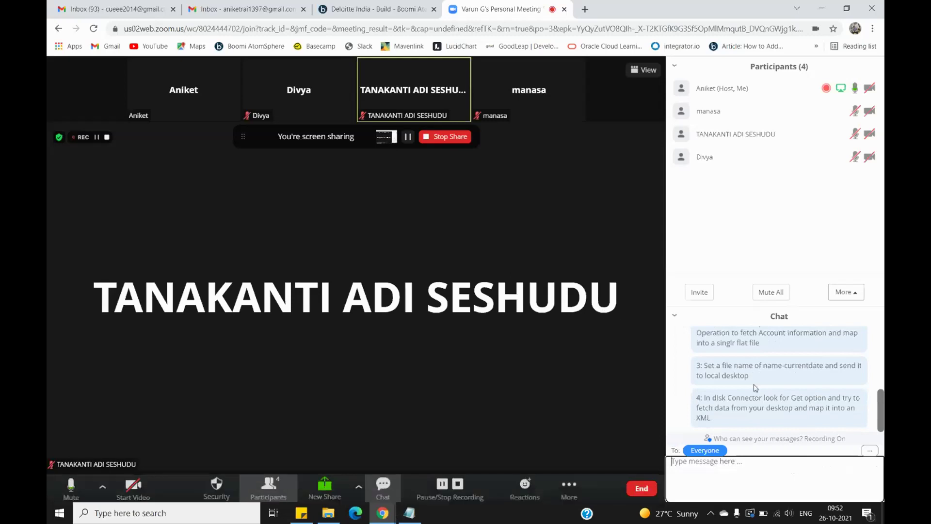
Step: Review the numbered practice tasks and the sample JSON message in the meeting chat
{"action": "scroll", "coordinate": [754, 388], "scroll_direction": "up", "scroll_amount": 5}
{"action": "scroll", "coordinate": [755, 387], "scroll_direction": "down", "scroll_amount": 2}
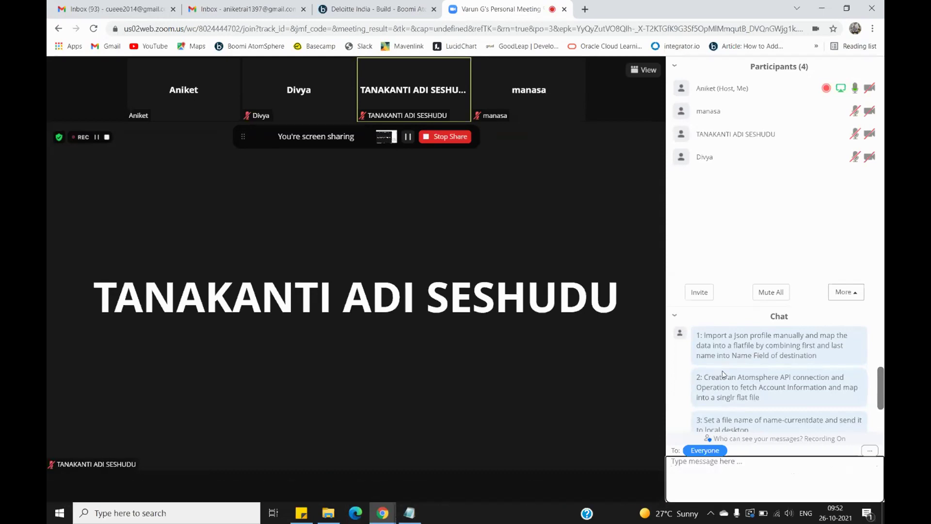
{"action": "scroll", "coordinate": [733, 381], "scroll_direction": "up", "scroll_amount": 3}
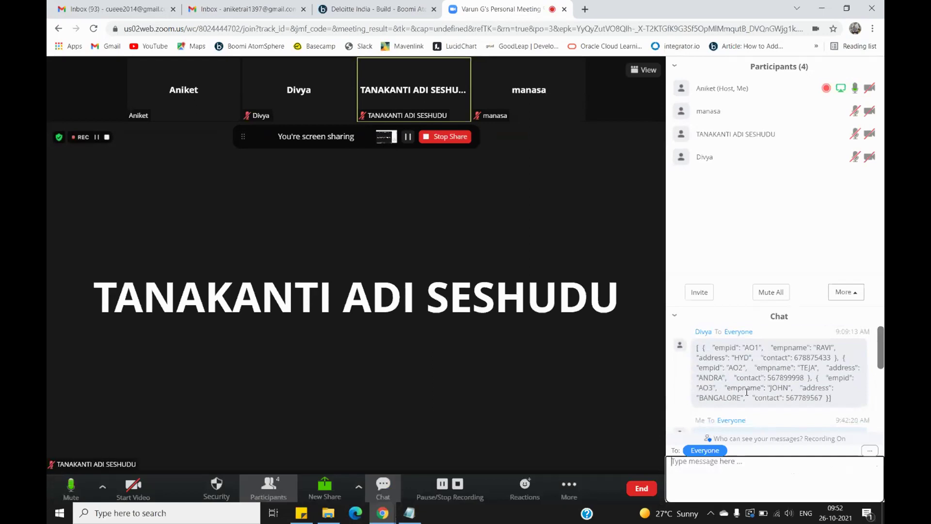
{"action": "scroll", "coordinate": [744, 392], "scroll_direction": "down", "scroll_amount": 5}
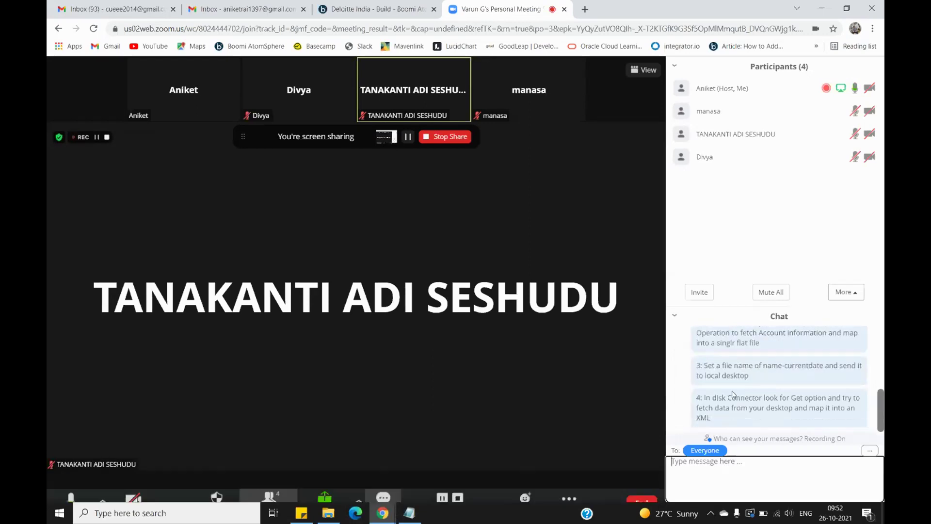
{"action": "left_click", "coordinate": [342, 4]}
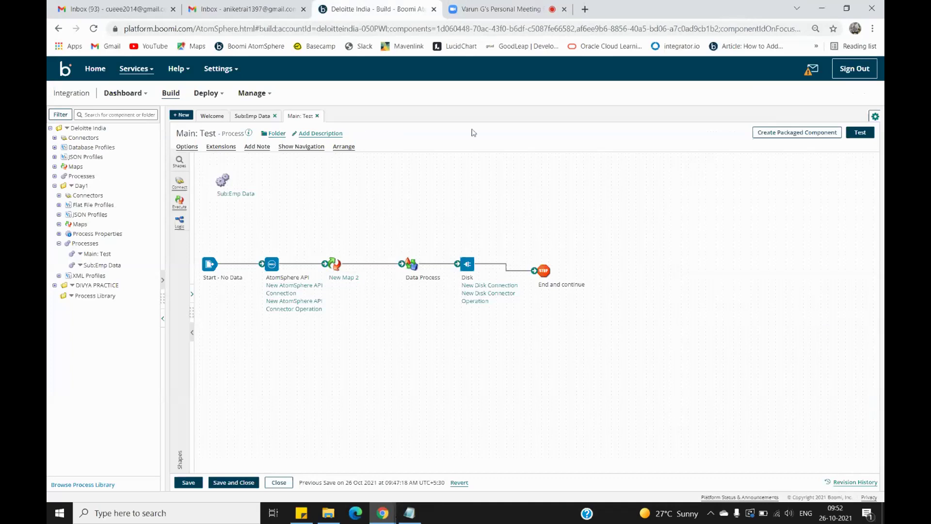
{"action": "left_click", "coordinate": [495, 9]}
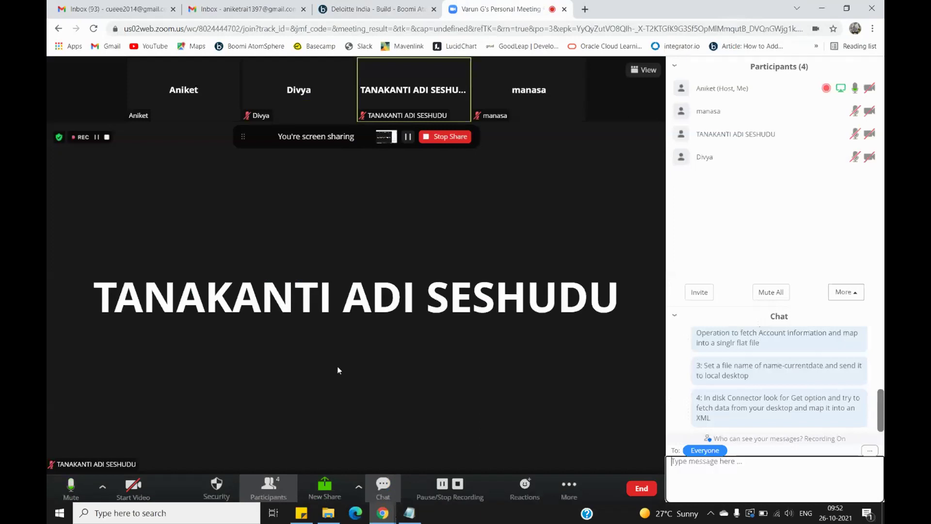
{"action": "key", "text": "shift+Tab"}
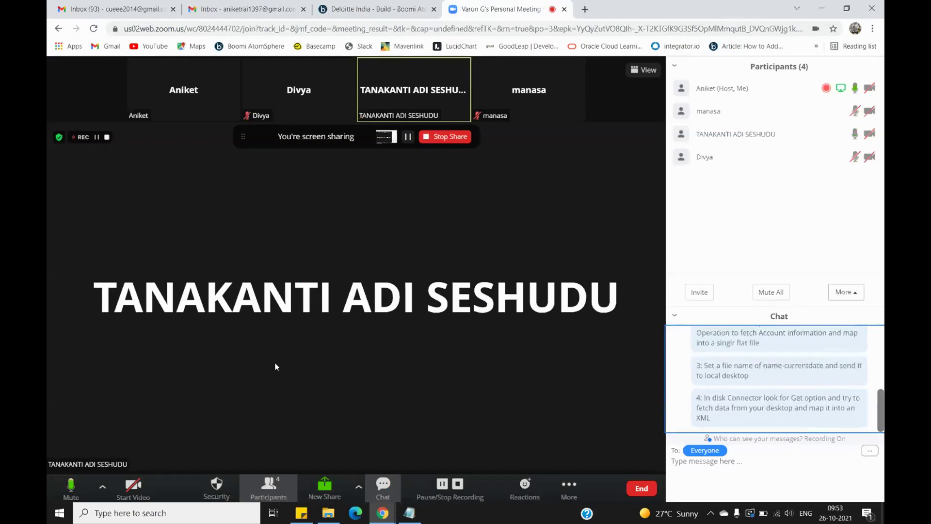